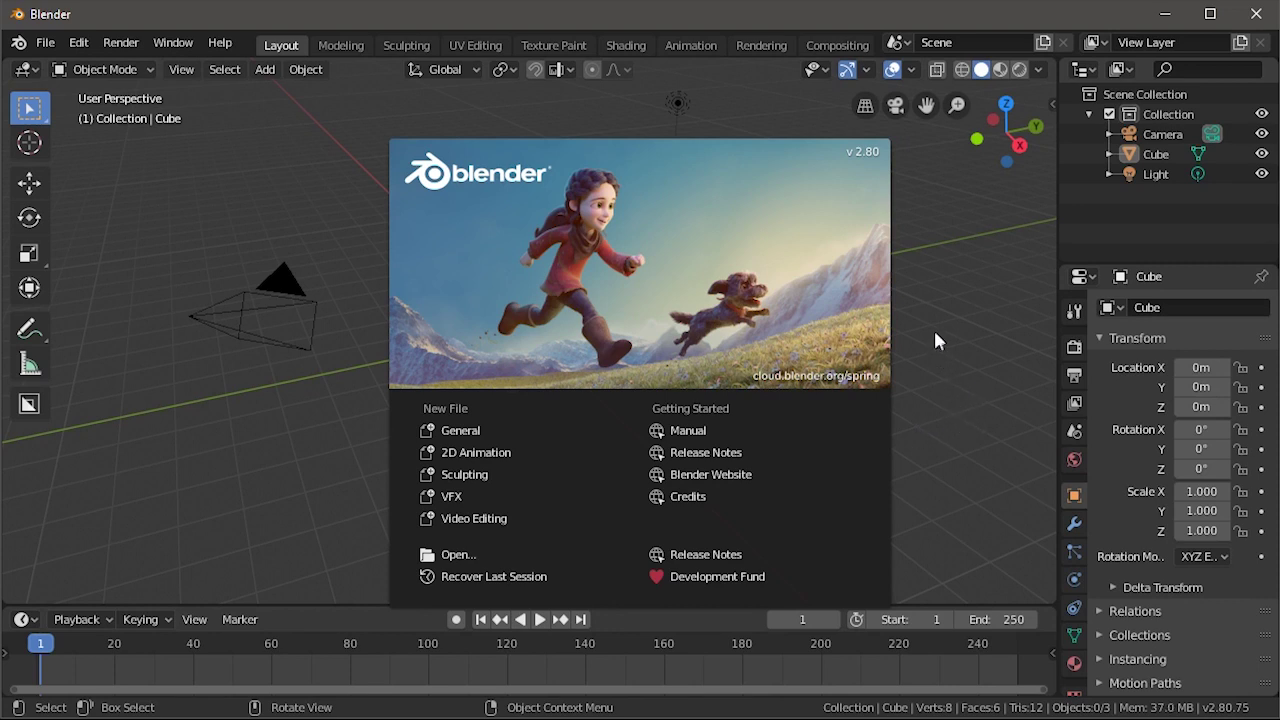
- Enable Translation in the preferences, choose Brazilian Portuguese as the language, and apply it to the interface
click(80, 44)
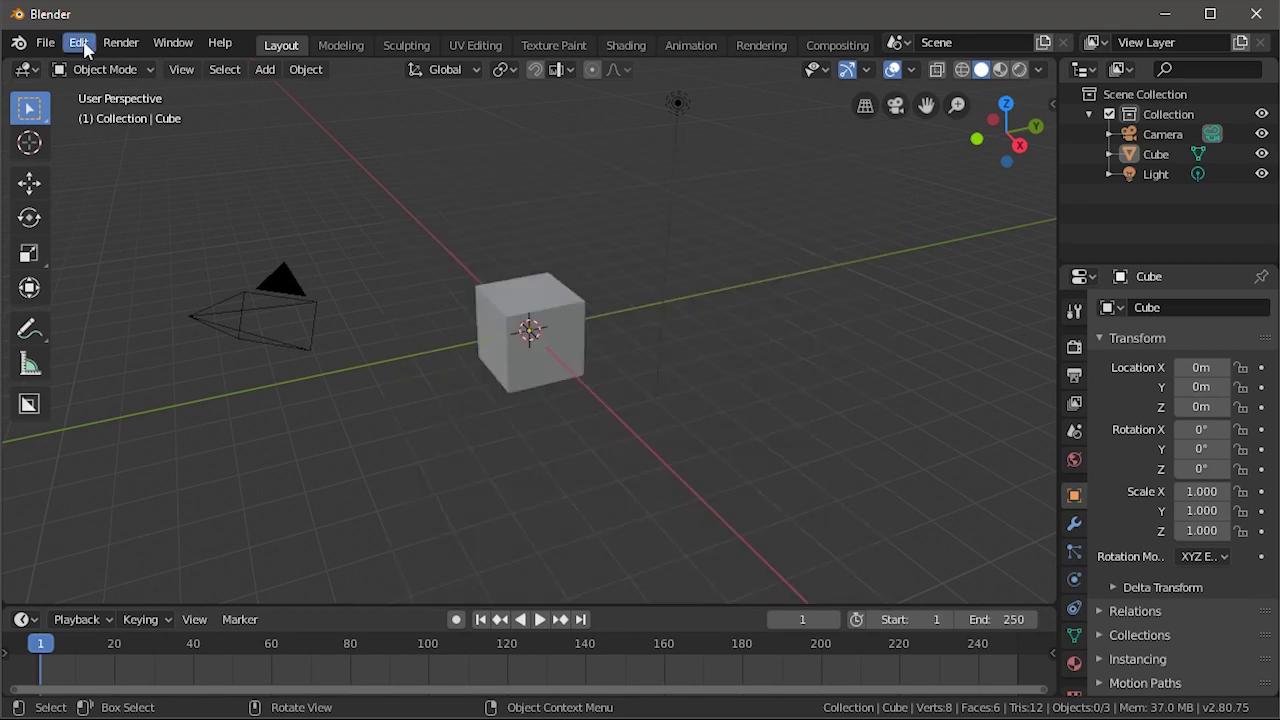
click(80, 44)
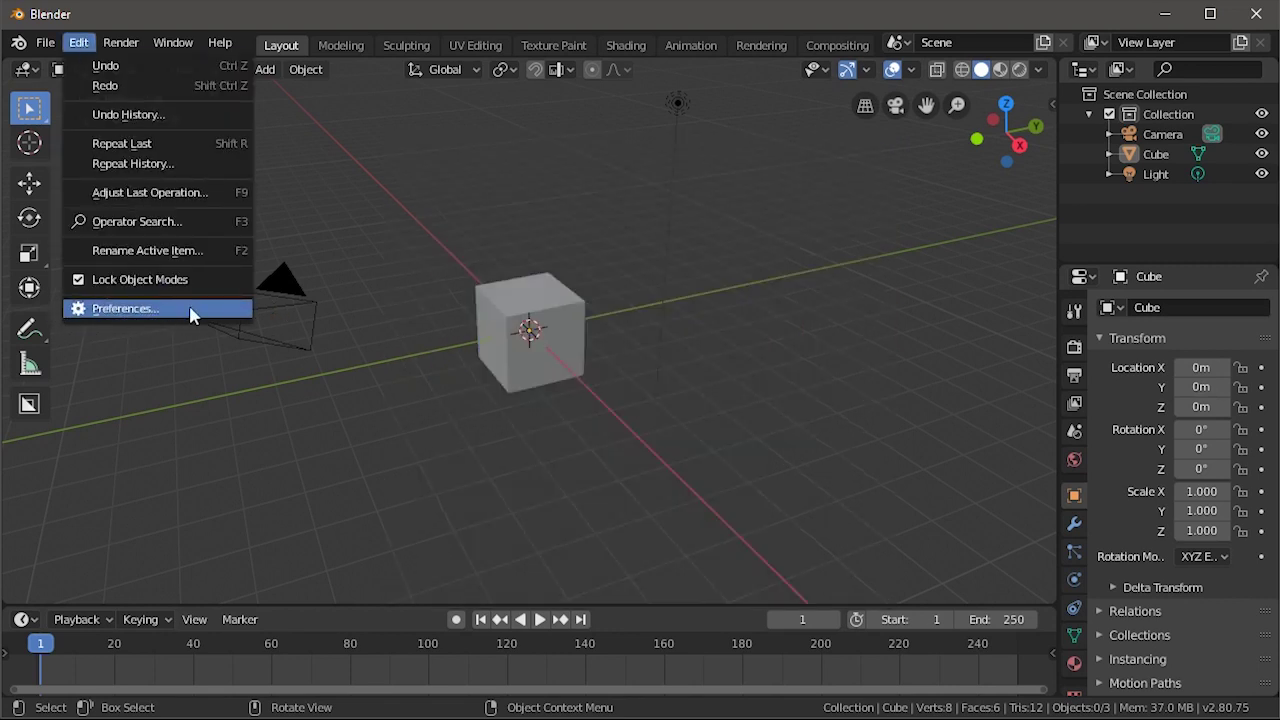
click(149, 311)
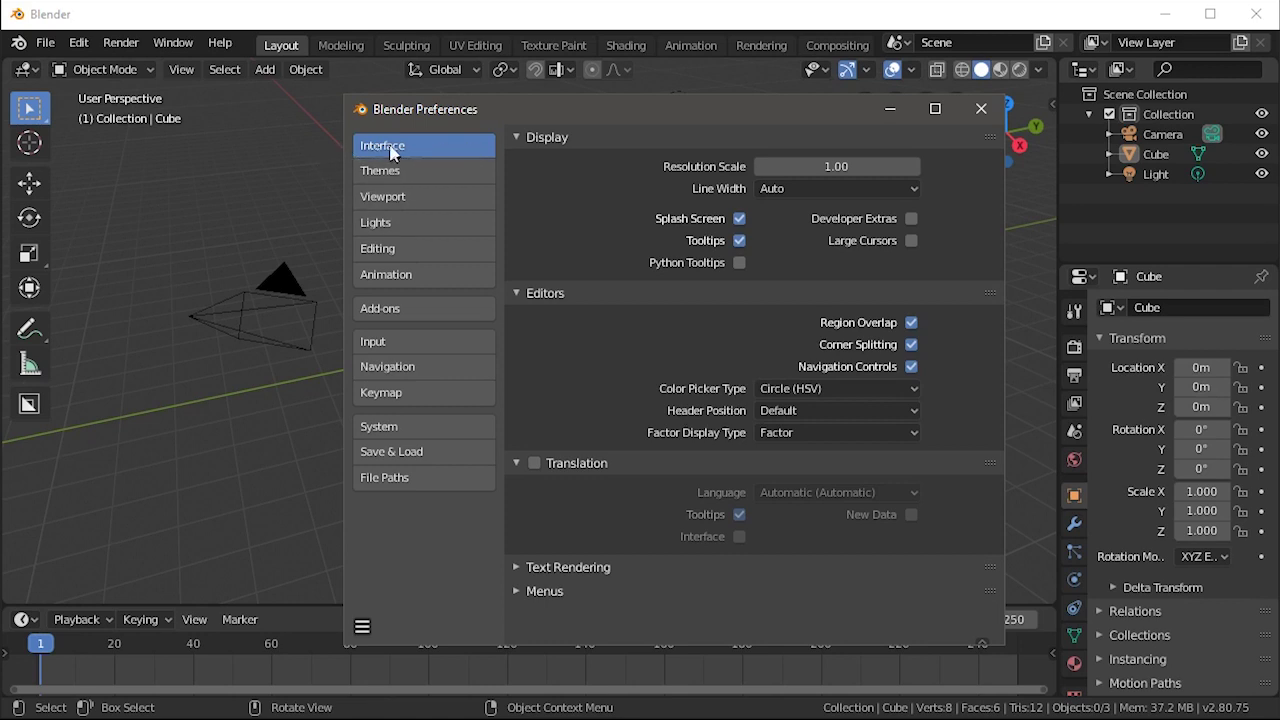
click(534, 463)
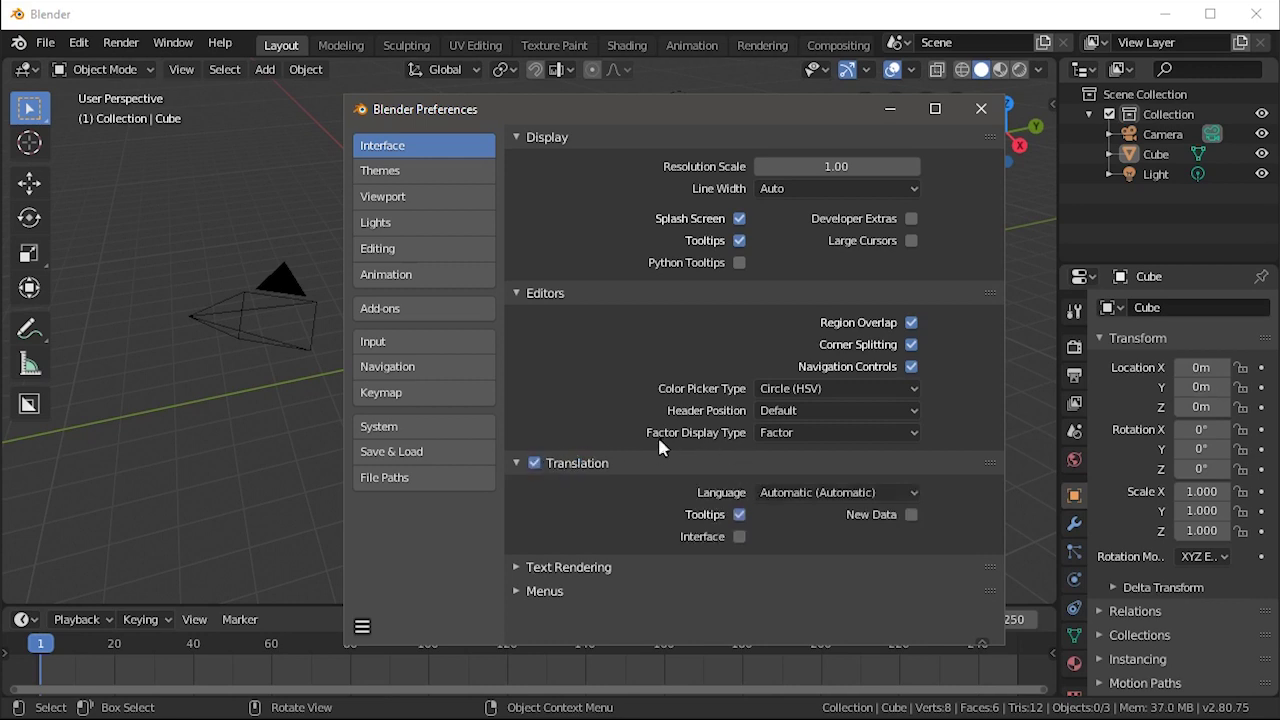
click(816, 494)
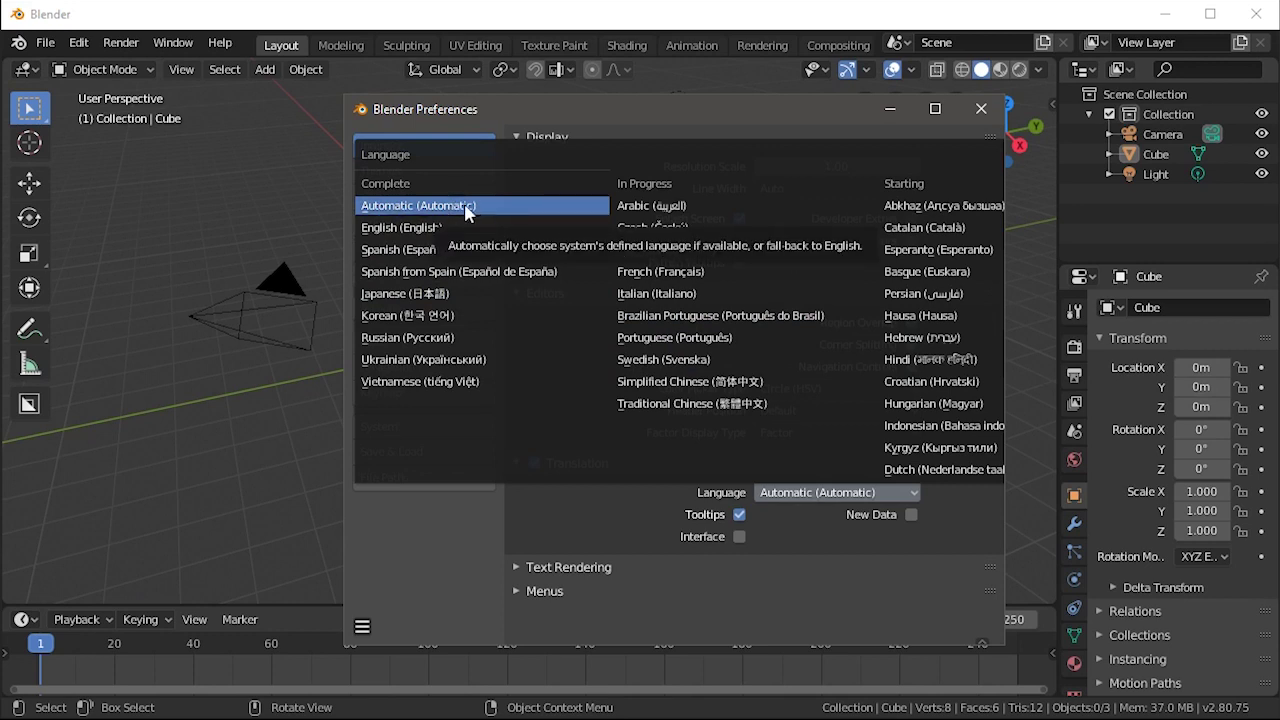
click(664, 318)
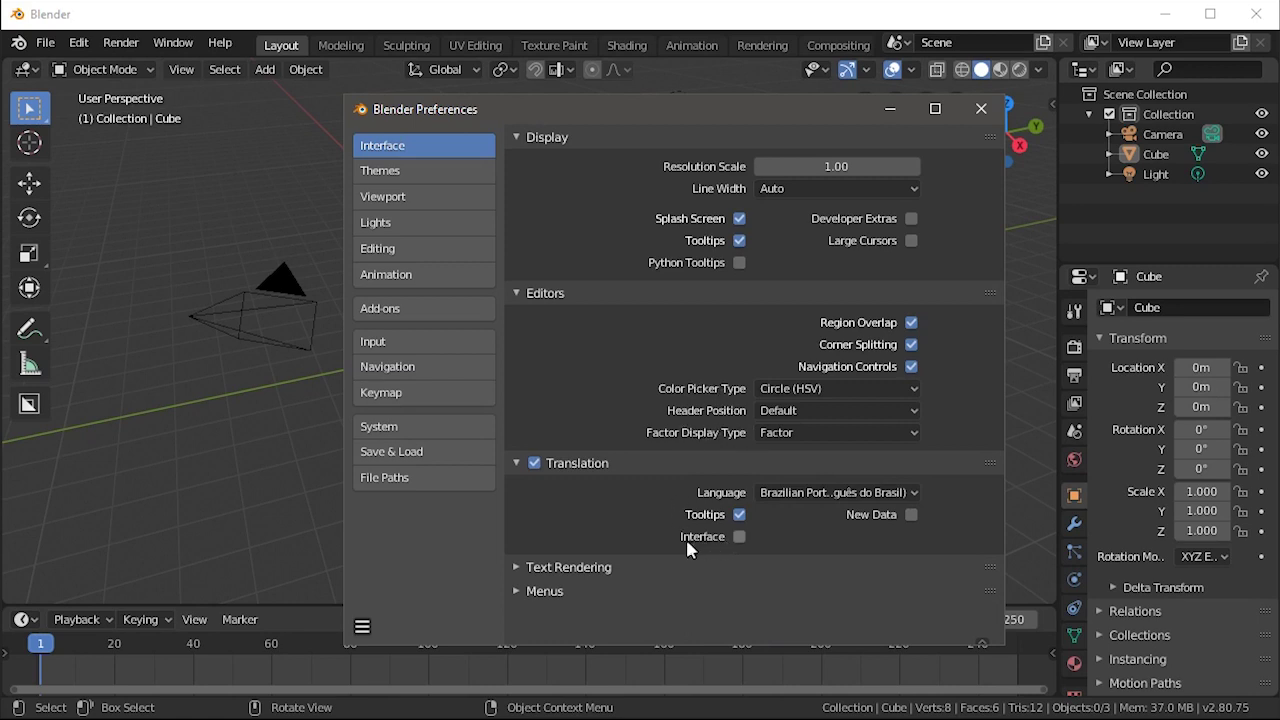
click(740, 537)
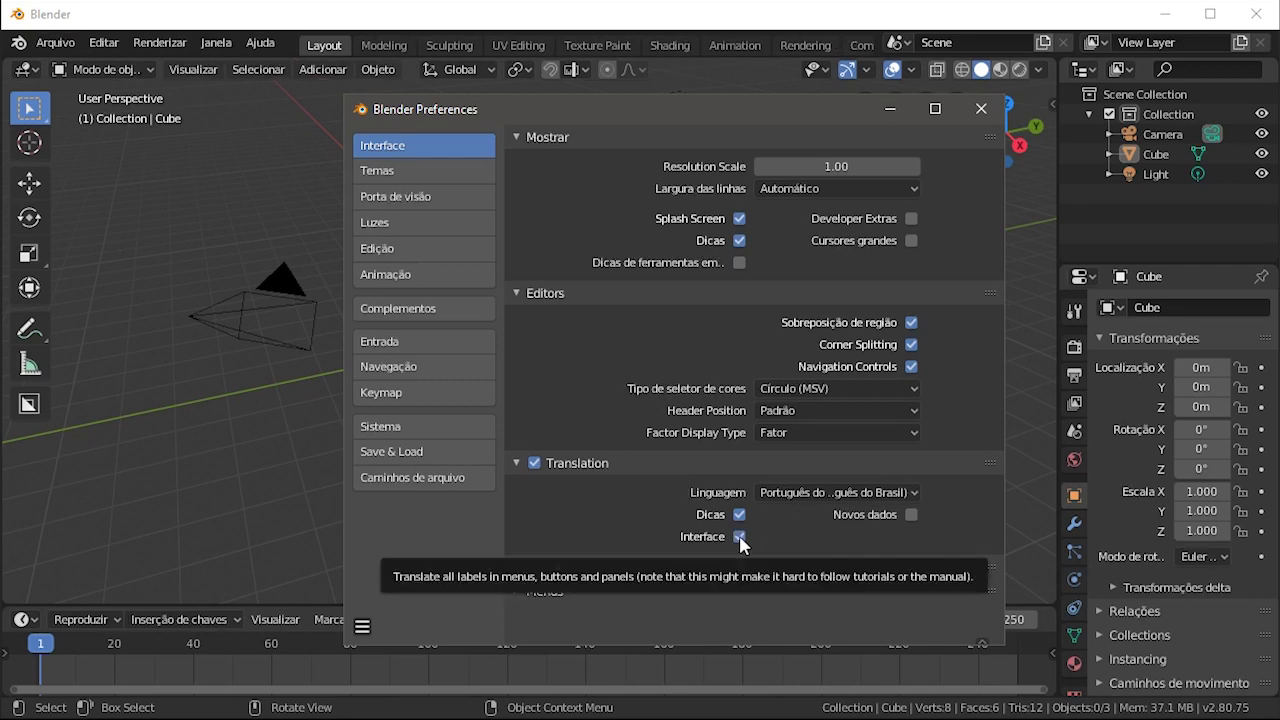
- Switch the interface translation off and on repeatedly to compare the English and Portuguese labels, leaving it enabled
click(740, 537)
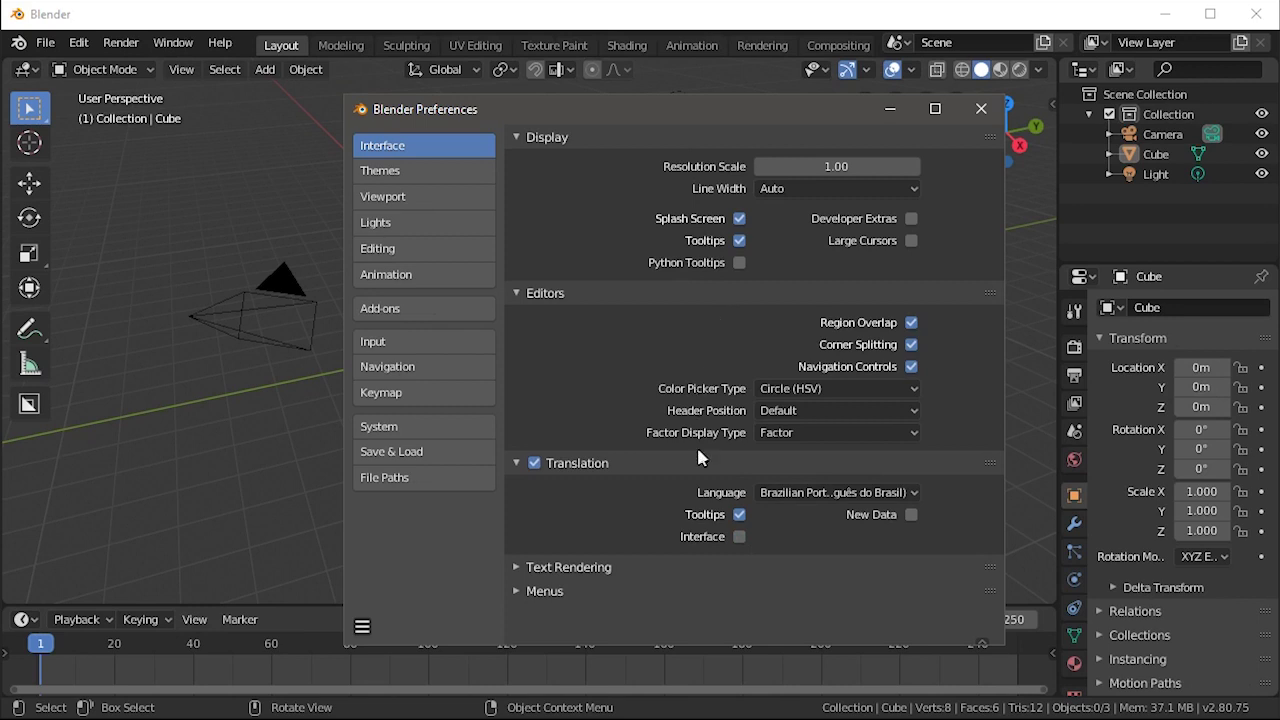
click(740, 537)
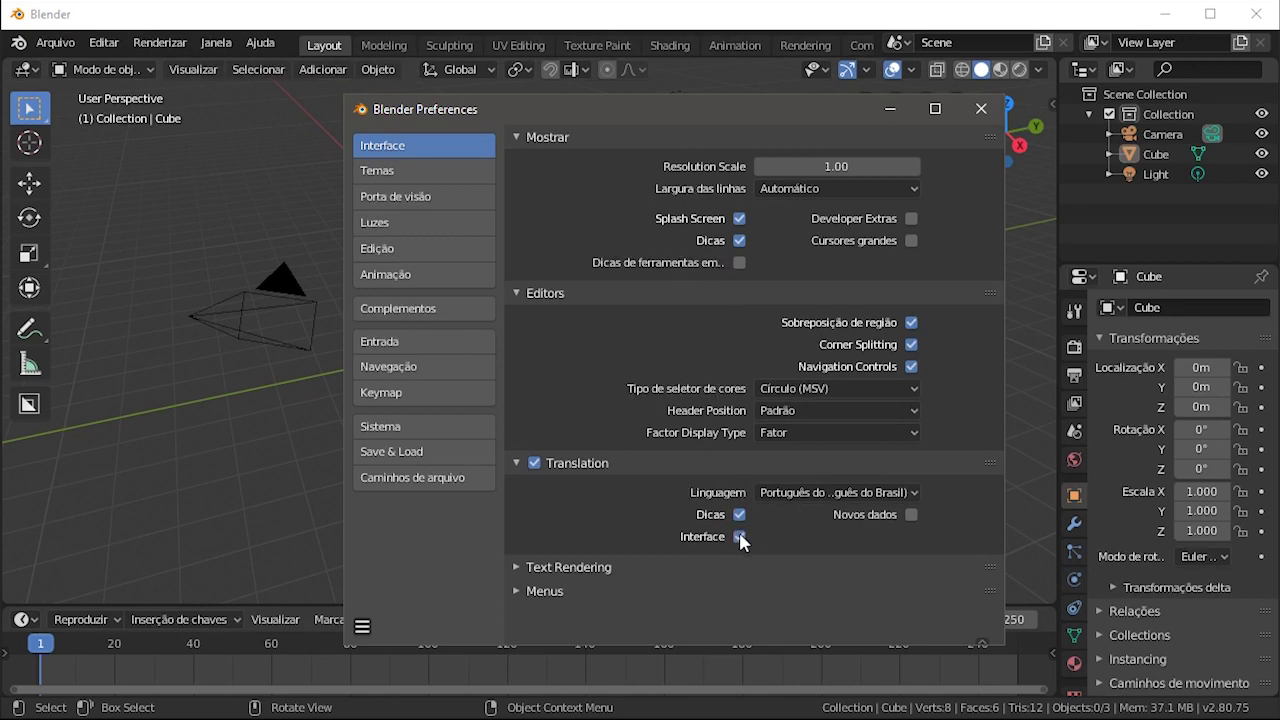
click(740, 537)
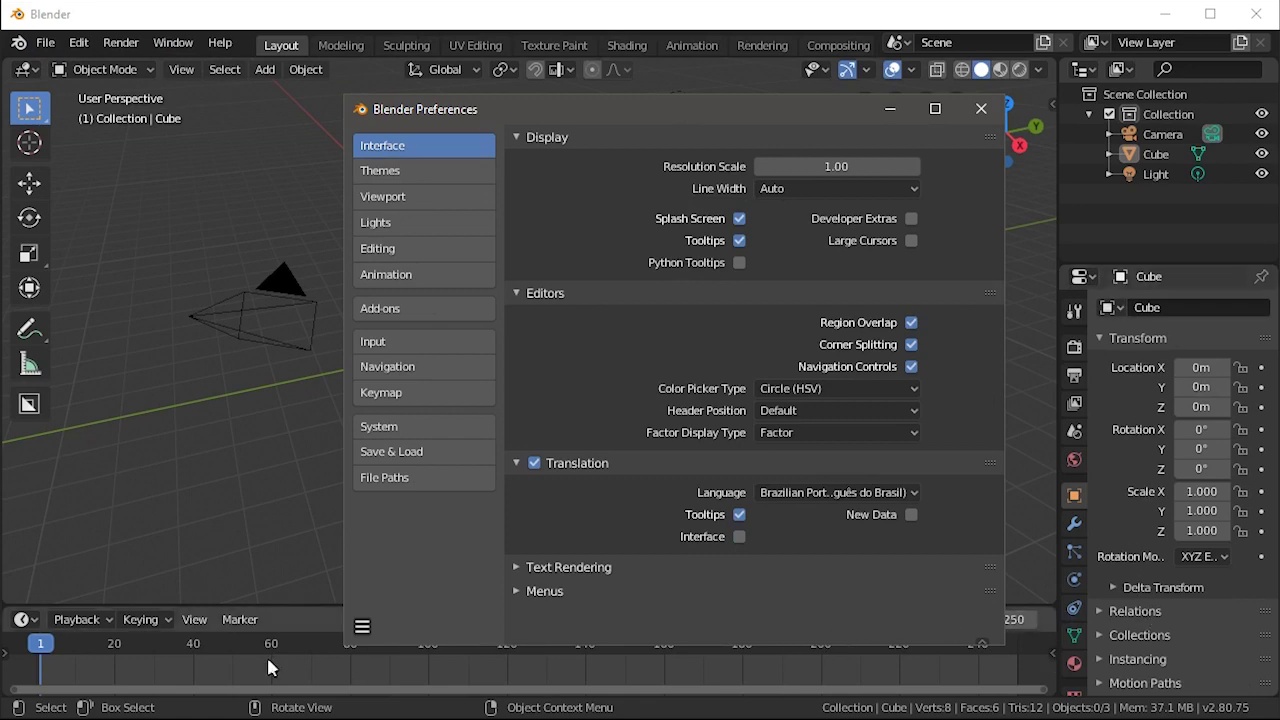
click(738, 537)
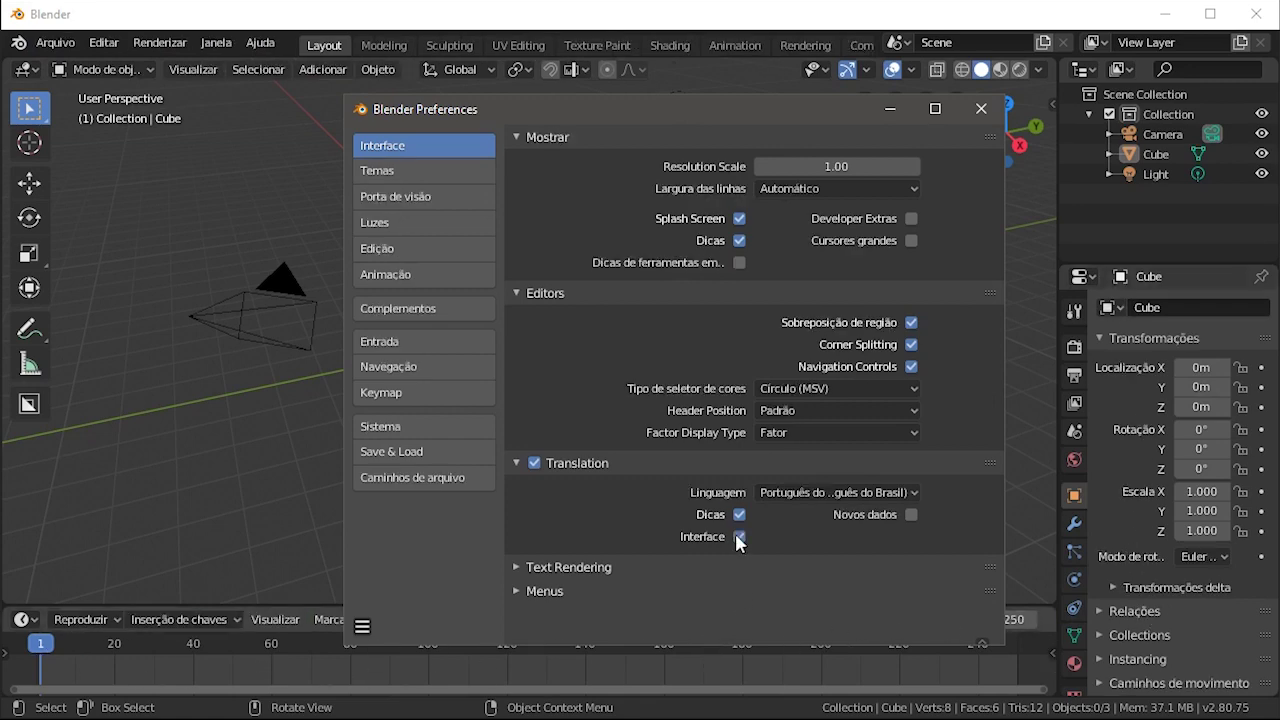
click(738, 537)
click(738, 537)
click(740, 537)
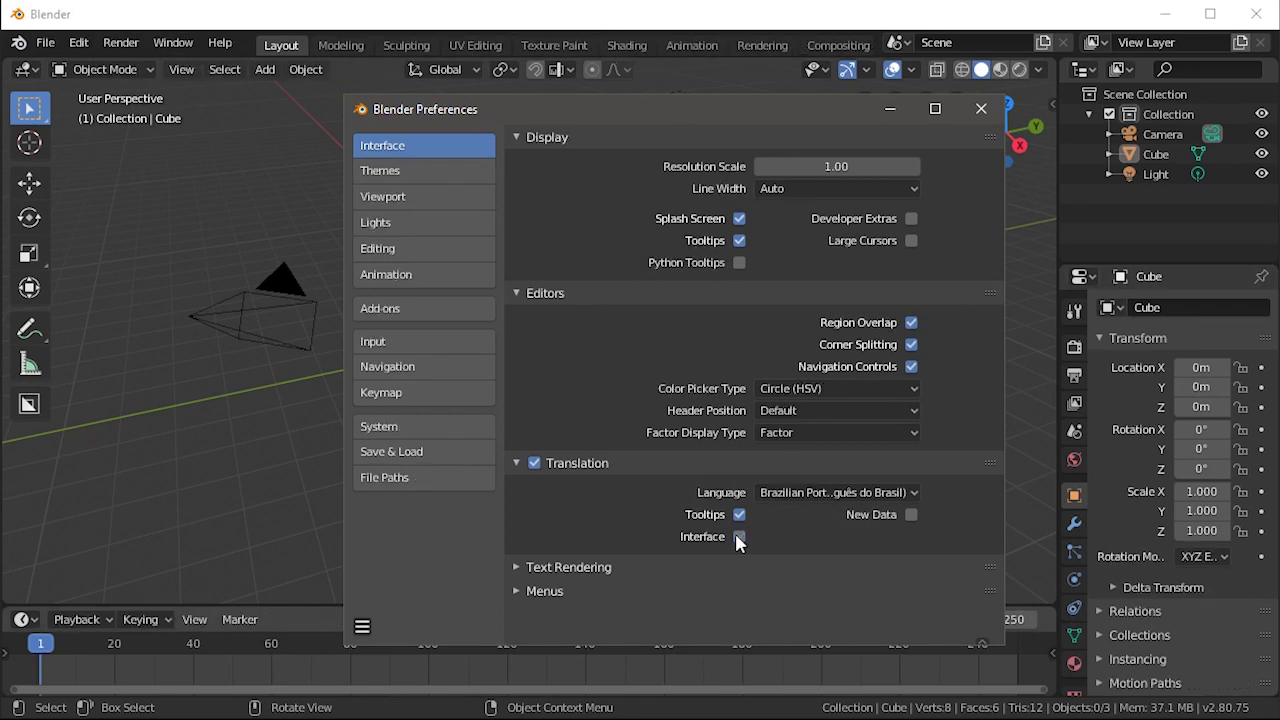
click(740, 537)
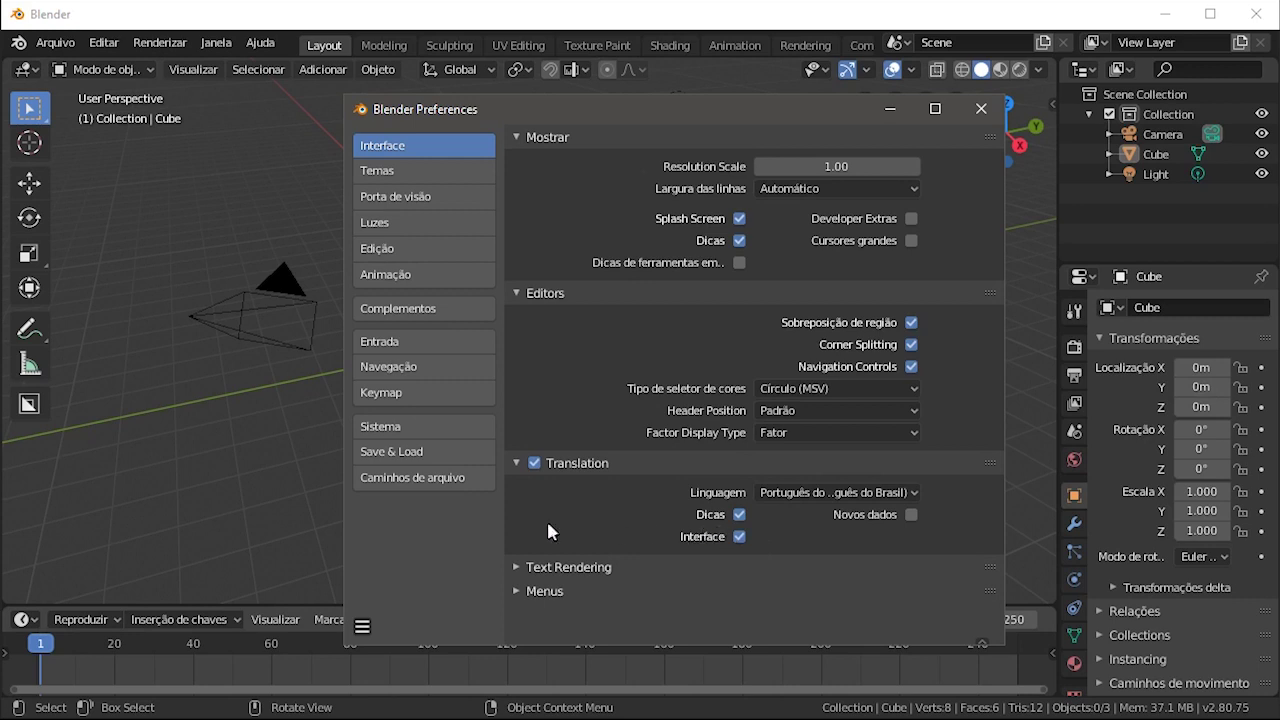
- Save the preferences and close the preferences window
click(362, 628)
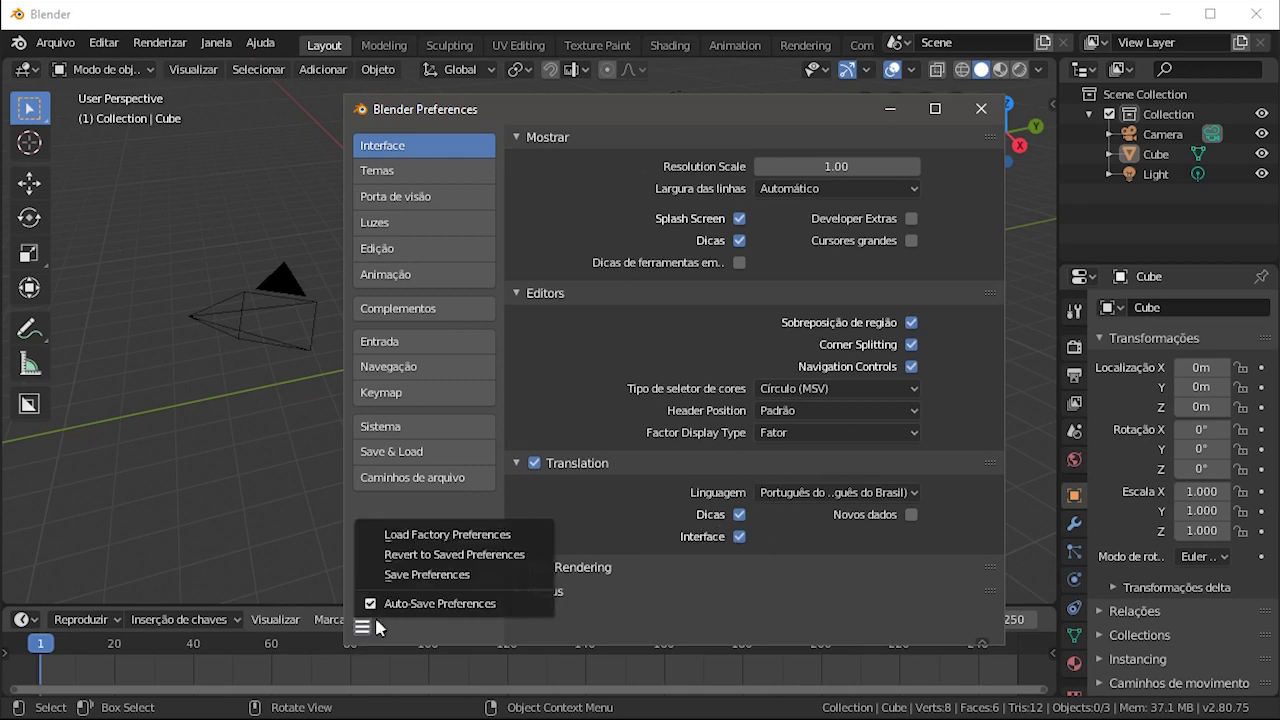
click(449, 581)
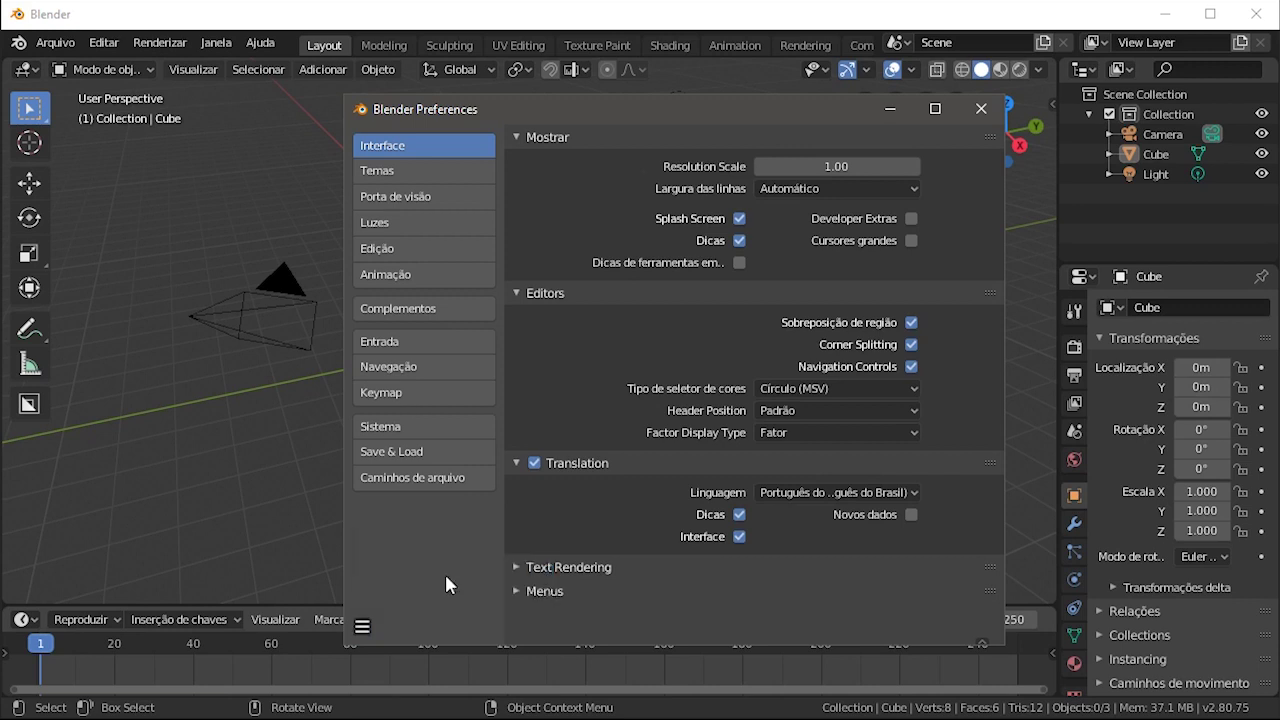
click(983, 110)
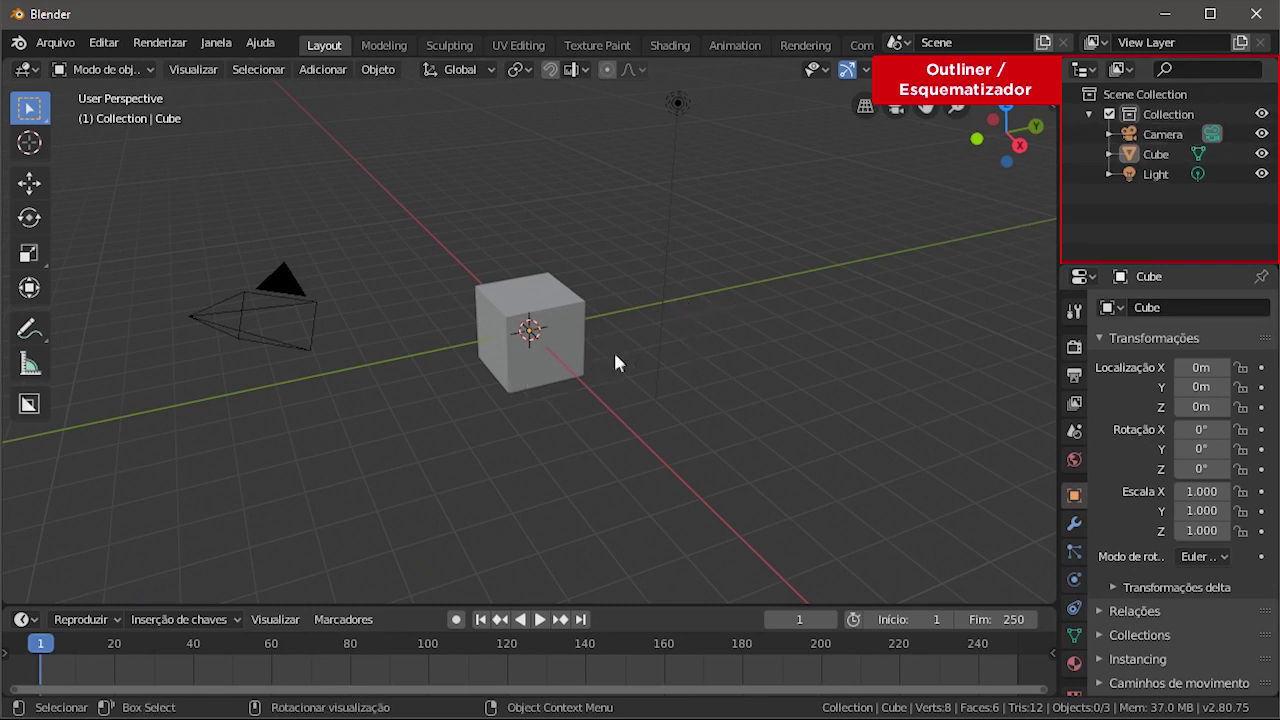
- Select the cube, the light and the camera one after another in the viewport to compare them in the Outliner
click(509, 303)
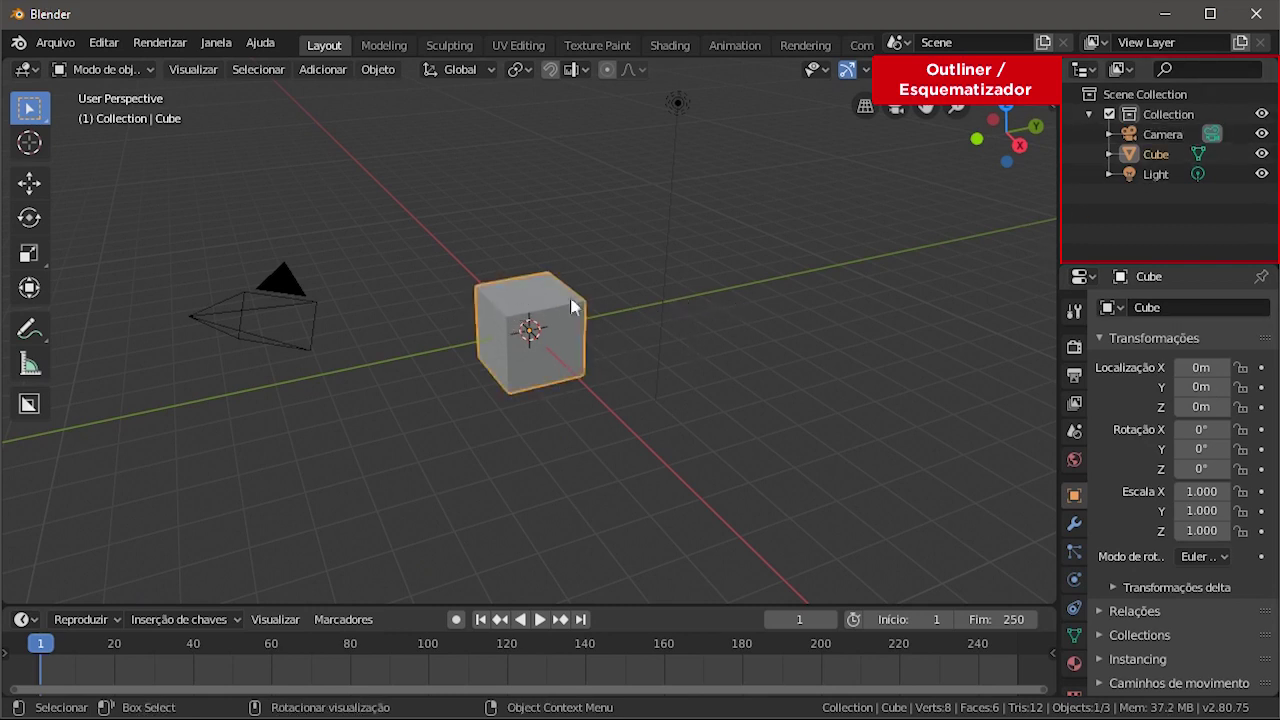
click(678, 101)
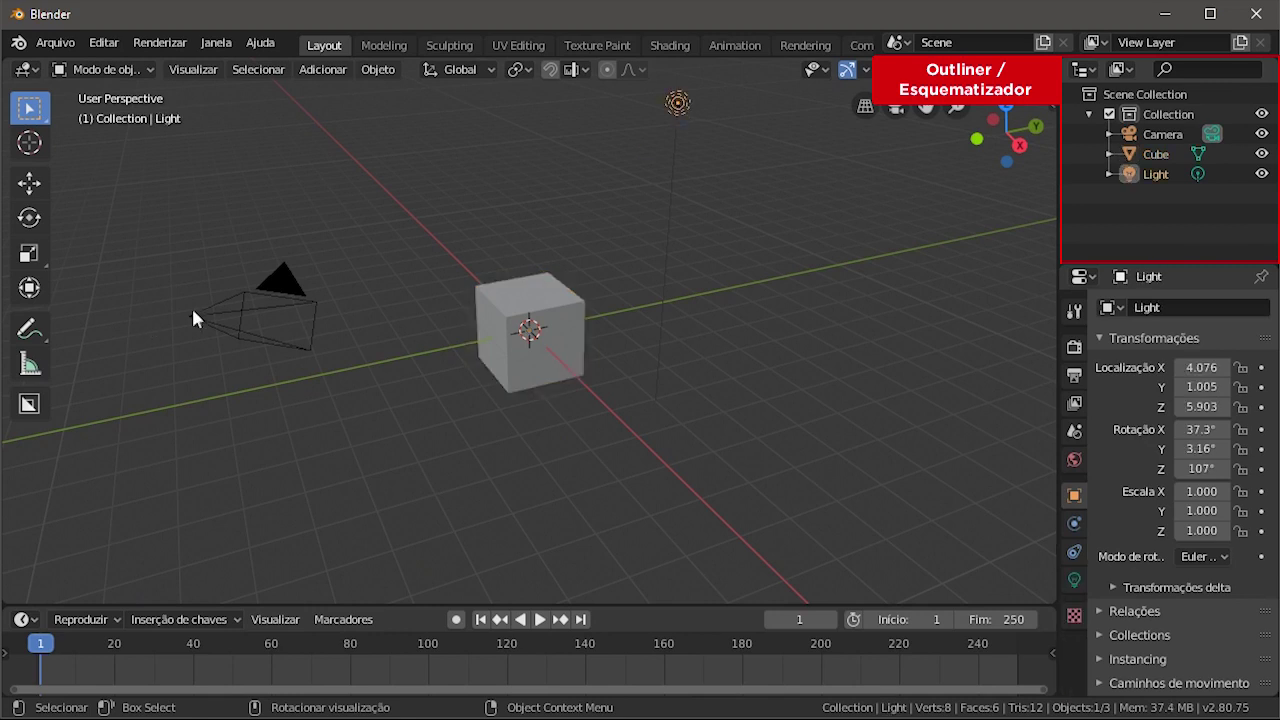
click(294, 284)
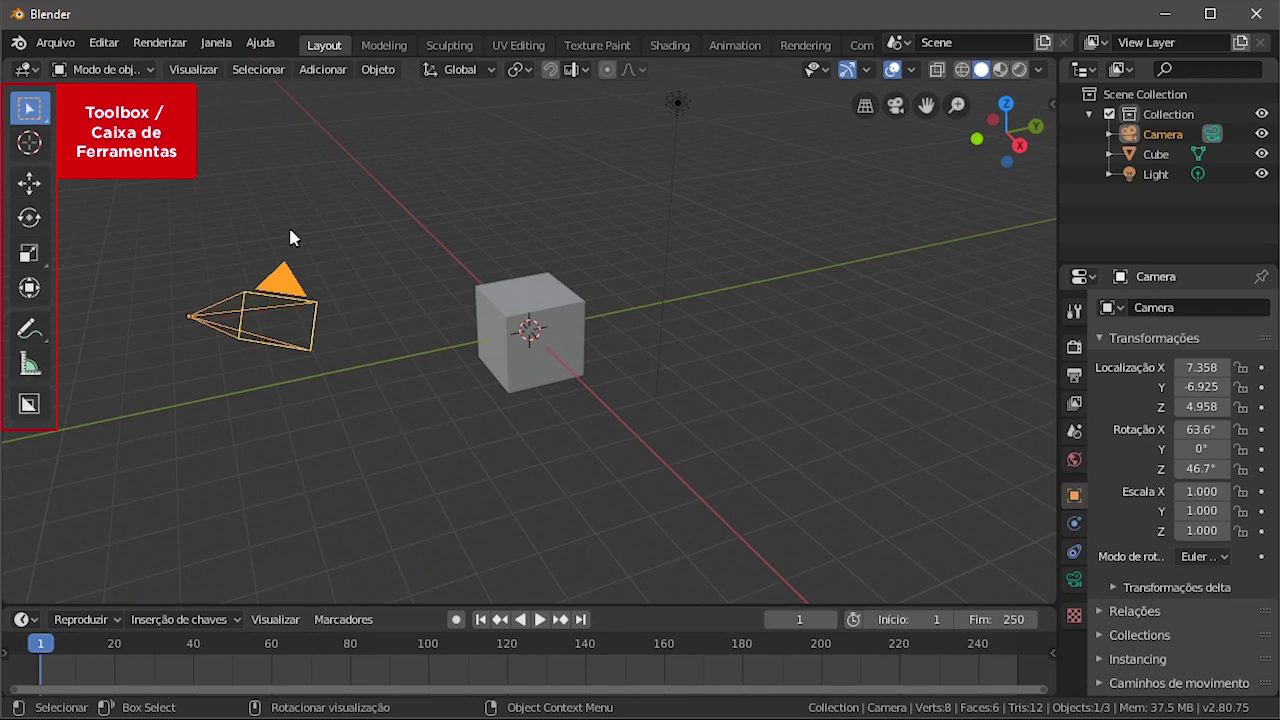
- Hide and show the viewport's toolbox twice, leaving it displayed
key(t)
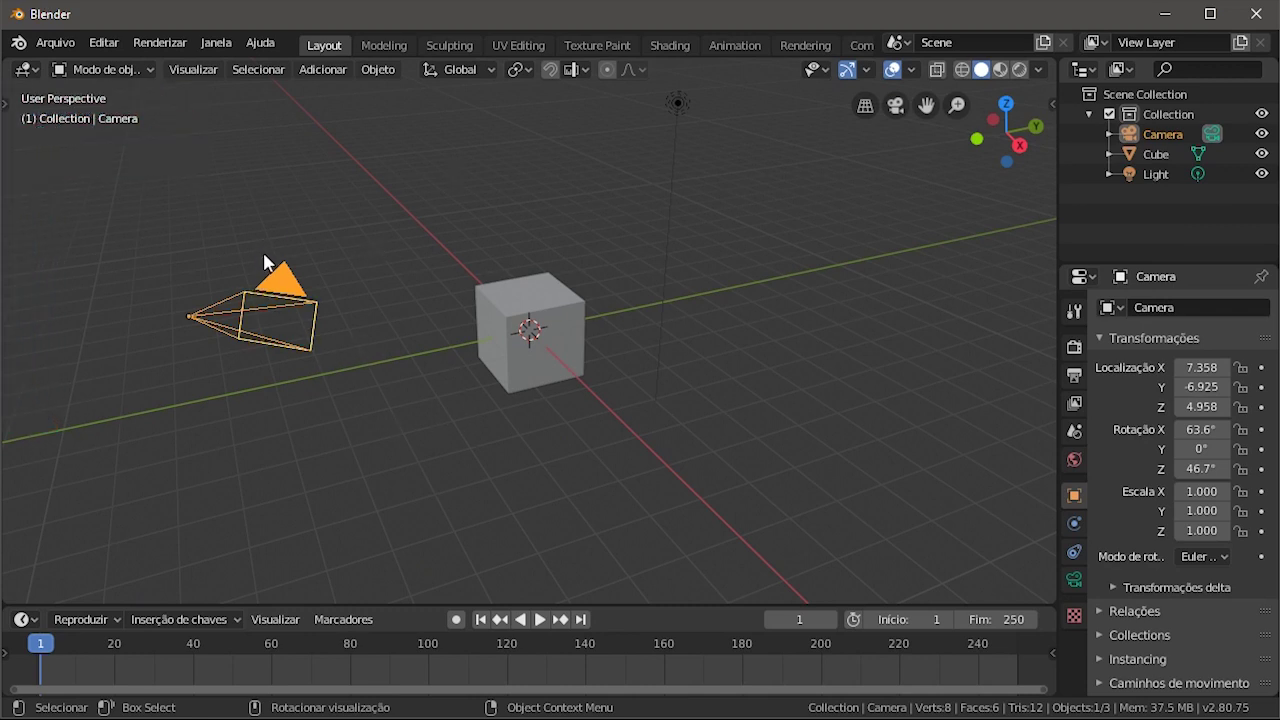
key(t)
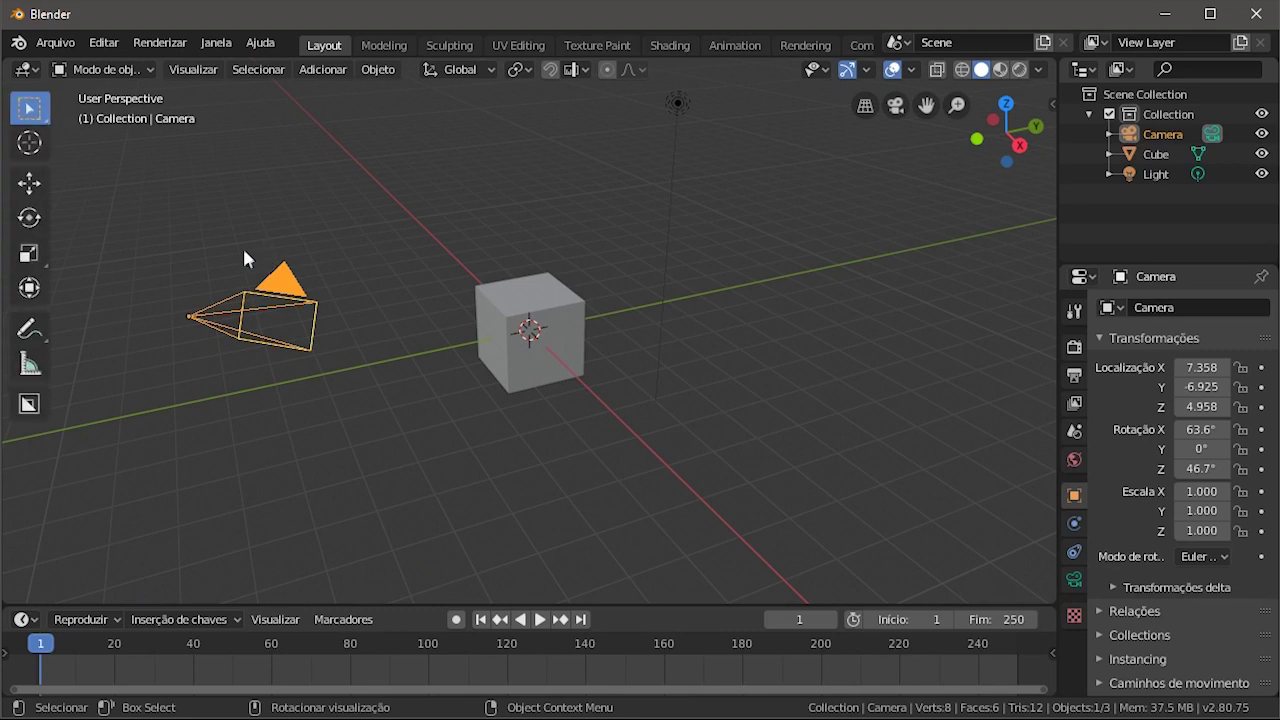
key(t)
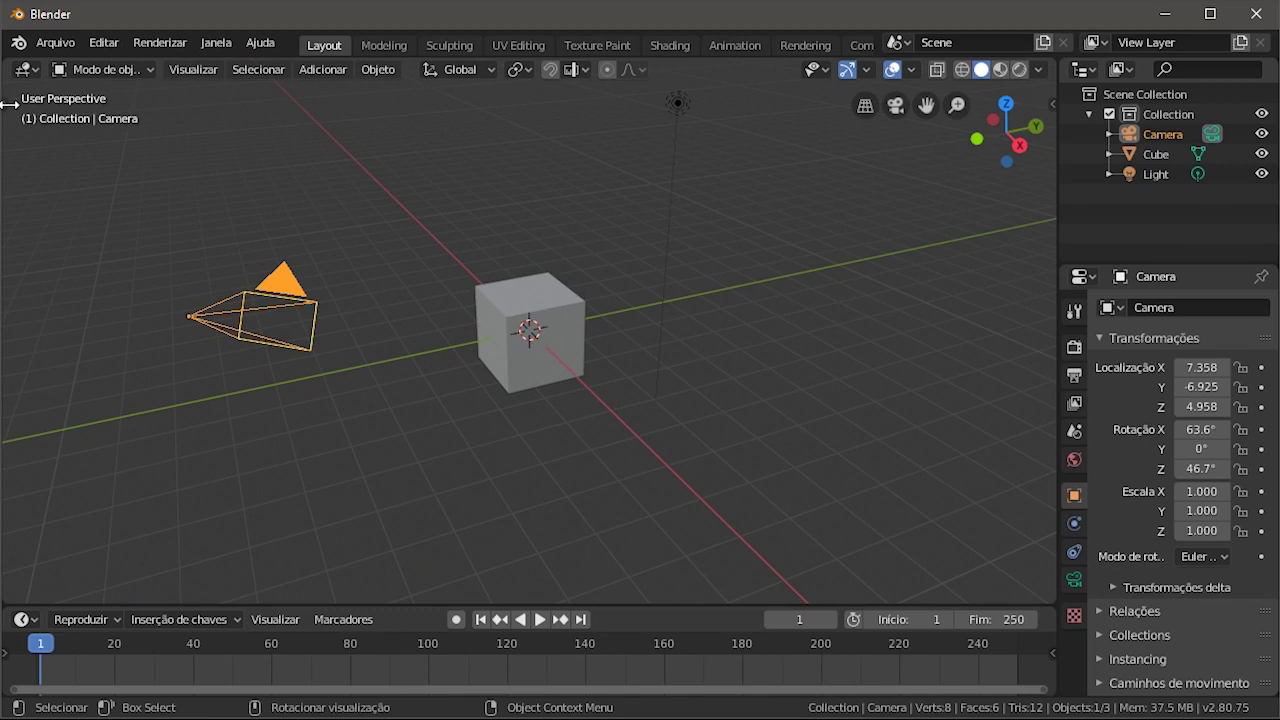
click(8, 104)
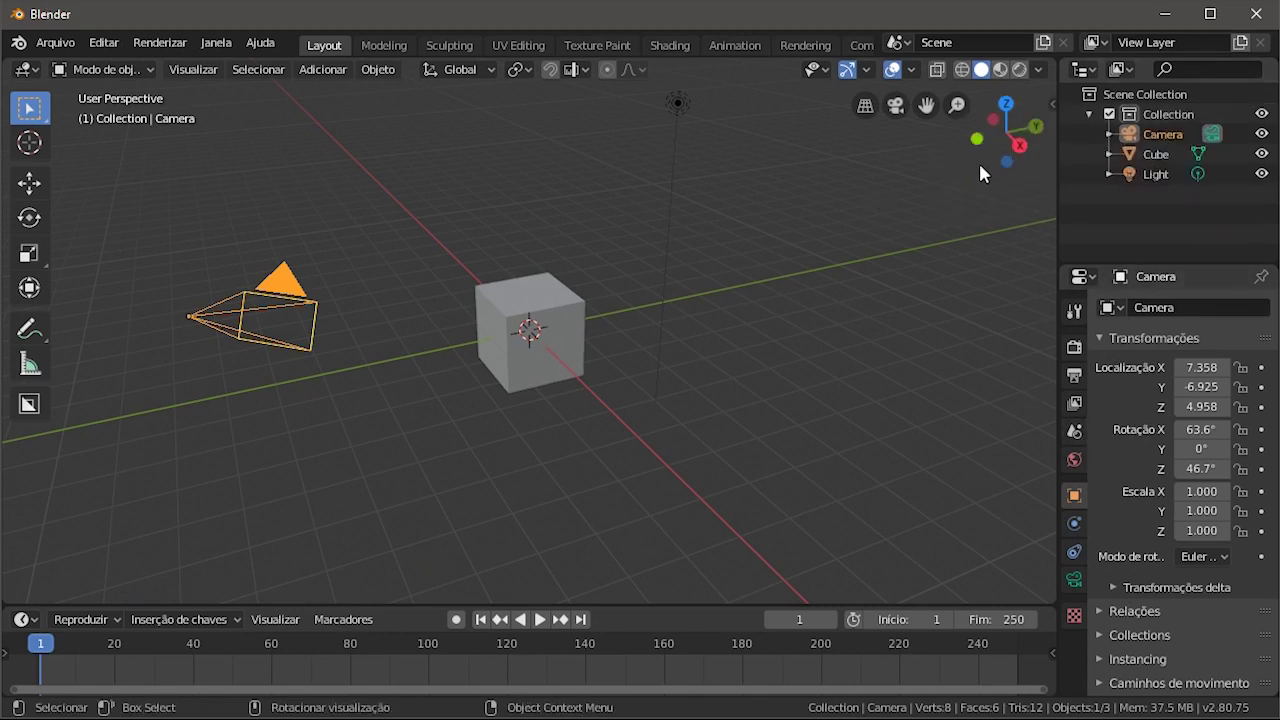
- Deselect the camera, show the viewport's sidebar with its transform values, and hide it again
click(905, 297)
key(n)
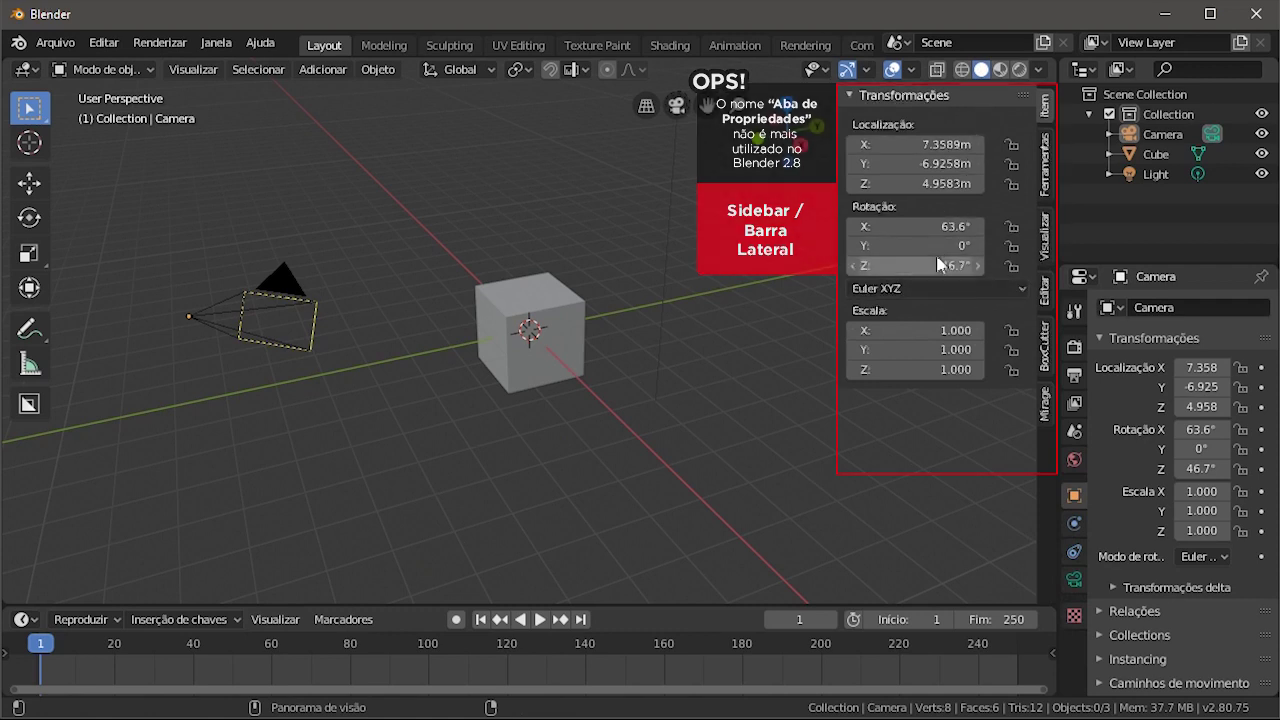
key(n)
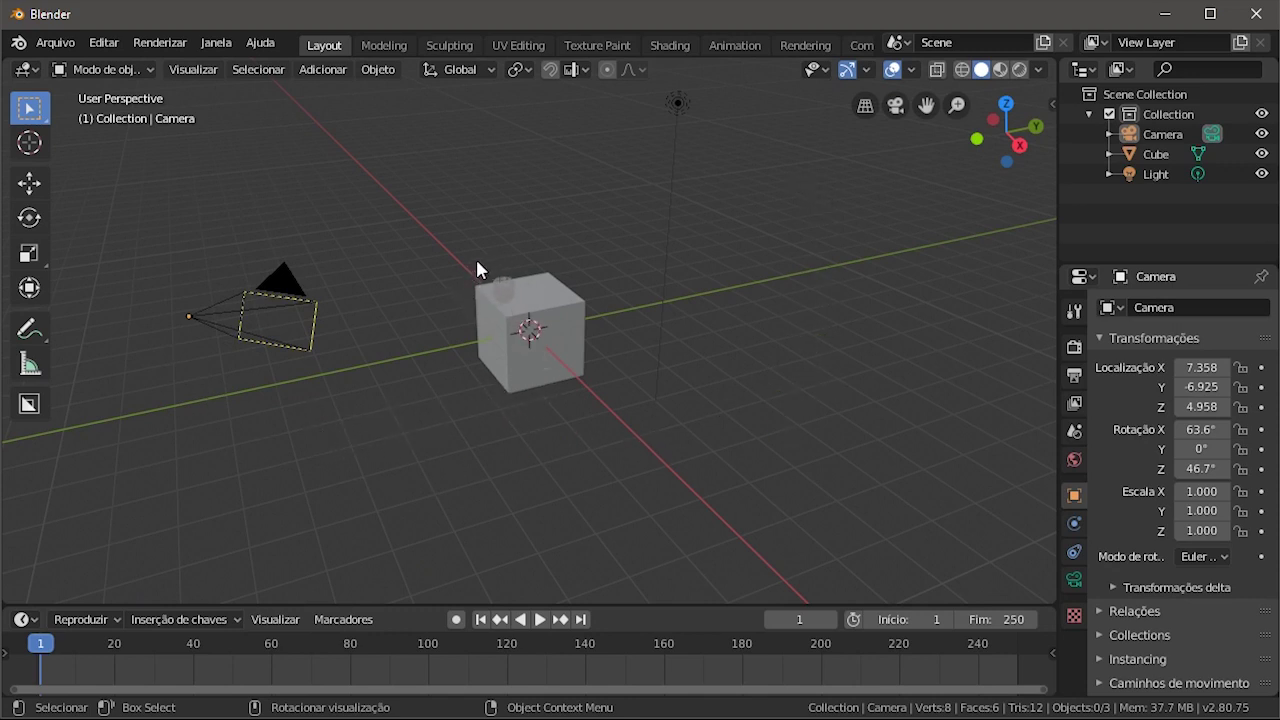
- Delete the default cube and undo the deletion
middle_drag(476, 270, 282, 252)
middle_drag(425, 252, 490, 278)
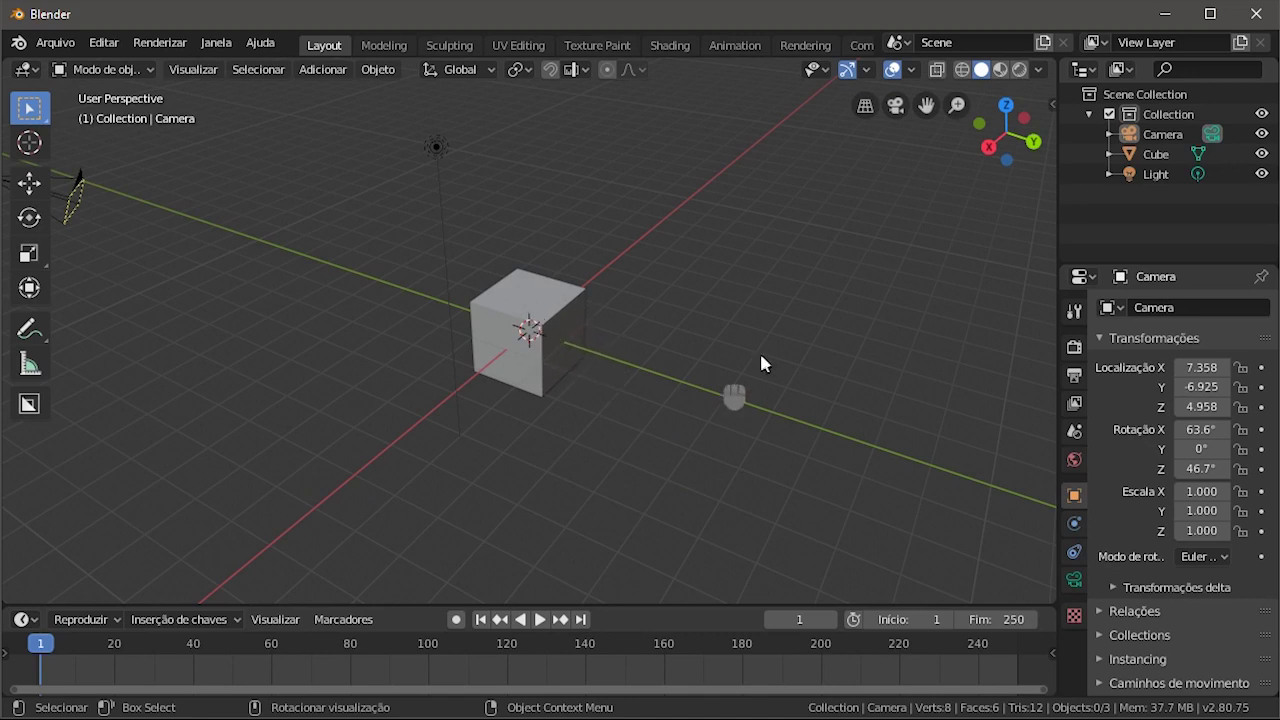
click(540, 289)
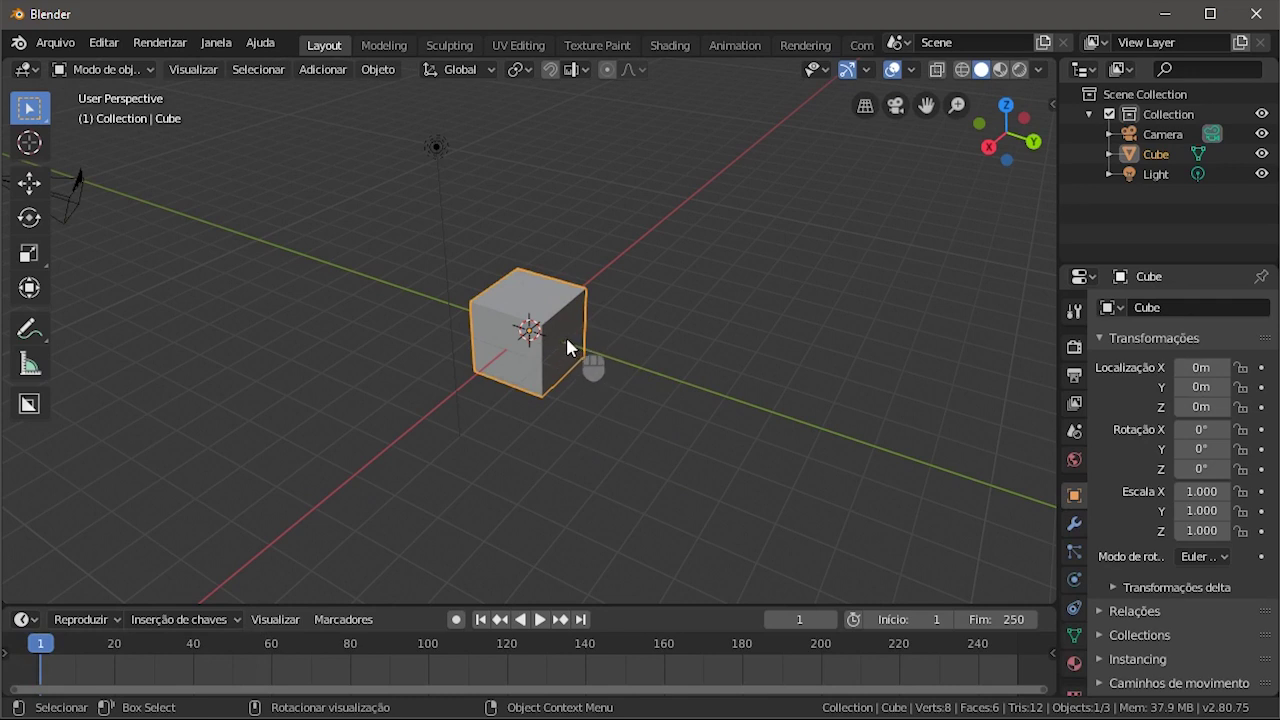
key(x)
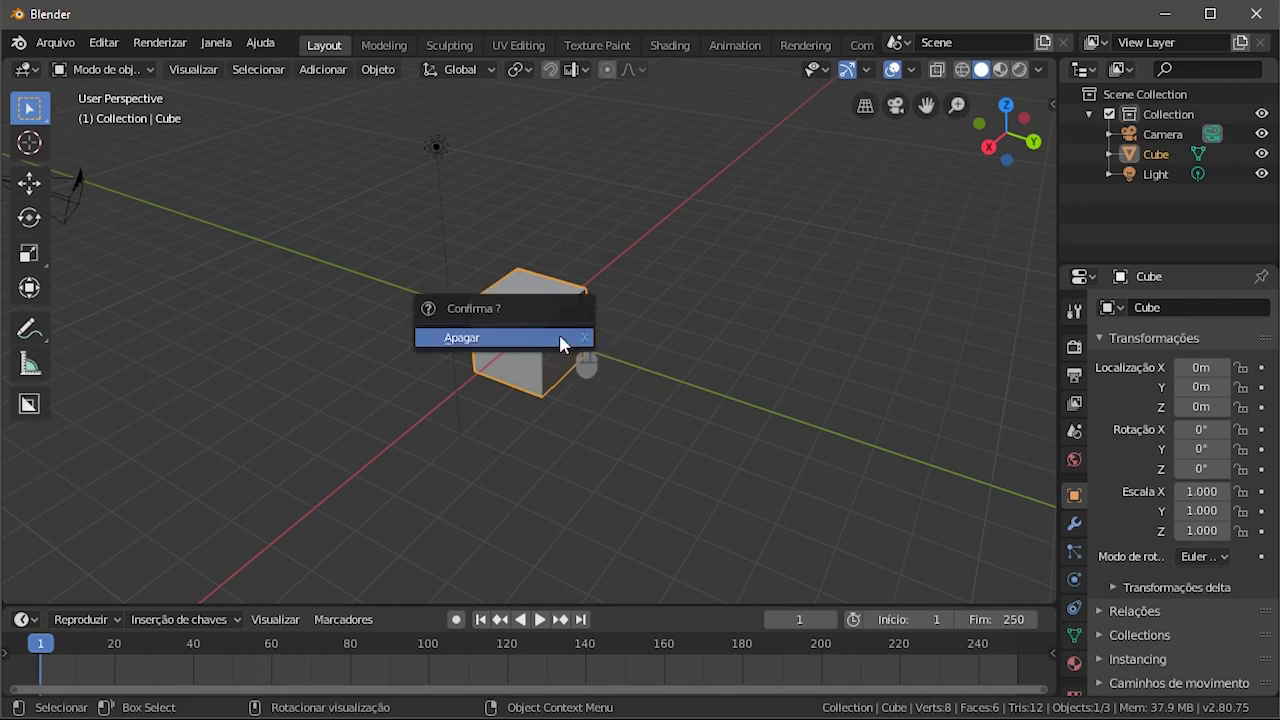
click(489, 345)
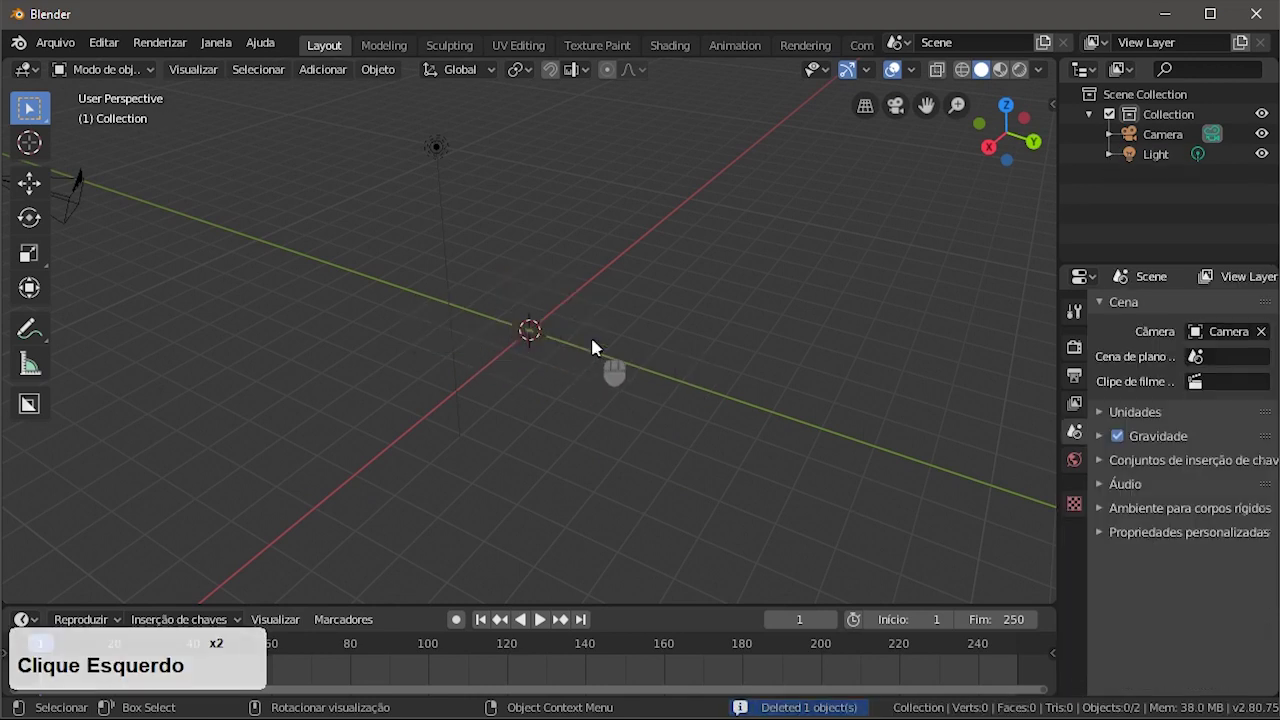
key(ctrl+z)
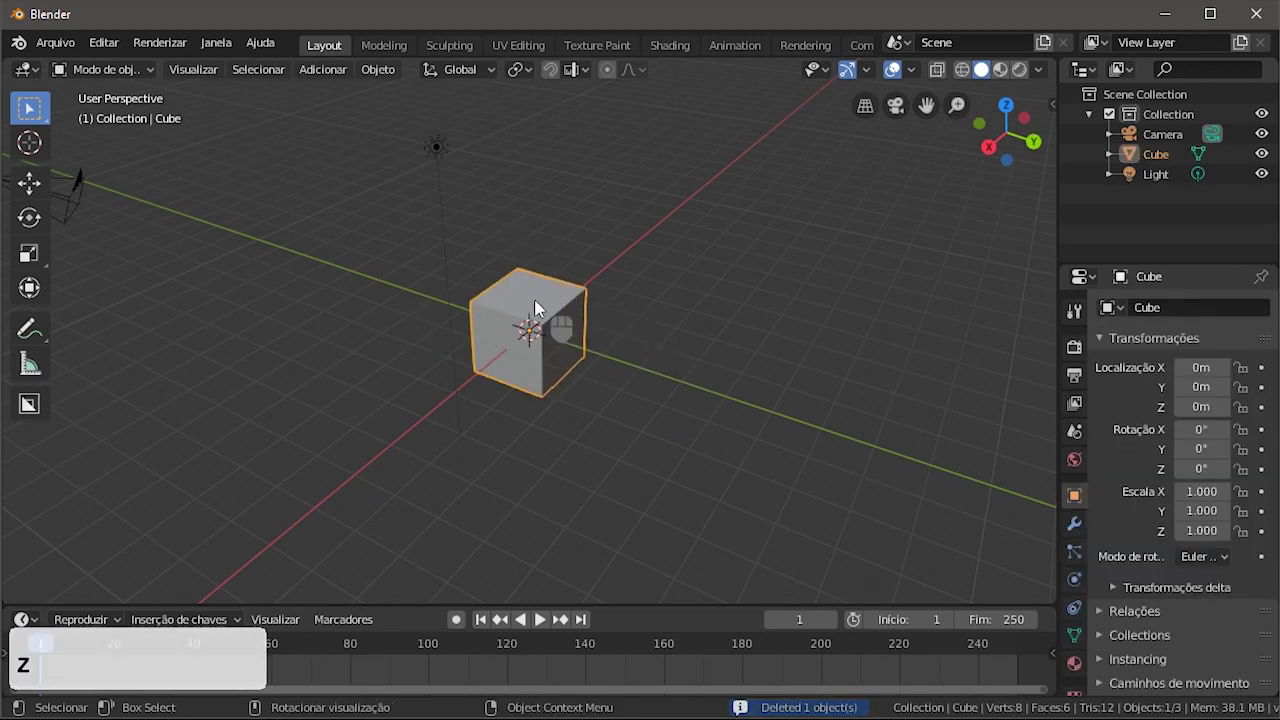
- Look up the delete command among the cube's object commands and delete the cube from the scene
click(380, 72)
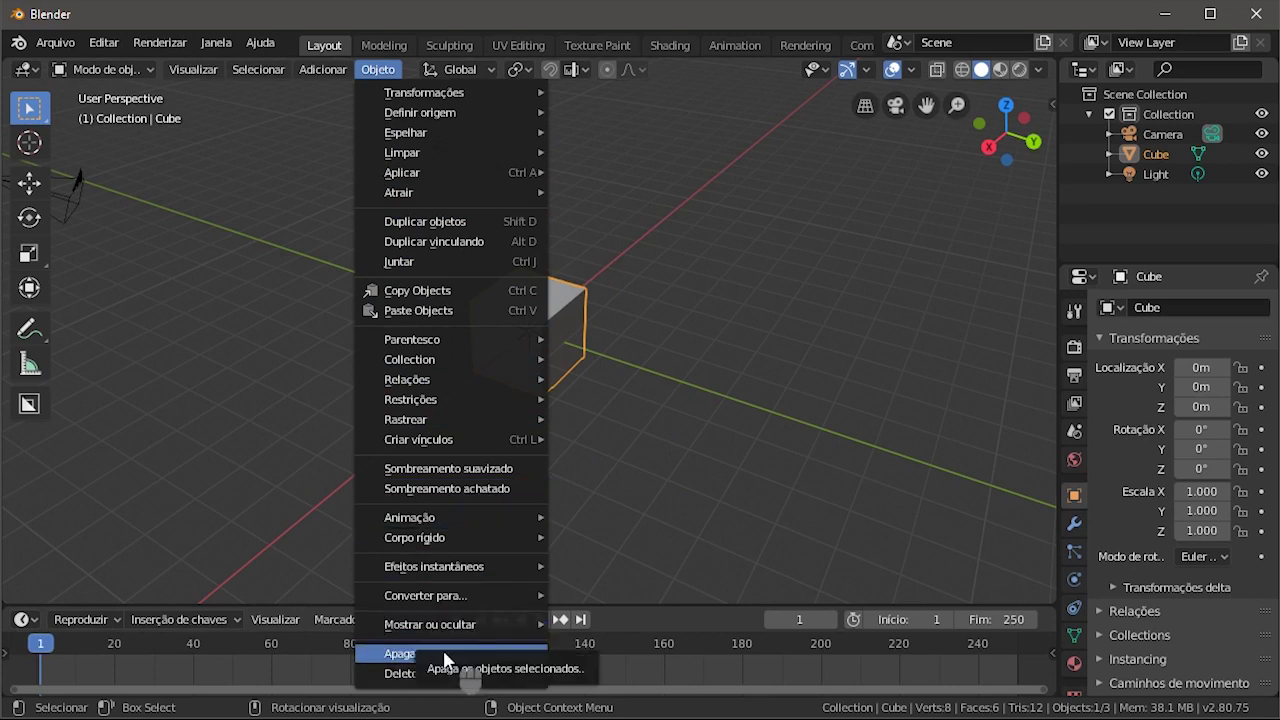
right_click(566, 319)
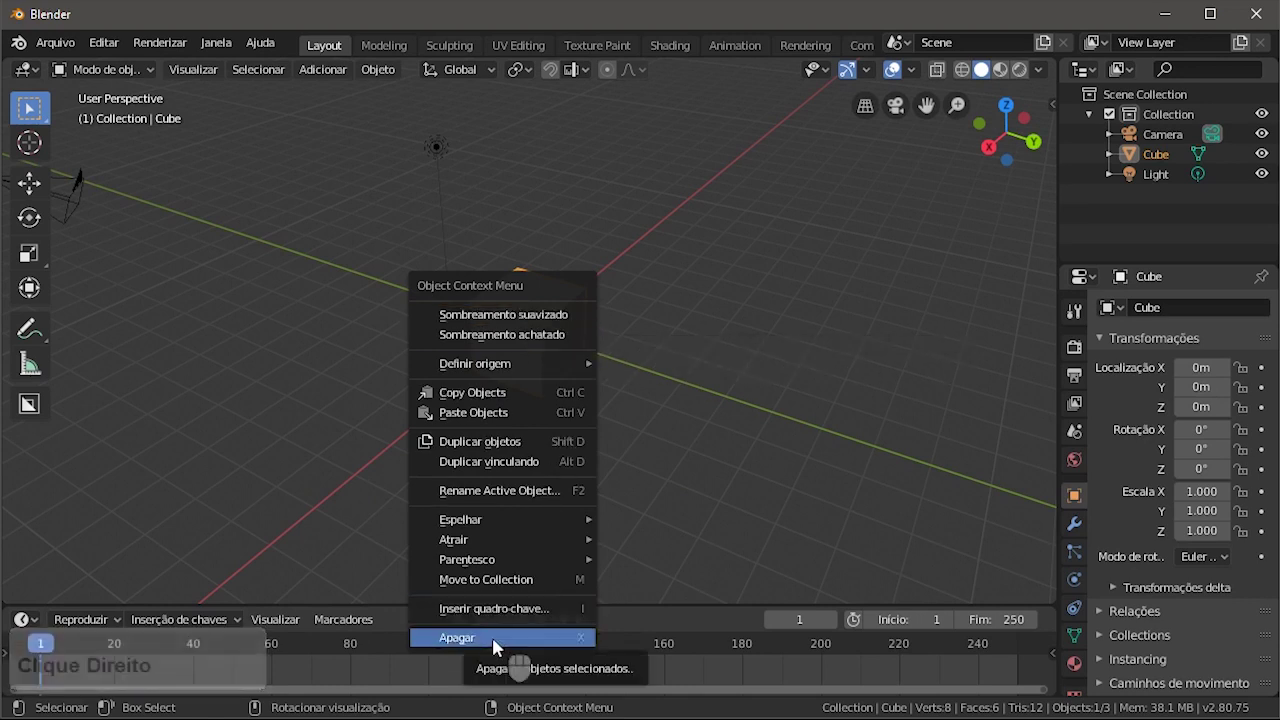
key(x)
click(610, 292)
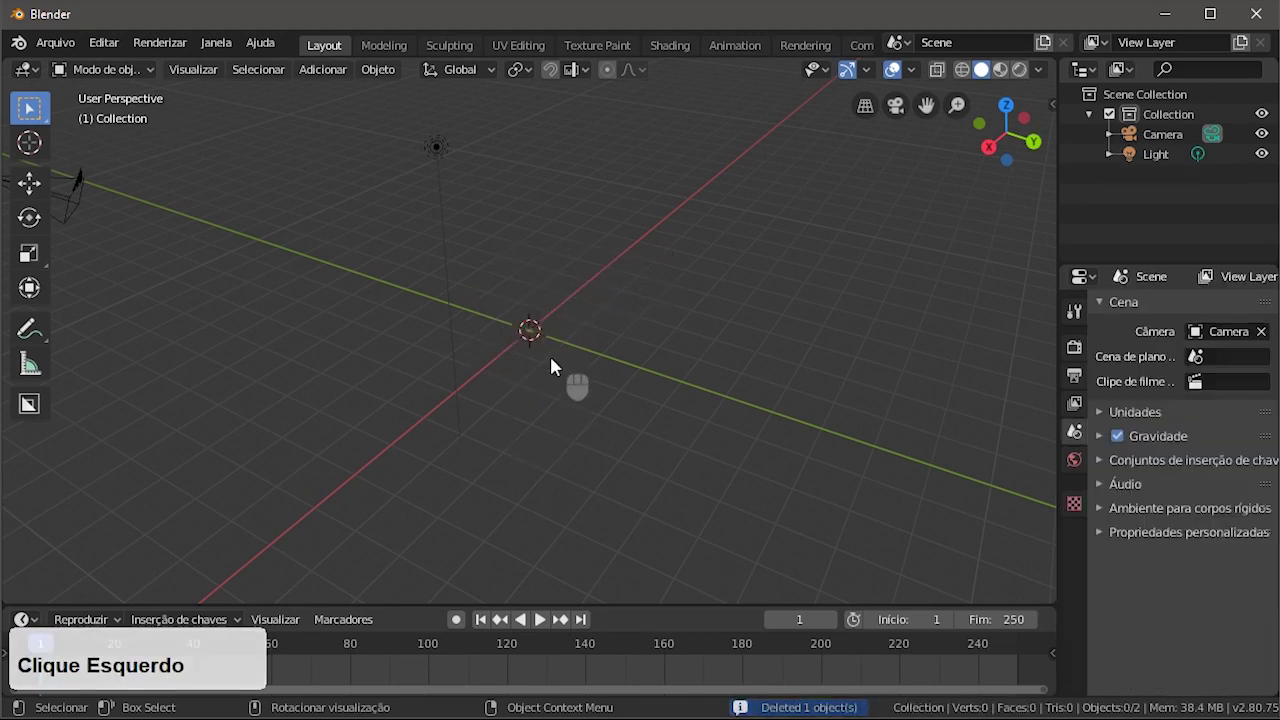
- Add a monkey (Macaco) mesh to the scene at the 3D cursor
click(322, 69)
mouse_move(363, 99)
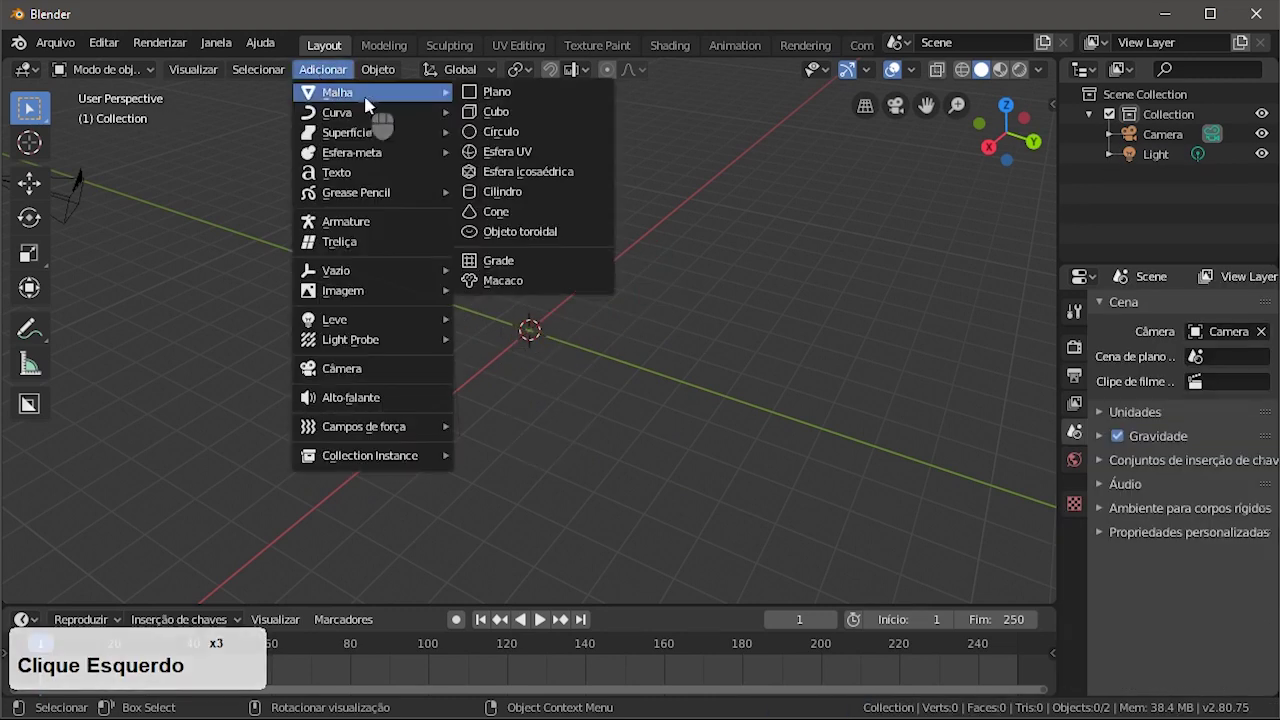
click(516, 283)
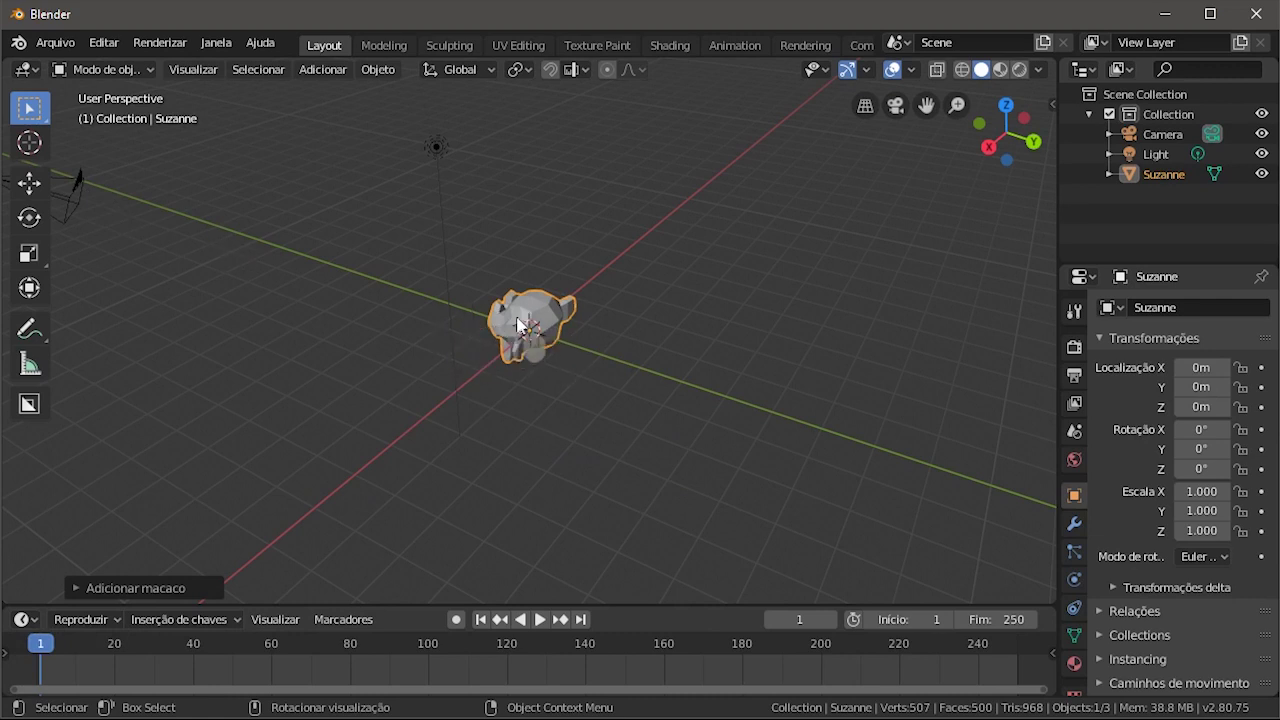
- Orbit the viewport around the monkey head to examine it from several sides and from above
middle_drag(449, 300, 722, 236)
middle_drag(535, 250, 721, 247)
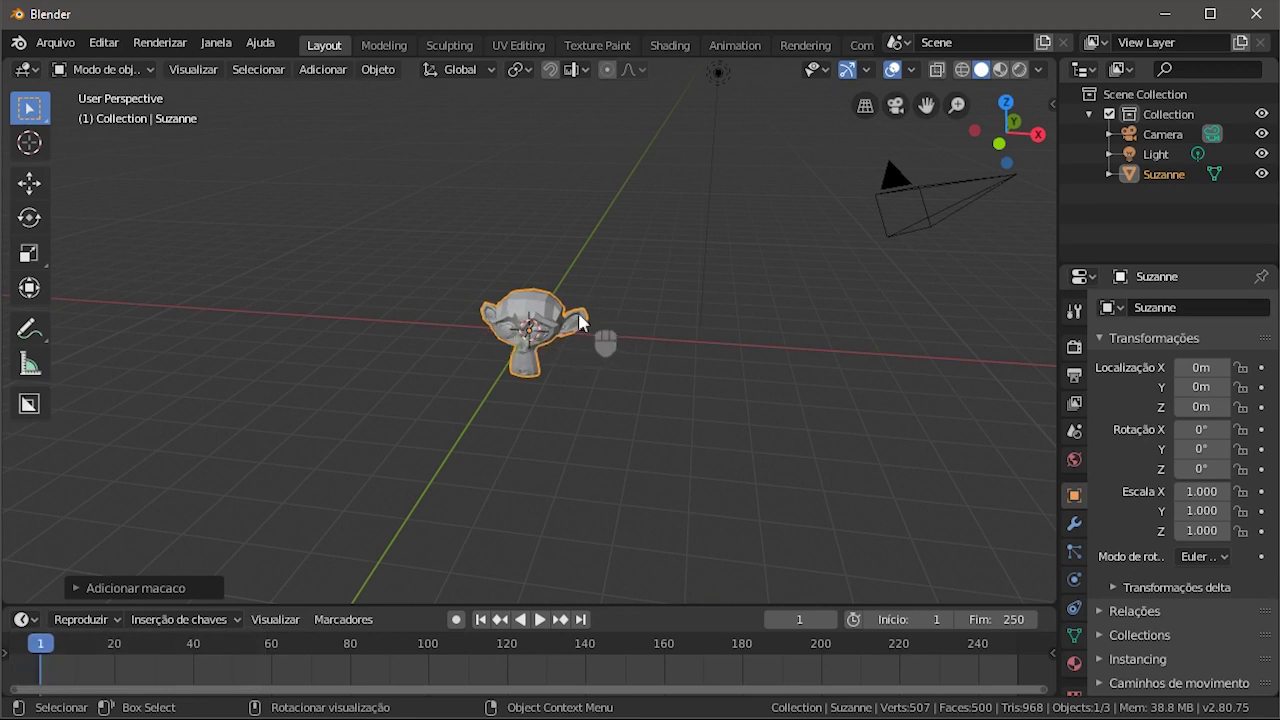
middle_drag(580, 320, 549, 325)
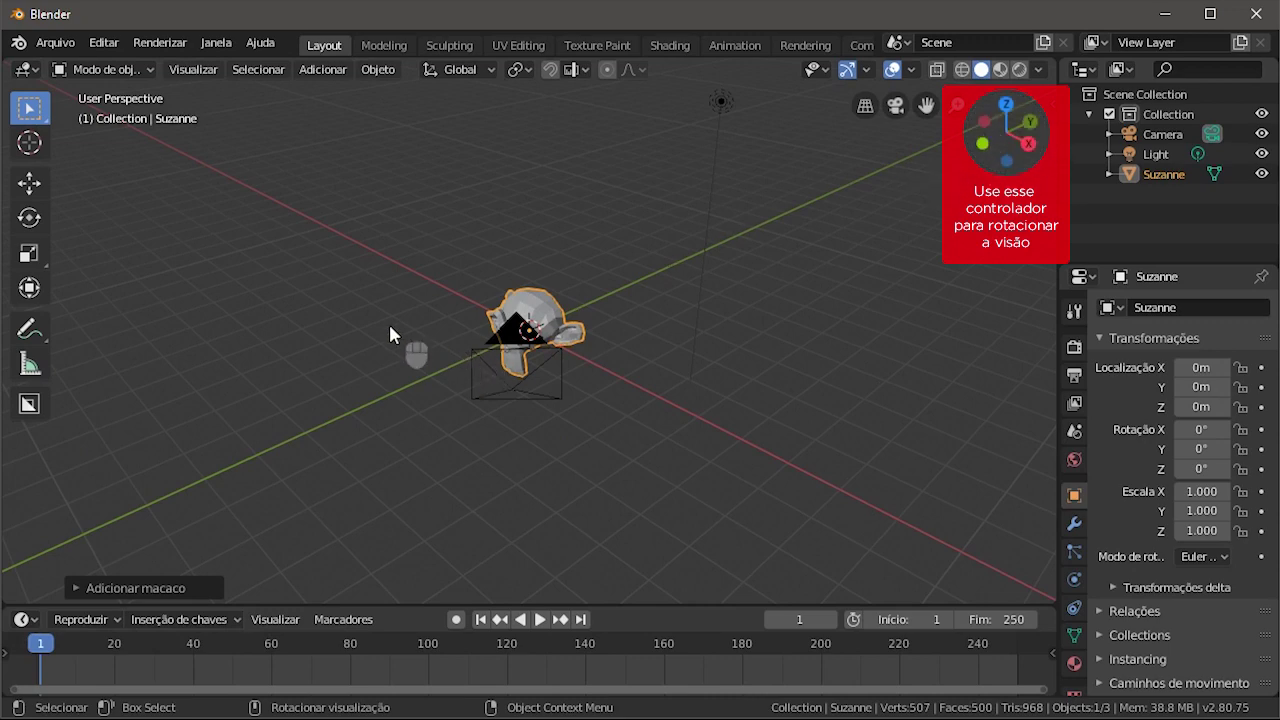
middle_drag(390, 333, 427, 313)
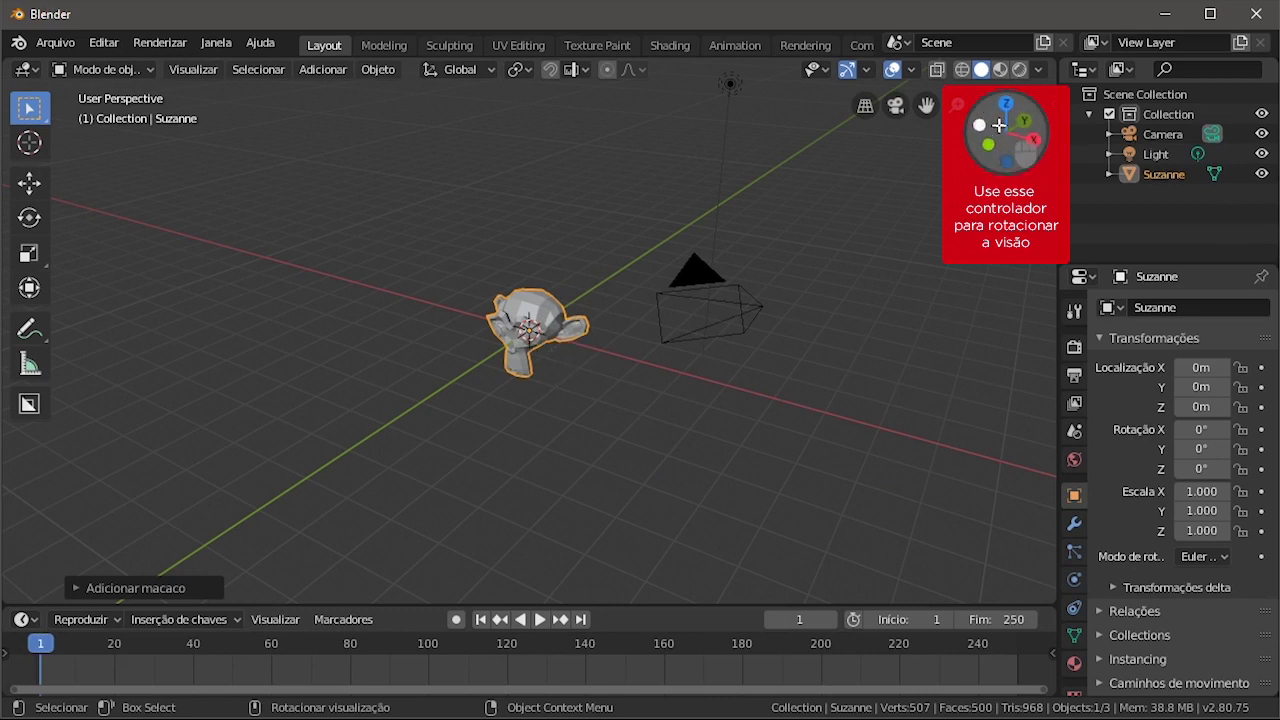
click(998, 125)
drag(998, 125, 1070, 150)
drag(709, 152, 630, 370)
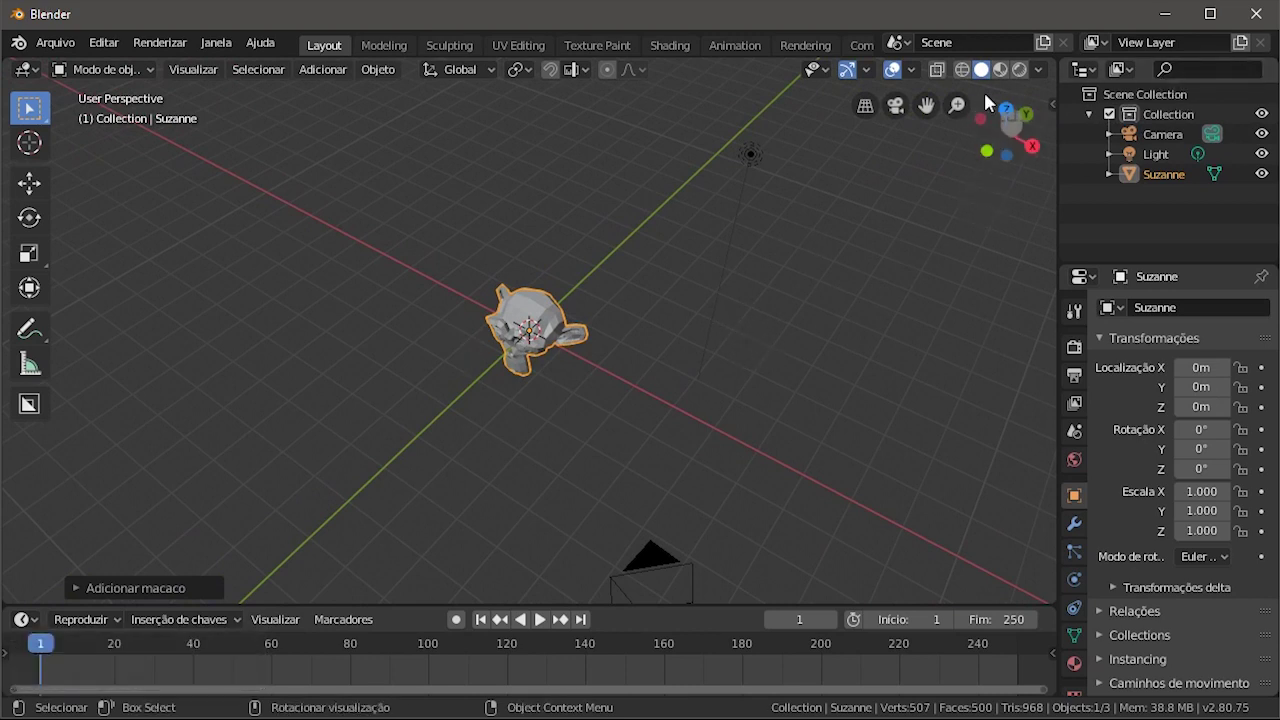
click(540, 345)
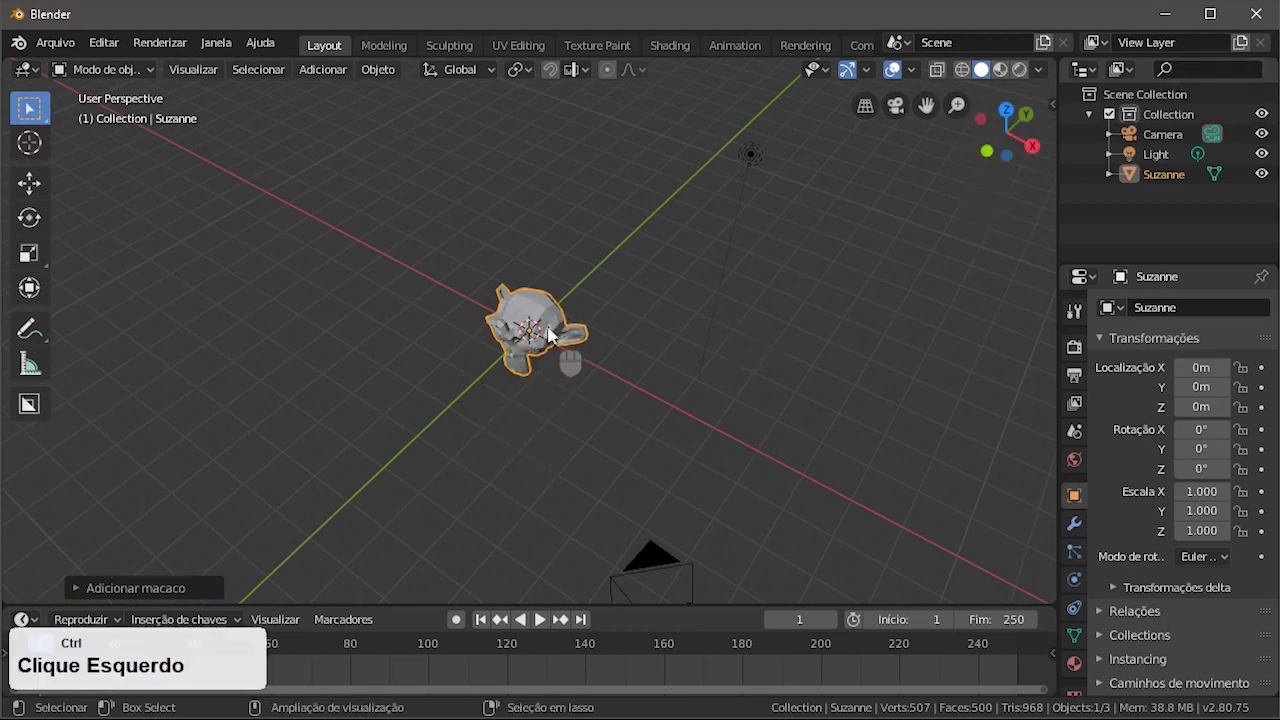
- Zoom the viewport out and in on the monkey head, finishing with a close-up of its face
mouse_move(548, 340)
ctrl+middle_down()
mouse_move(557, 413)
mouse_move(571, 206)
mouse_move(556, 426)
ctrl+middle_up()
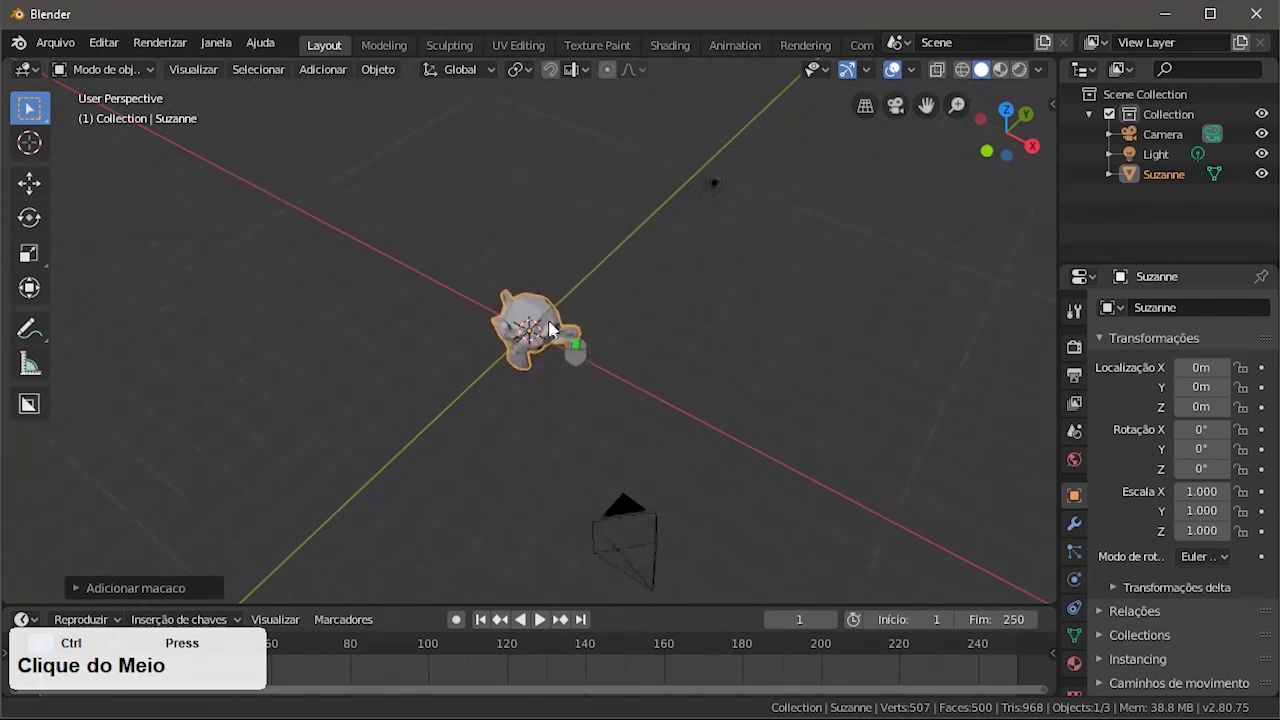
ctrl+middle_drag(549, 328, 577, 372)
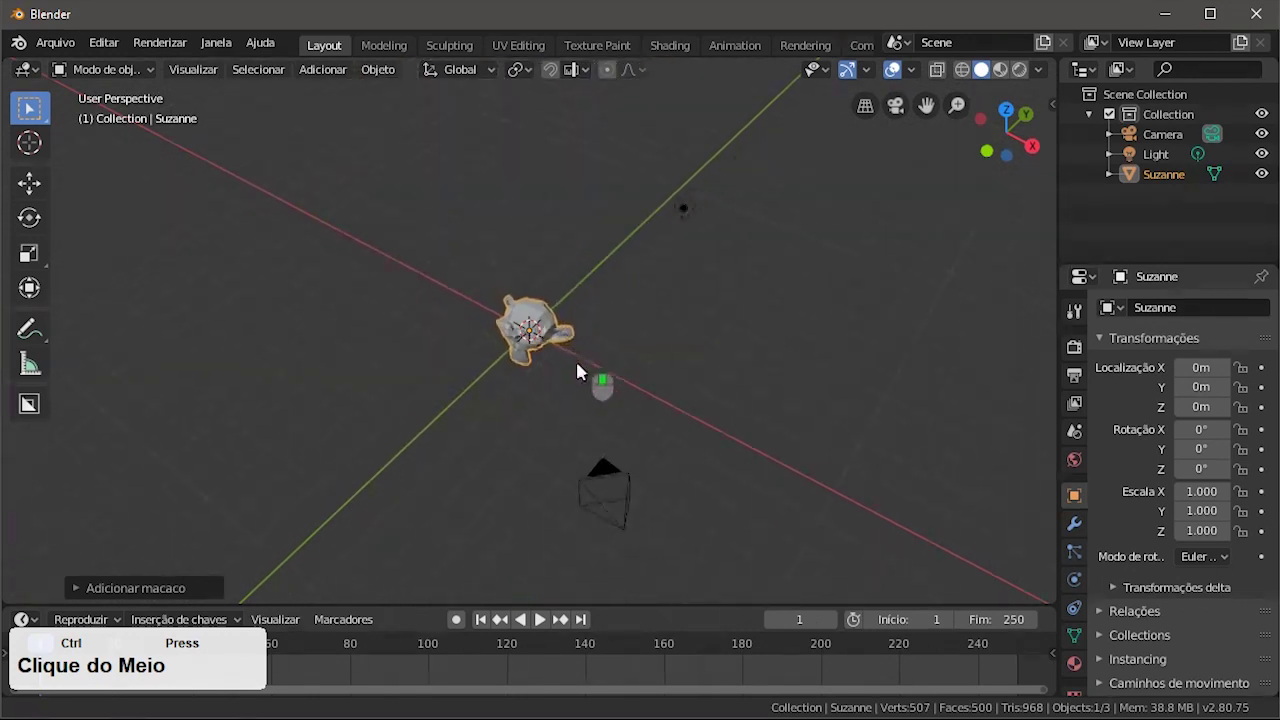
ctrl+middle_drag(584, 328, 601, 220)
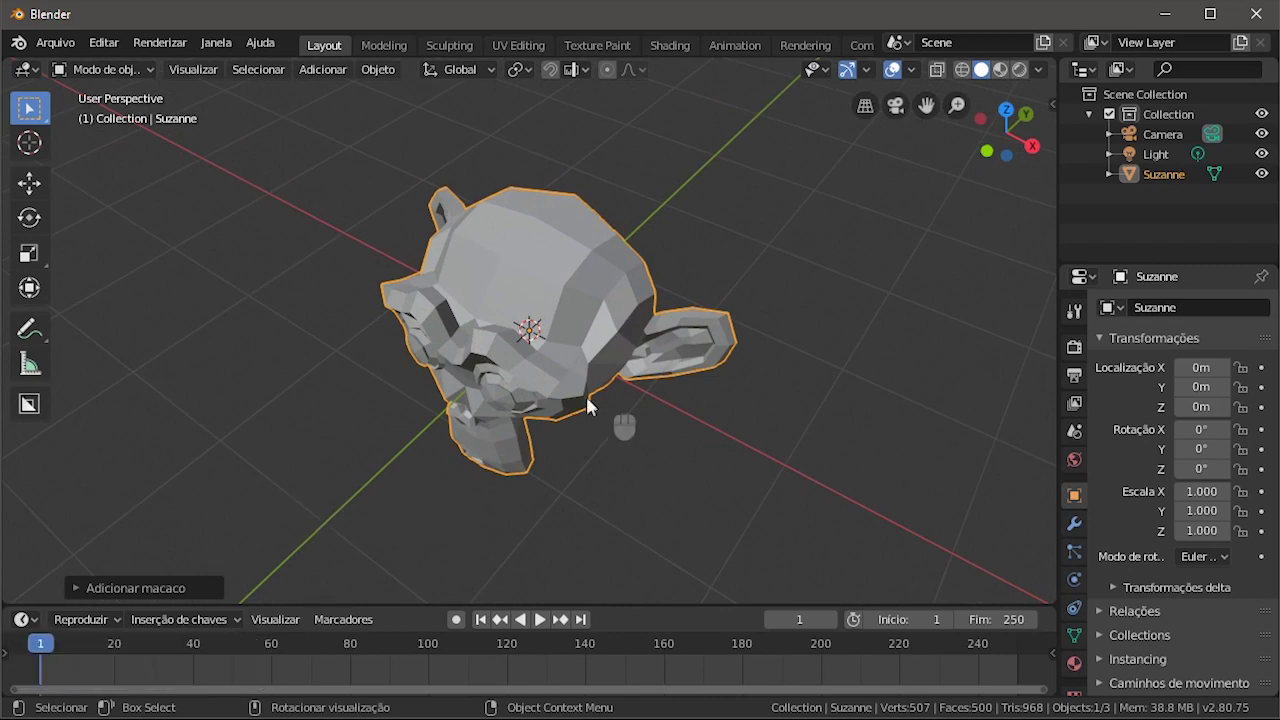
middle_drag(467, 366, 473, 237)
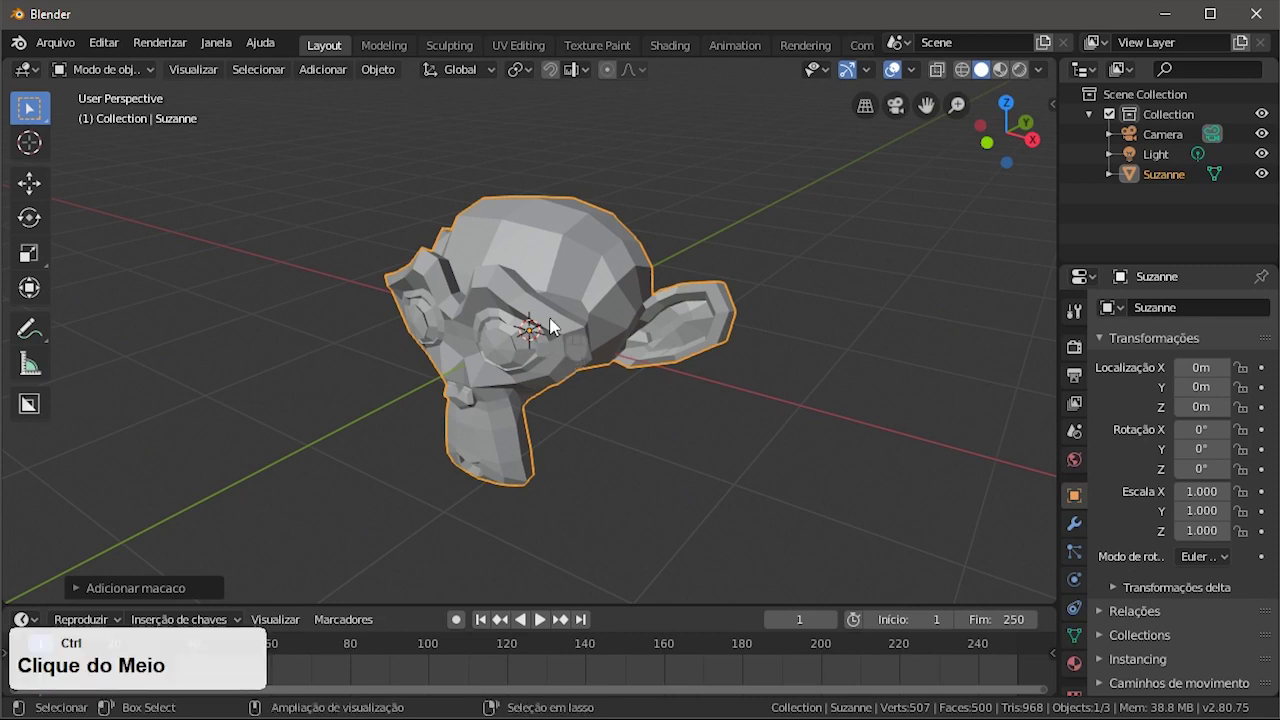
mouse_move(548, 340)
ctrl+middle_down()
mouse_move(549, 356)
mouse_move(548, 338)
ctrl+middle_up()
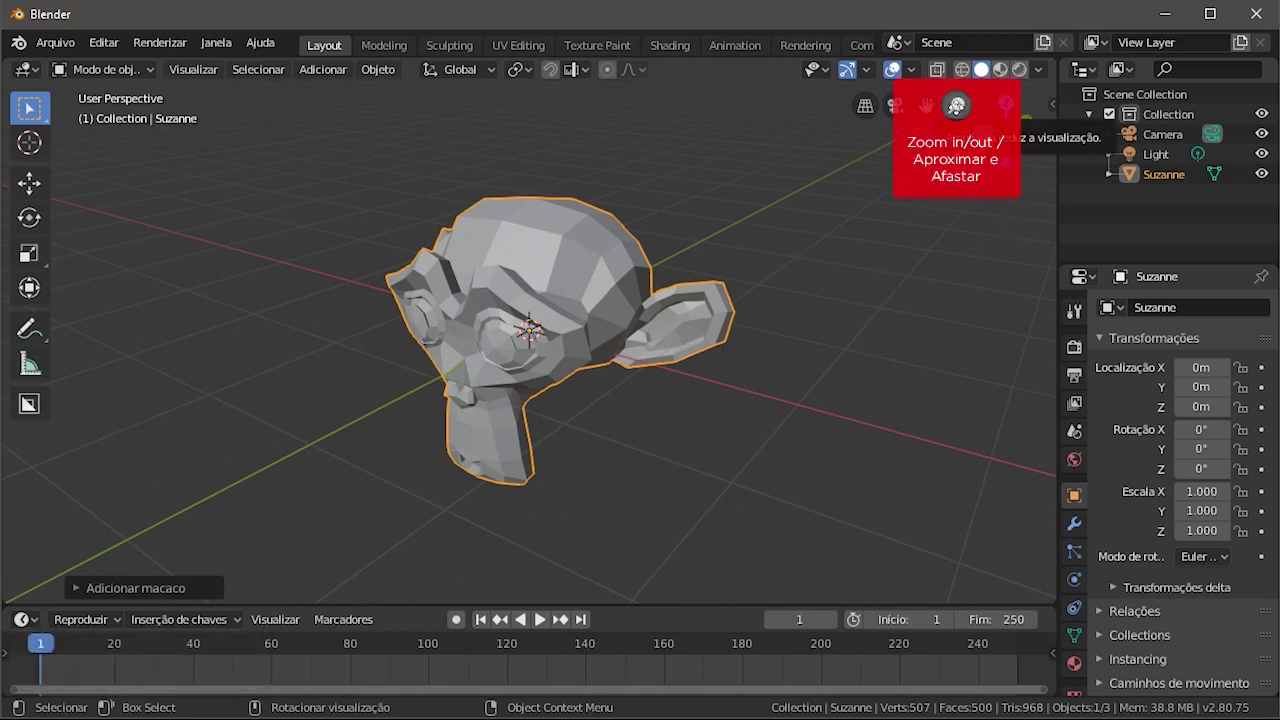
drag(956, 105, 945, 272)
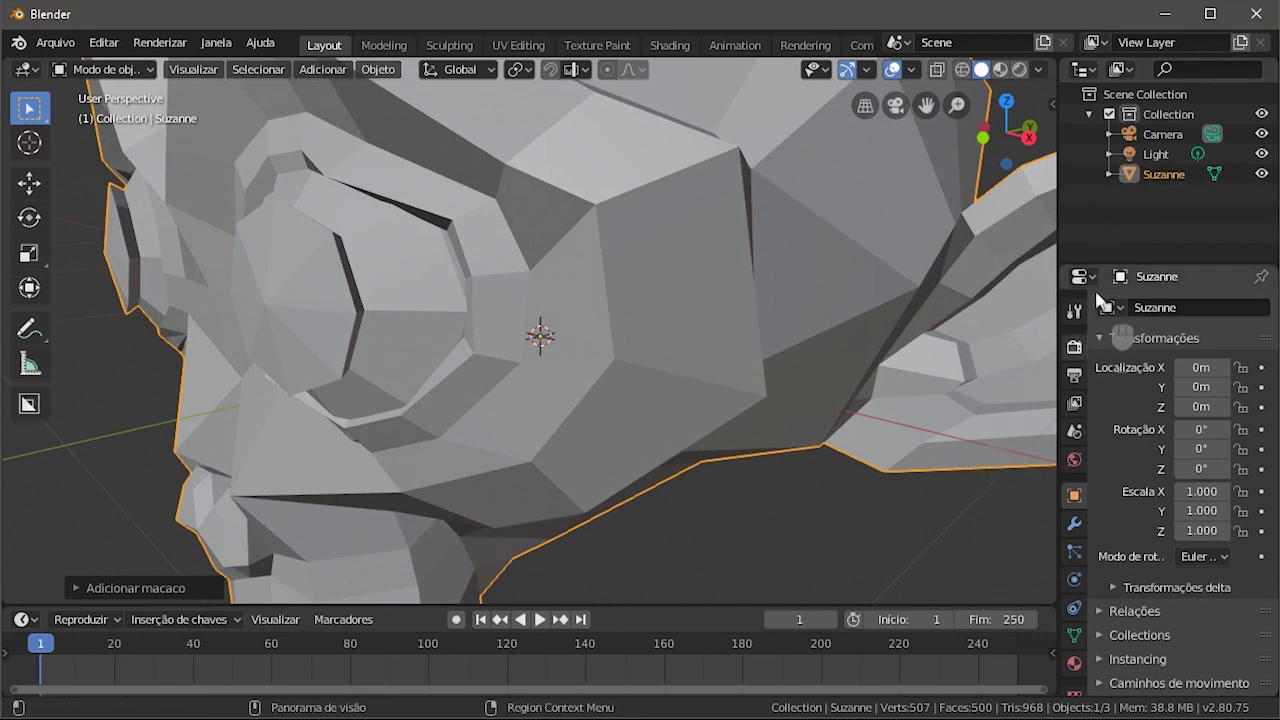
- Pan the viewport across the monkey's eye and ear, and return to a view of the whole head
middle_drag(666, 374, 686, 362)
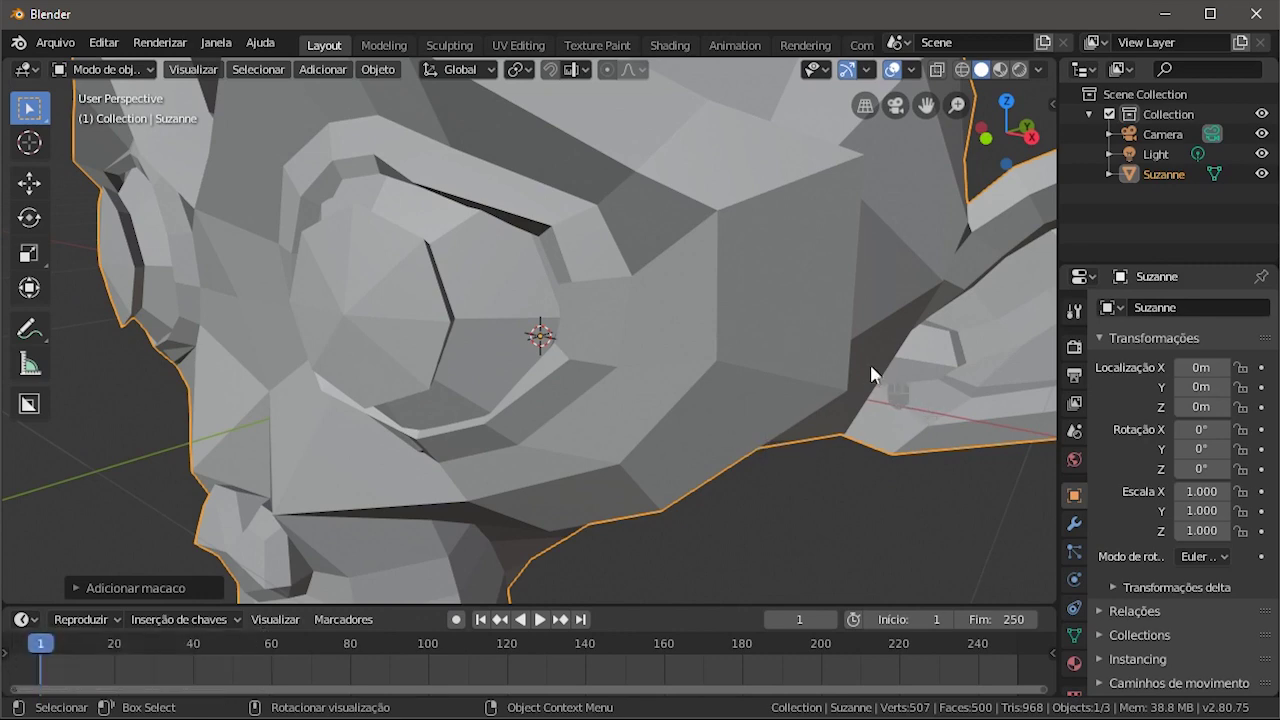
shift+middle_click(899, 294)
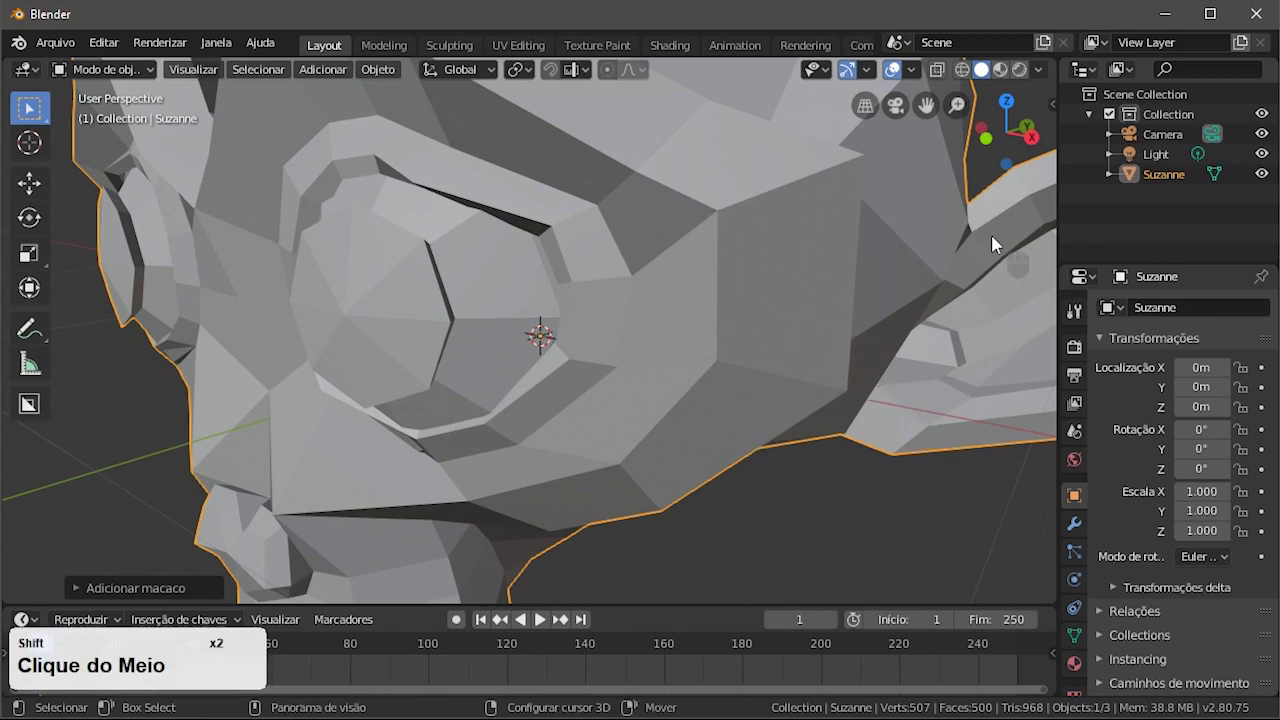
shift+middle_drag(992, 237, 780, 295)
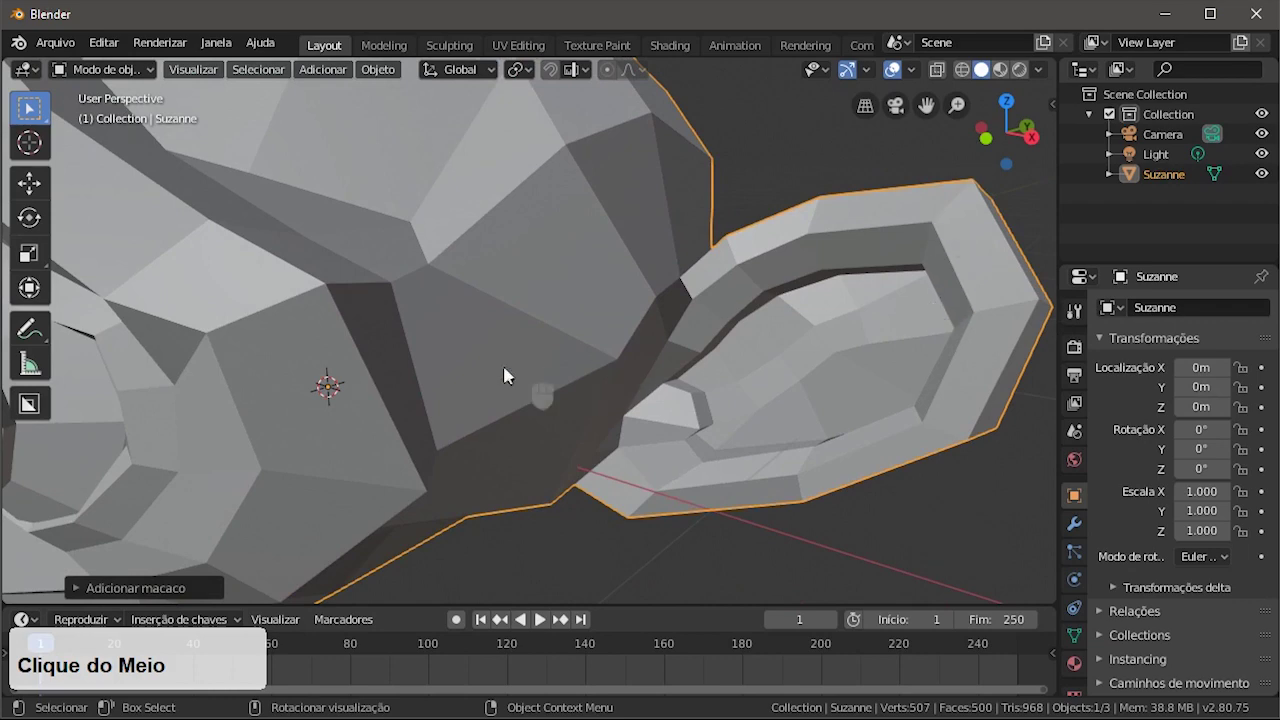
shift+middle_drag(404, 309, 626, 306)
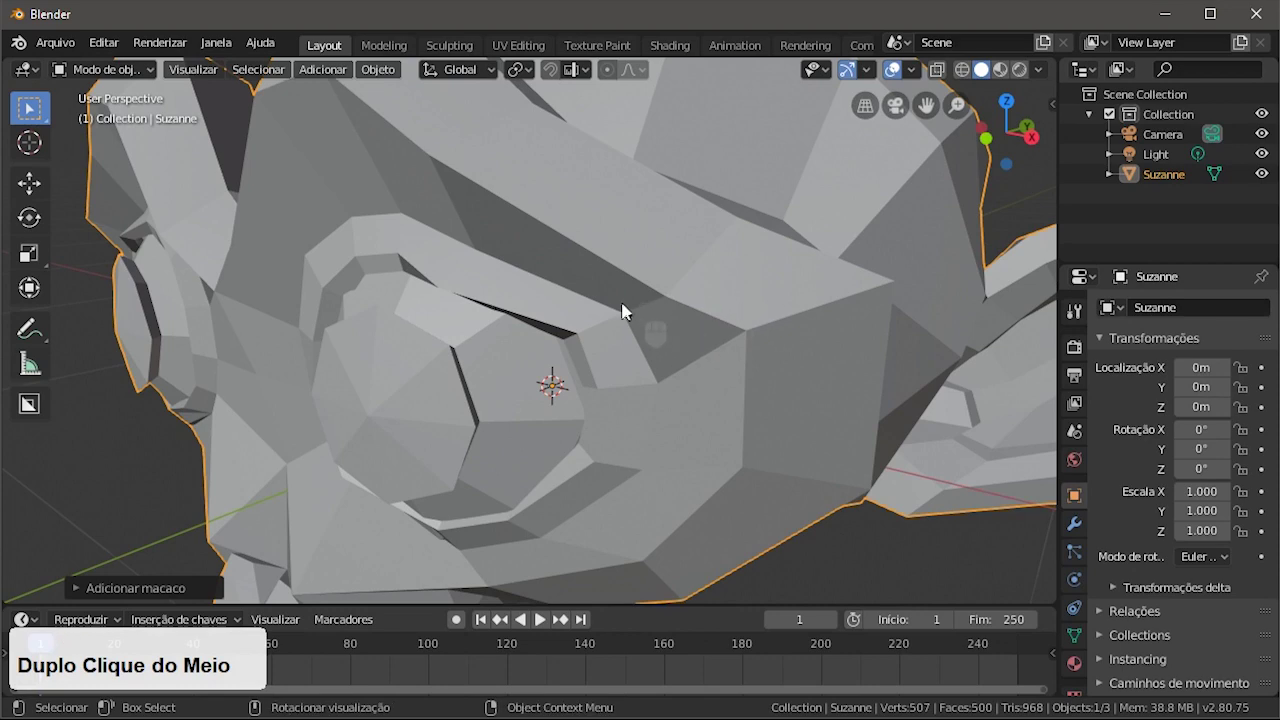
mouse_move(622, 311)
middle_down()
mouse_move(629, 323)
mouse_move(803, 314)
mouse_move(640, 323)
middle_up()
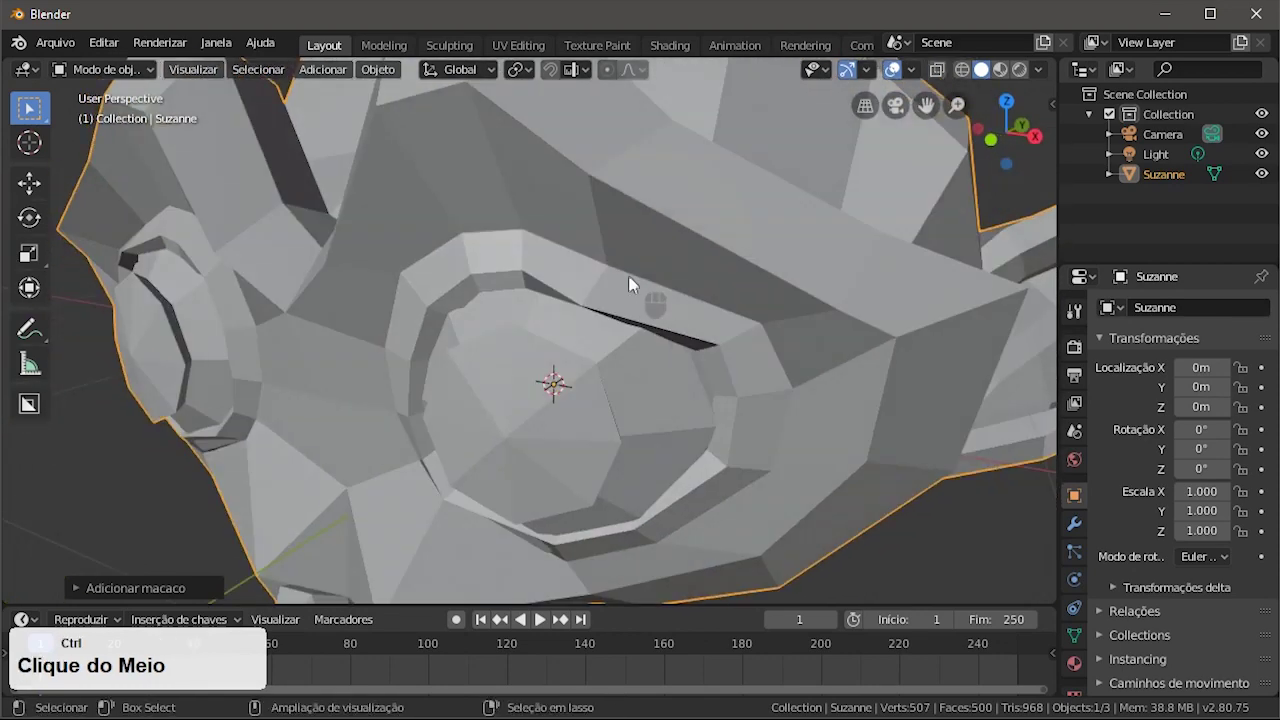
ctrl+middle_drag(628, 275, 667, 323)
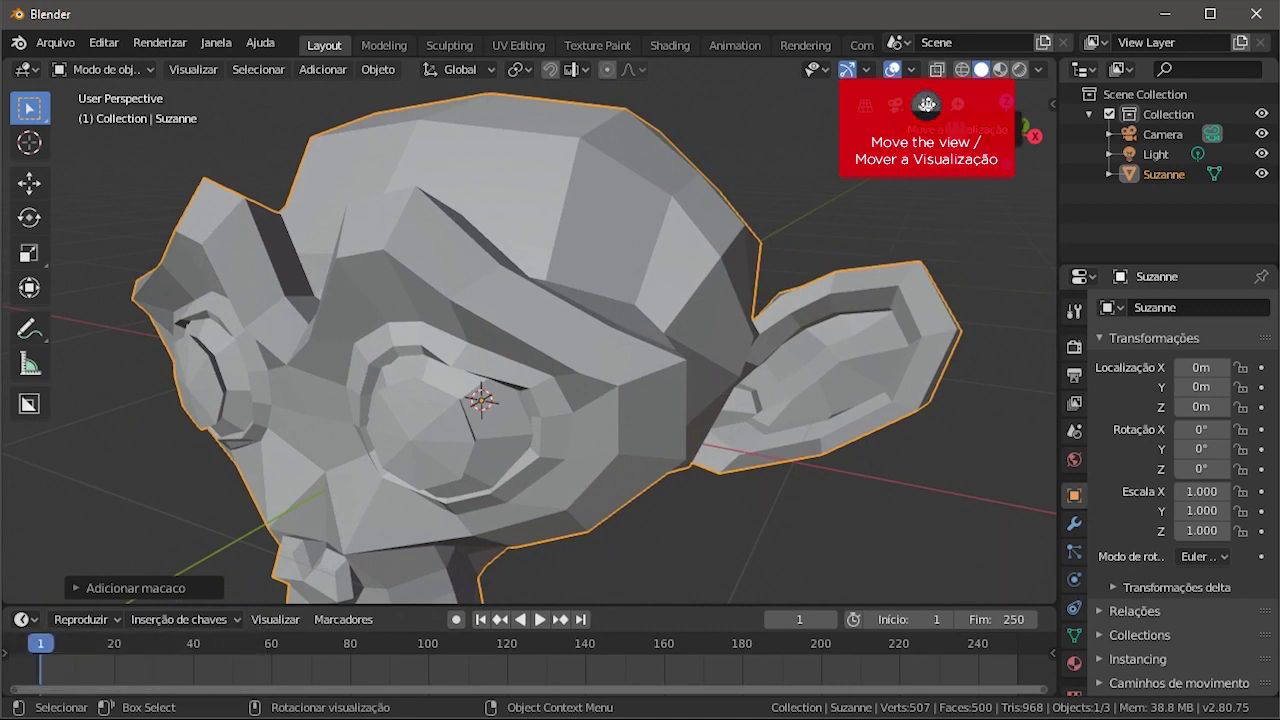
drag(927, 104, 33, 178)
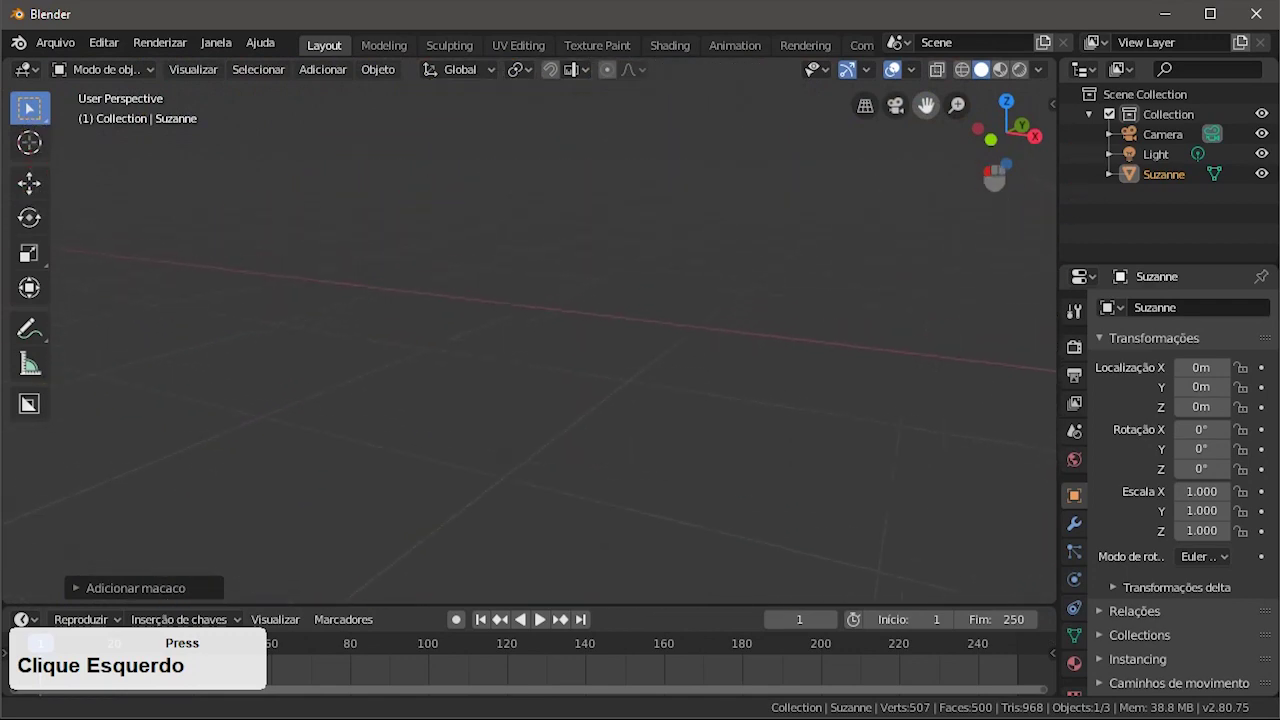
drag(993, 176, 992, 138)
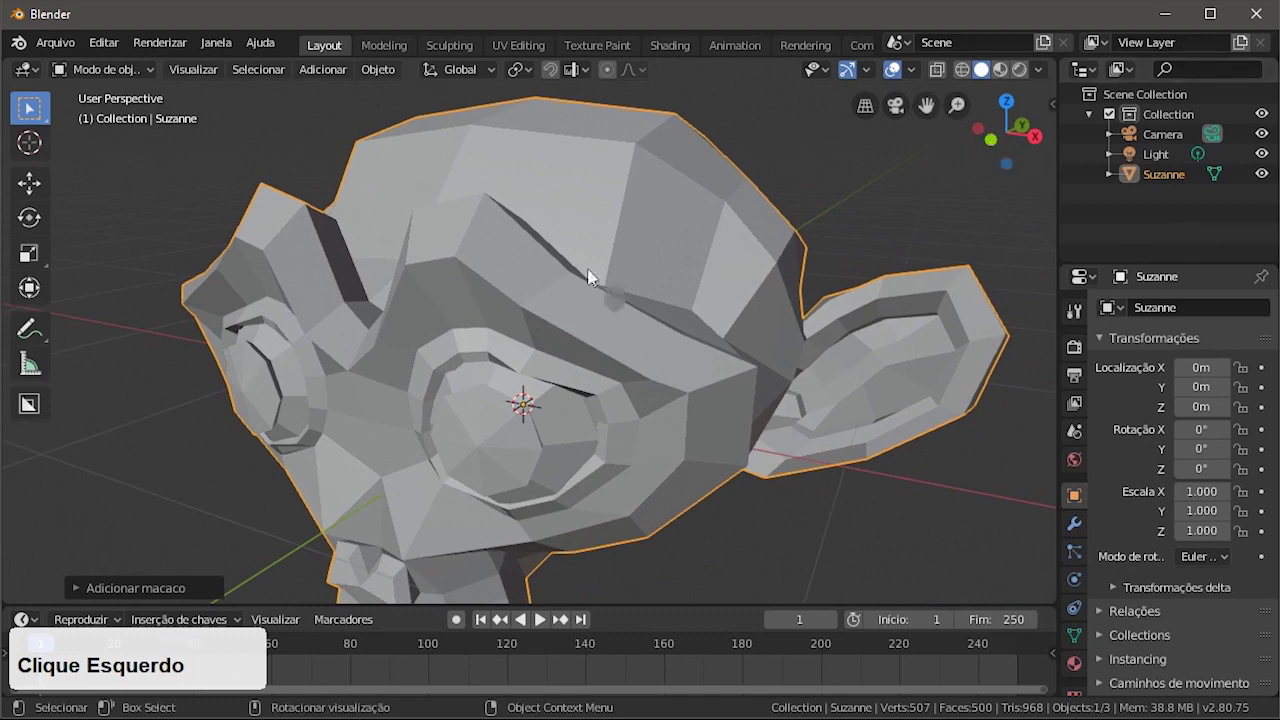
scroll(588, 277, down, 5)
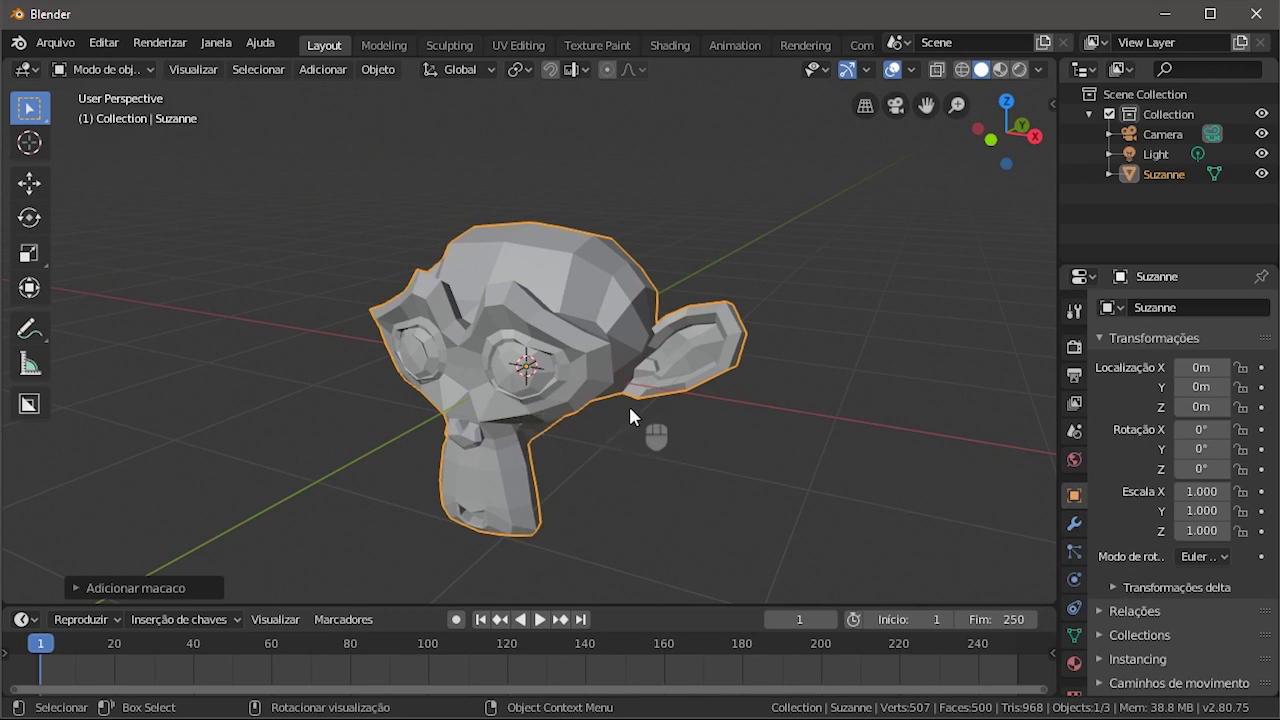
- Show the viewport's sidebar with the monkey's transform values and practise orbiting, panning and zooming around the head
key(n)
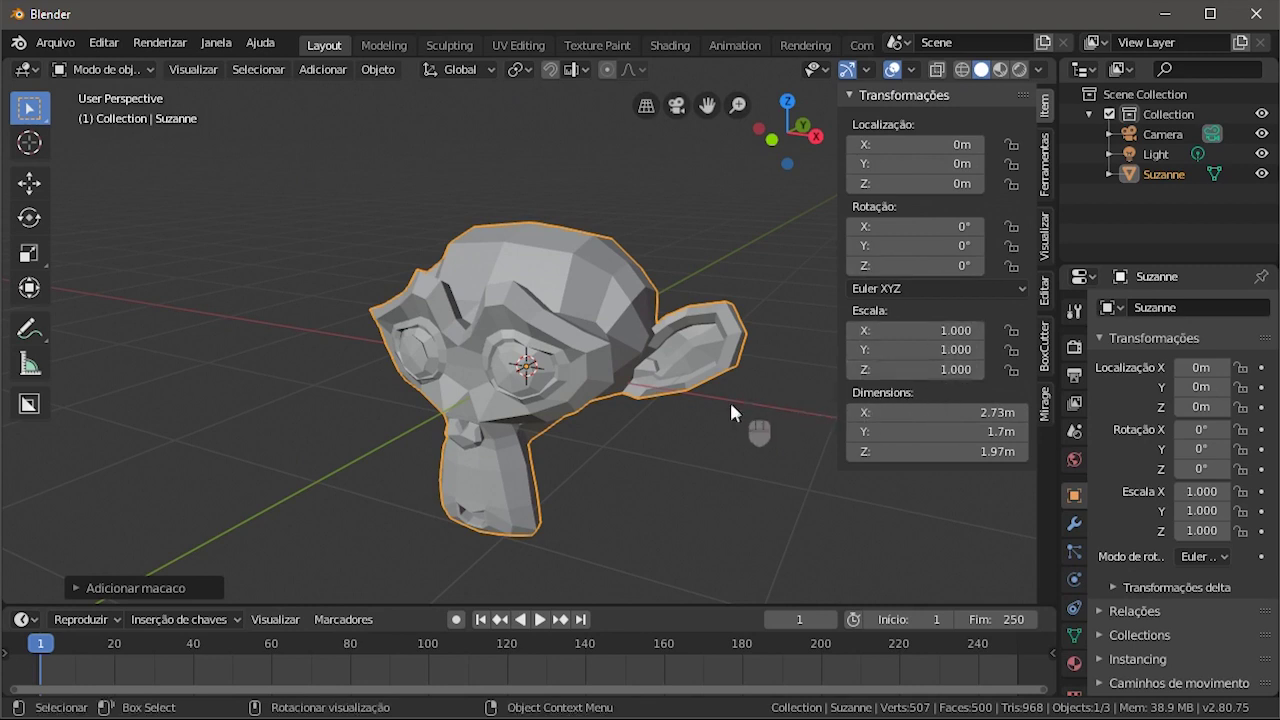
mouse_move(537, 381)
middle_down()
mouse_move(505, 370)
mouse_move(560, 380)
middle_up()
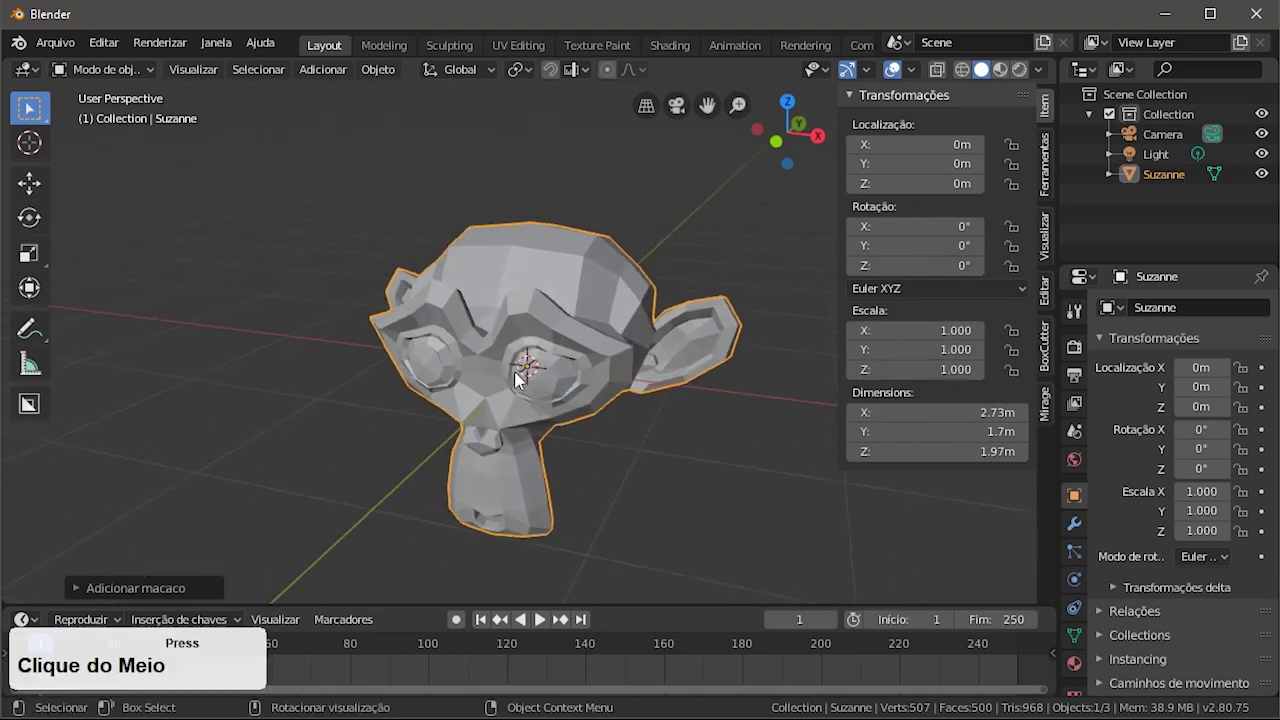
shift+middle_drag(651, 372, 627, 390)
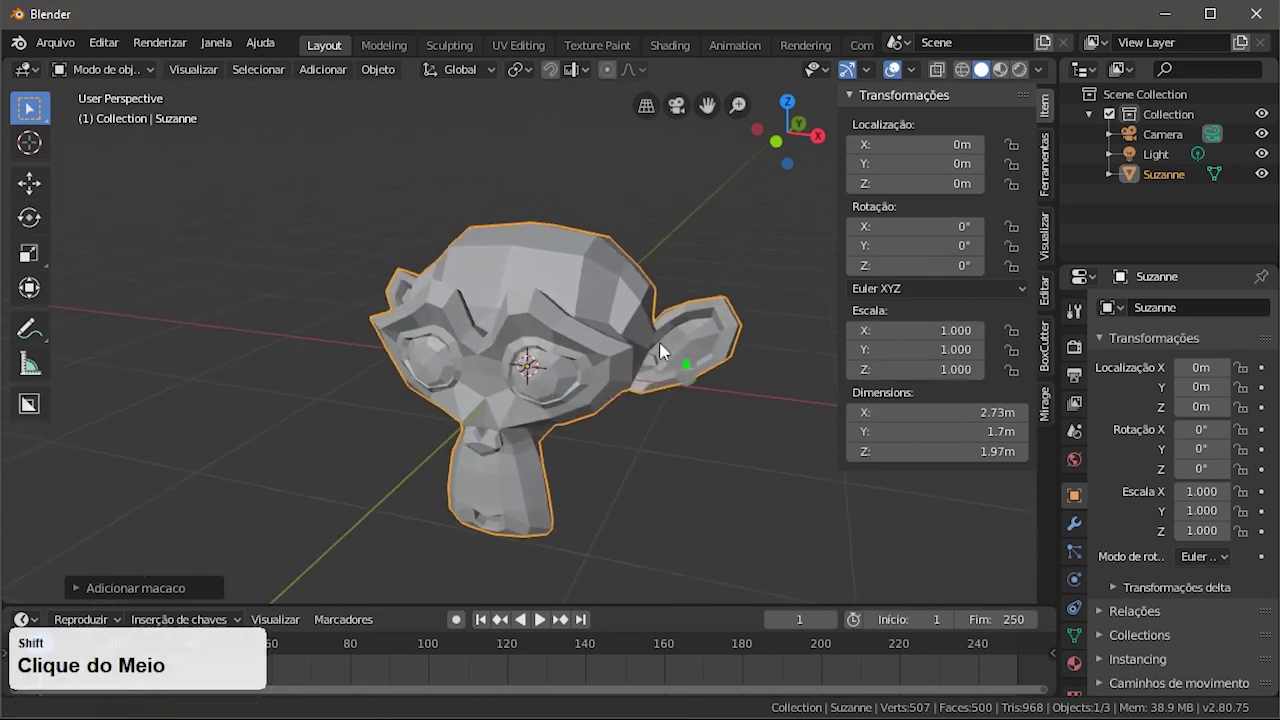
shift+middle_drag(659, 342, 535, 337)
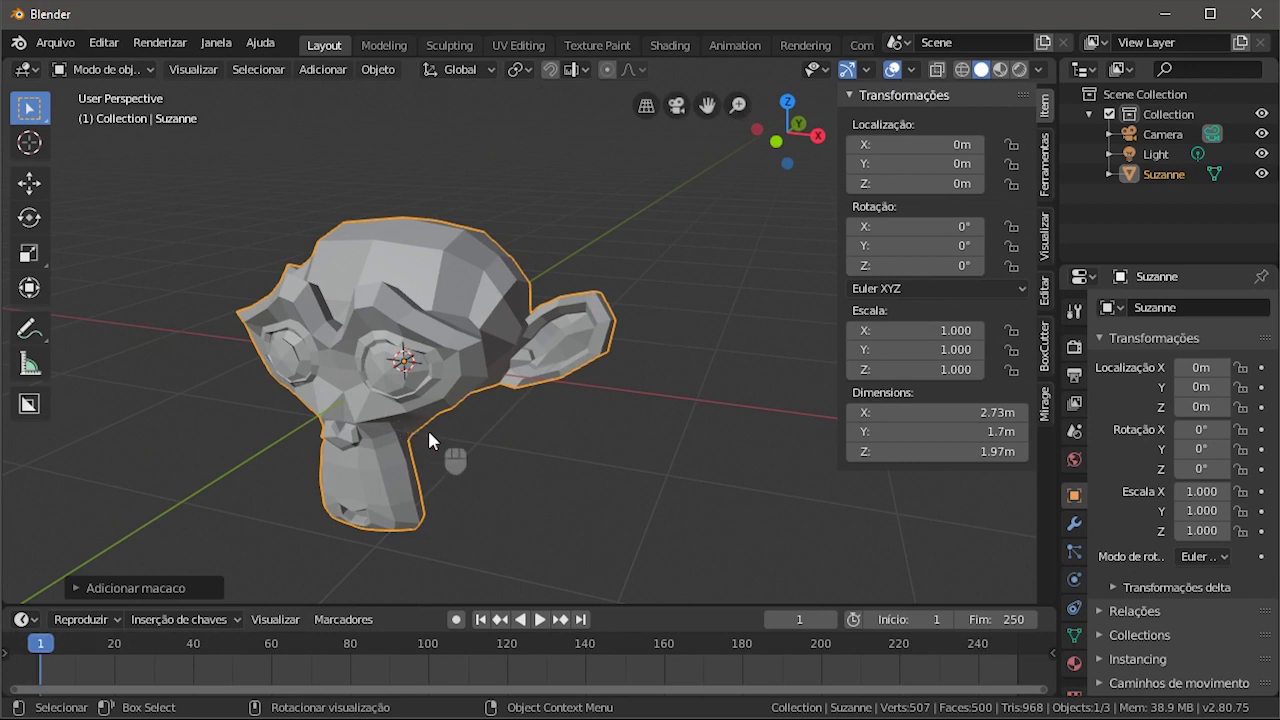
ctrl+middle_drag(443, 363, 424, 398)
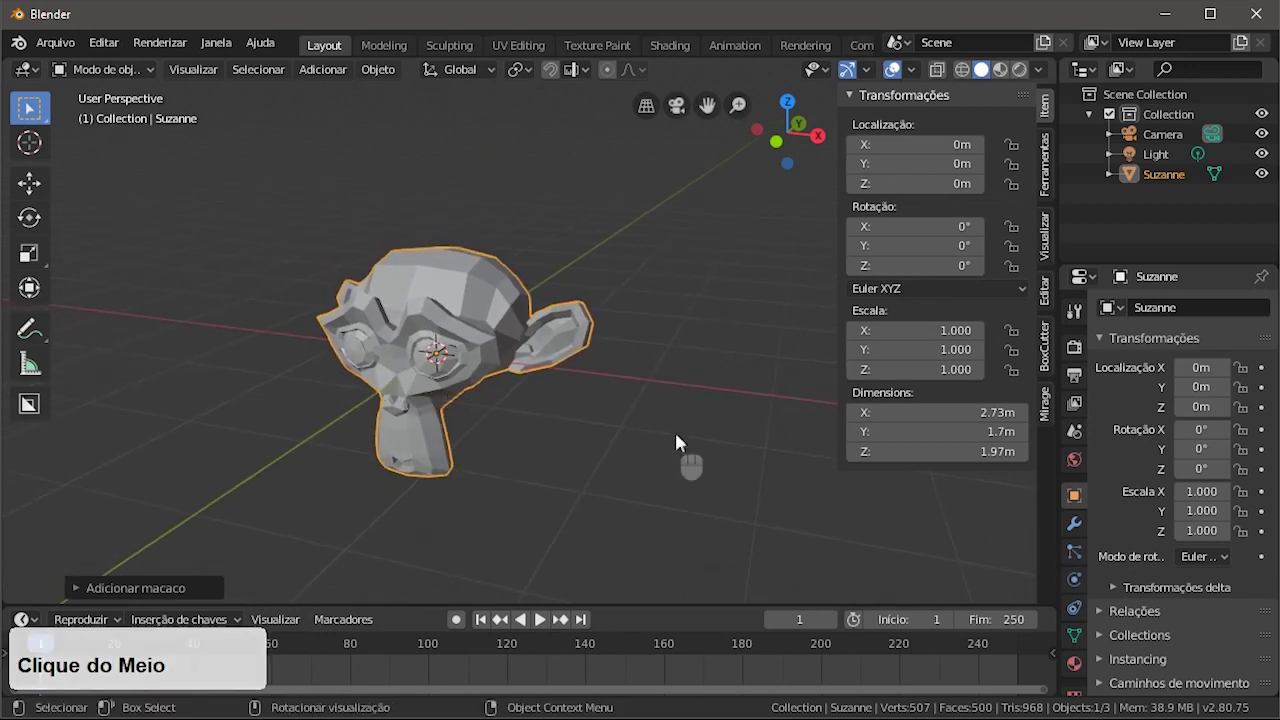
- Try selecting the monkey with Select Box and with Select Circle
click(44, 115)
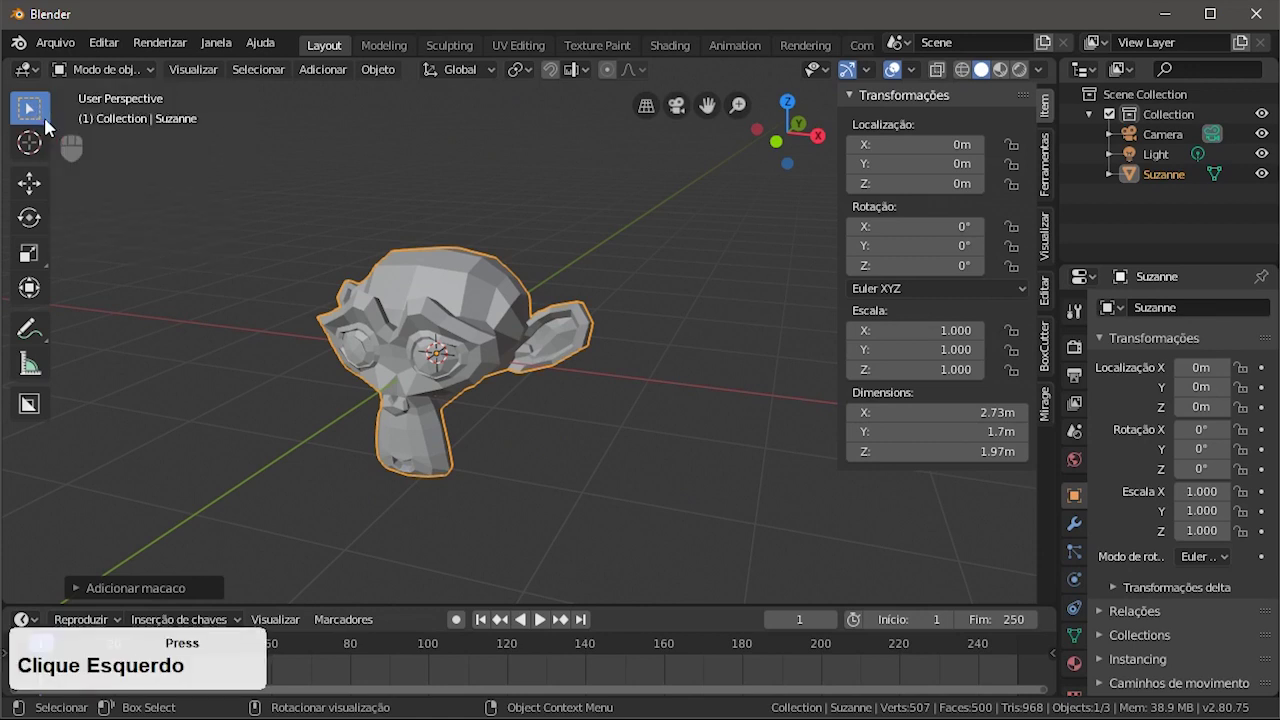
click(44, 116)
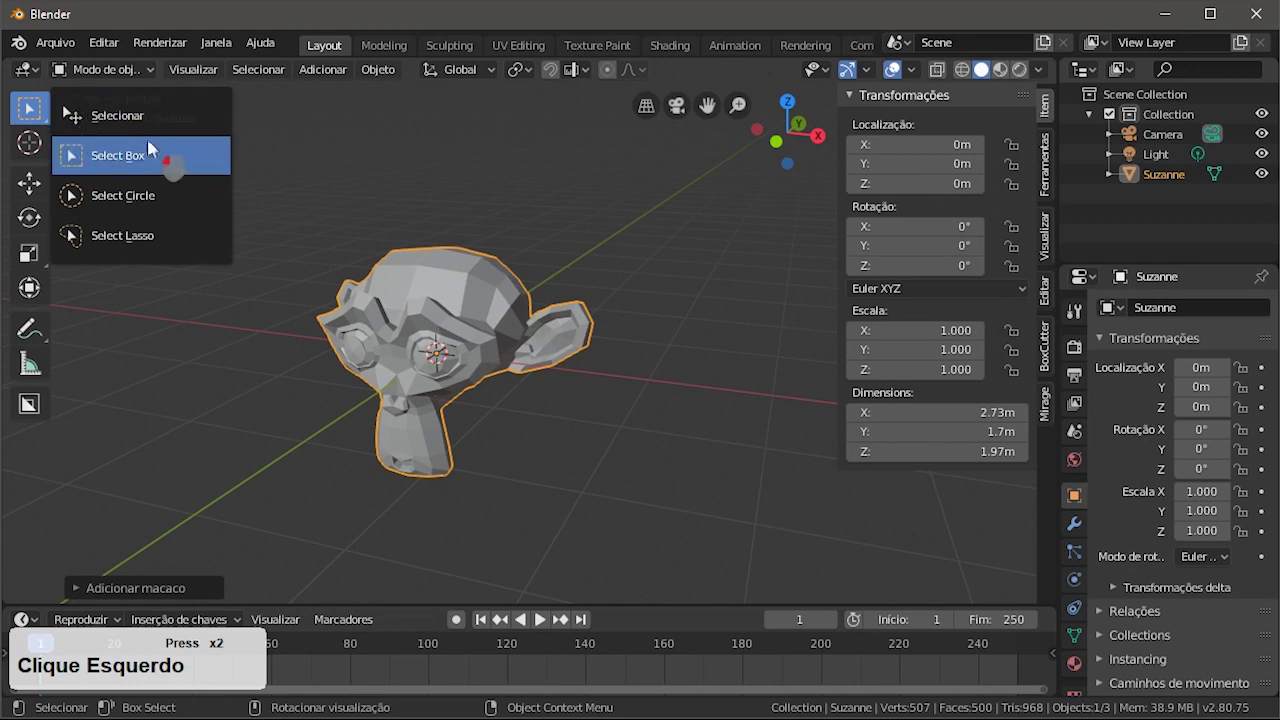
click(113, 165)
drag(222, 162, 558, 433)
drag(29, 110, 165, 200)
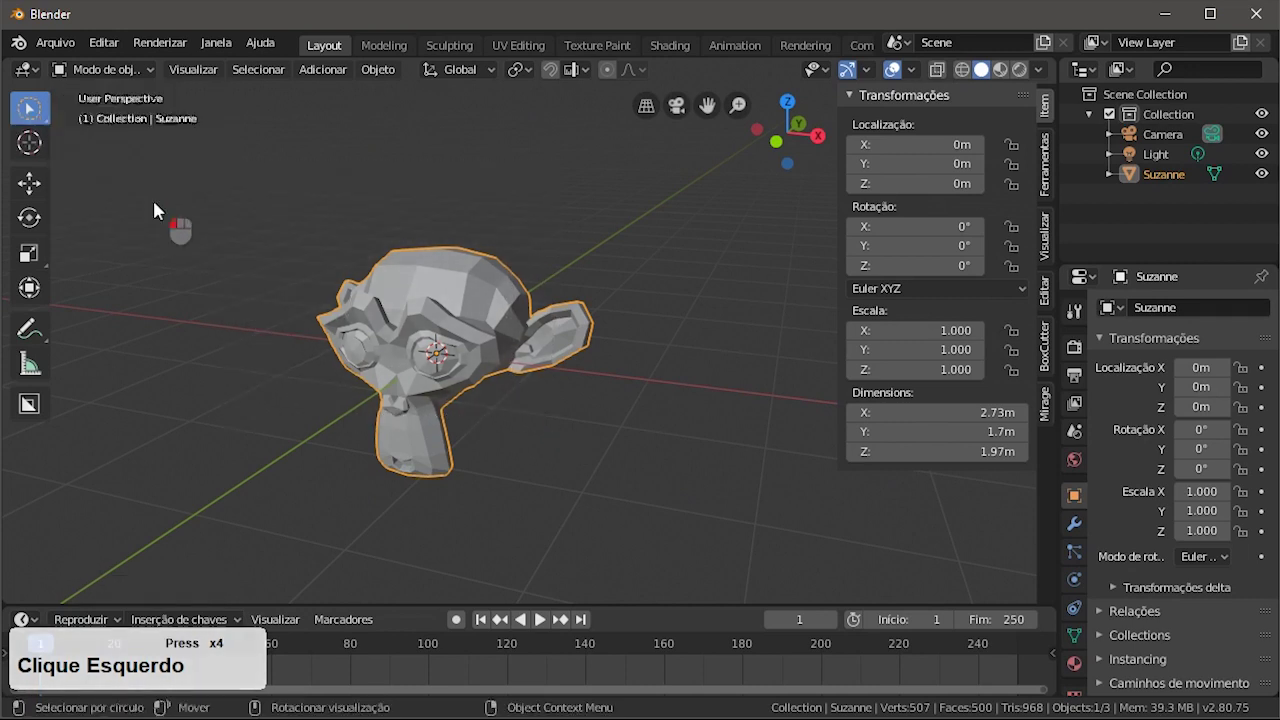
drag(336, 283, 443, 392)
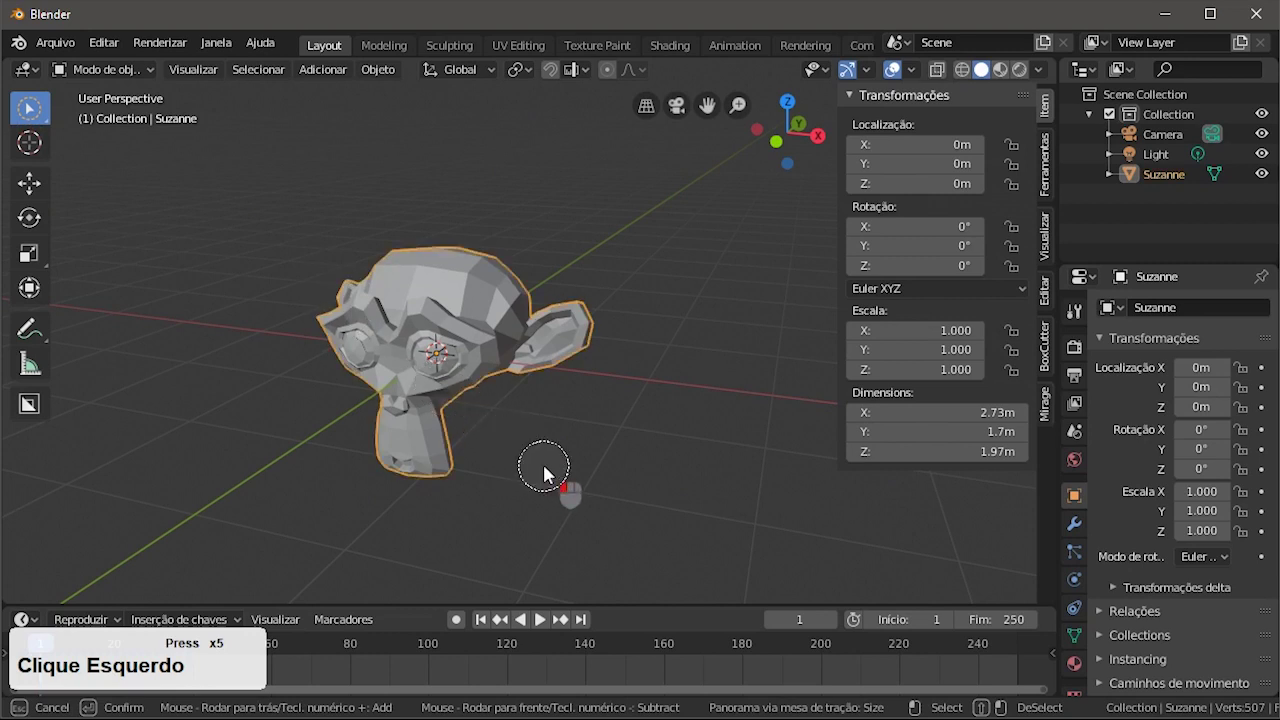
drag(543, 465, 537, 294)
- Draw a Select Lasso around the monkey, and switch to the plain Selecionar tool
drag(33, 118, 145, 237)
mouse_move(563, 180)
mouse_down()
mouse_move(236, 248)
mouse_move(152, 448)
mouse_move(305, 253)
mouse_move(520, 420)
mouse_move(429, 103)
mouse_move(212, 380)
mouse_up()
drag(30, 107, 101, 119)
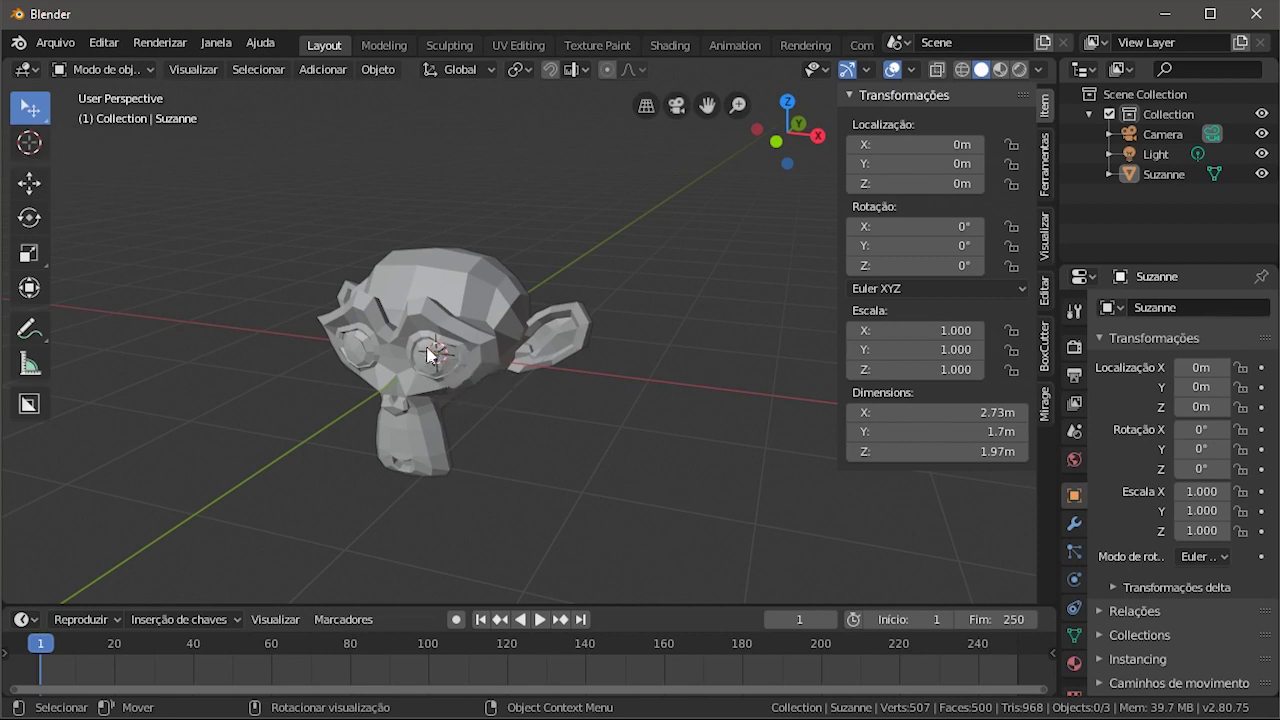
- Place the 3D cursor at several points around the monkey, ending on the red X axis beyond its ear
click(28, 145)
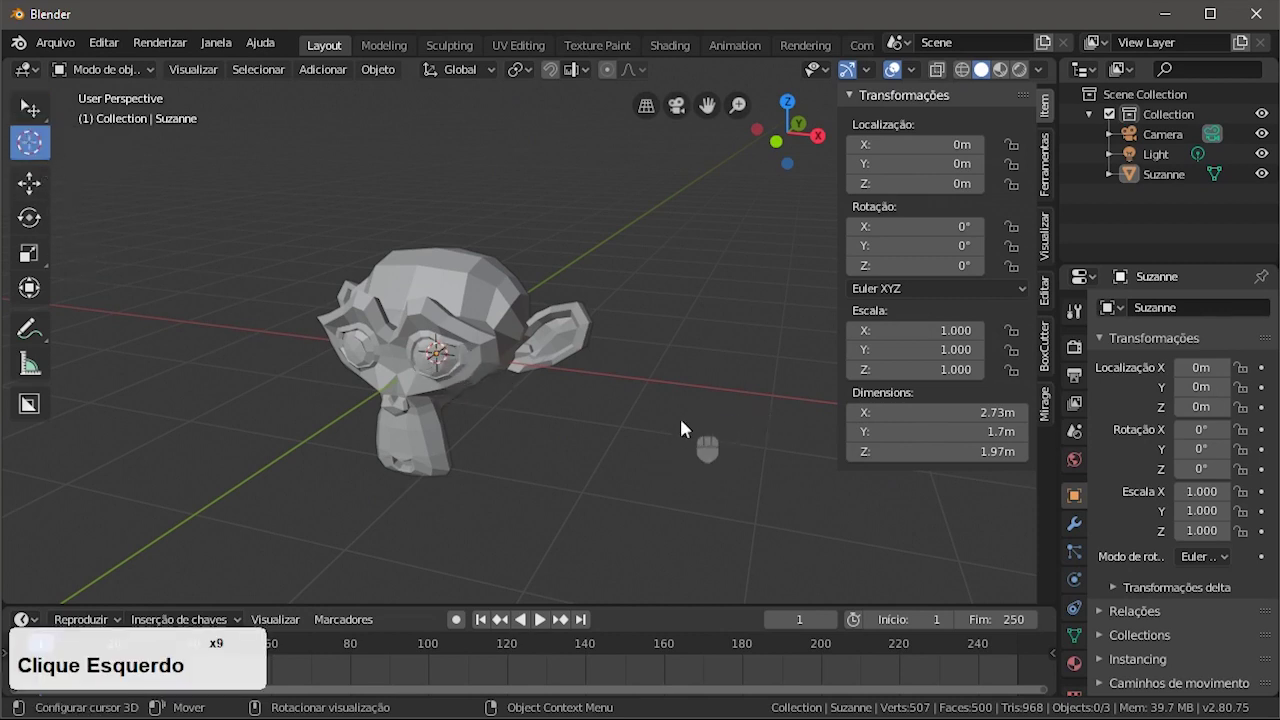
click(641, 470)
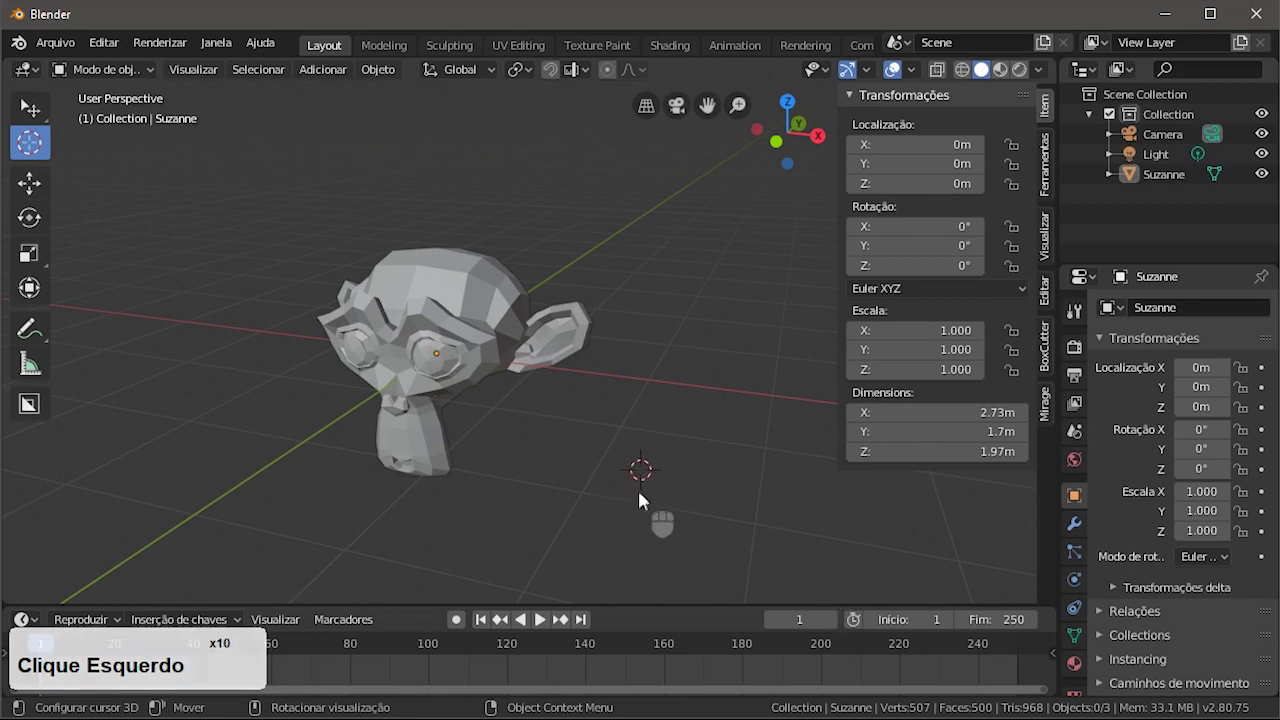
click(716, 249)
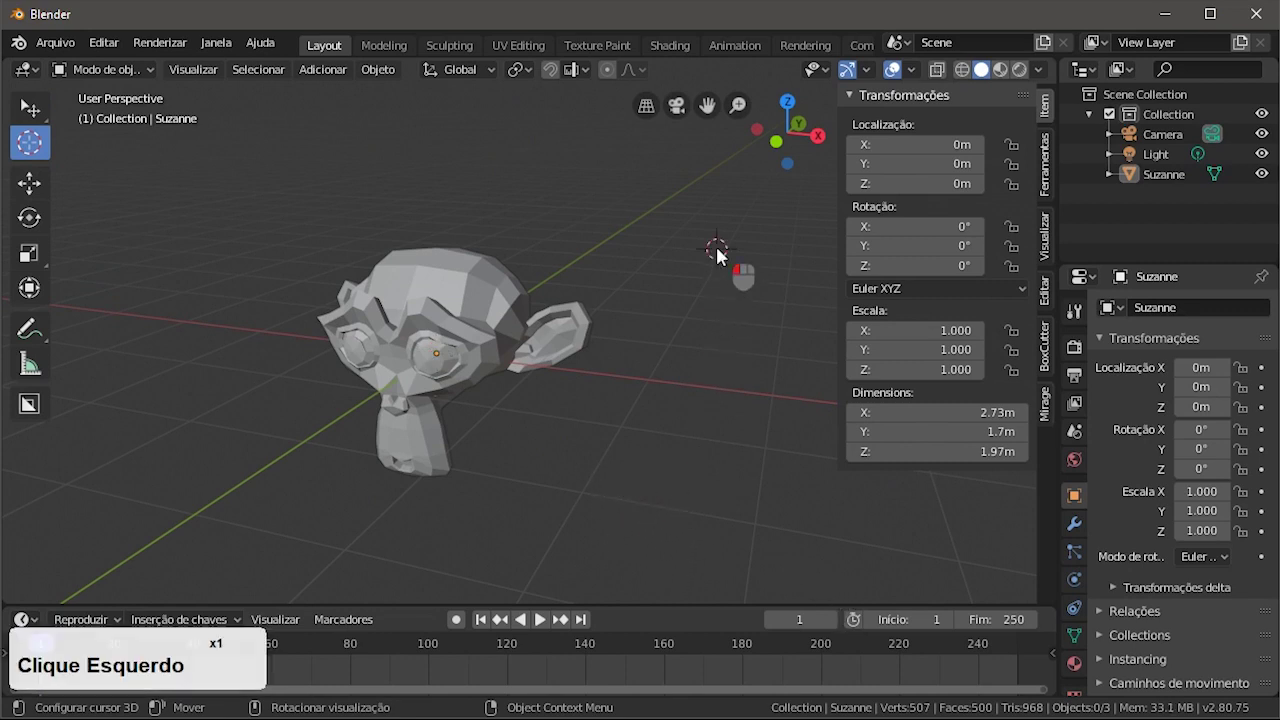
click(388, 187)
click(161, 395)
click(284, 482)
click(487, 520)
click(781, 404)
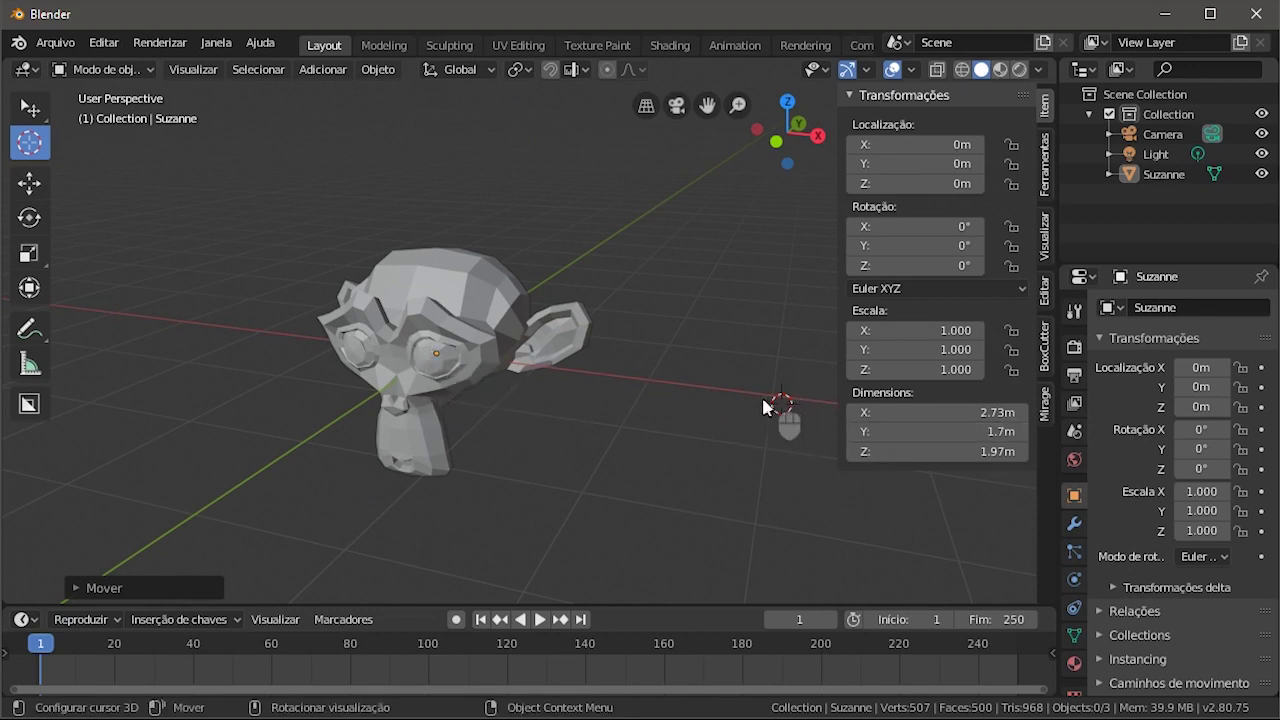
- Add a second monkey mesh at the 3D cursor on the red X axis
click(312, 72)
click(333, 93)
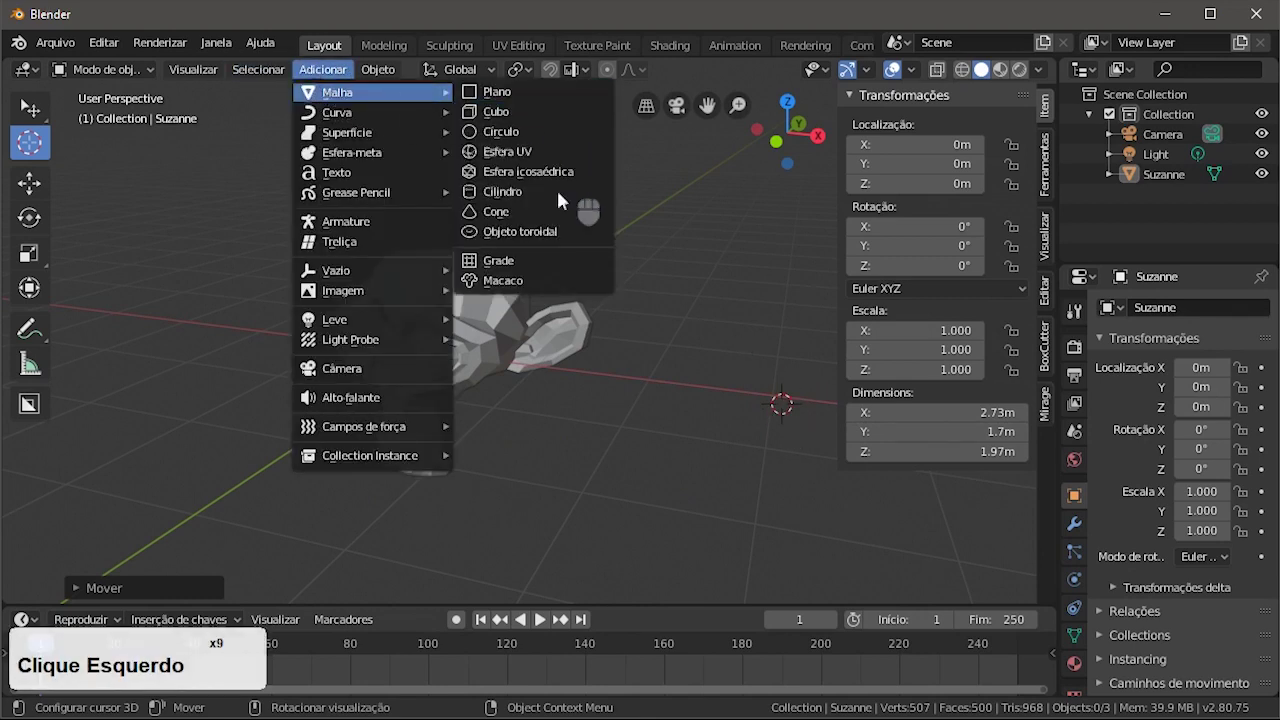
click(494, 281)
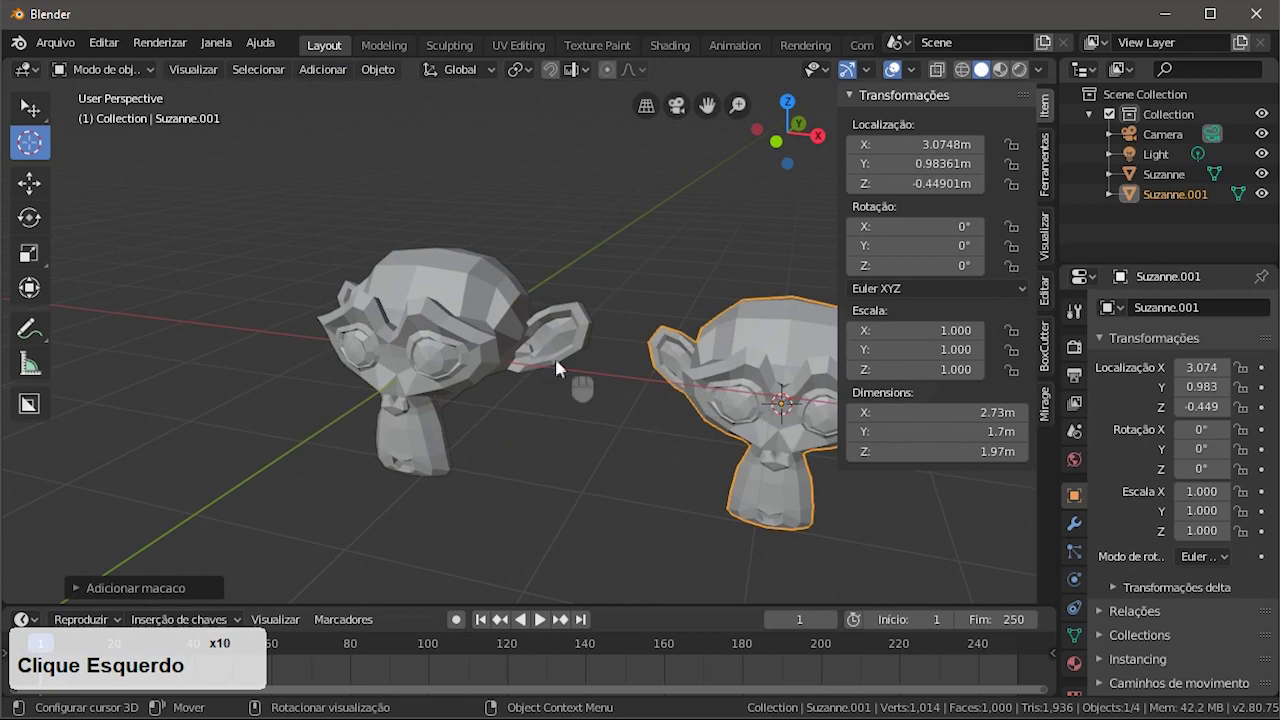
- Place the 3D cursor on the other side of the original monkey and add a third monkey mesh there
click(175, 267)
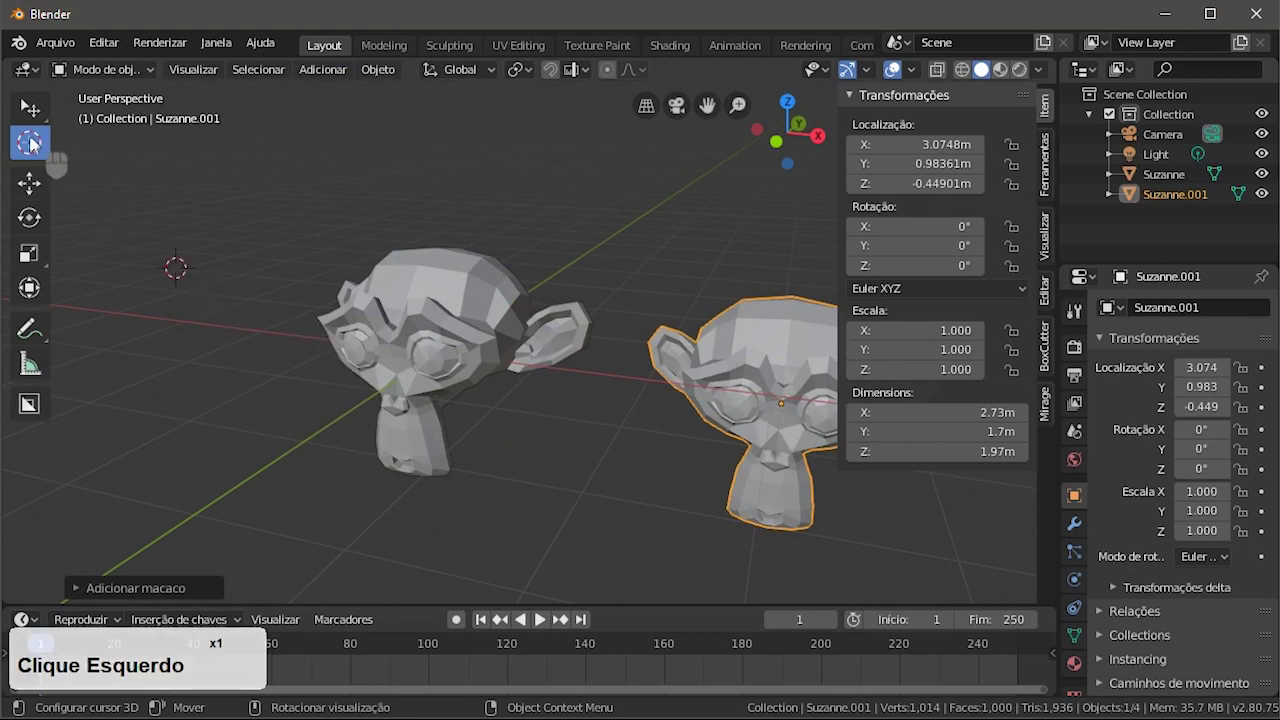
click(378, 69)
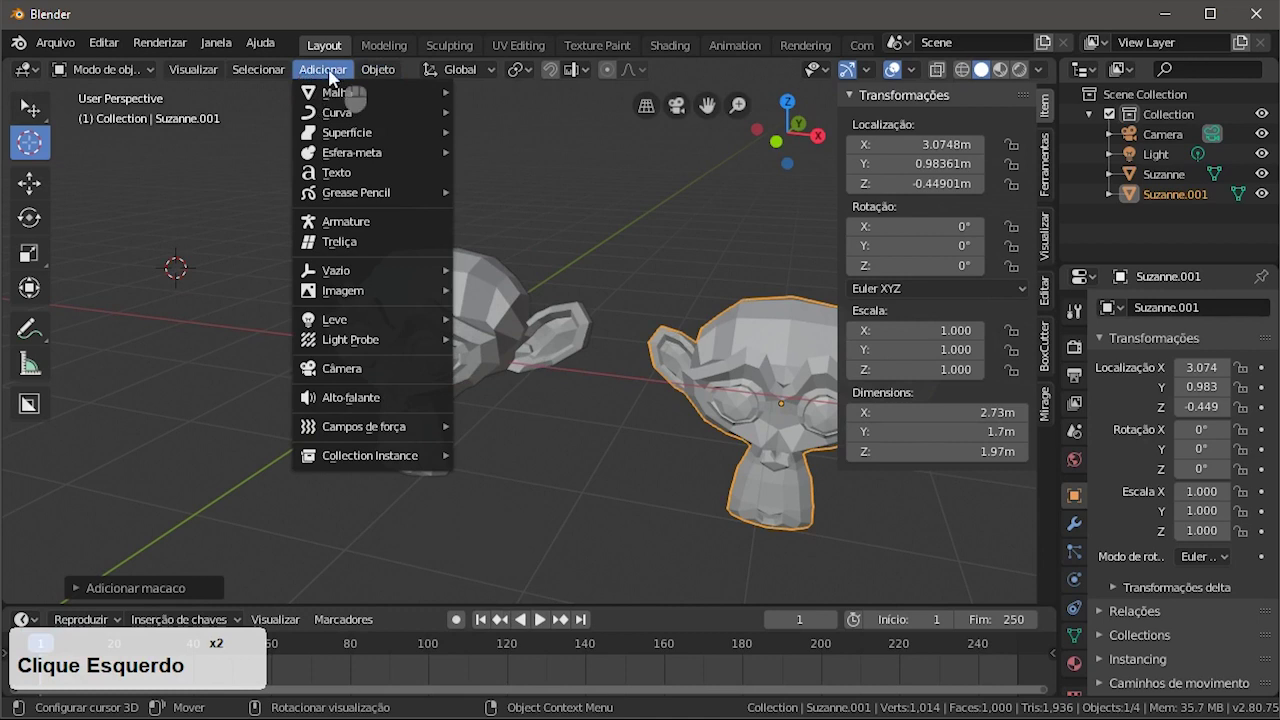
click(330, 92)
click(511, 283)
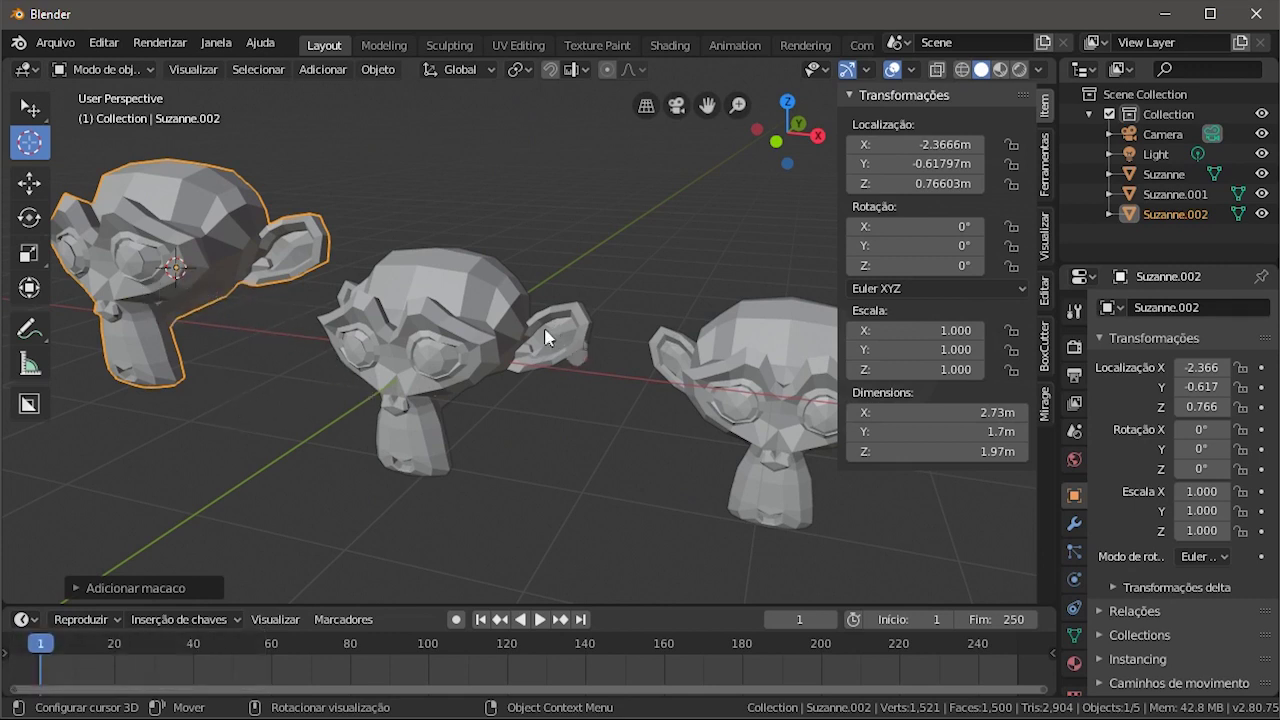
- With the Select tool, pick the added monkey on the positive X side and delete it
click(28, 108)
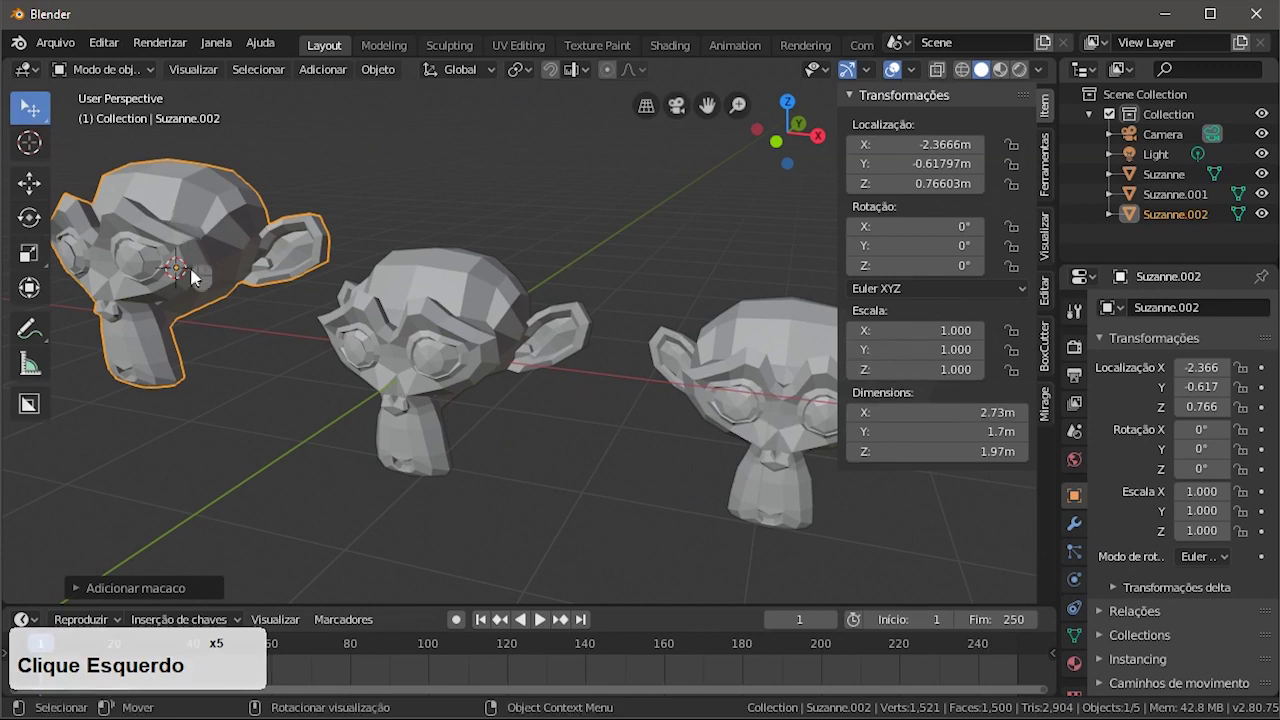
click(757, 348)
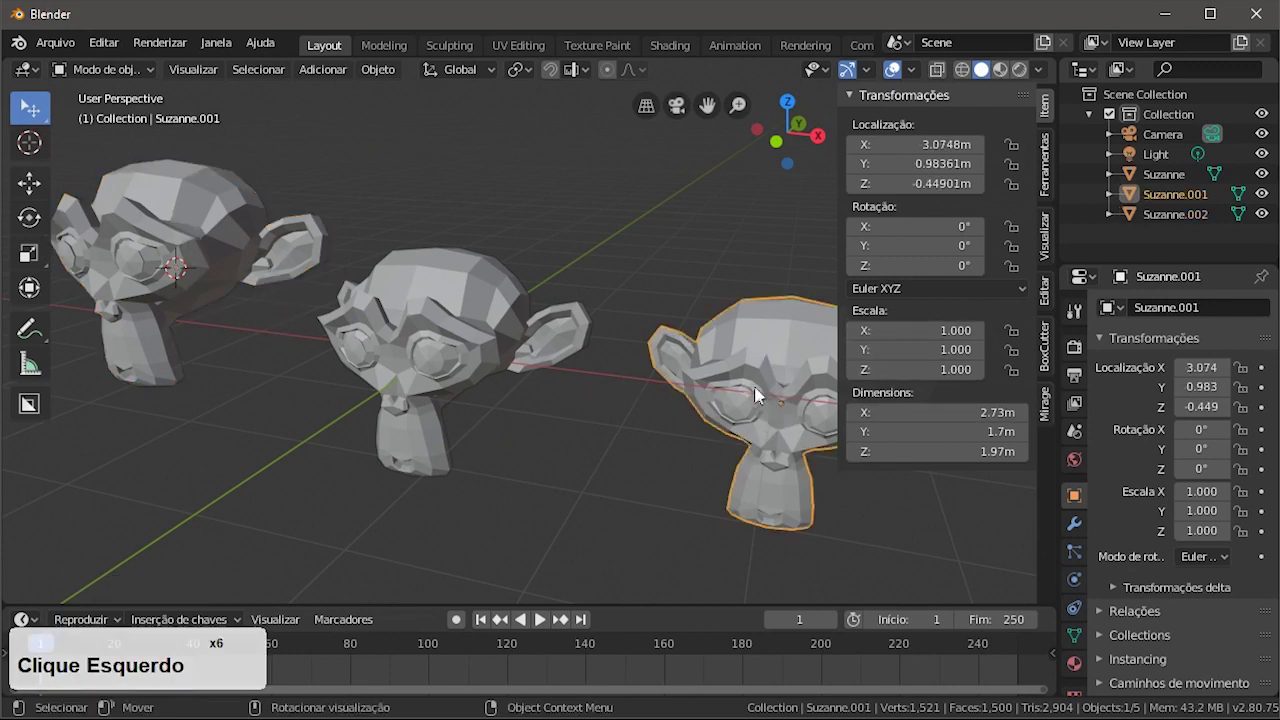
key(x)
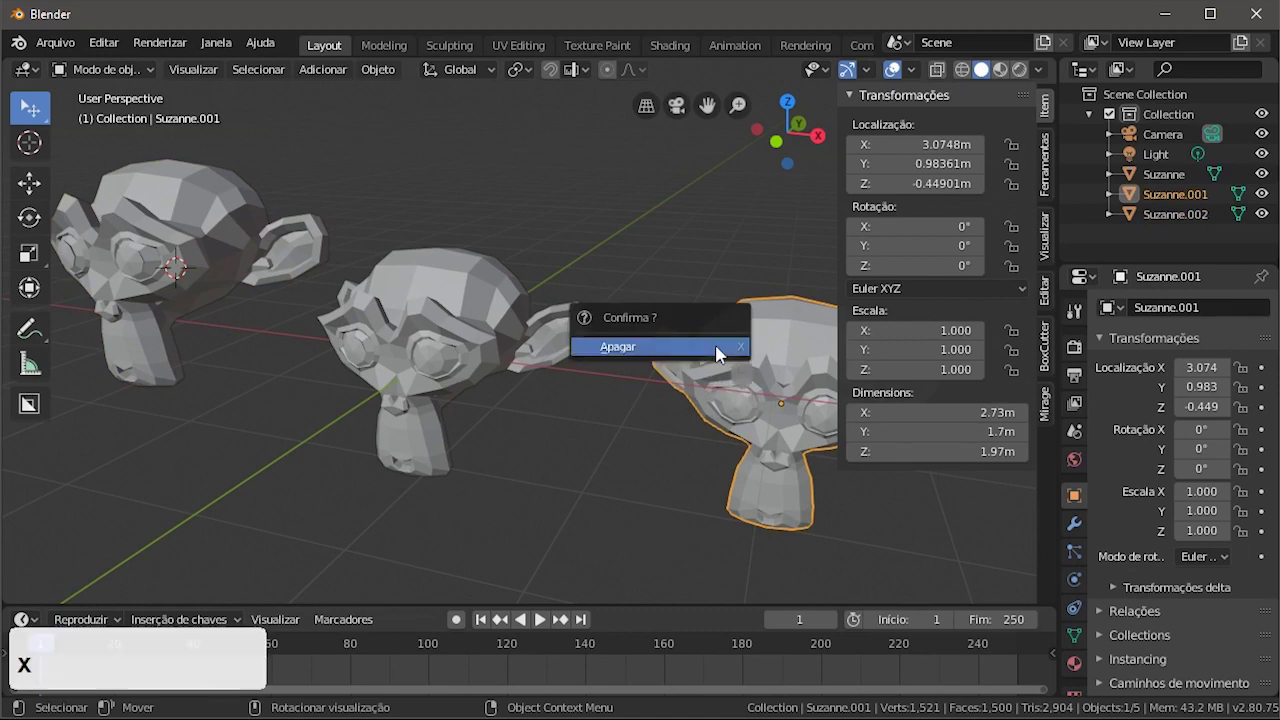
click(622, 350)
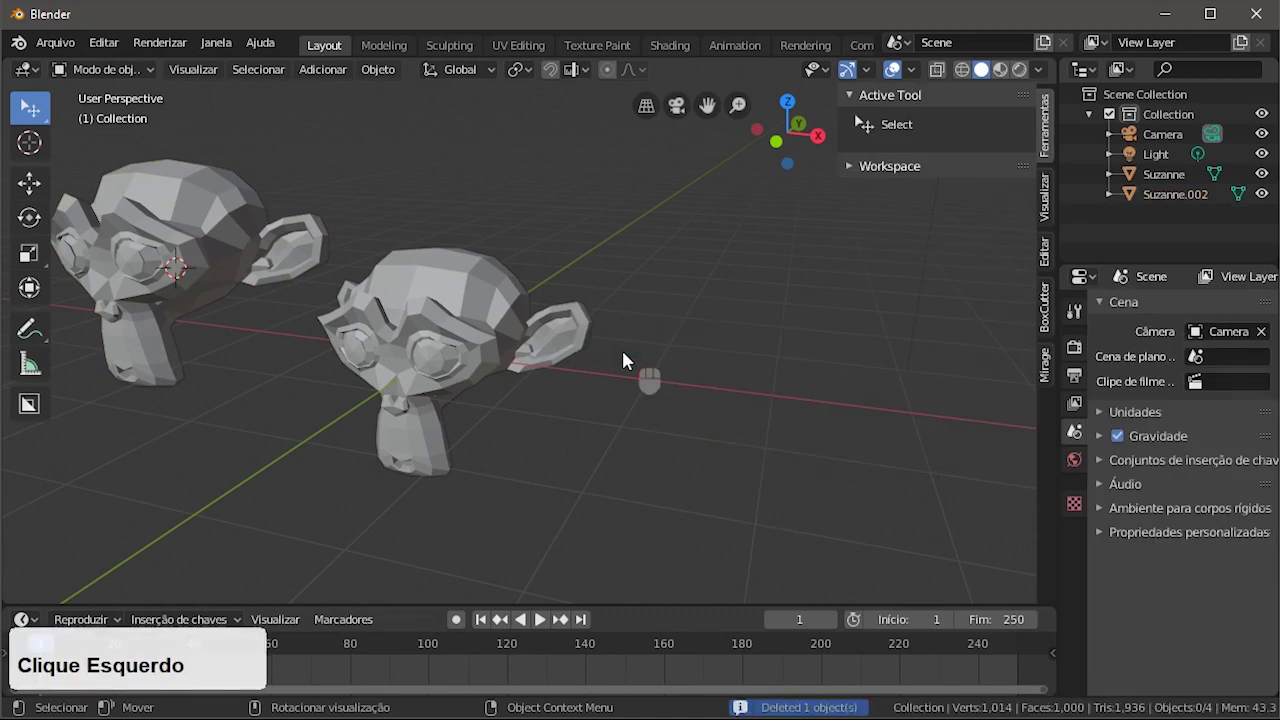
- Delete the remaining added monkey at the 3D cursor
click(182, 223)
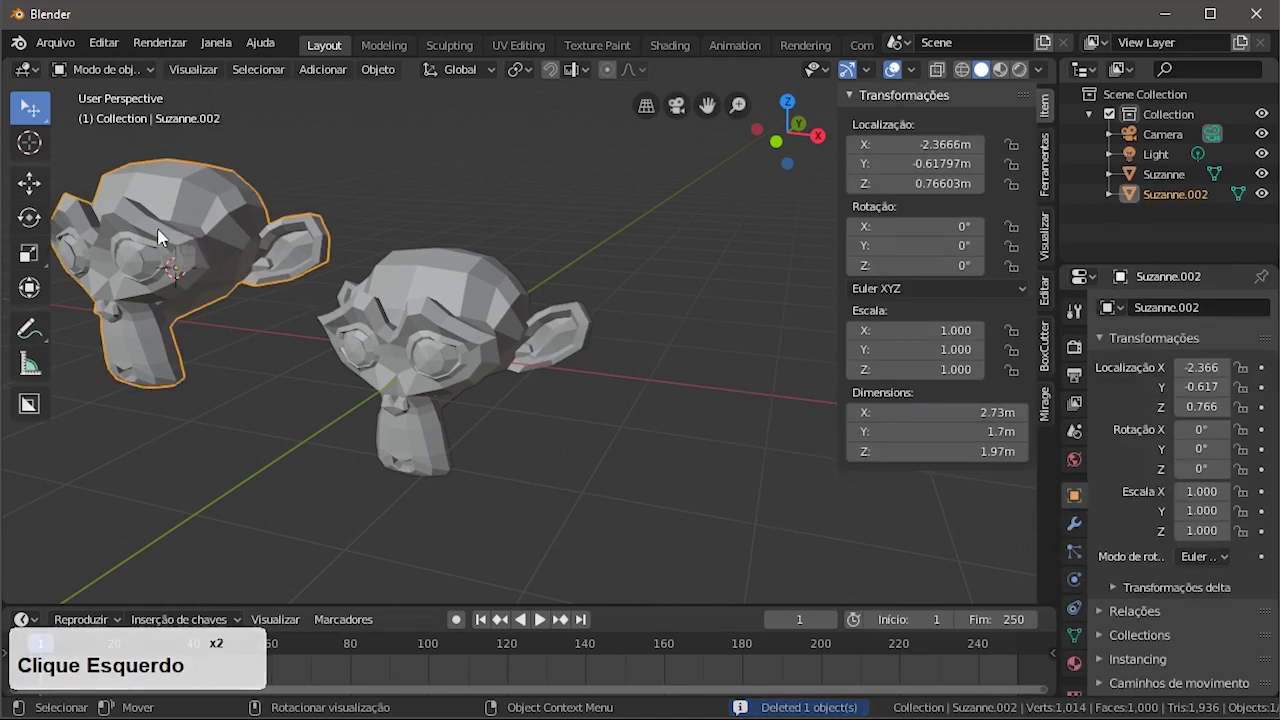
key(x)
click(72, 240)
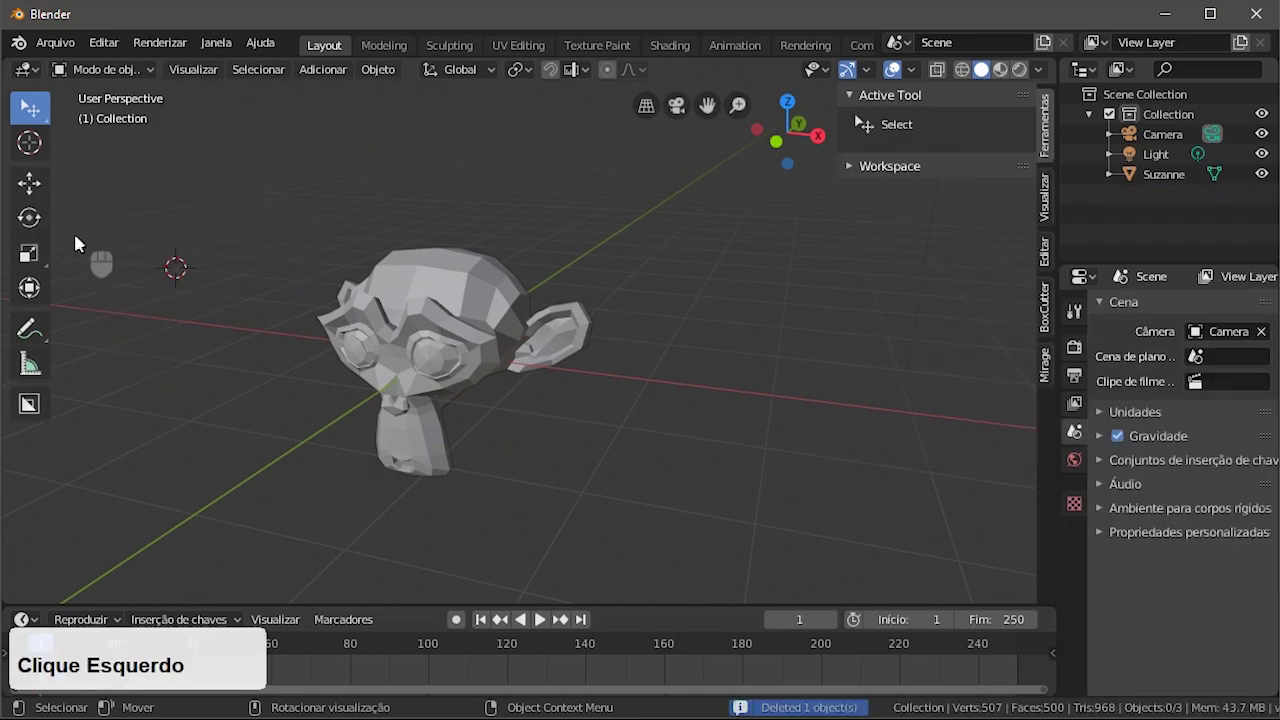
- Select the original monkey and slide it back and forth along X with the Move tool, ending at about -0.13 m
click(420, 305)
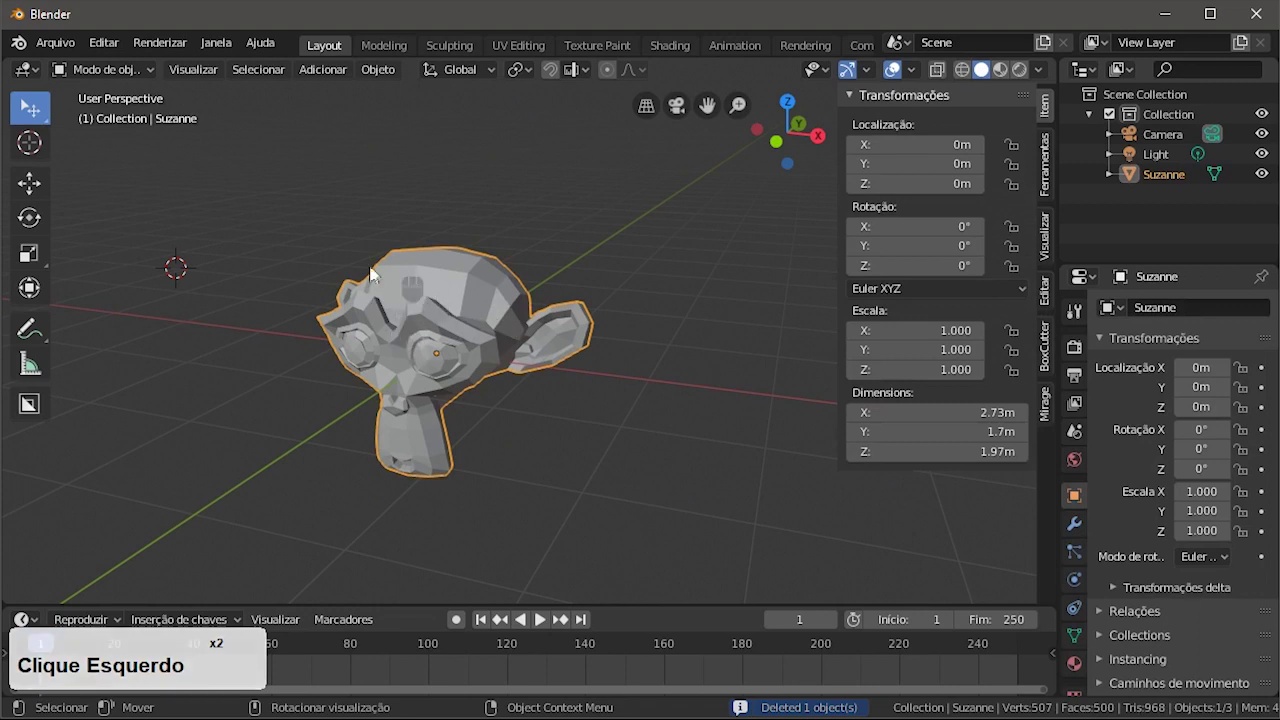
click(30, 187)
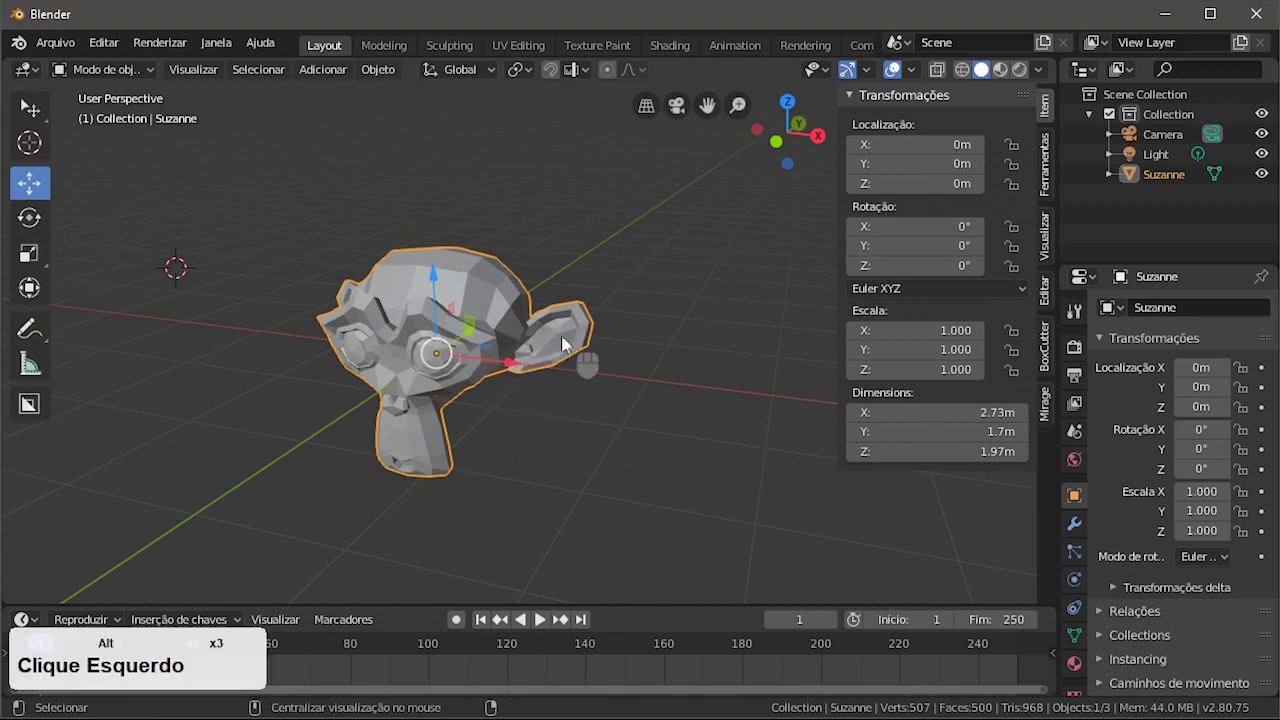
alt+middle_drag(586, 350, 451, 276)
mouse_move(570, 319)
shift+middle_down()
mouse_move(535, 360)
mouse_move(557, 336)
shift+middle_up()
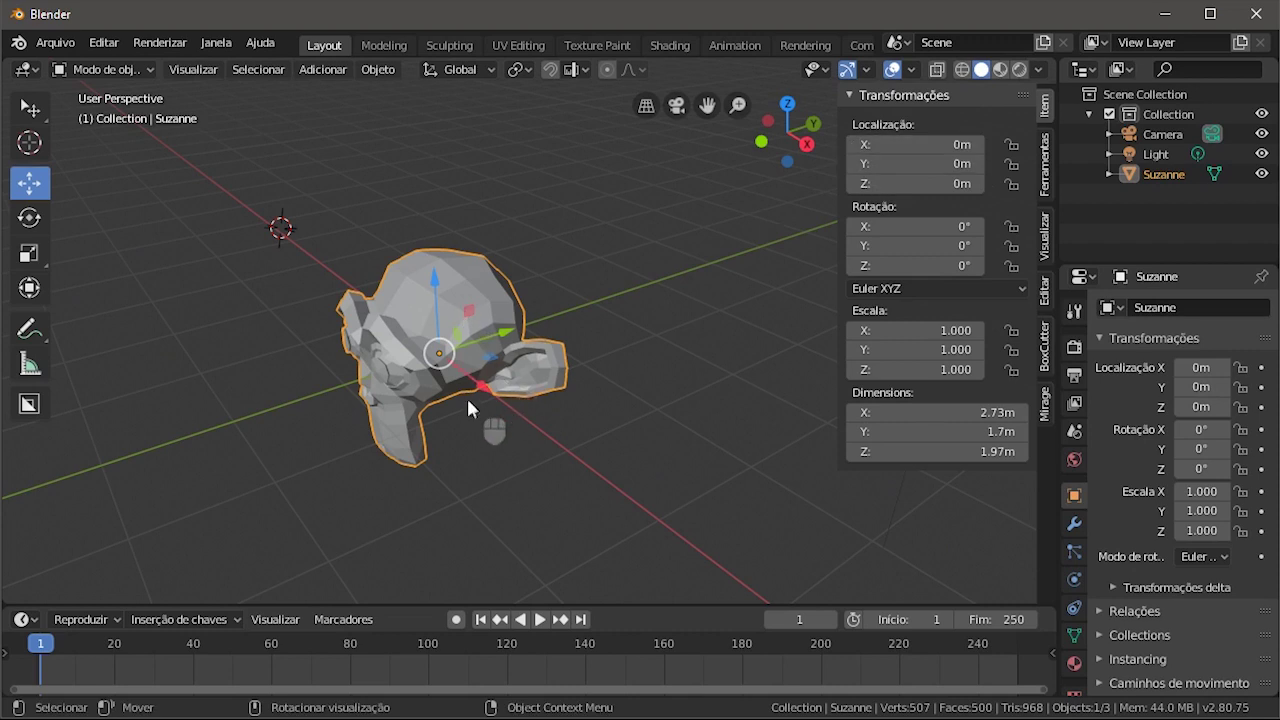
drag(482, 390, 590, 500)
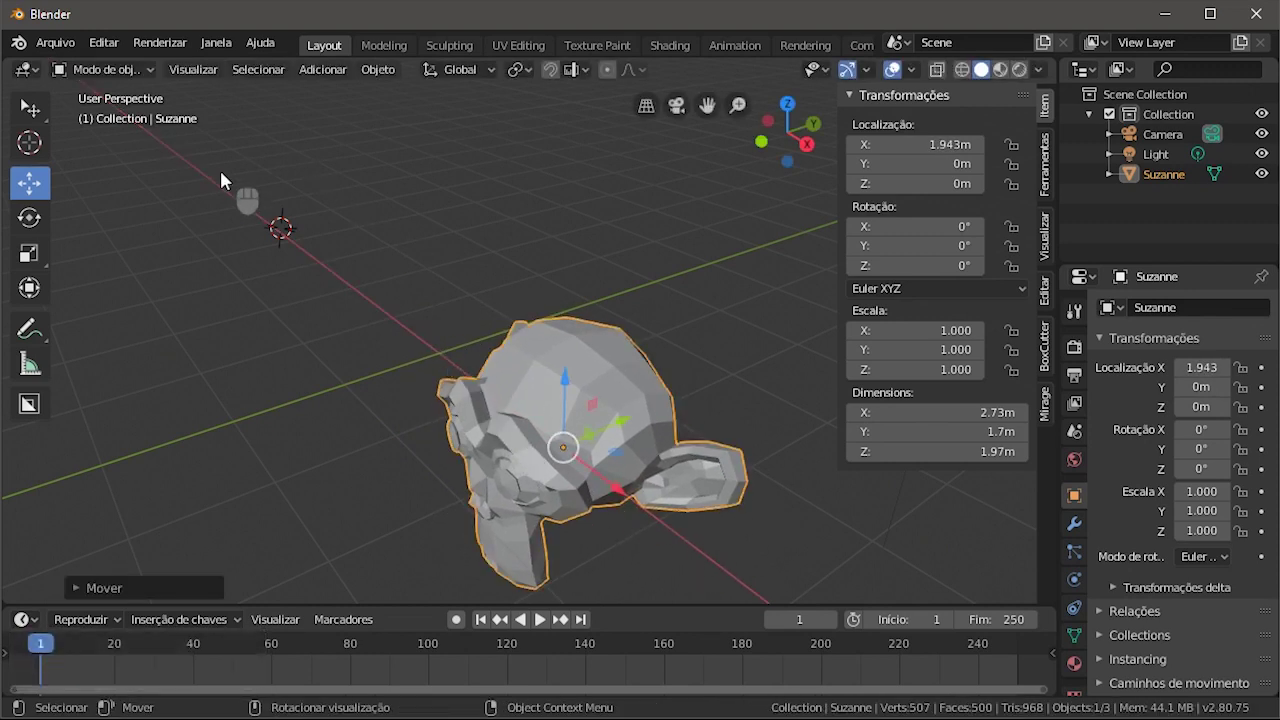
drag(625, 497, 494, 448)
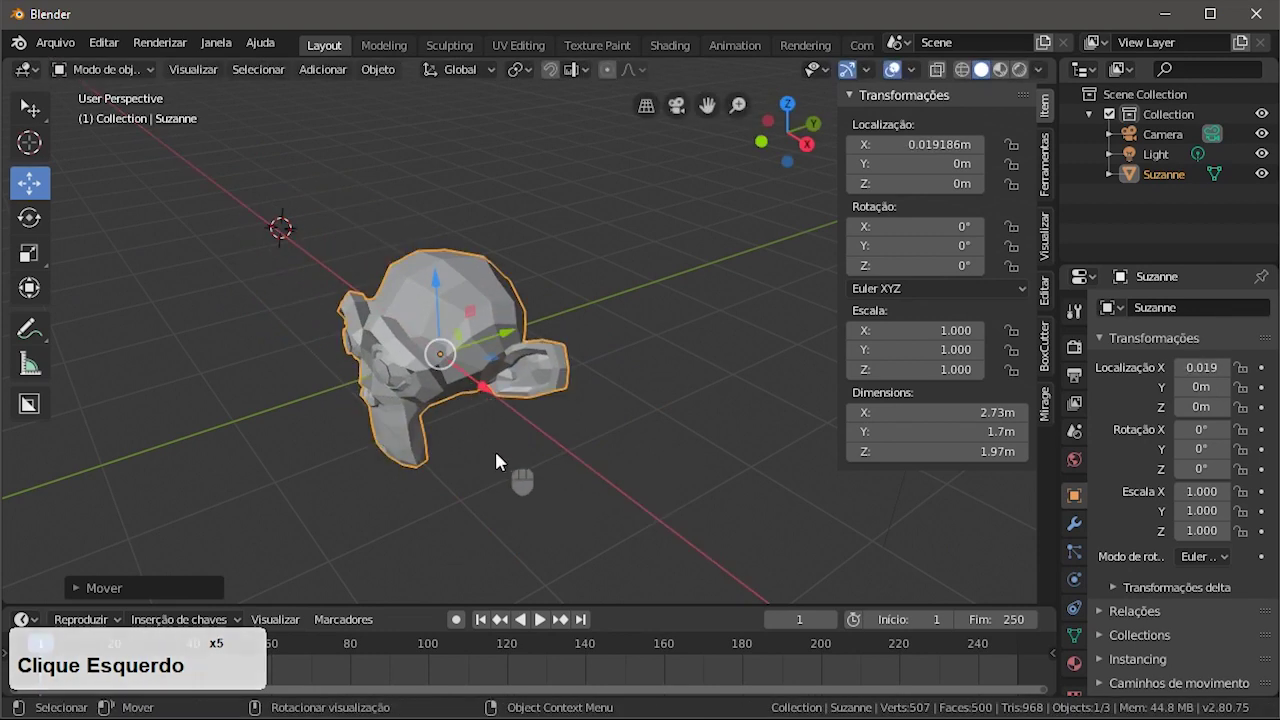
mouse_move(485, 388)
mouse_down()
mouse_move(519, 413)
mouse_move(477, 383)
mouse_up()
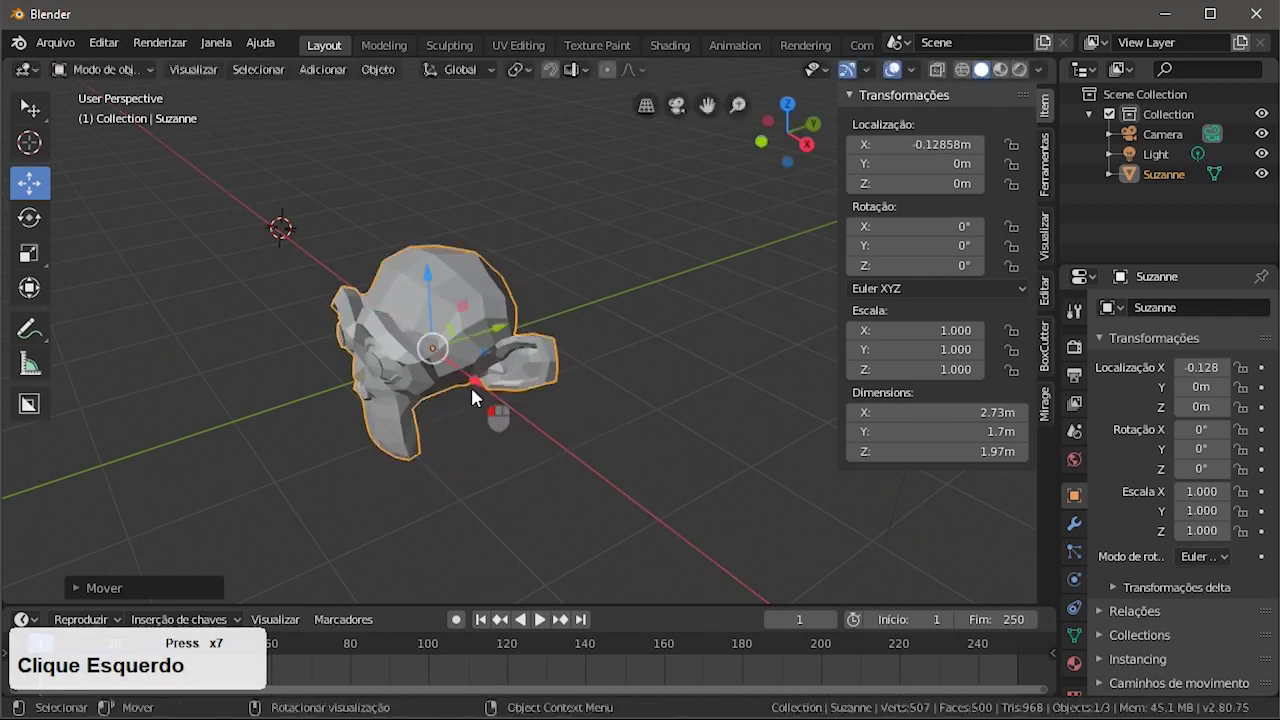
- Set the monkey's X location to exactly 0 m, and after that to 1 m
click(915, 144)
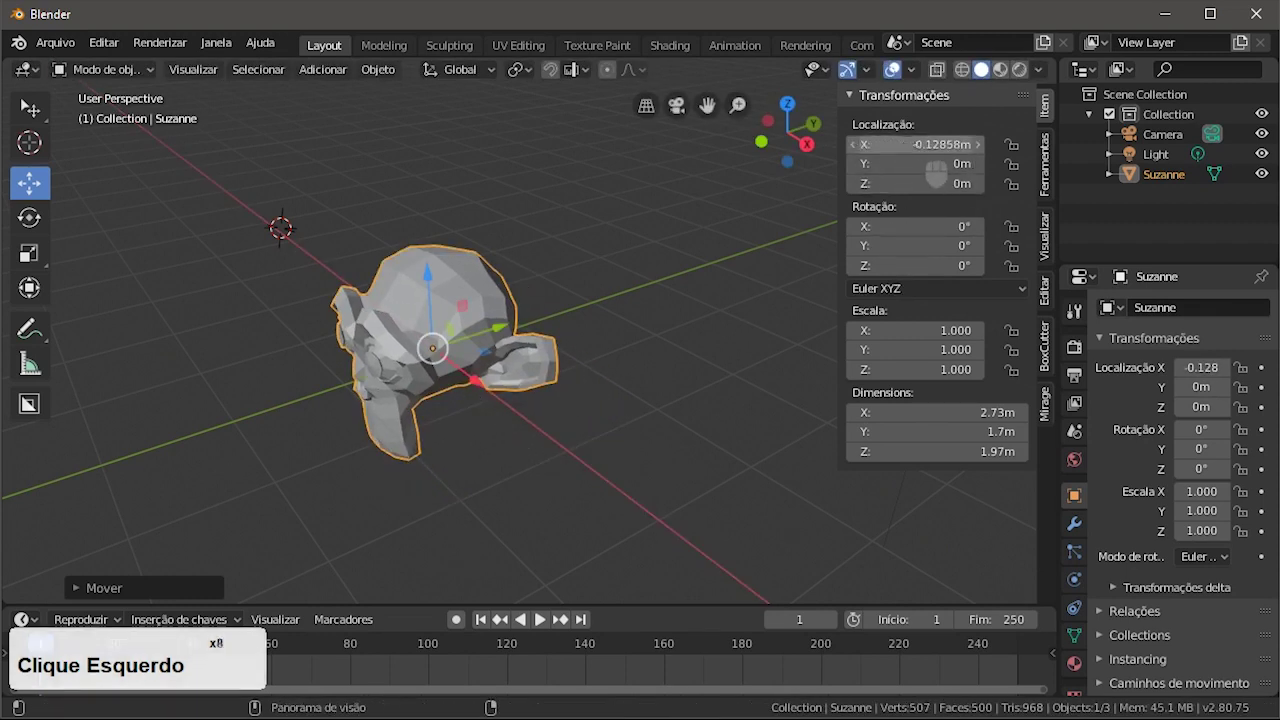
text(0)
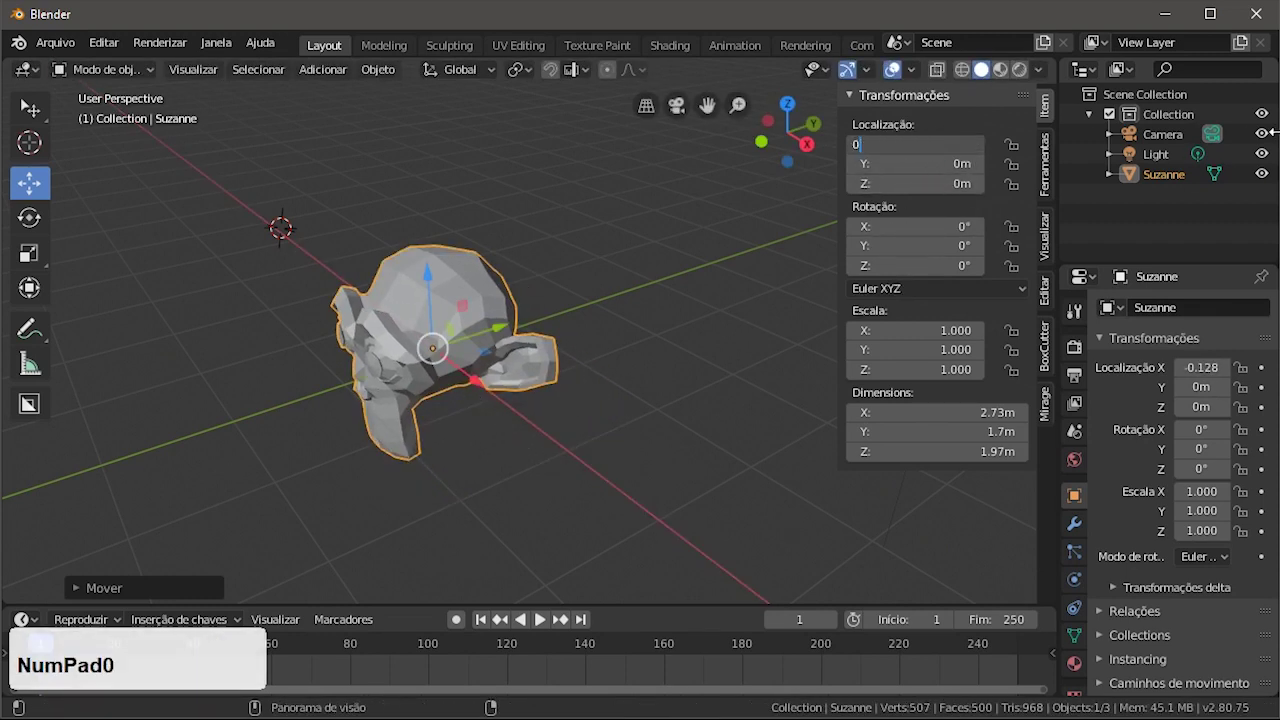
key(Return)
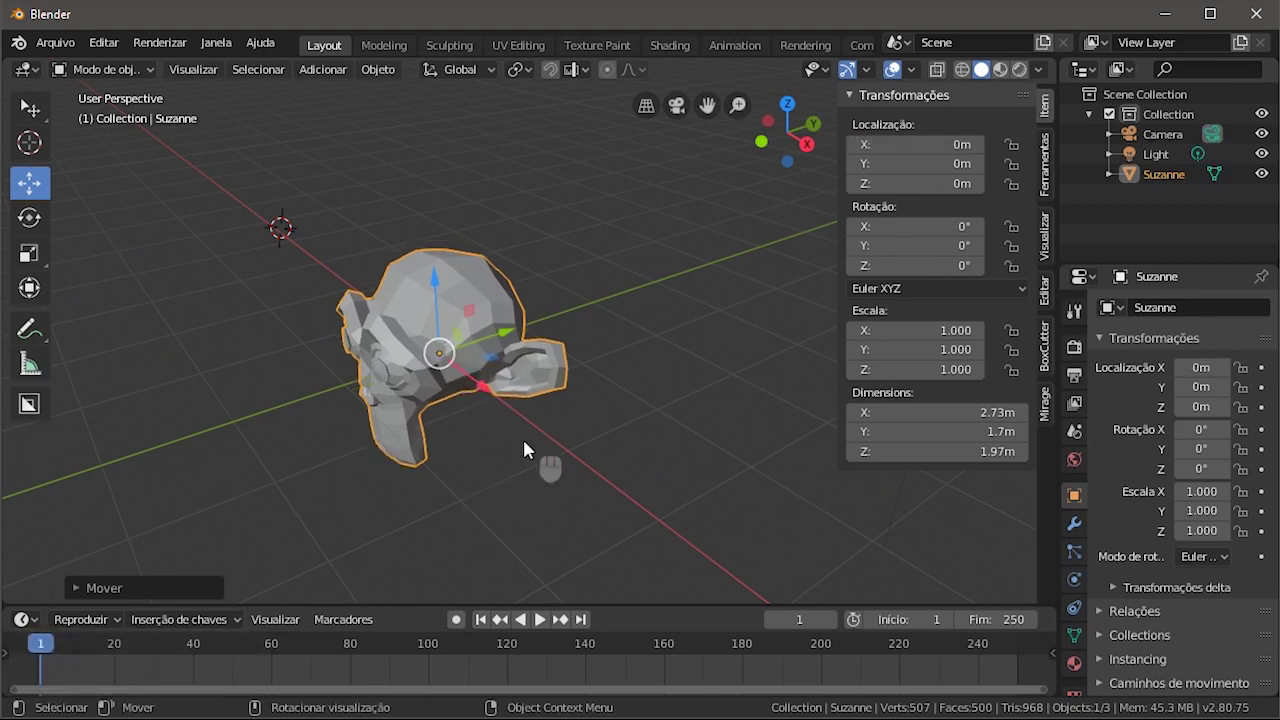
click(884, 144)
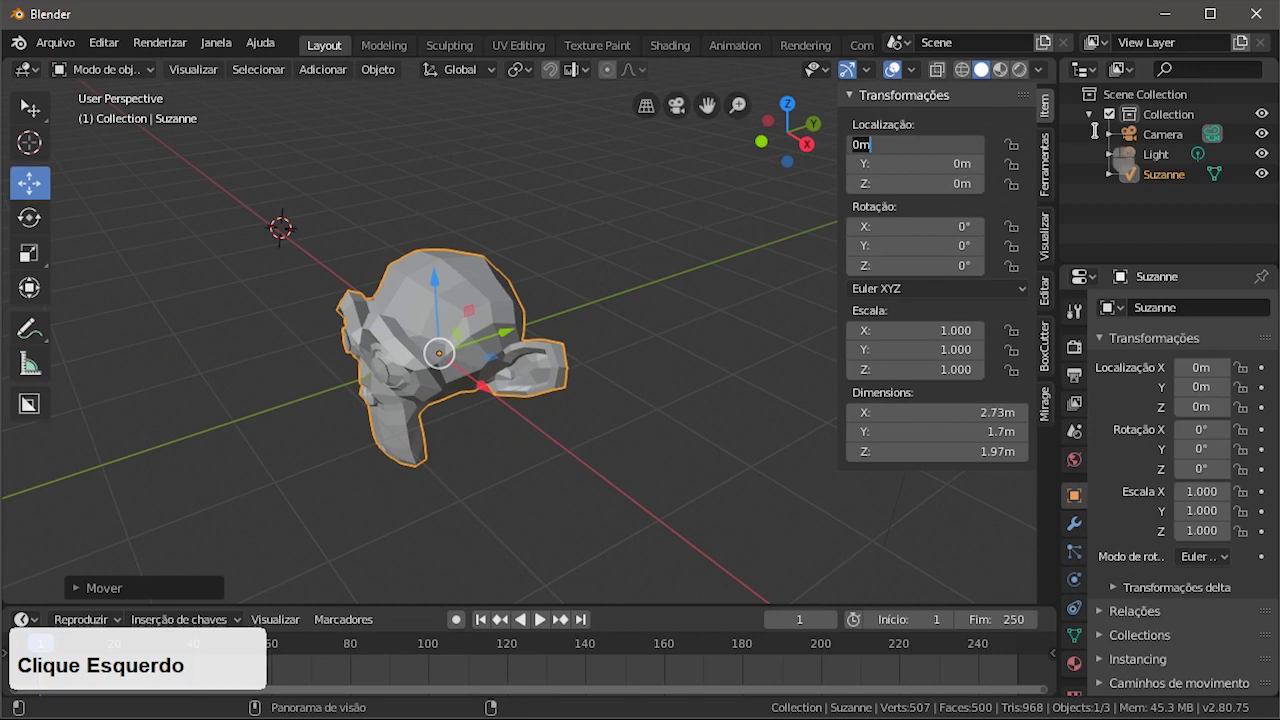
text(1)
key(KP_Enter)
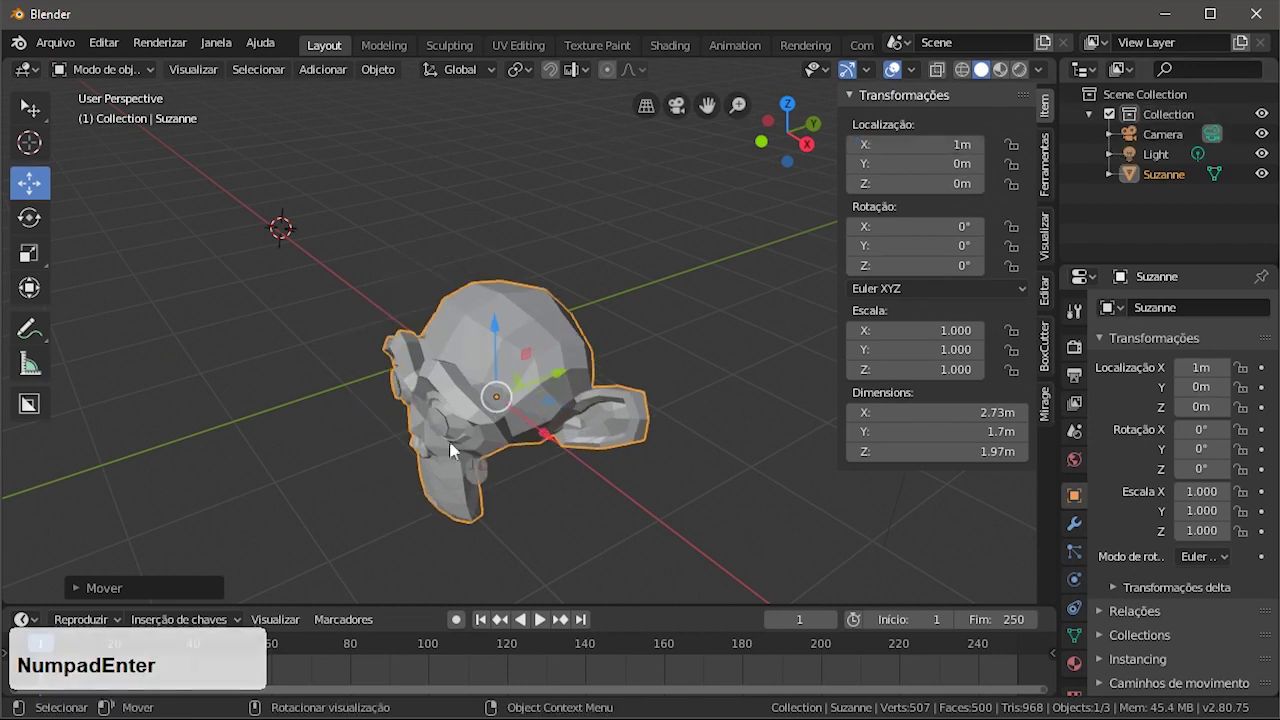
- Move the monkey with the Move gizmo to about X -0.48 m, Y 0.45 m and Z 0.52 m
drag(555, 372, 557, 336)
drag(510, 231, 511, 188)
drag(566, 244, 500, 262)
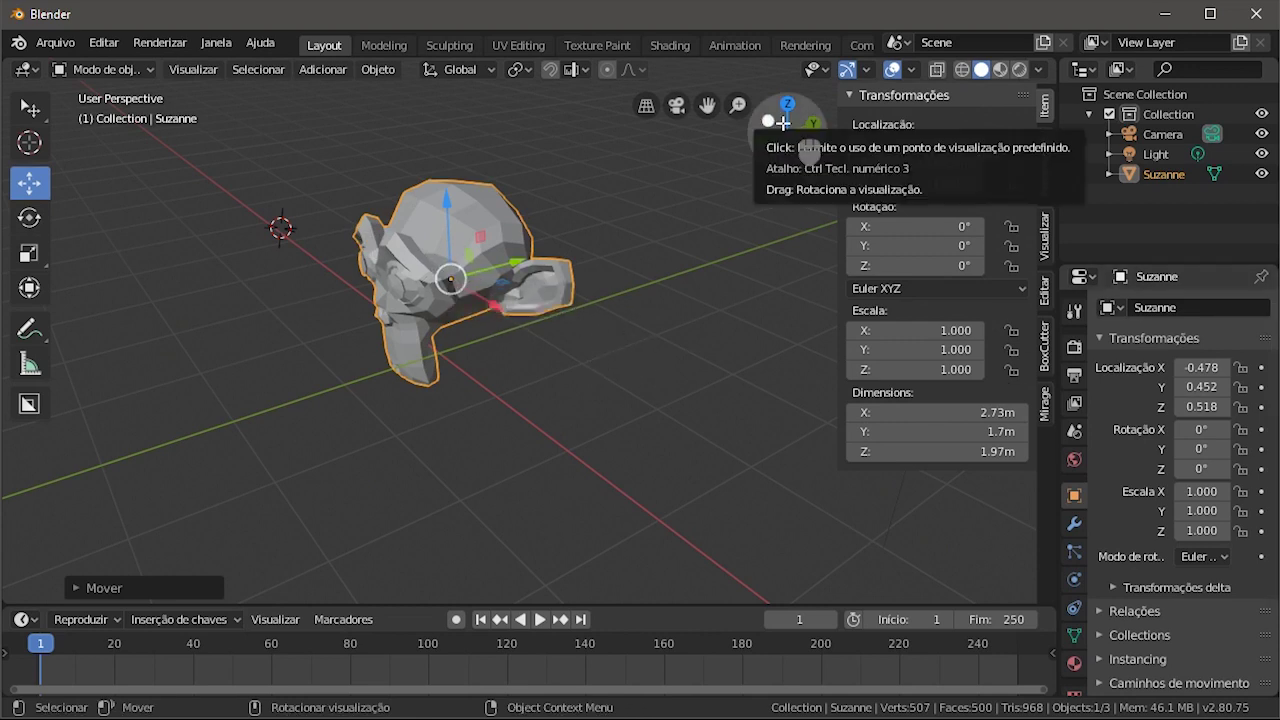
- Grab the monkey, try constraining the move to X and Y, and place it along Z at about -0.18 m
key(g)
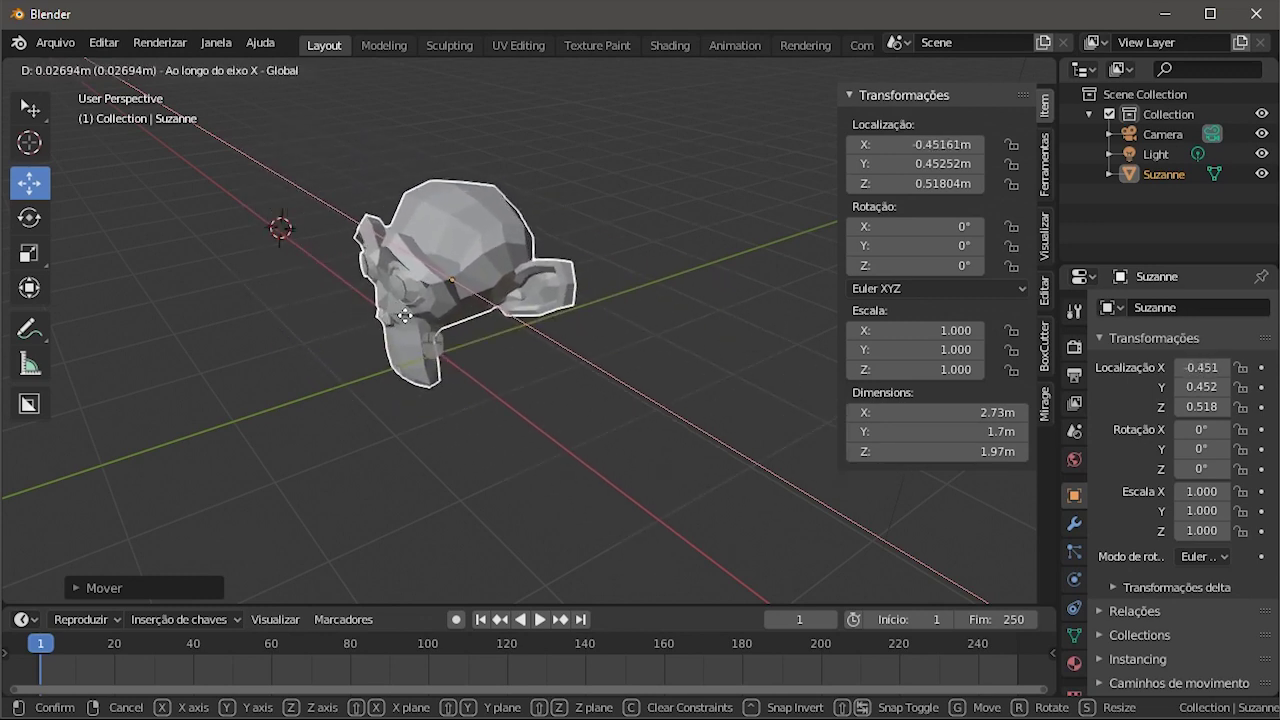
key(y)
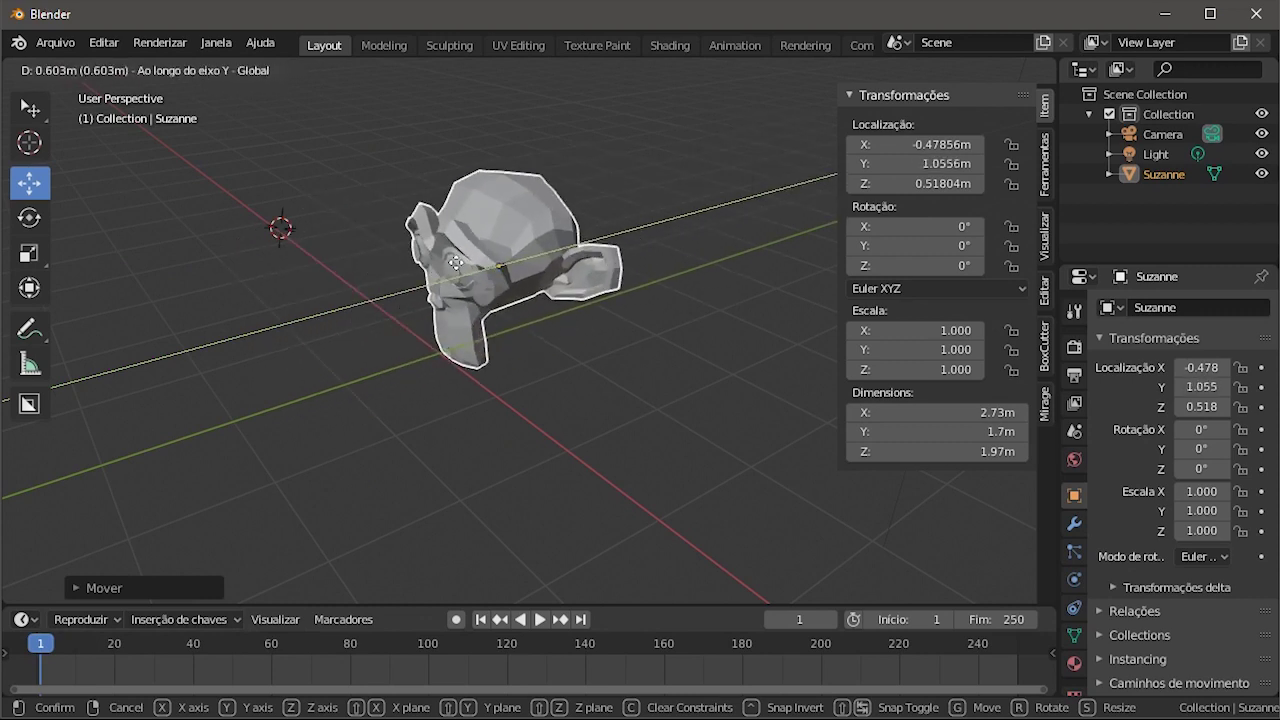
key(z)
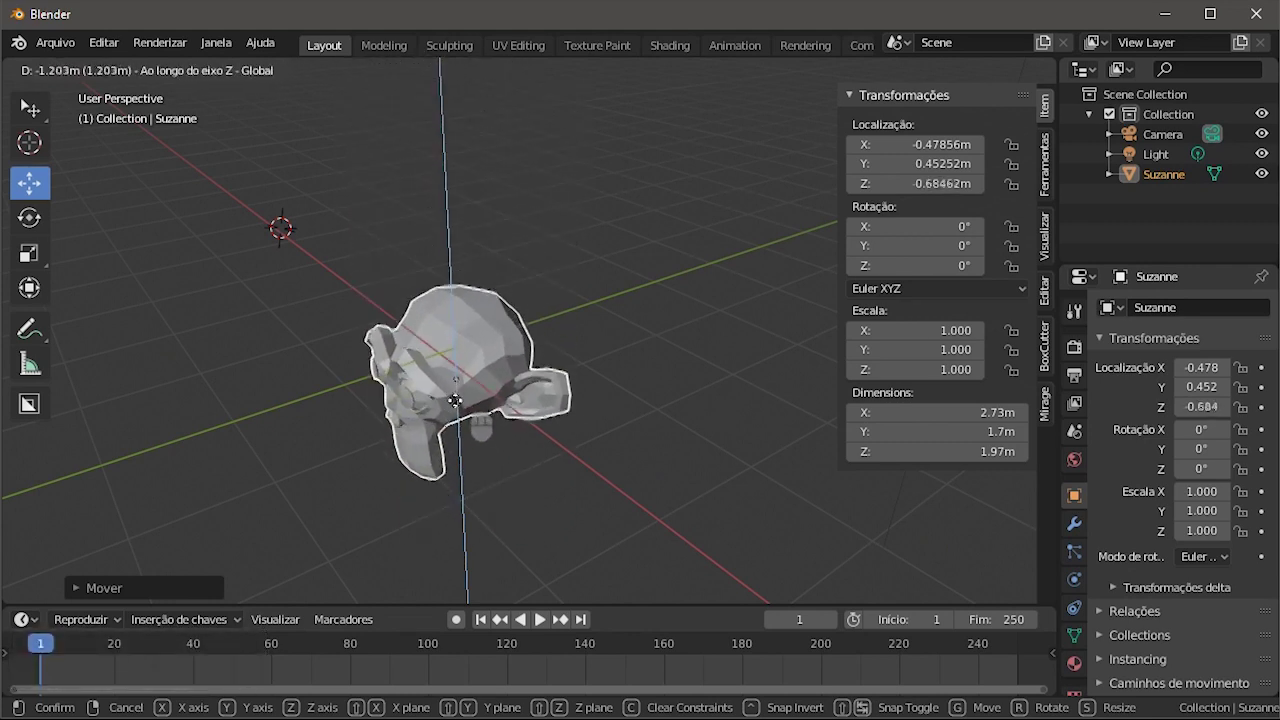
click(452, 350)
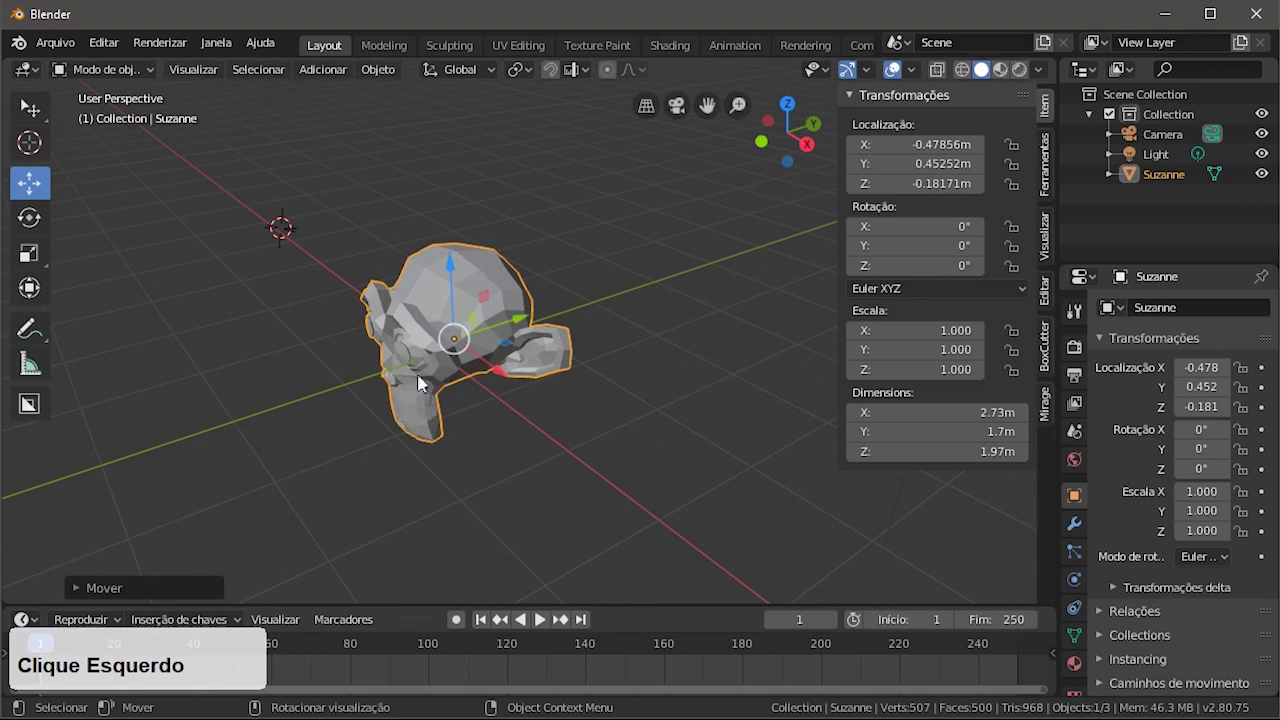
- Set the monkey's X, Y and Z location to 0 m
click(930, 145)
text(0)
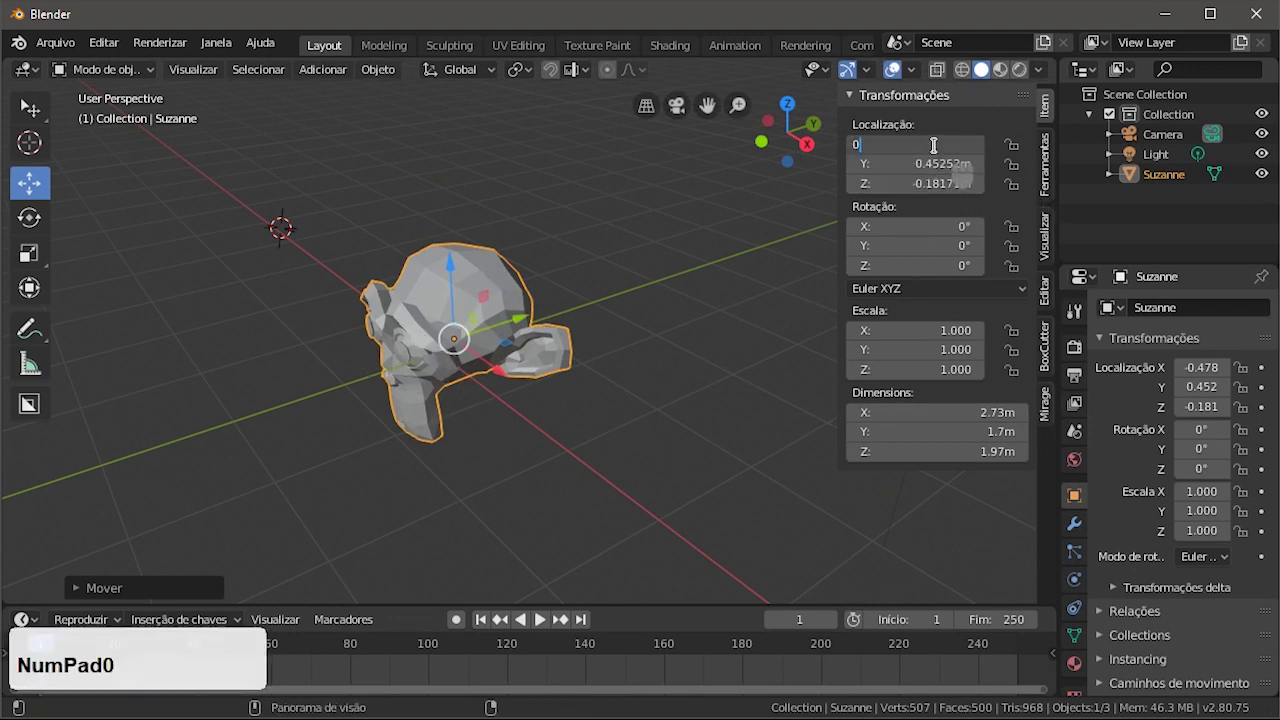
key(Return)
click(929, 163)
text(0)
key(Return)
click(926, 184)
text(0)
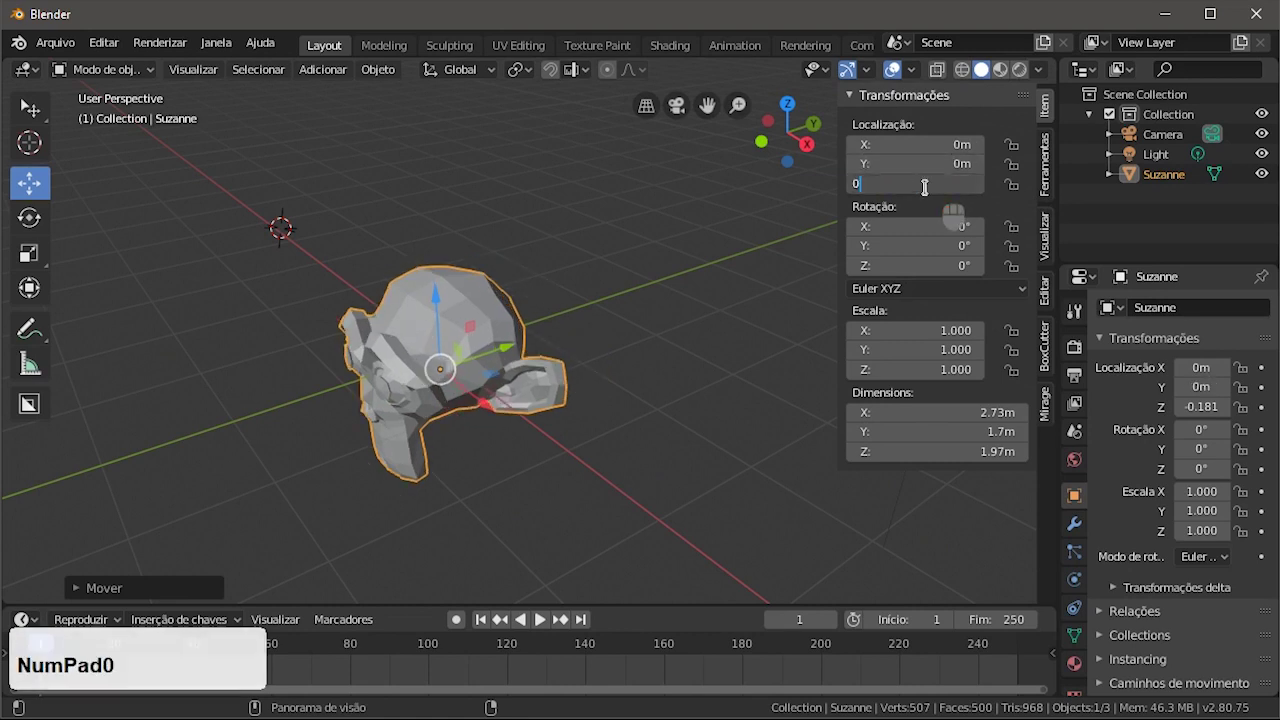
key(Return)
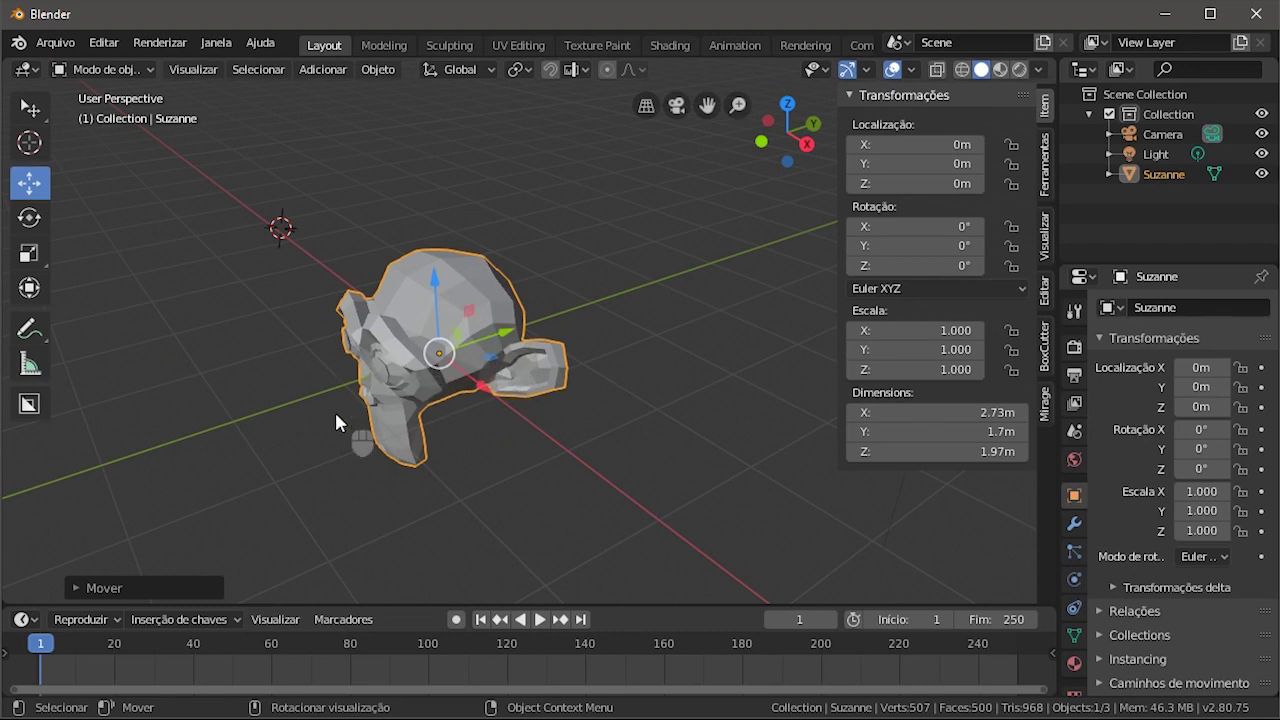
- Switch to the Rotate tool and turn the monkey around the Z axis several times, ending at about 743°
click(30, 218)
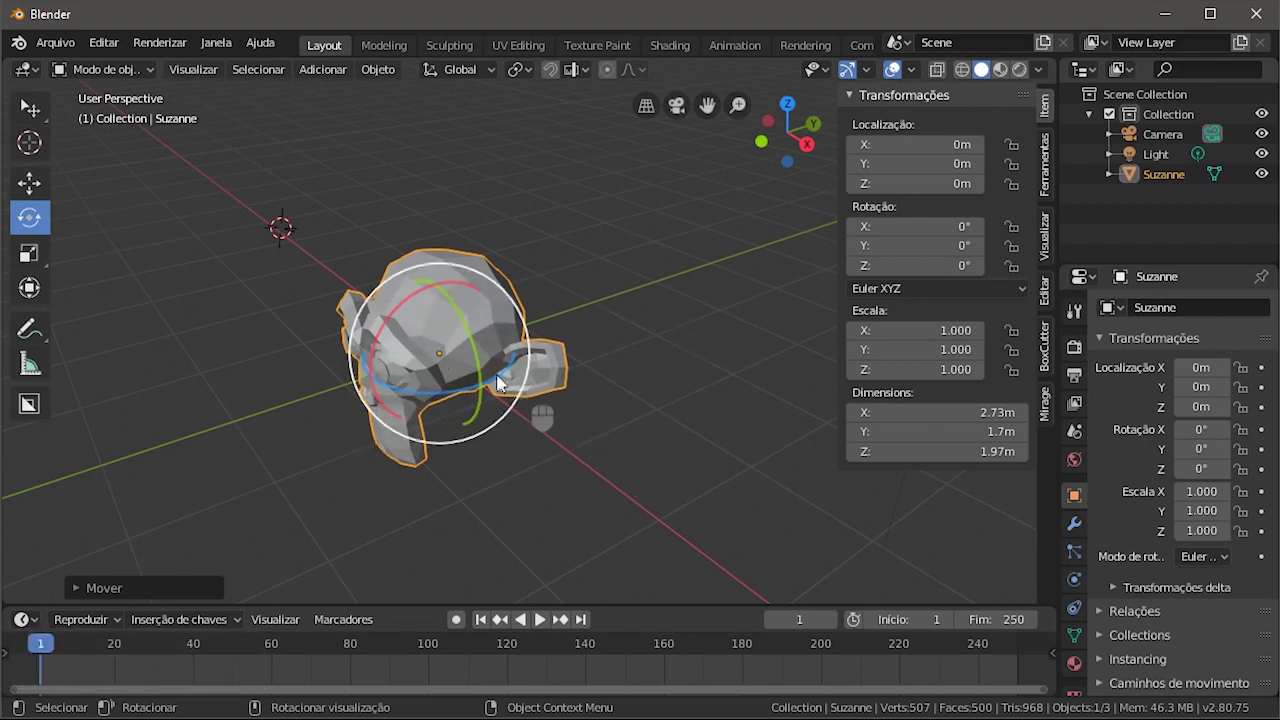
drag(365, 322, 451, 297)
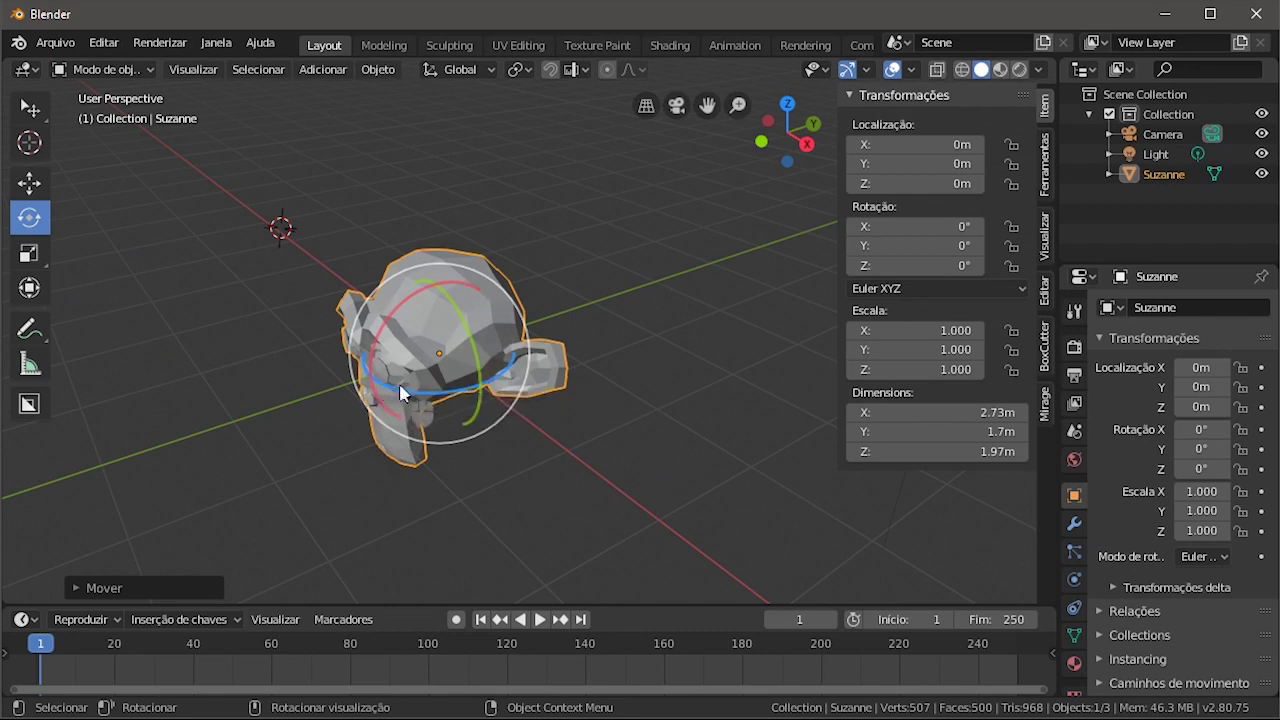
drag(432, 390, 620, 330)
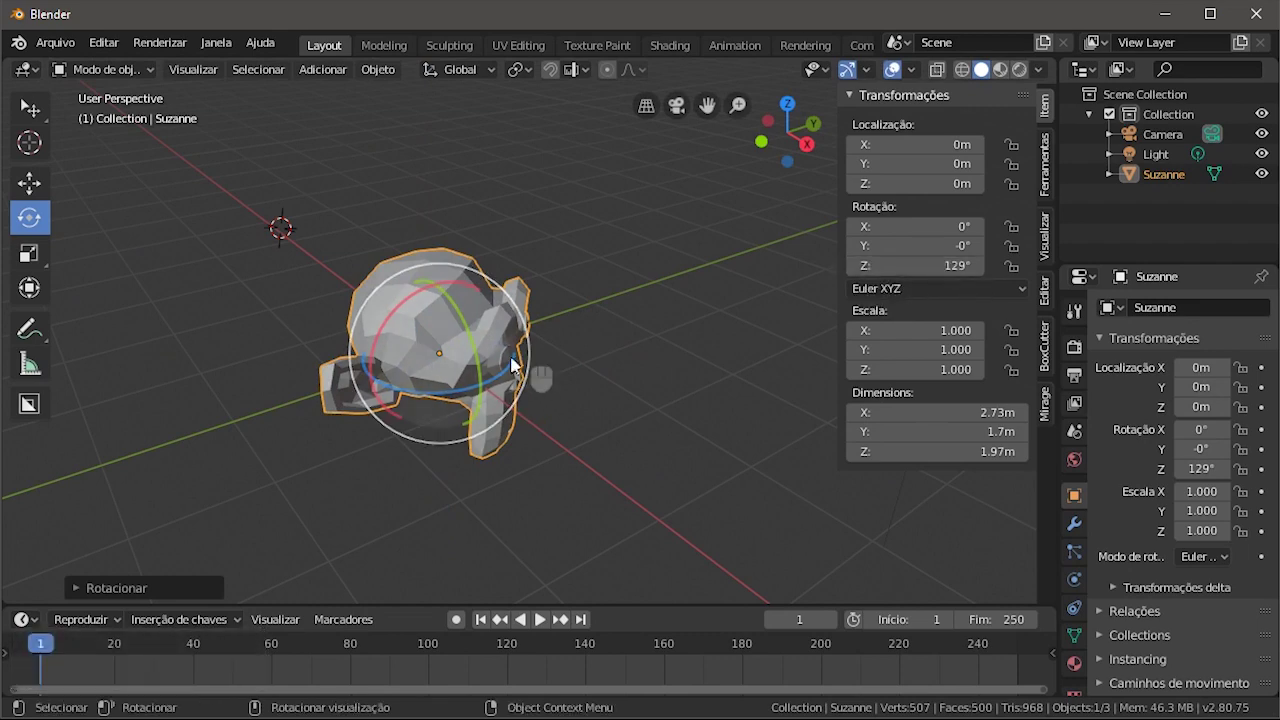
drag(457, 397, 462, 352)
- Set the monkey's Z rotation to 0°
click(945, 265)
text(0)
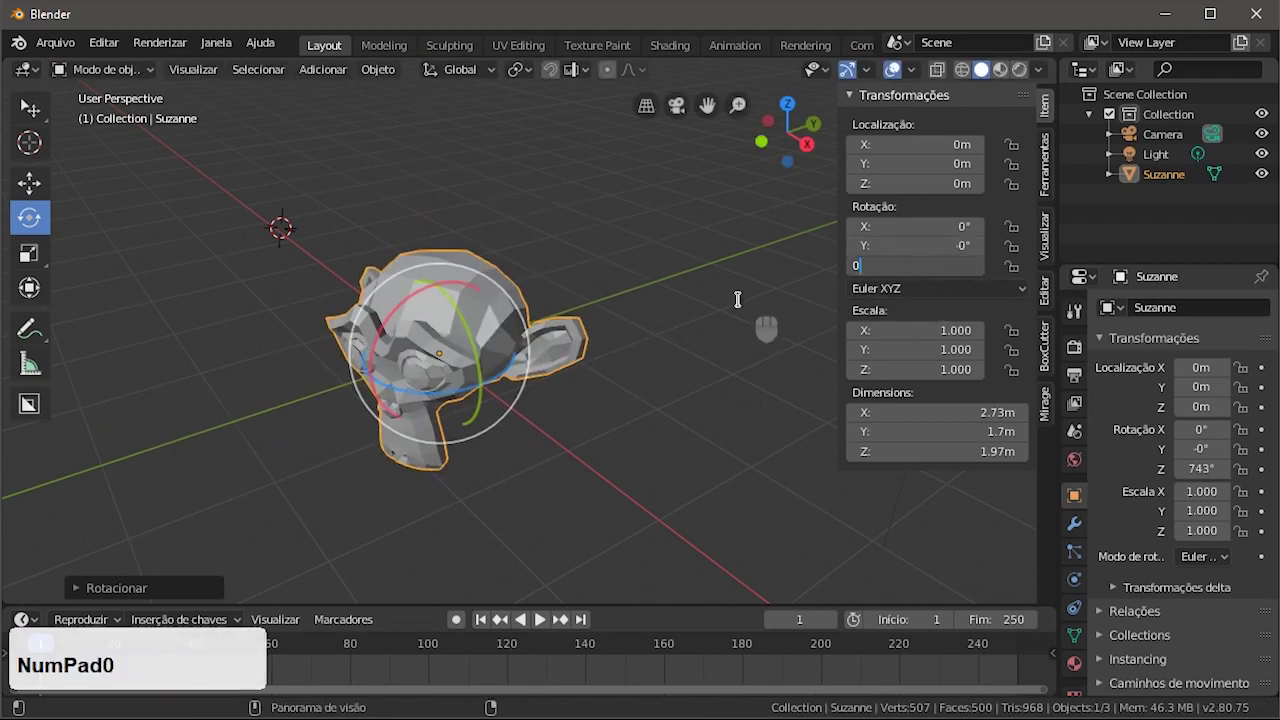
key(Return)
- Turn the monkey around the Z axis with angle snapping, ending at -145°, and undo the rotation
mouse_move(408, 392)
mouse_down()
mouse_move(440, 392)
mouse_move(406, 391)
mouse_up()
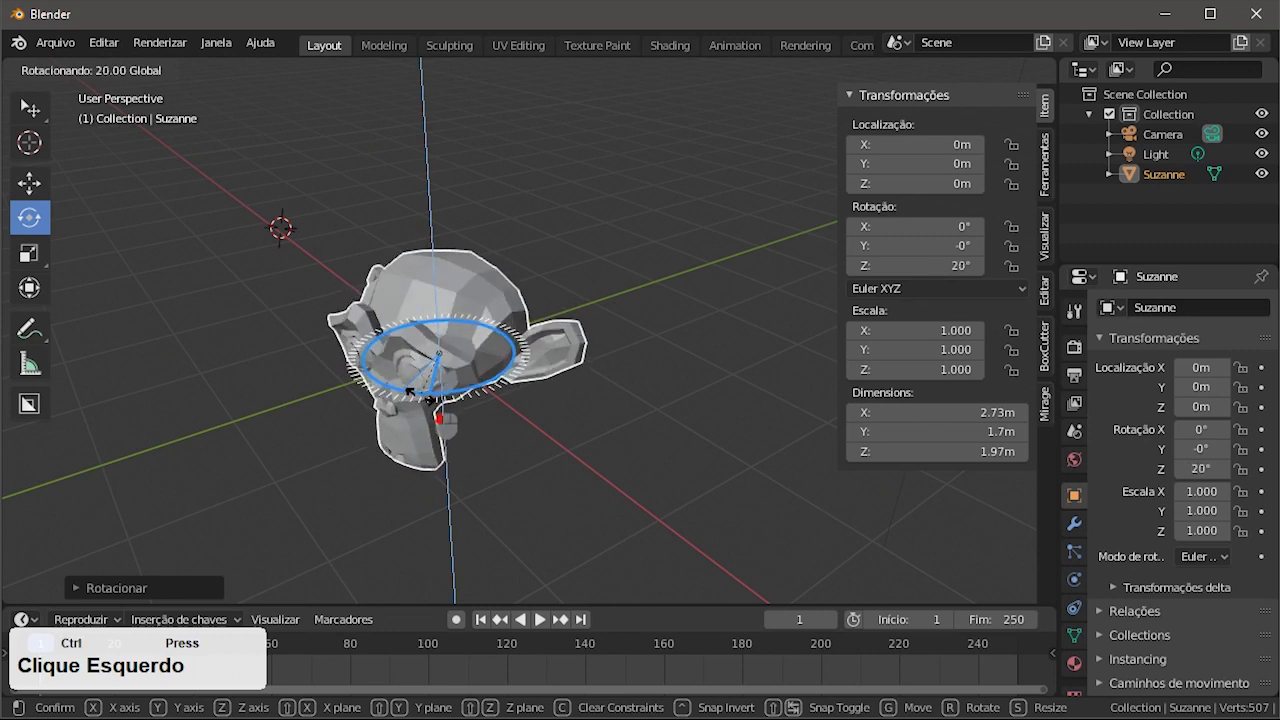
ctrl+drag(408, 390, 571, 229)
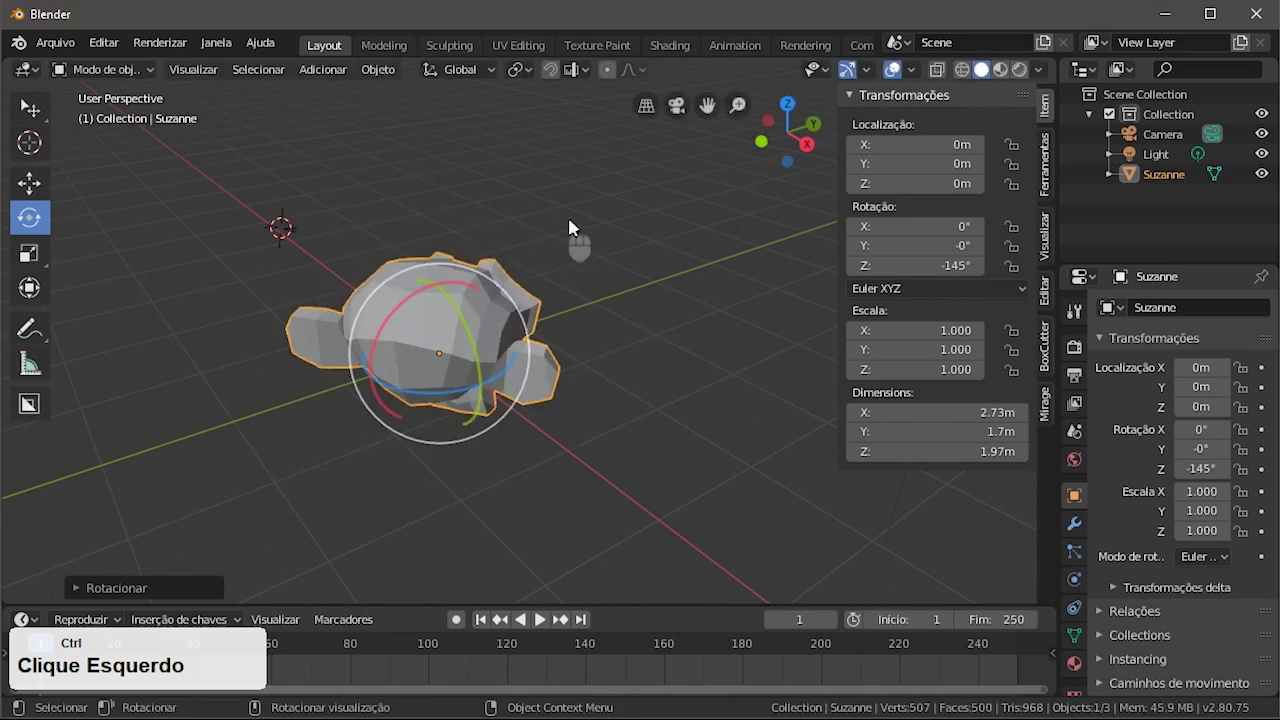
key(ctrl+z)
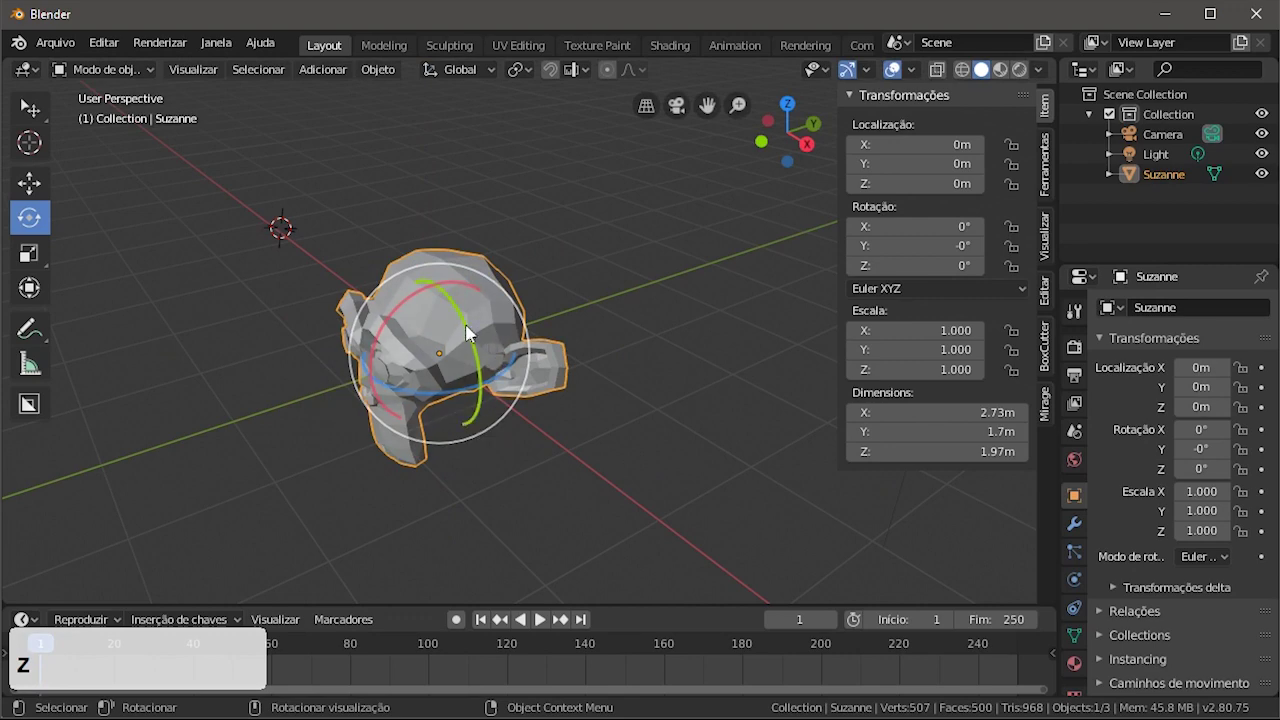
- Turn the monkey around the Y axis to about -372°, and set its Y rotation back to 0°
drag(450, 299, 438, 176)
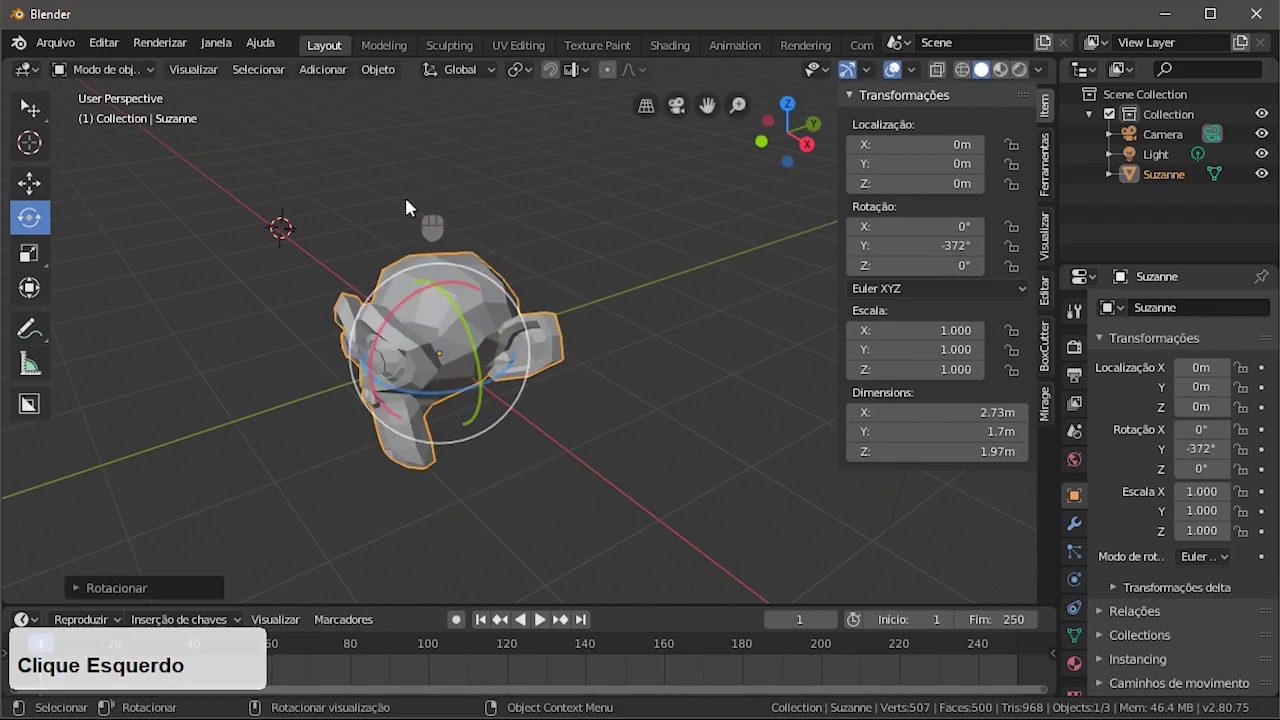
double_click(900, 245)
text(0)
key(KP_Enter)
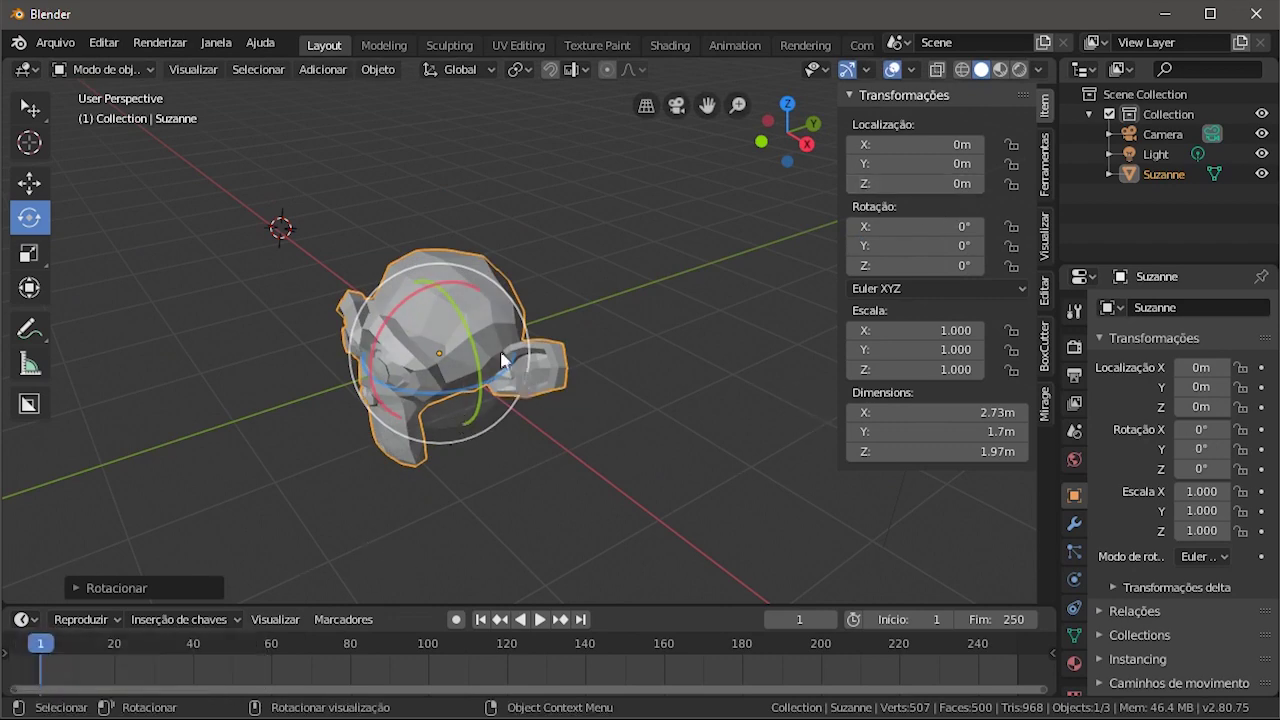
- Try rotating the monkey around the X axis and around the view axis, undoing each rotation
drag(410, 291, 373, 338)
key(ctrl+z)
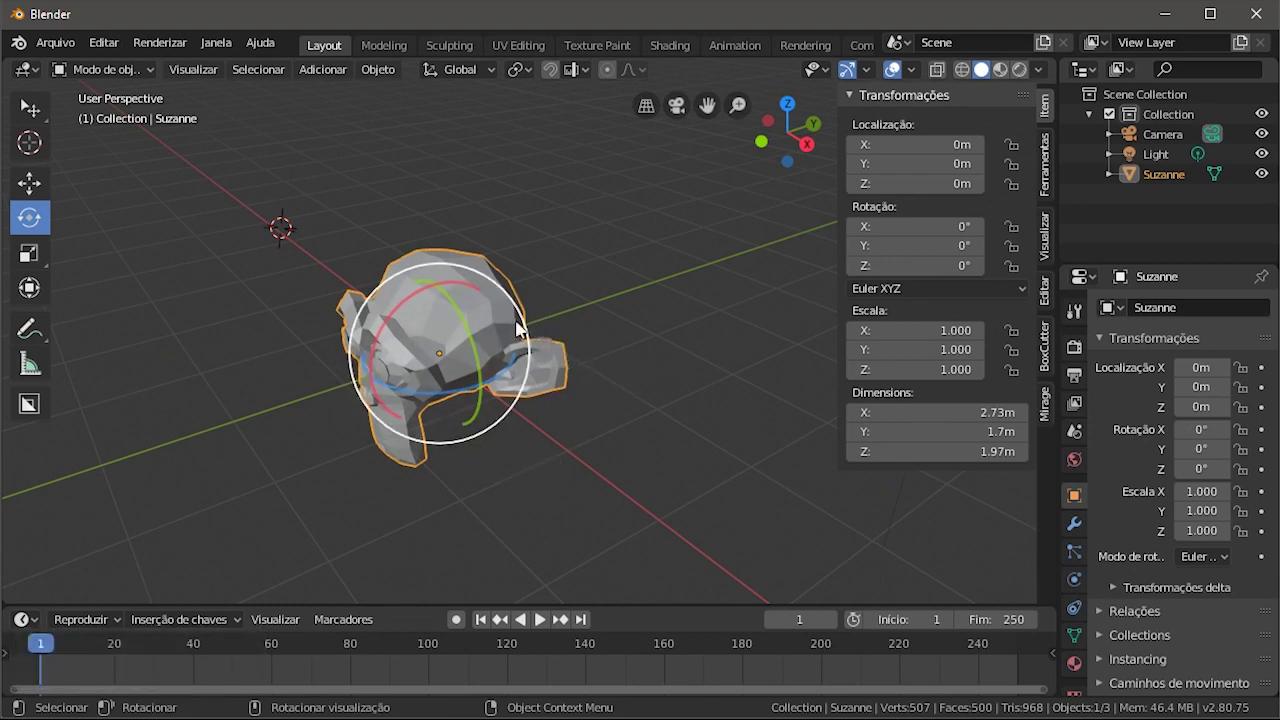
drag(507, 305, 390, 463)
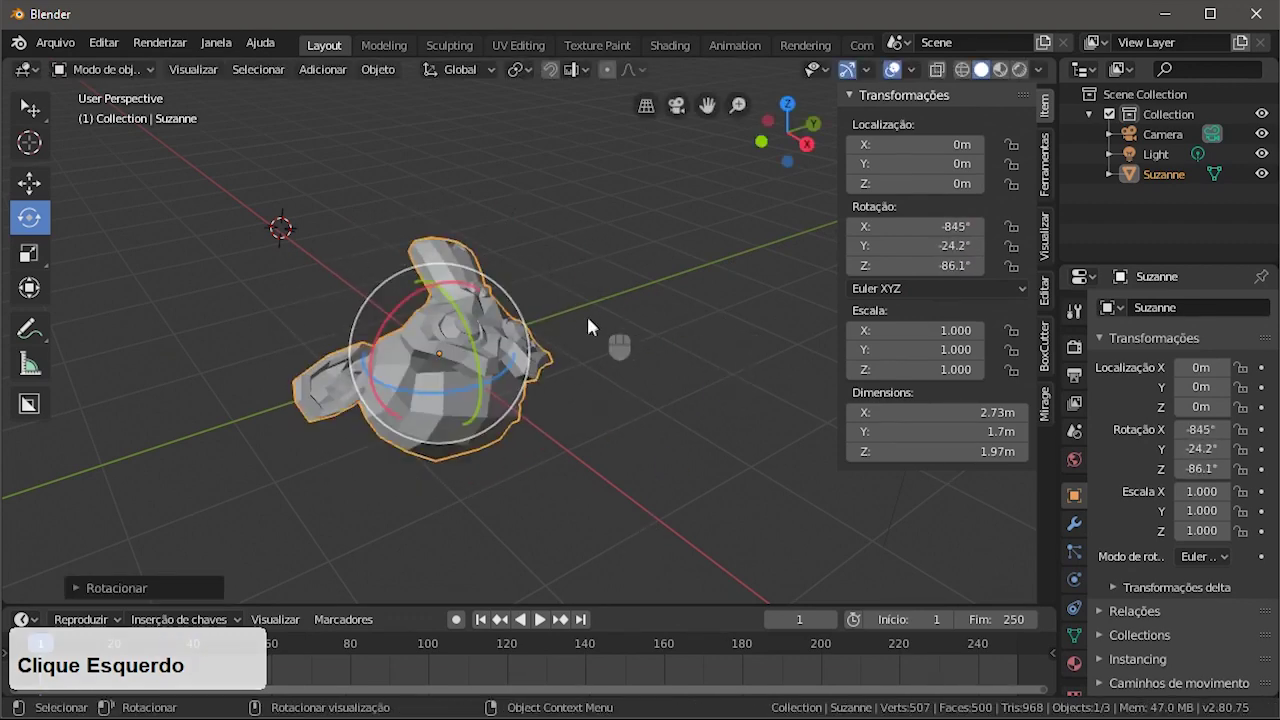
key(ctrl+z)
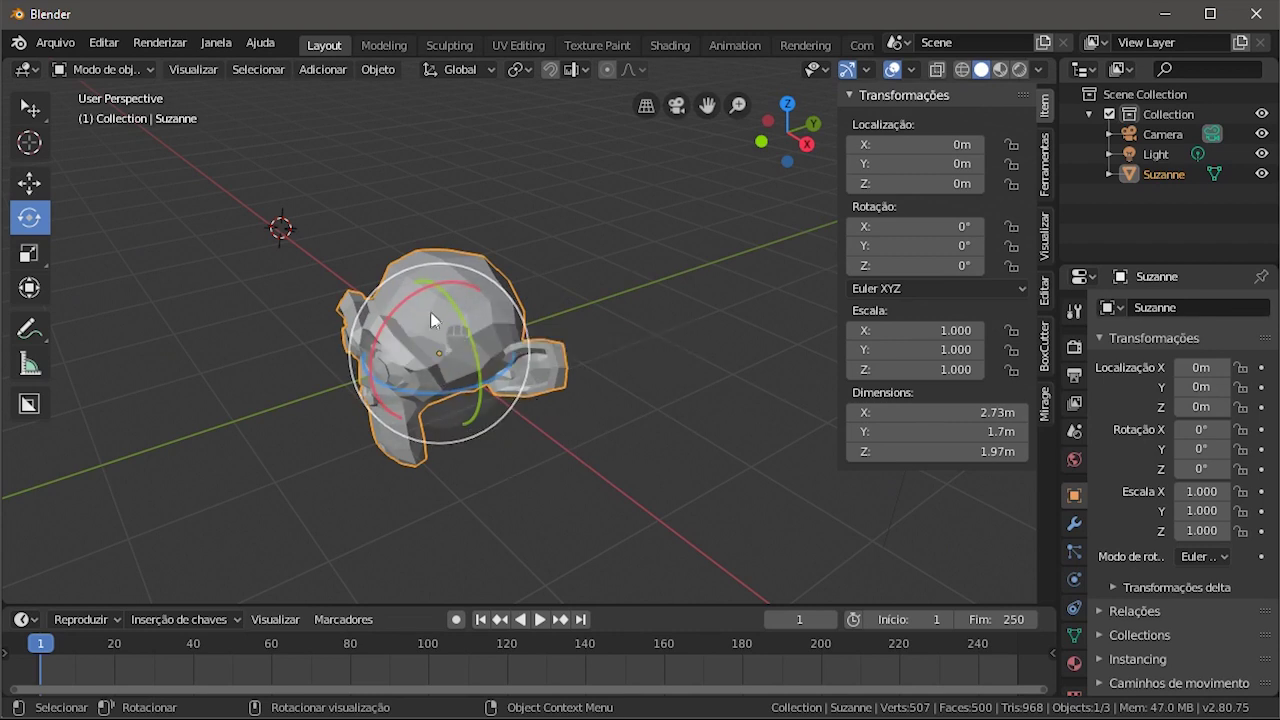
- Try the Rotate command freely and constrained to the global Z, Y and X axes, and cancel it
key(r)
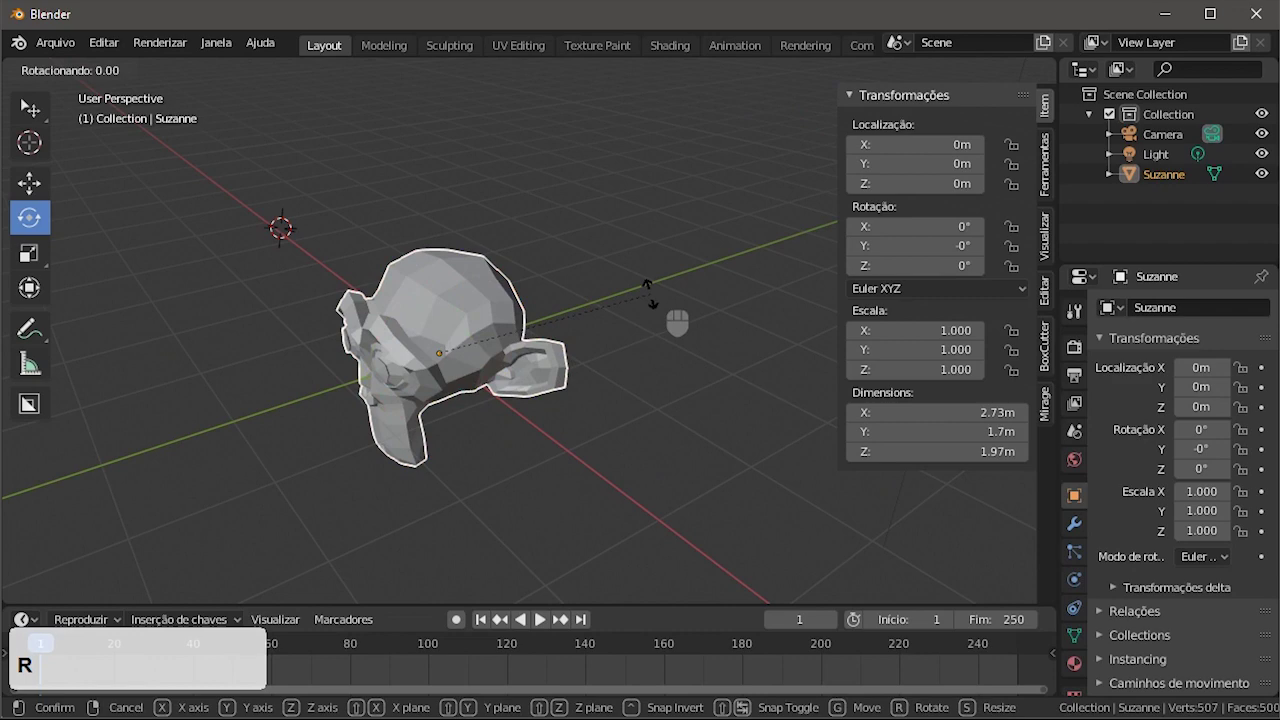
right_click(650, 296)
key(r)
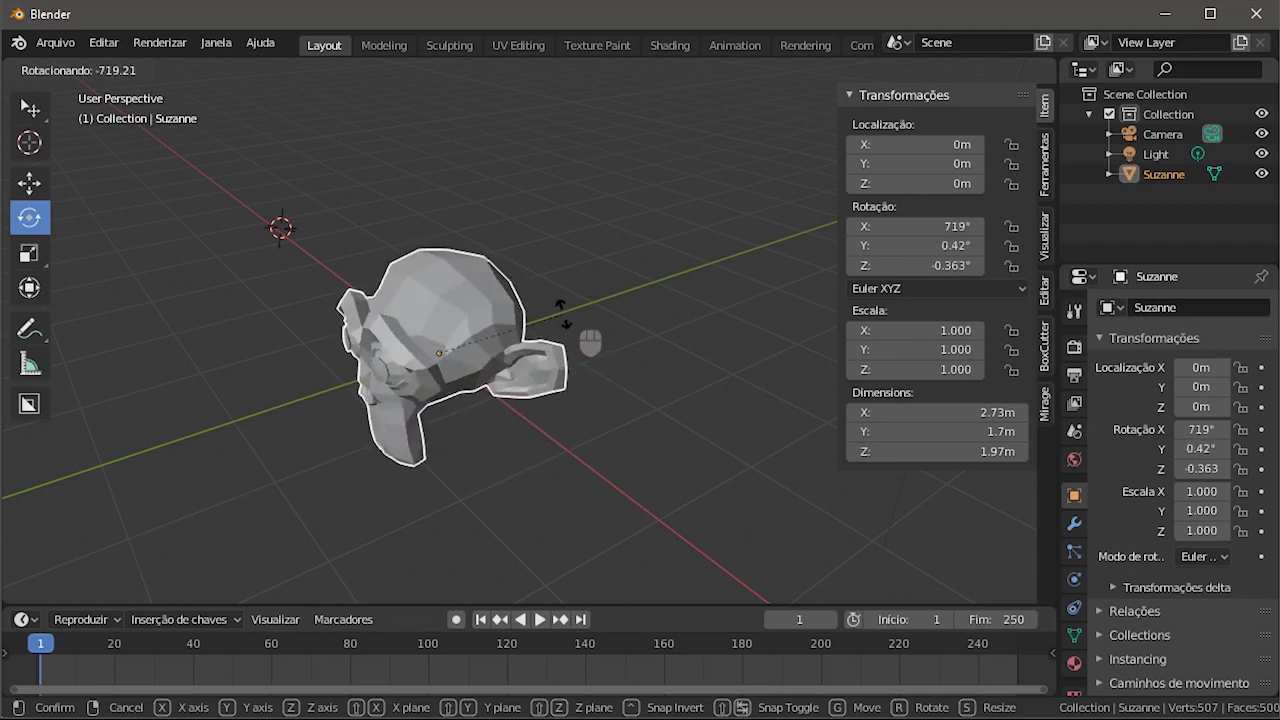
key(z)
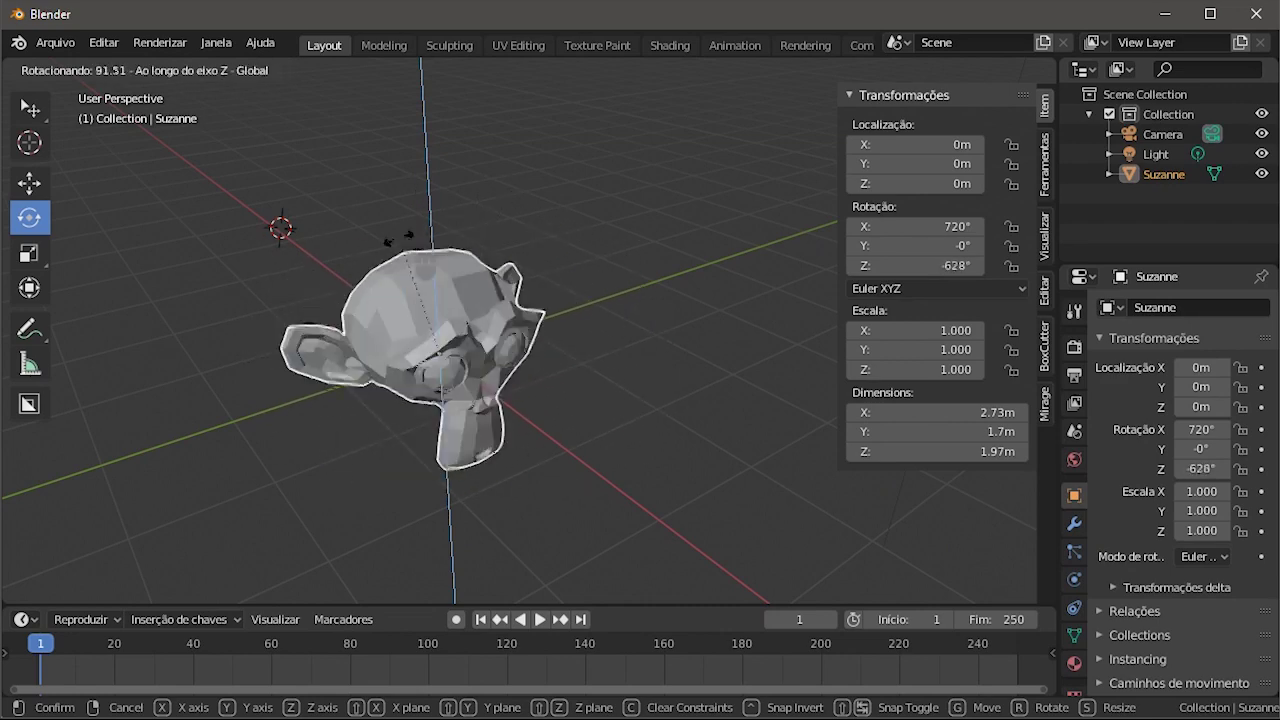
key(y)
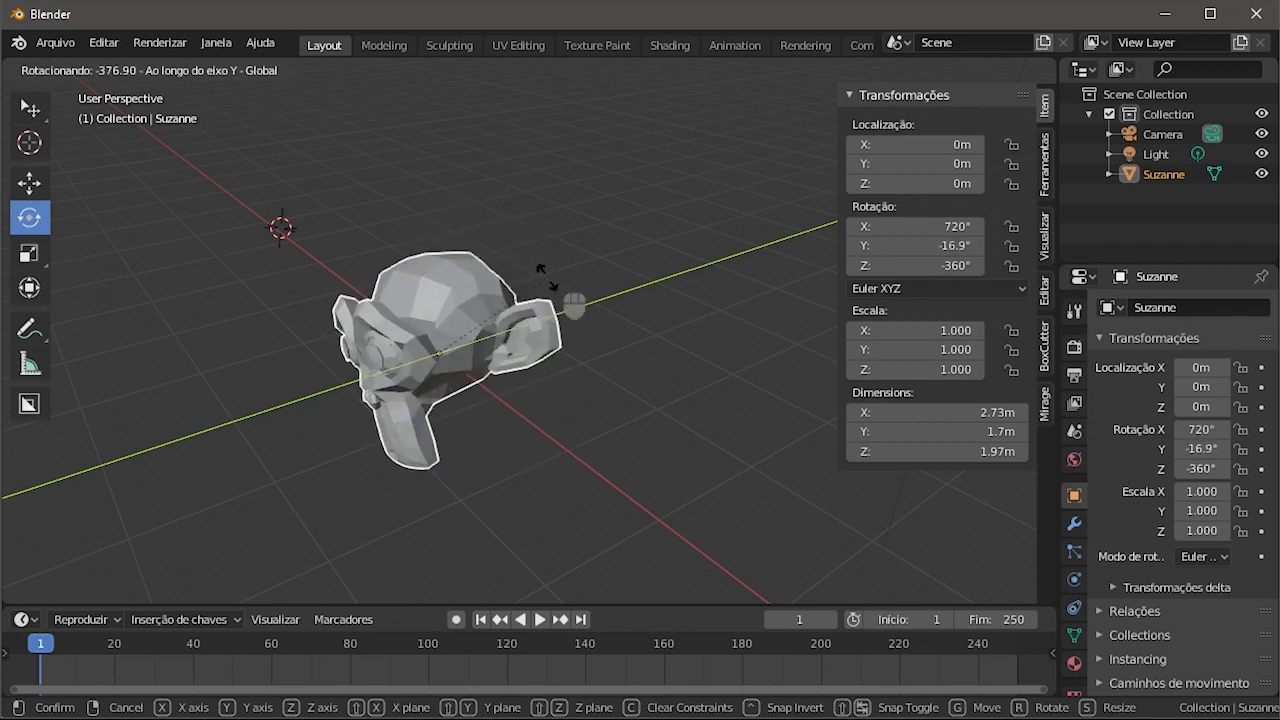
key(x)
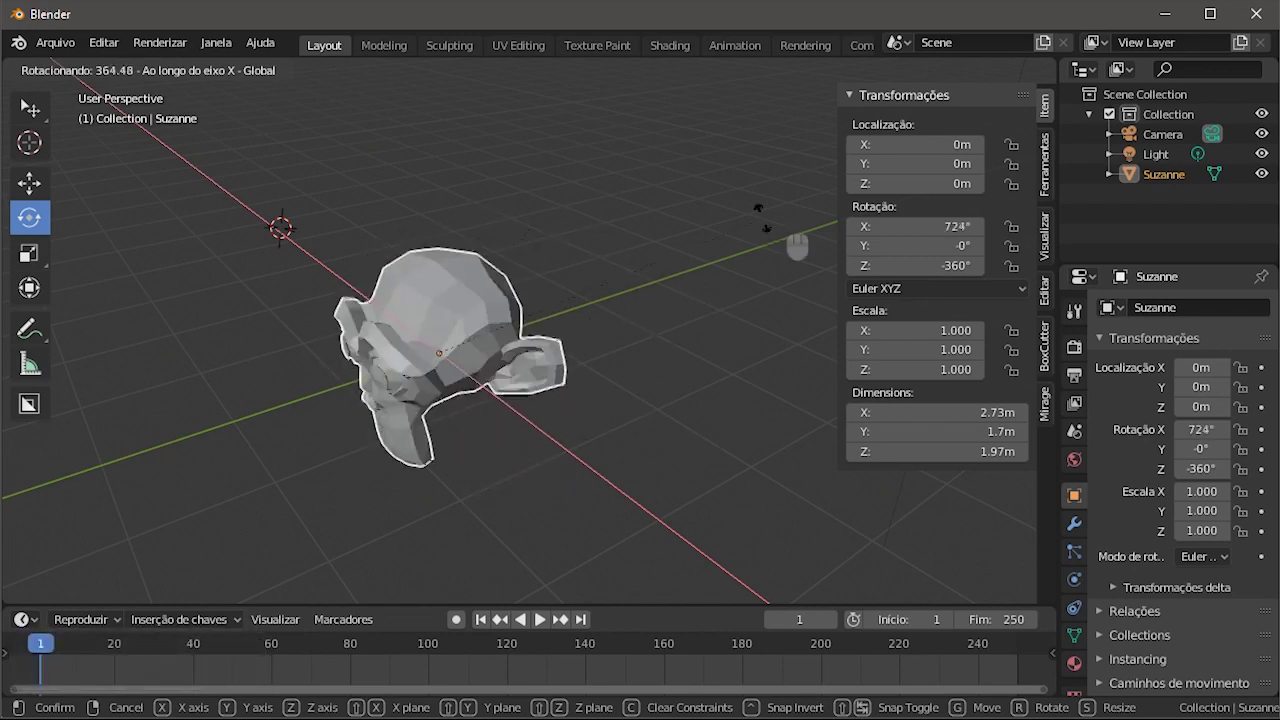
right_click(555, 322)
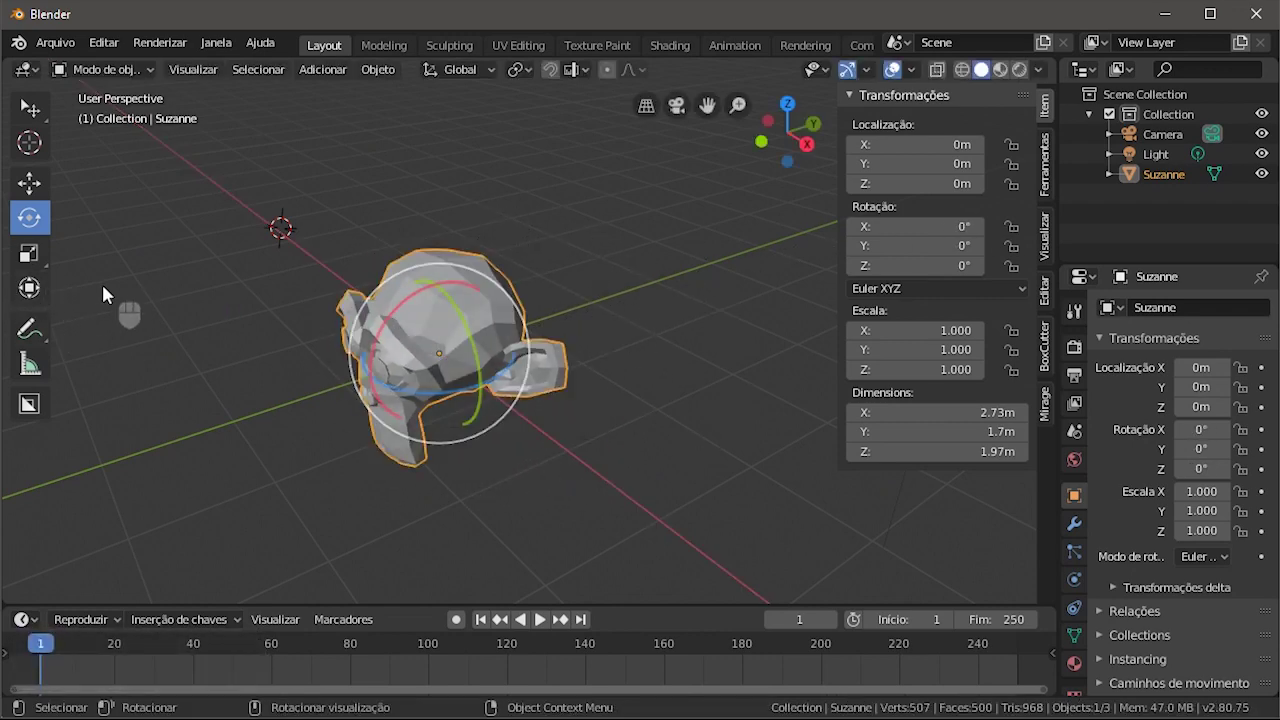
- Switch to the Scale tool and try stretching the monkey along the Z, X and Y axes, undoing each change
click(28, 255)
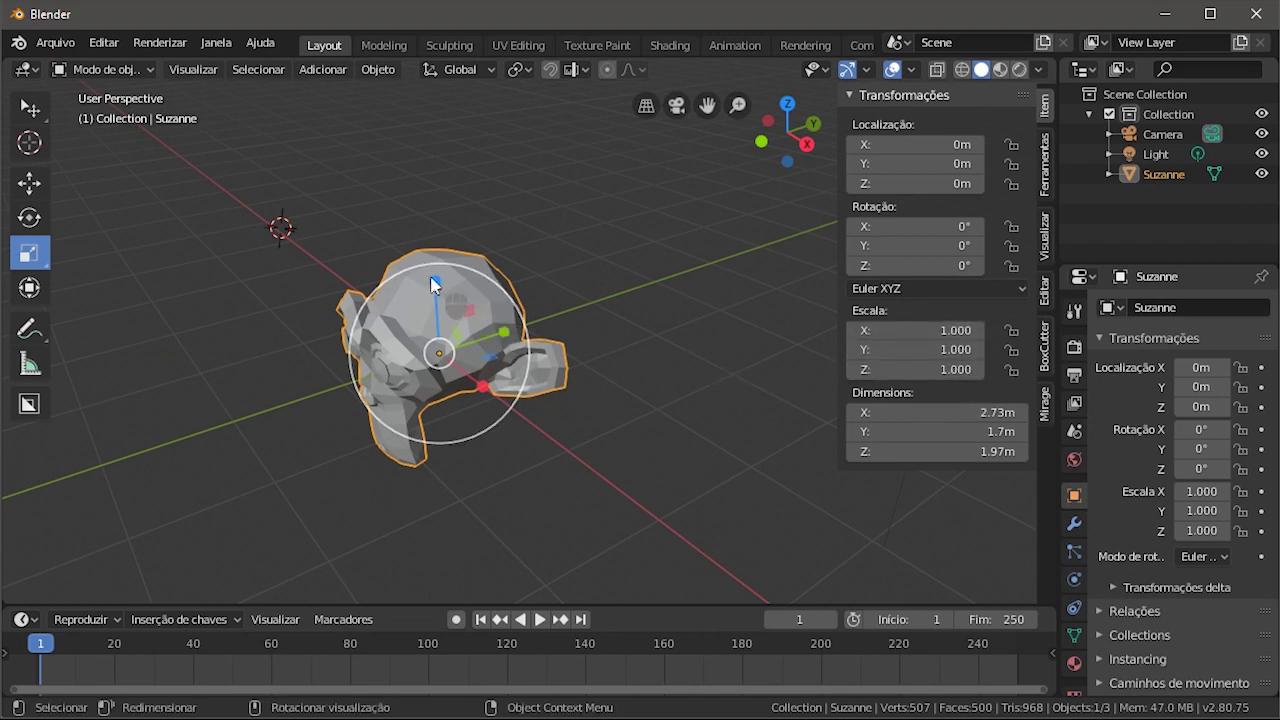
drag(433, 283, 575, 332)
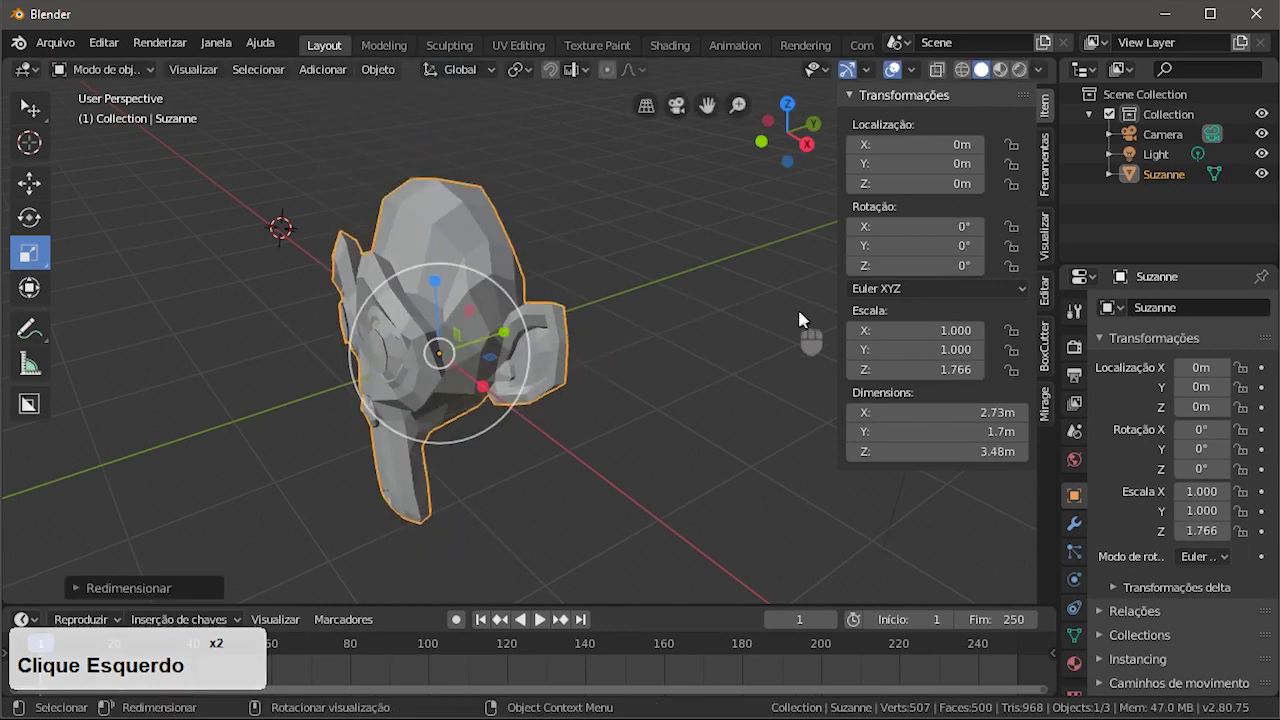
key(ctrl+z)
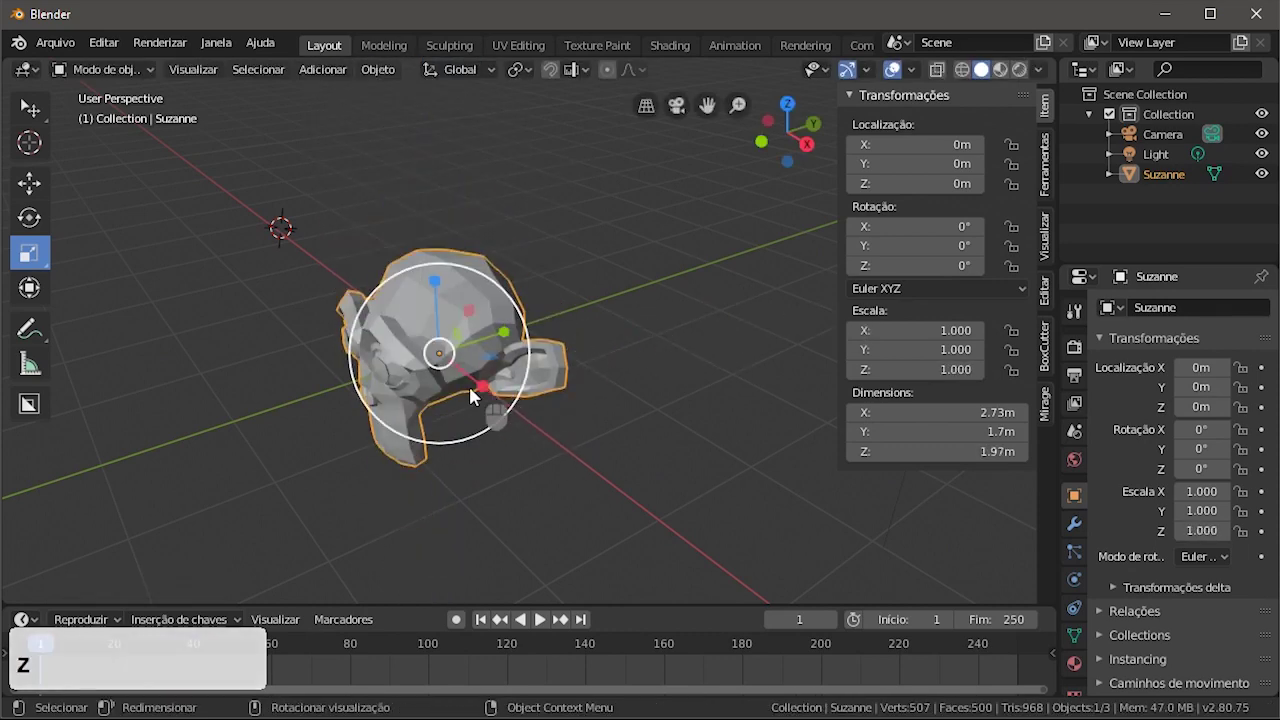
drag(483, 392, 558, 390)
key(ctrl+z)
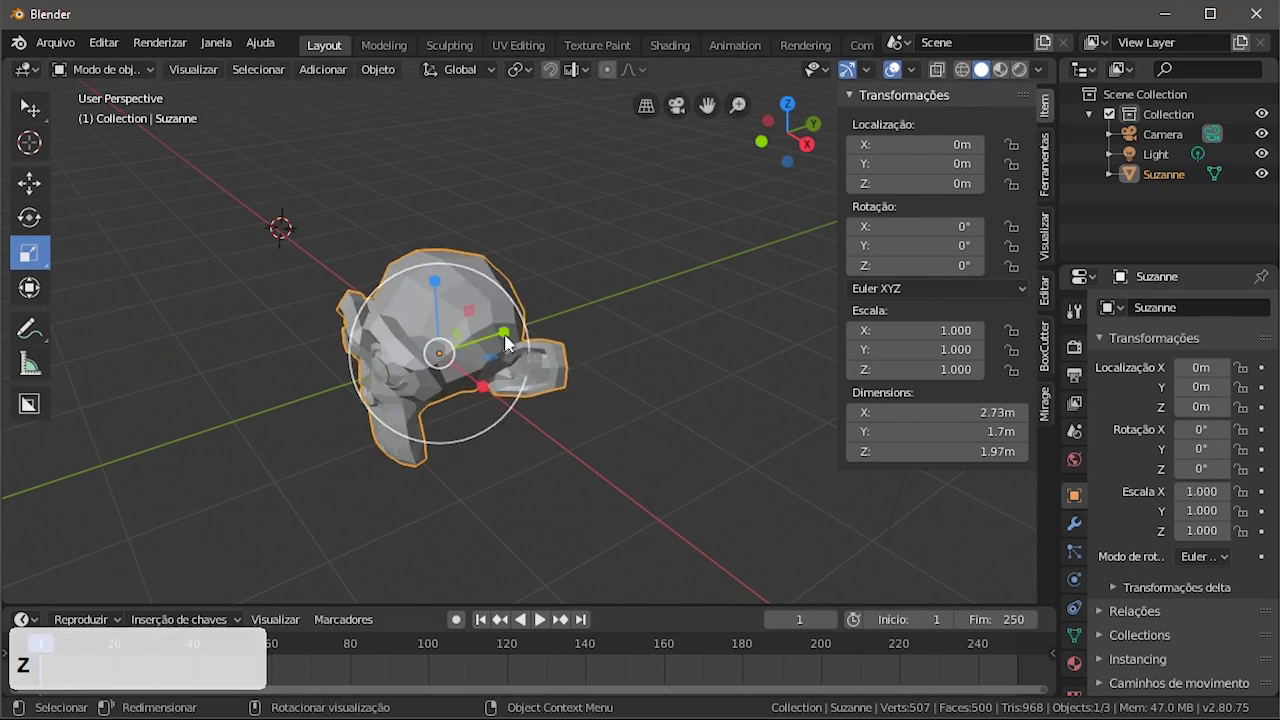
drag(505, 343, 571, 329)
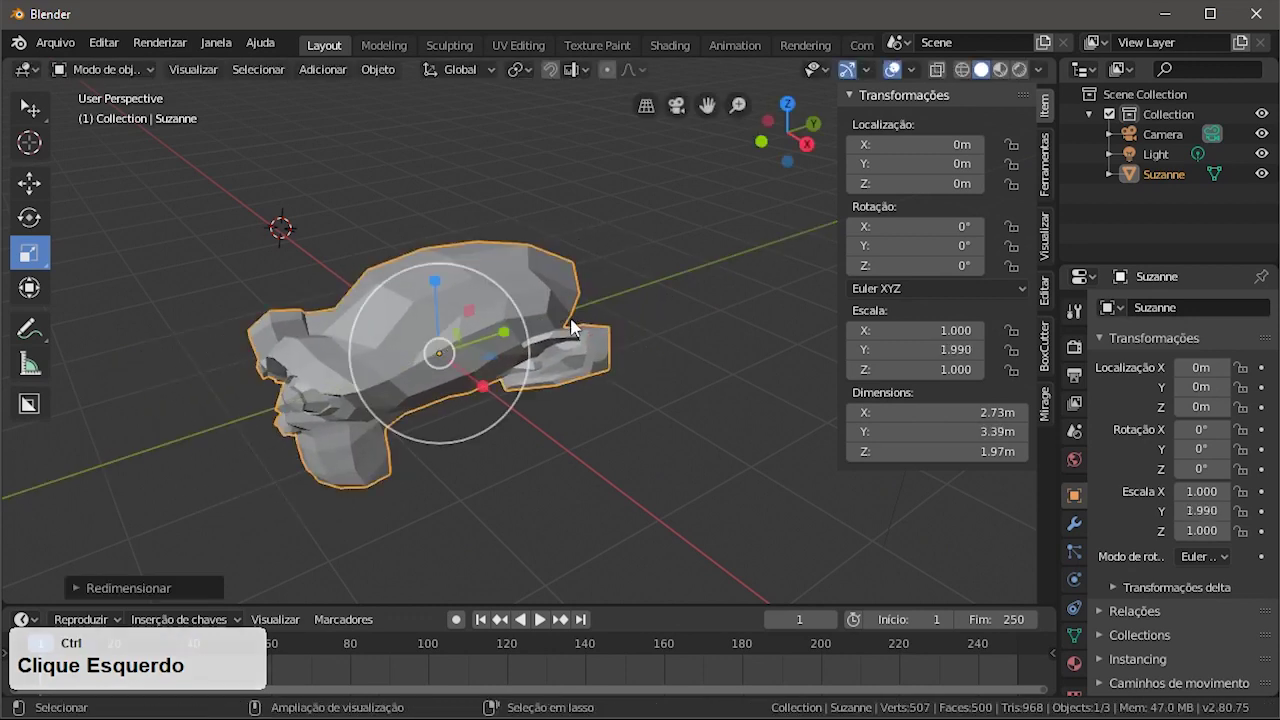
key(ctrl+z)
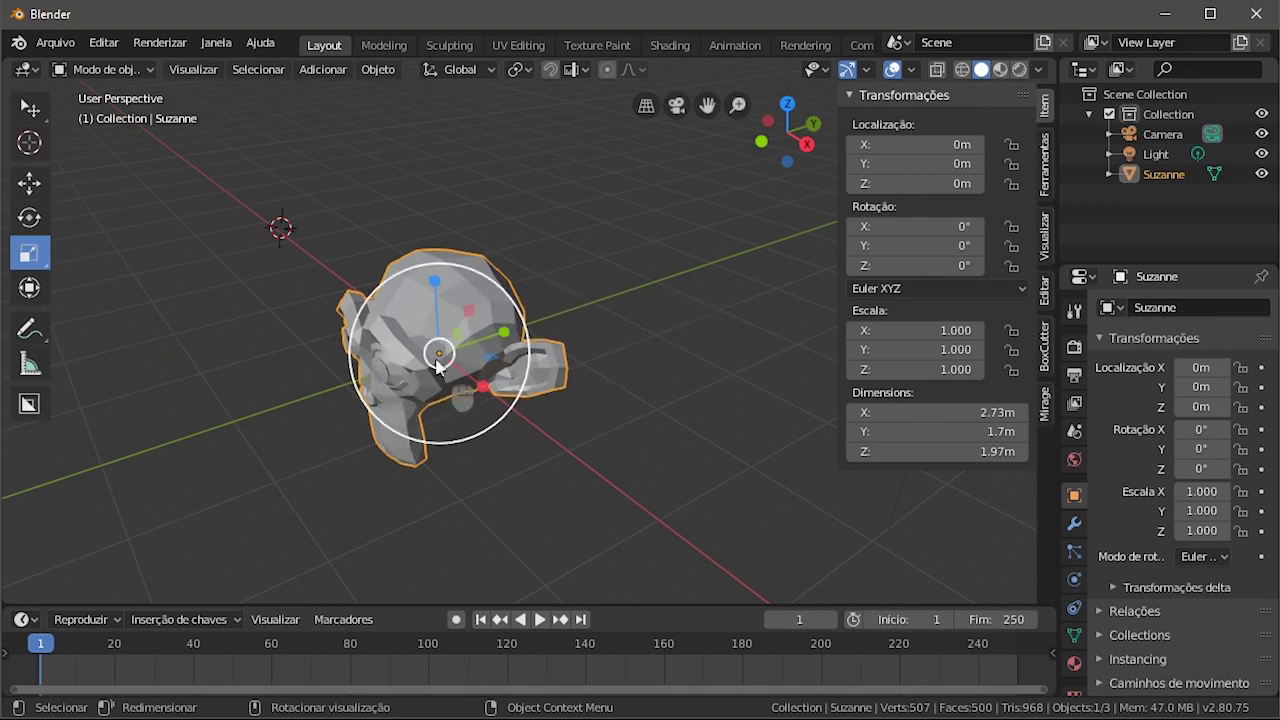
- Try a slight uniform scale and undo it, and enlarge the monkey uniformly to about 1.797
drag(508, 298, 510, 297)
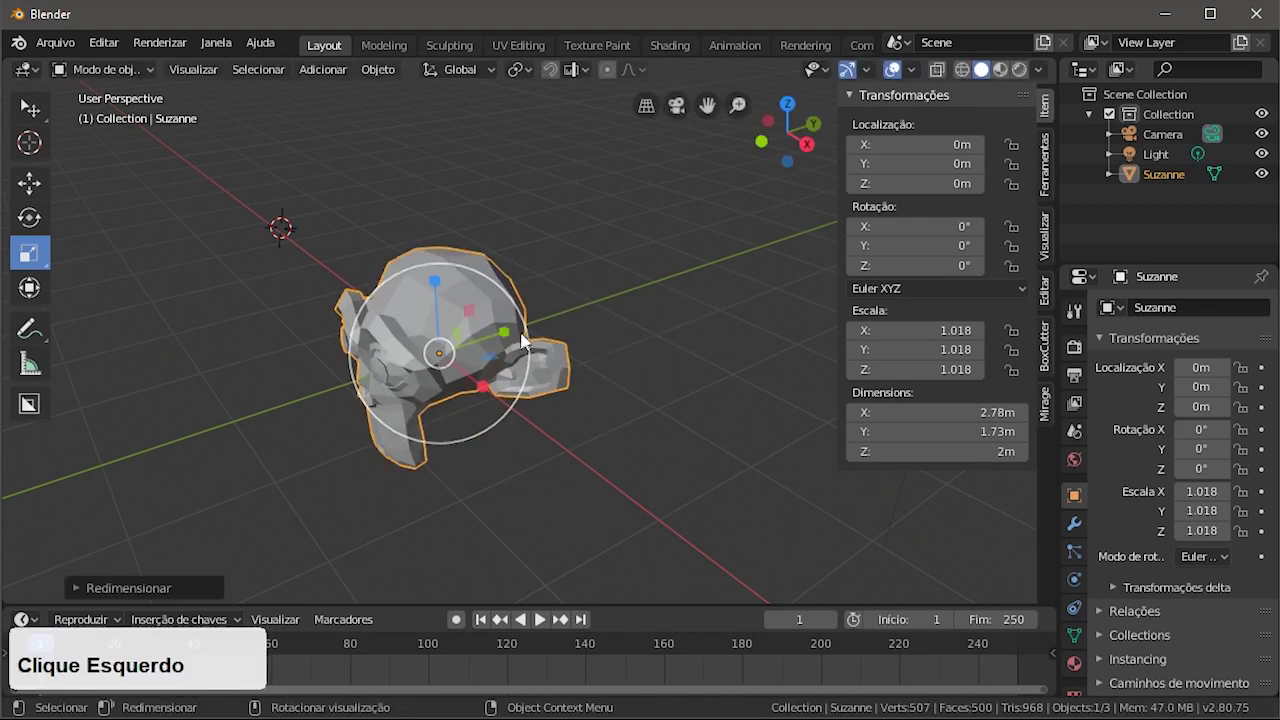
key(ctrl+z)
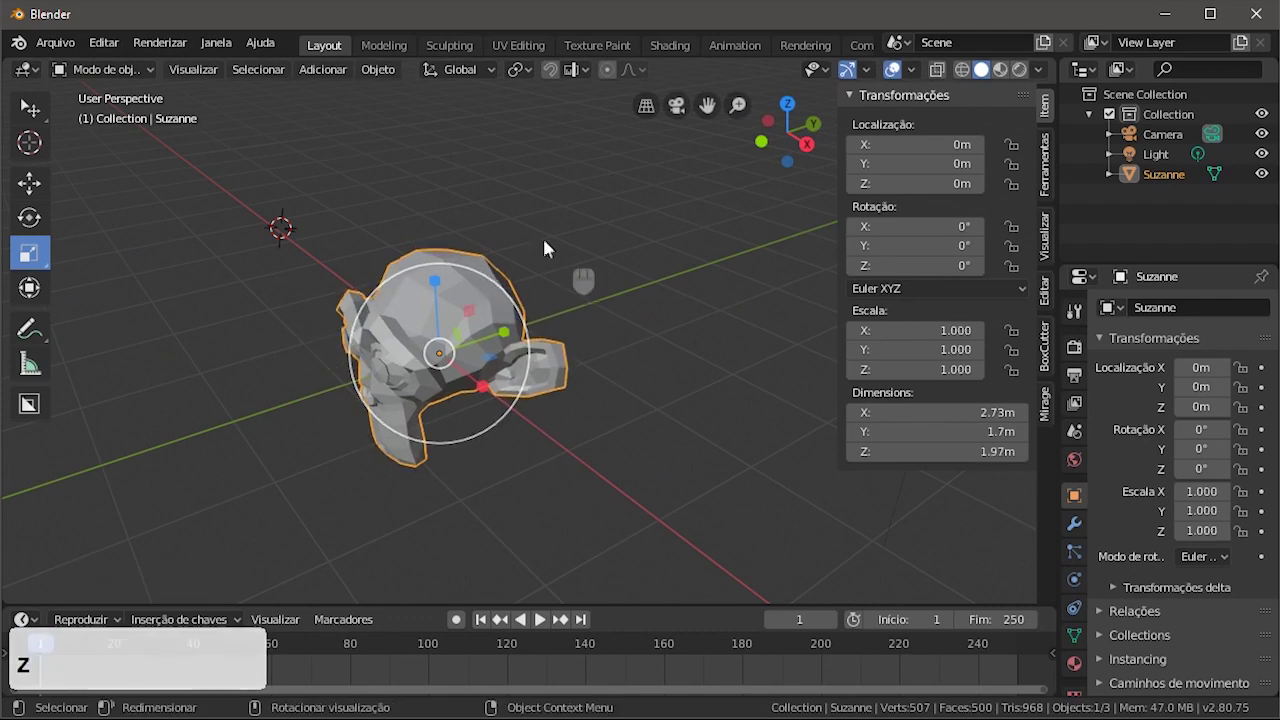
drag(509, 296, 561, 400)
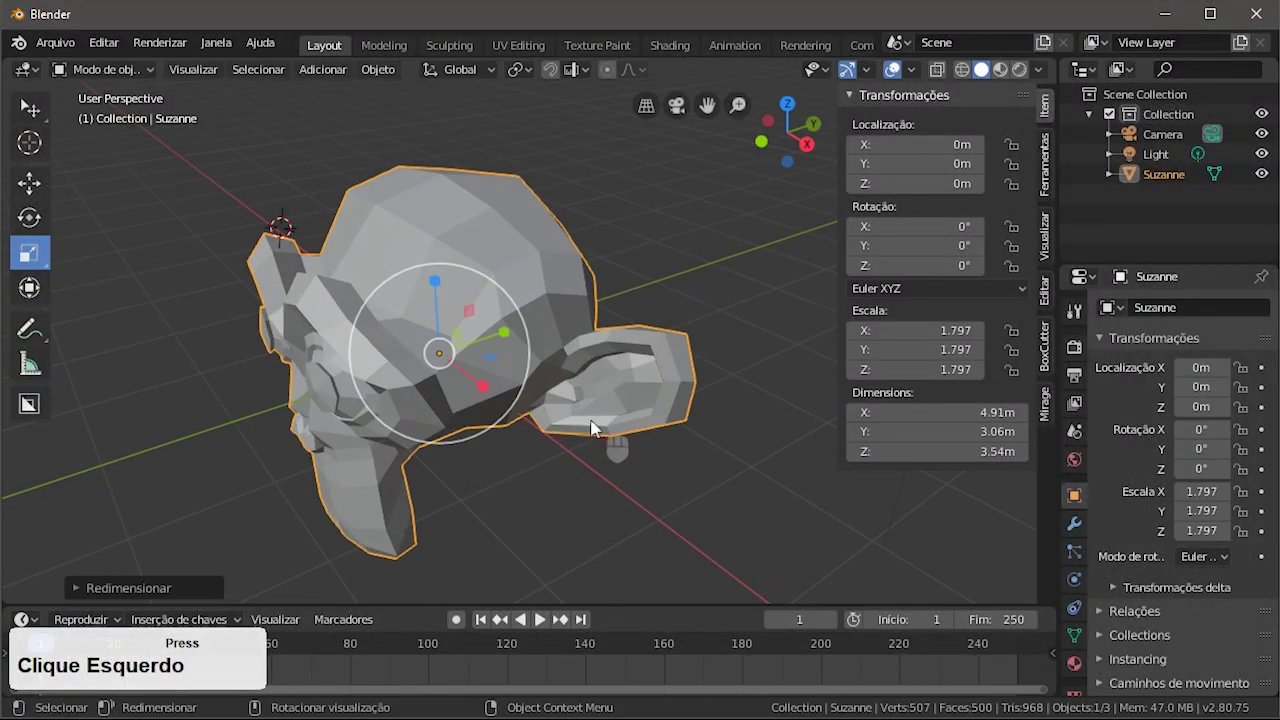
- Enlarge the monkey in the YZ plane twice, bringing its Y and Z scale to about 3.432
middle_drag(330, 445, 523, 334)
scroll(503, 414, down, 2)
scroll(567, 415, up, 2)
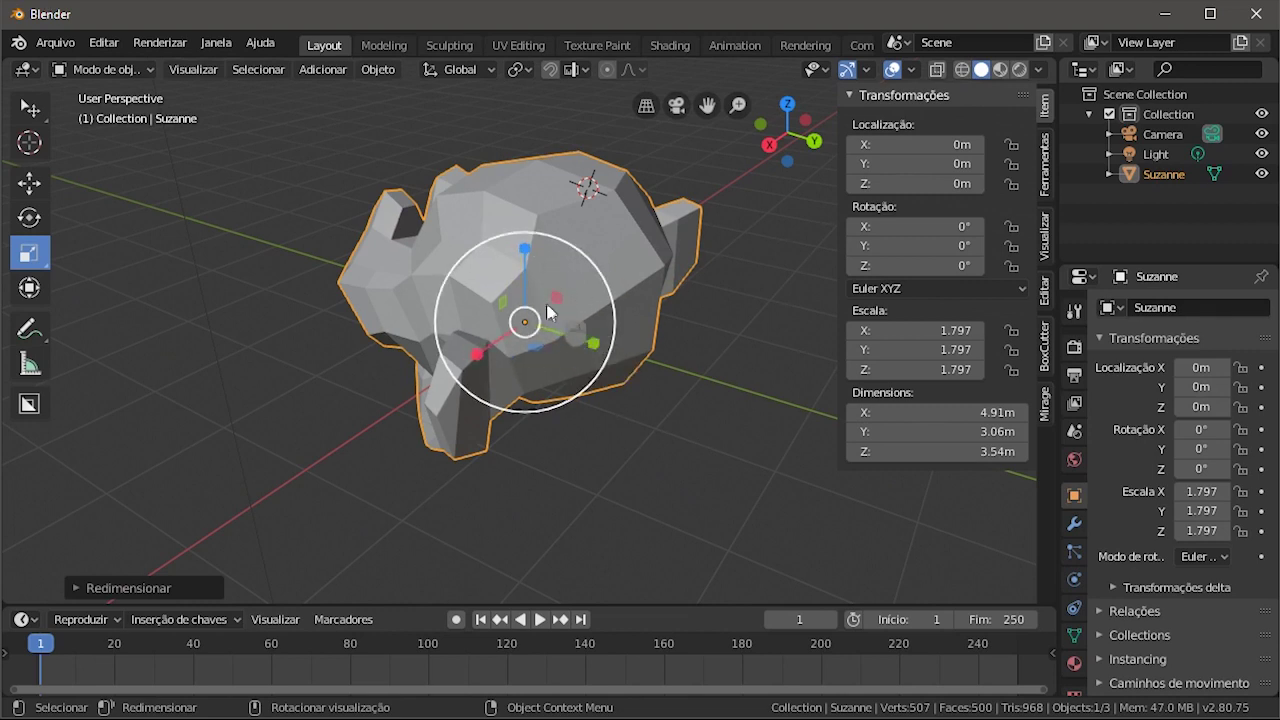
middle_drag(455, 360, 480, 330)
scroll(490, 315, up, 3)
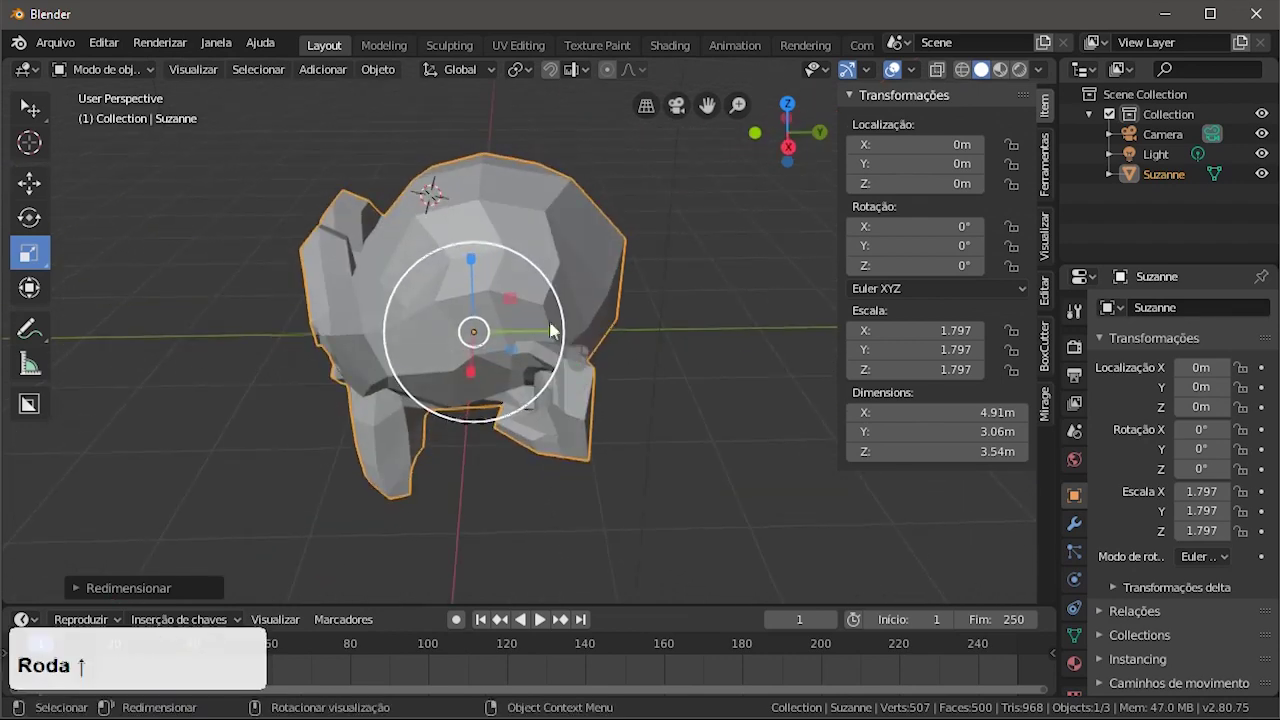
drag(497, 297, 517, 283)
mouse_move(505, 290)
middle_down()
mouse_move(490, 289)
mouse_move(557, 343)
mouse_move(485, 290)
middle_up()
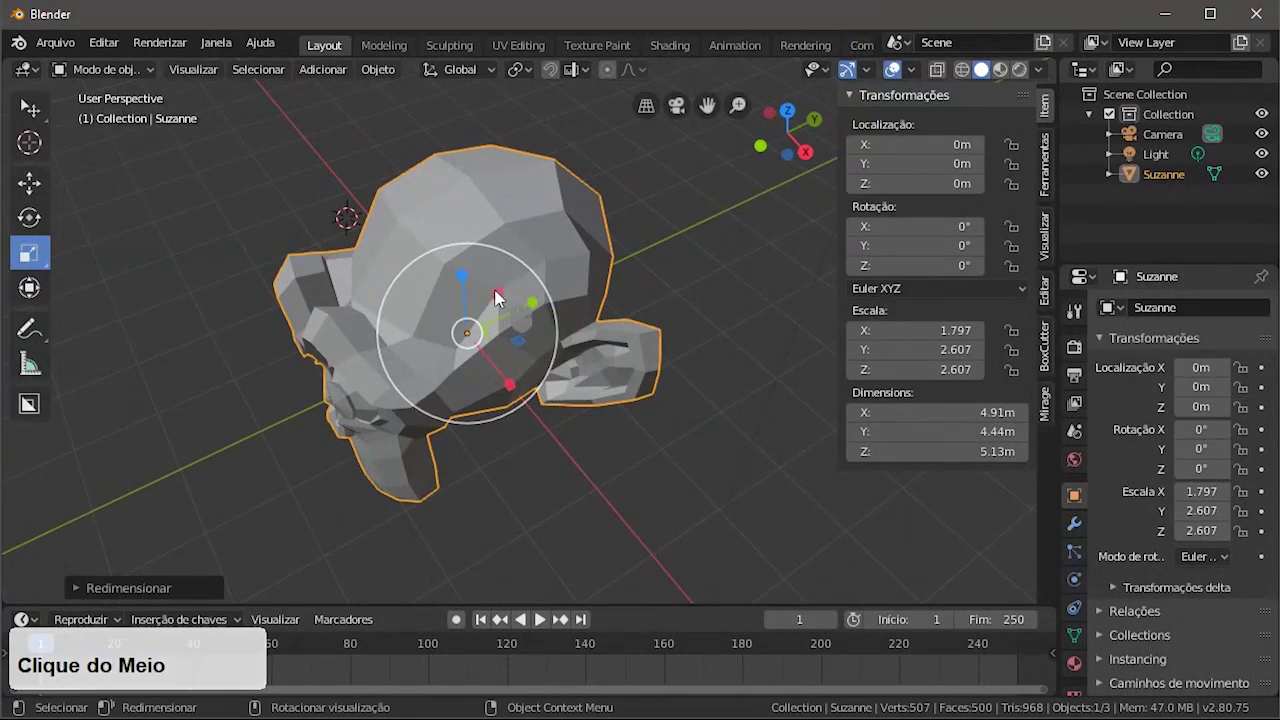
mouse_move(490, 289)
mouse_down()
mouse_move(520, 268)
mouse_move(480, 323)
mouse_move(537, 232)
mouse_move(511, 282)
mouse_up()
- Set the monkey's X, Y and Z scale to 1
double_click(935, 330)
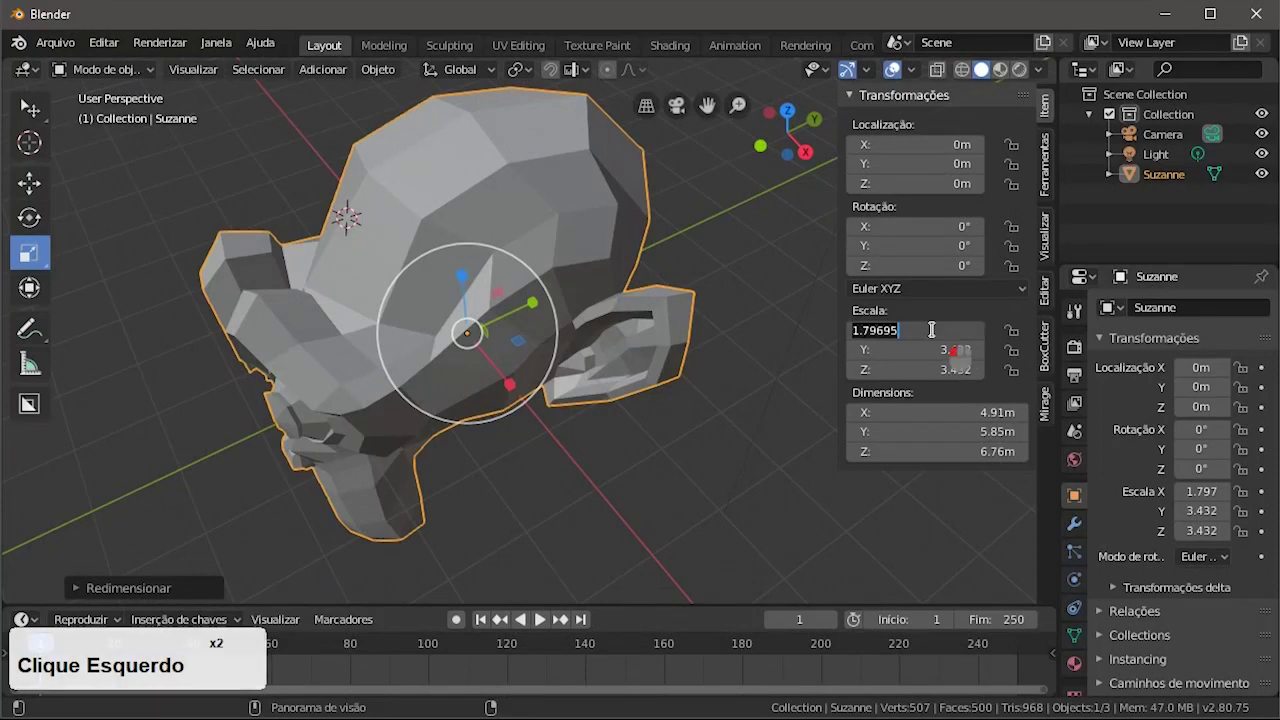
text(1)
key(Return)
double_click(925, 349)
text(1)
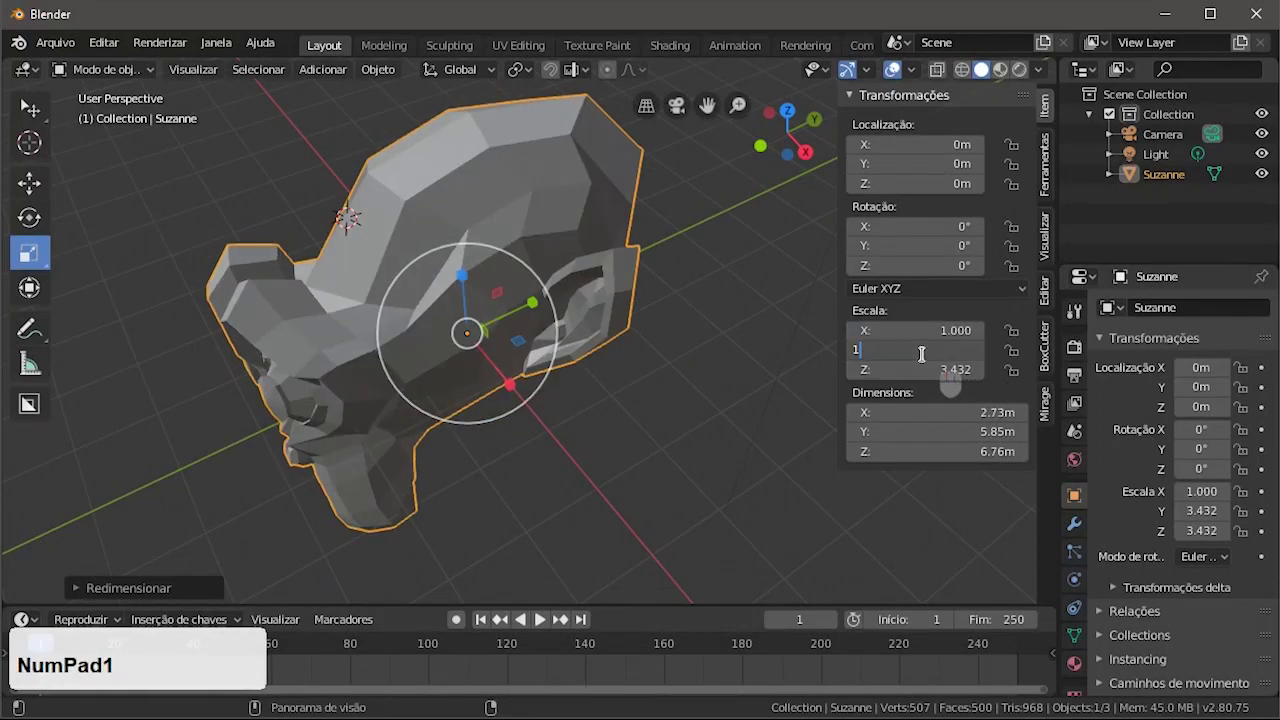
key(Return)
double_click(921, 369)
text(1)
key(Return)
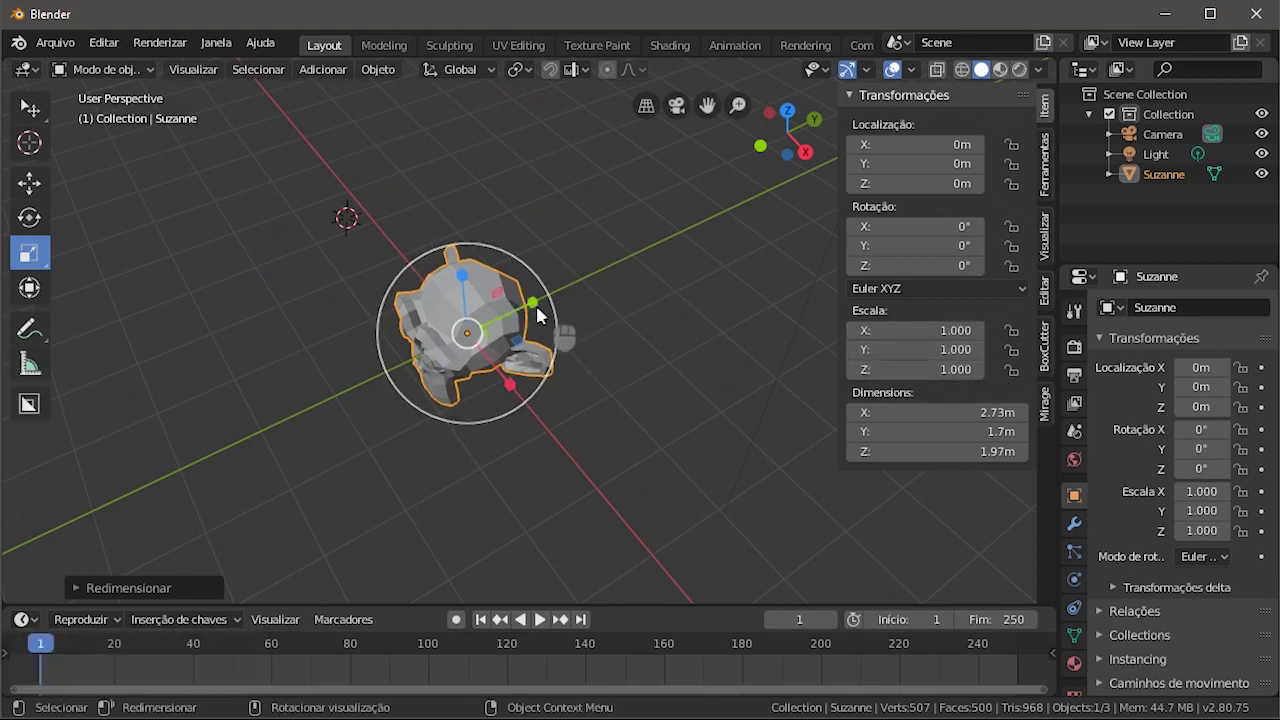
- Scale the monkey in the YZ plane to about 2.292, and set its Y and Z scale back to 1
drag(496, 292, 627, 250)
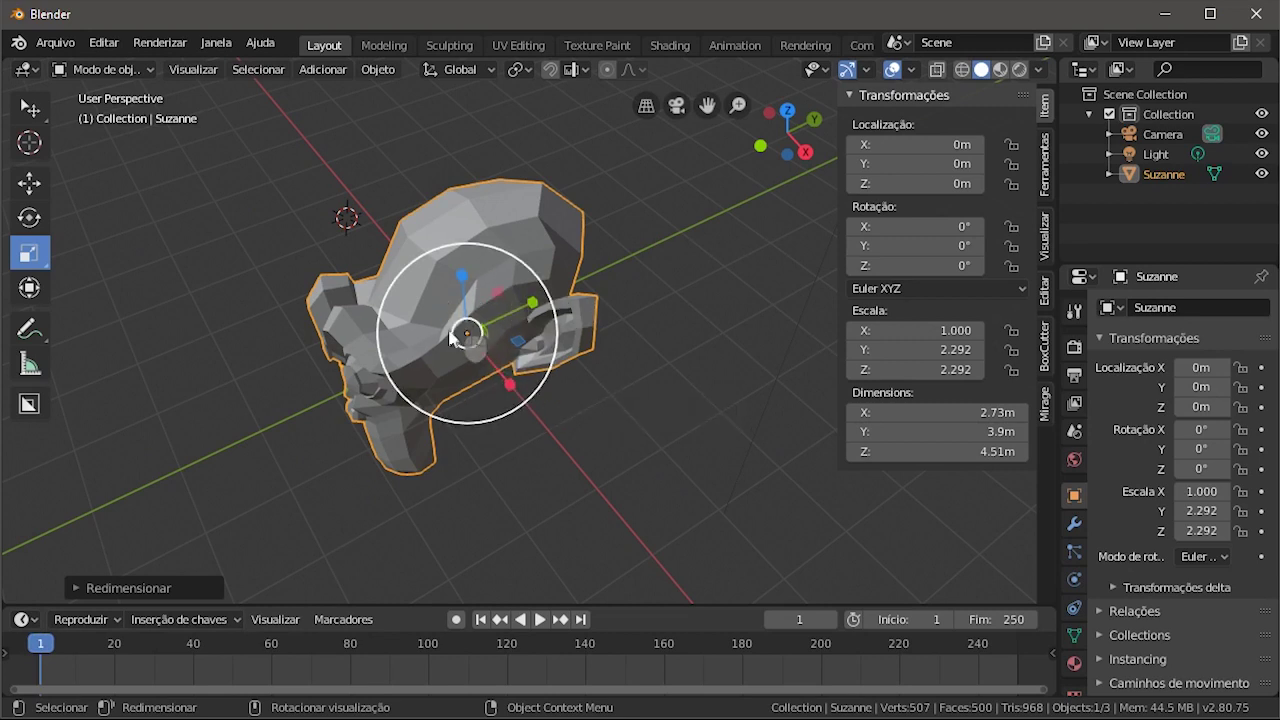
double_click(942, 349)
text(1)
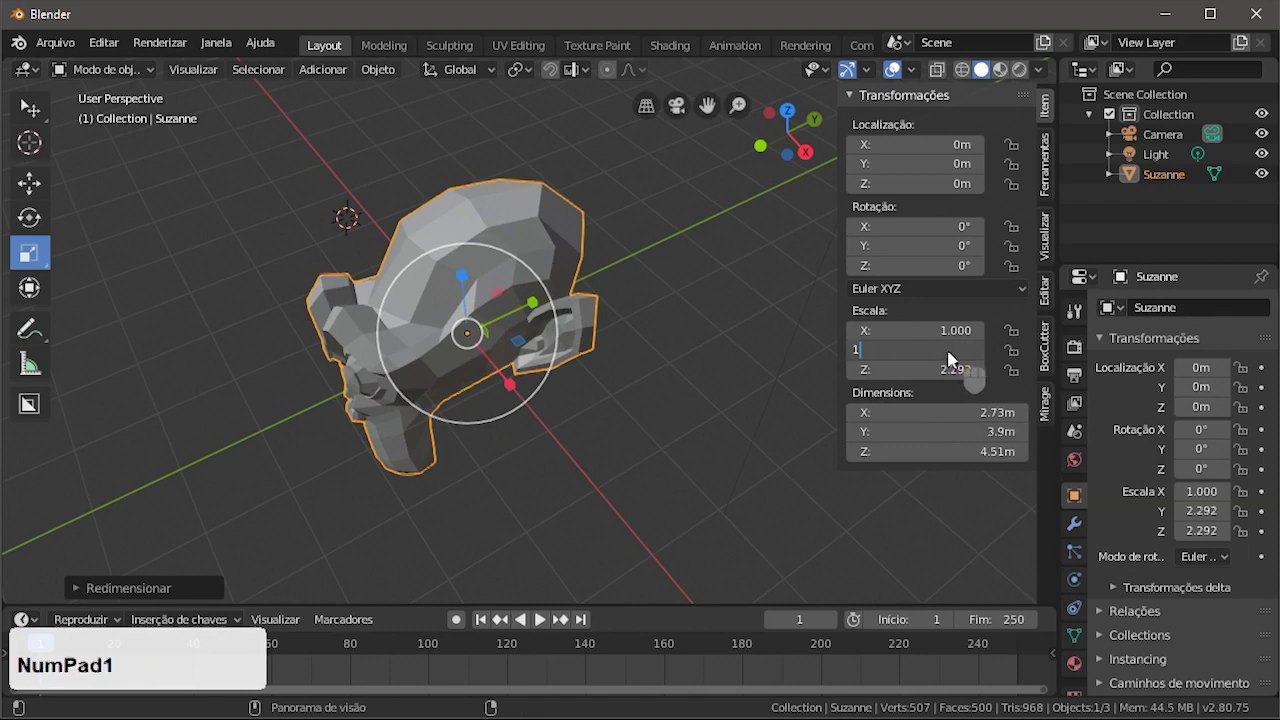
key(Tab)
text(1)
key(Return)
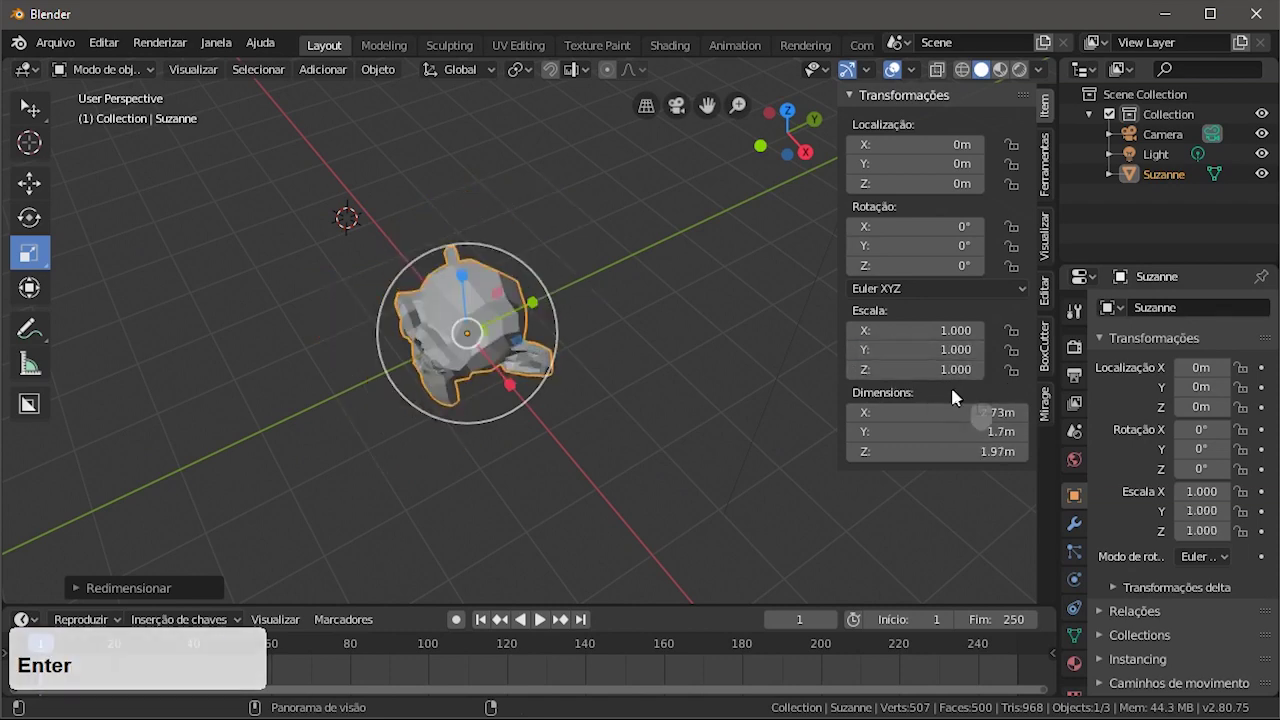
- Scale the monkey in the XY plane to about 1.950 and undo the change
drag(535, 346, 581, 366)
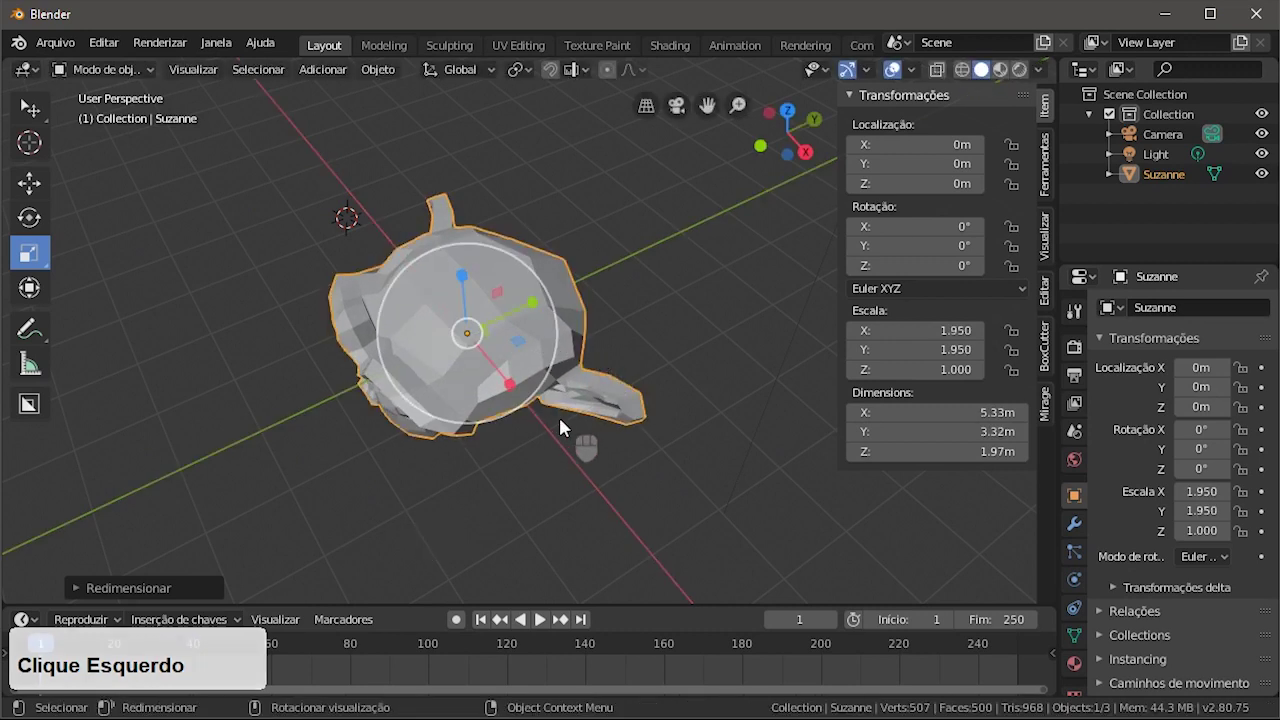
key(ctrl+z)
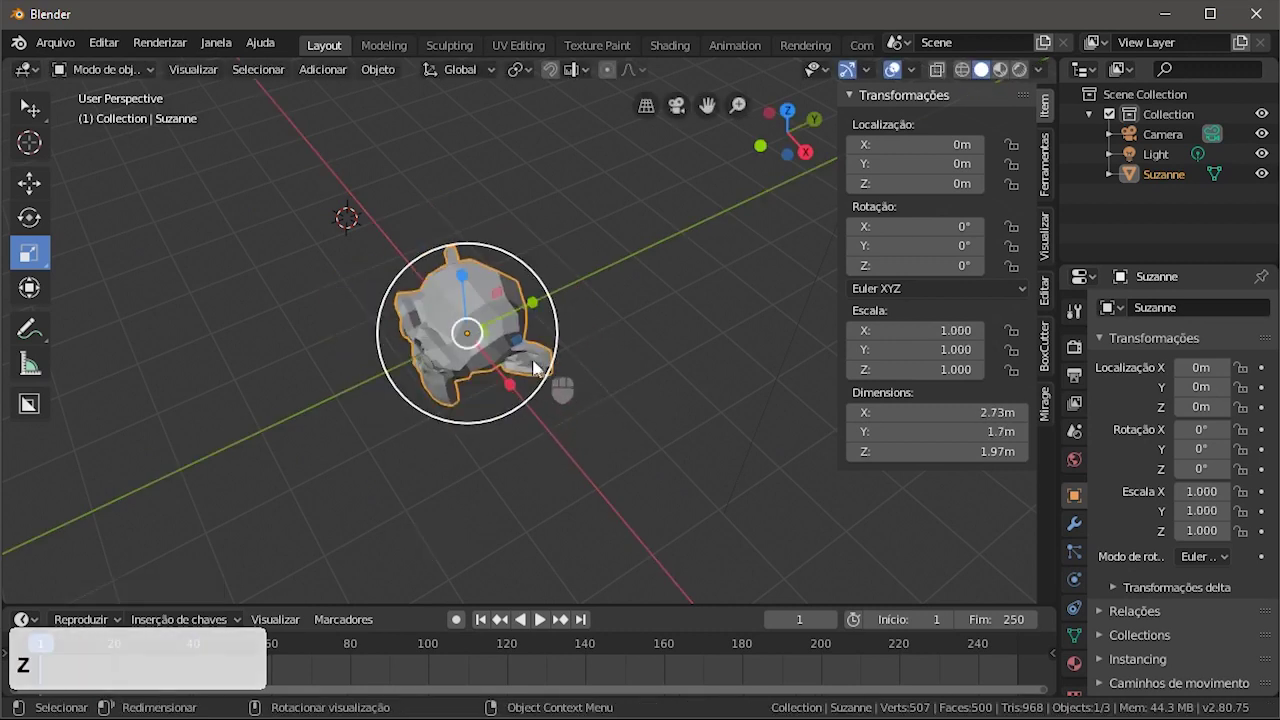
middle_drag(488, 363, 206, 310)
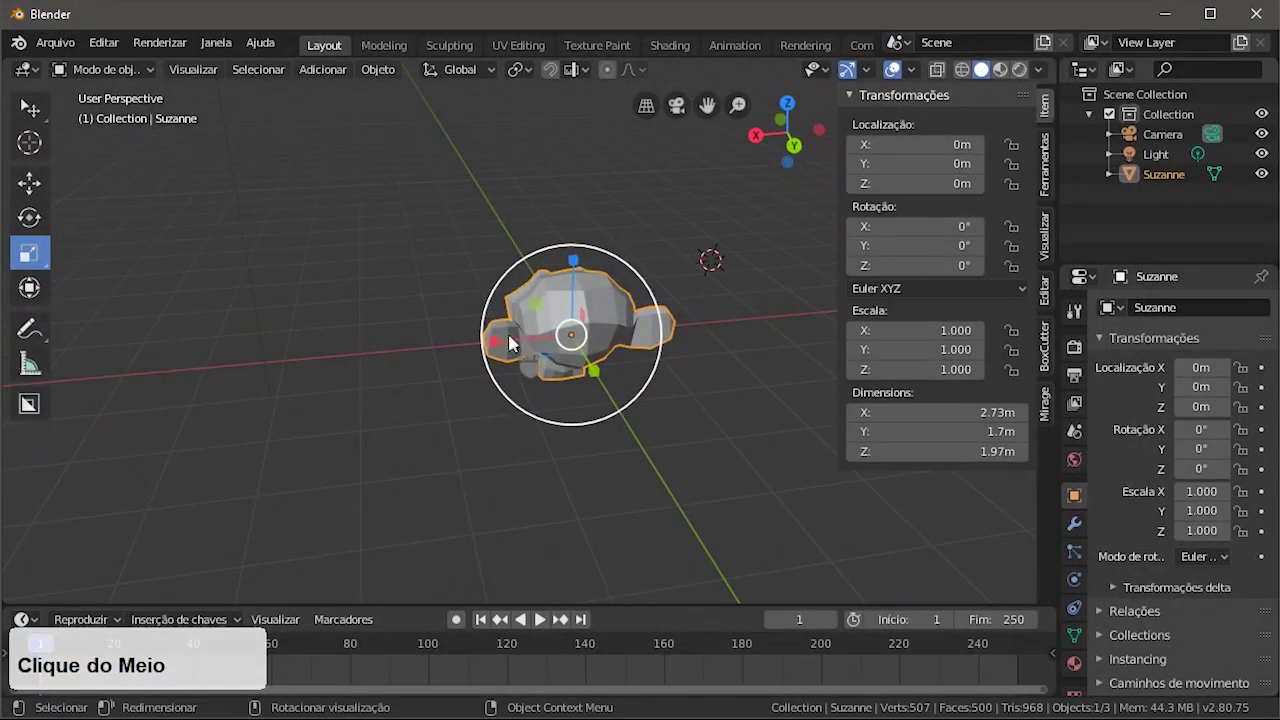
- Scale the monkey in the XZ plane to about 2.285 and undo the change
drag(537, 302, 474, 298)
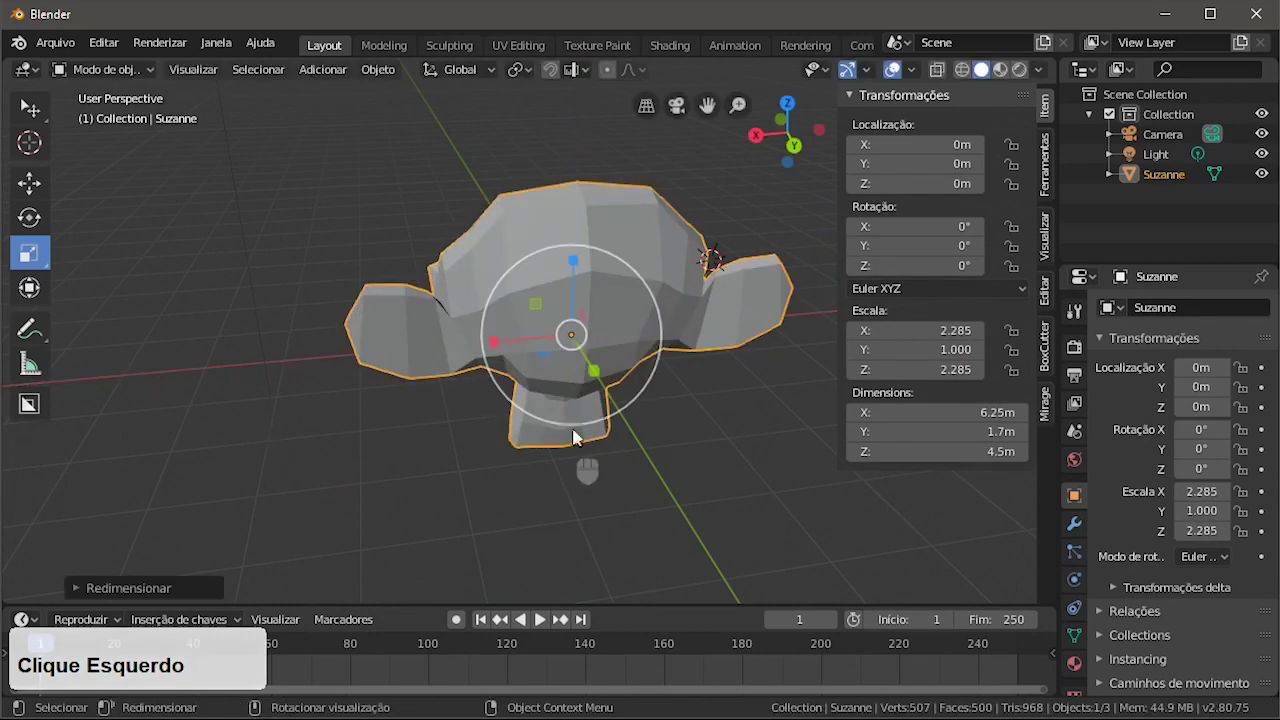
middle_drag(314, 266, 565, 310)
key(ctrl+z)
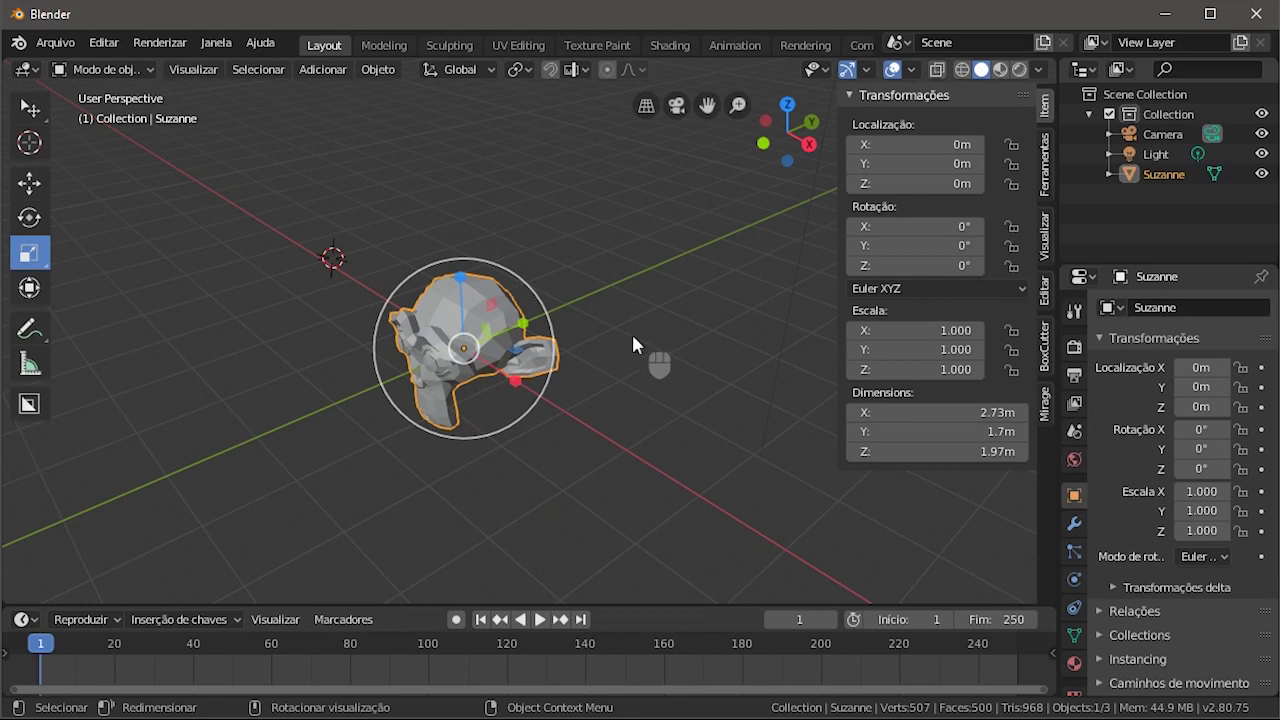
- Scale the monkey along the Y axis to about 1.382 and undo the change
key(s)
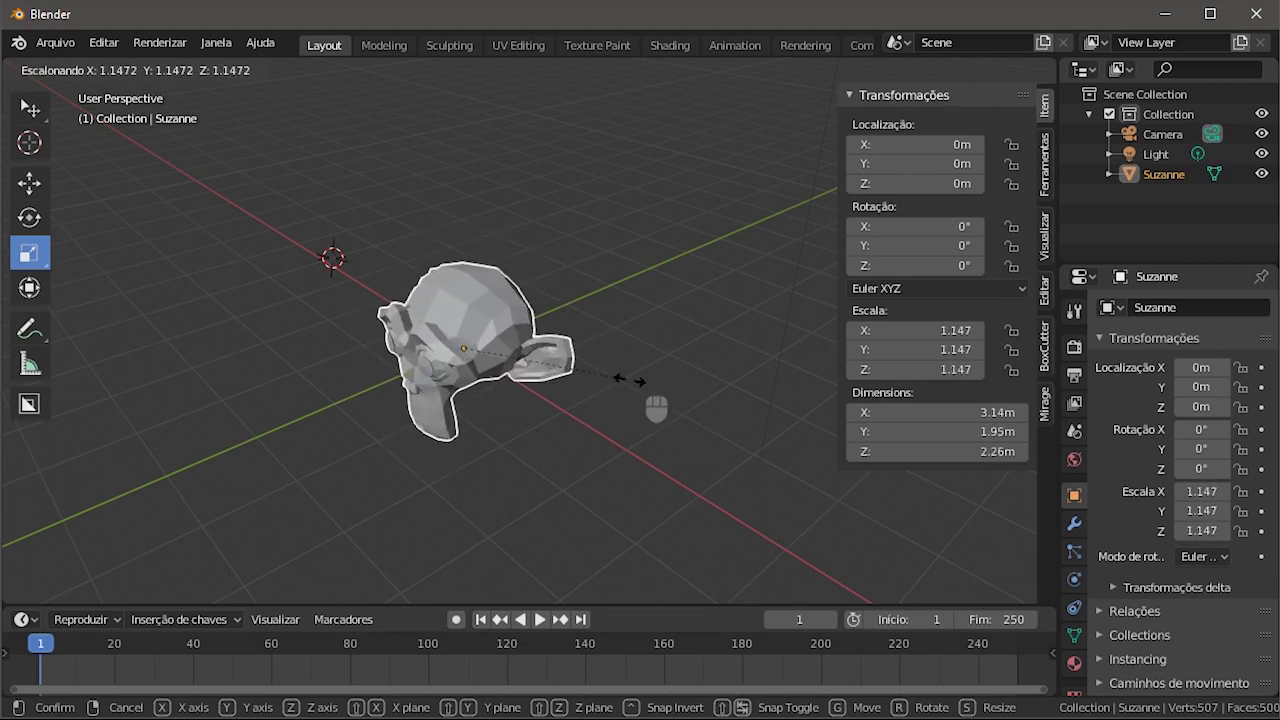
key(y)
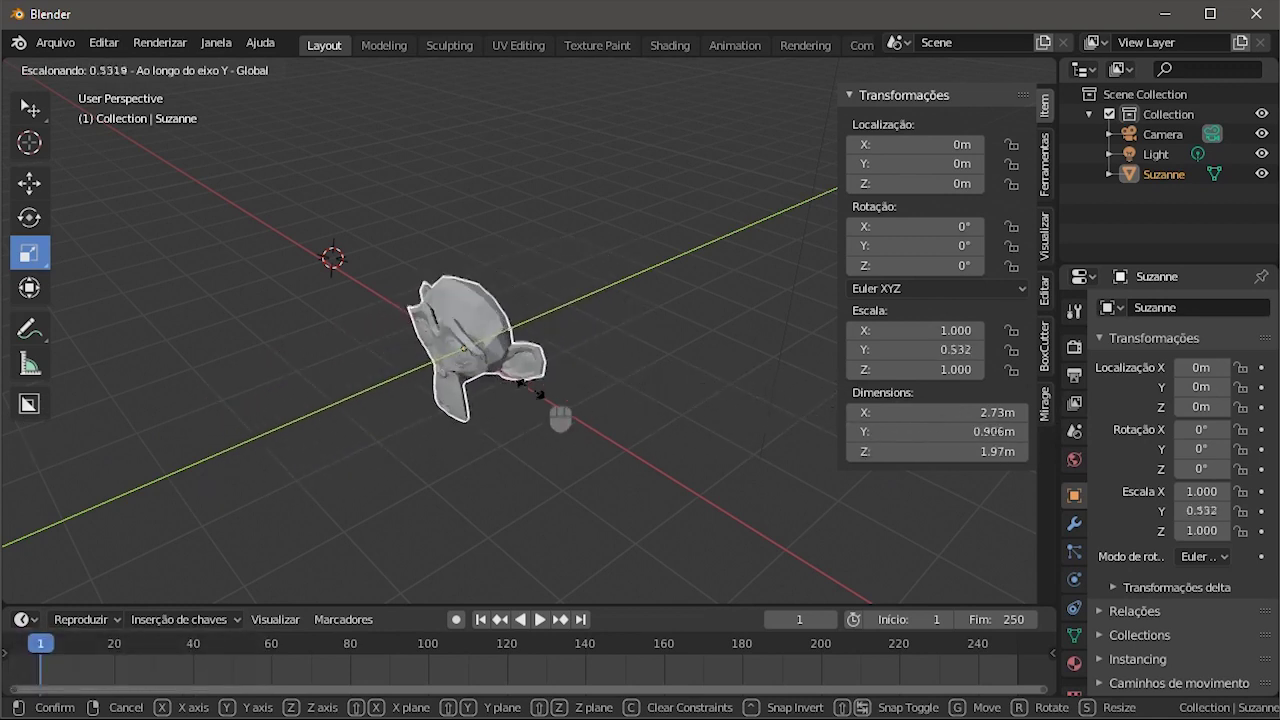
click(663, 399)
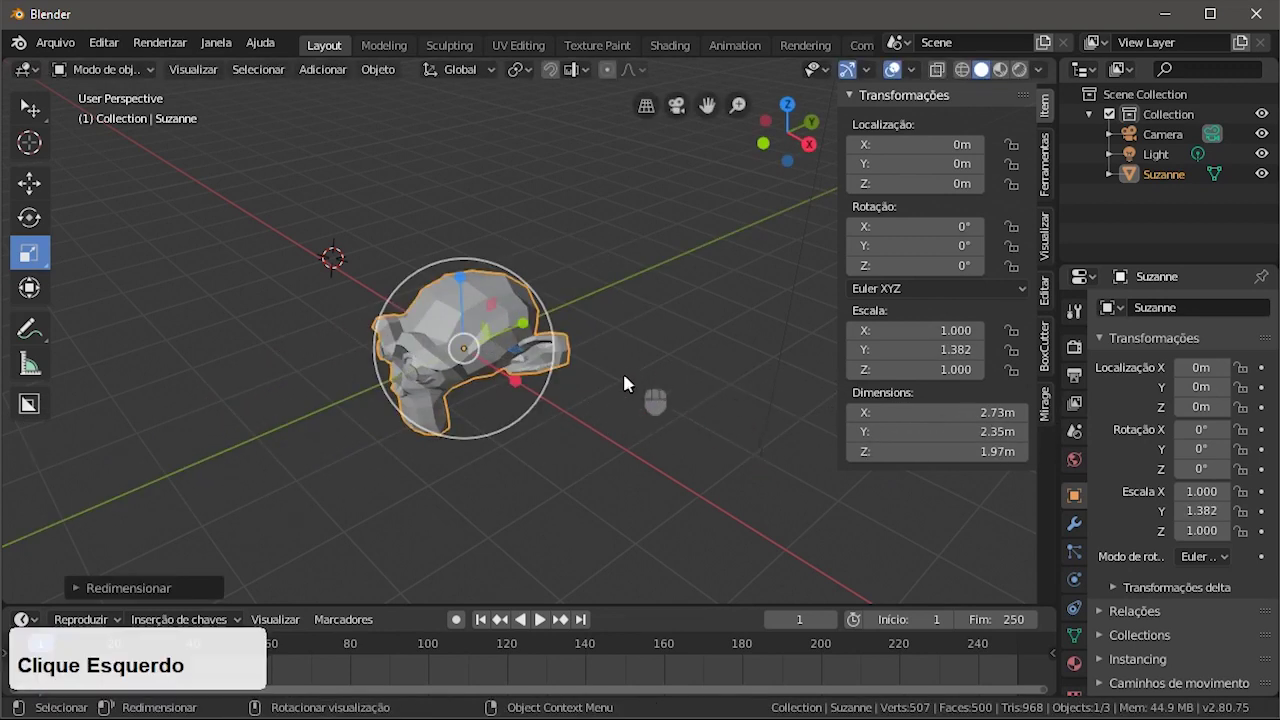
key(ctrl+z)
- Try scaling the monkey along the X axis, to about 1.452 and again to about 1.325
key(s)
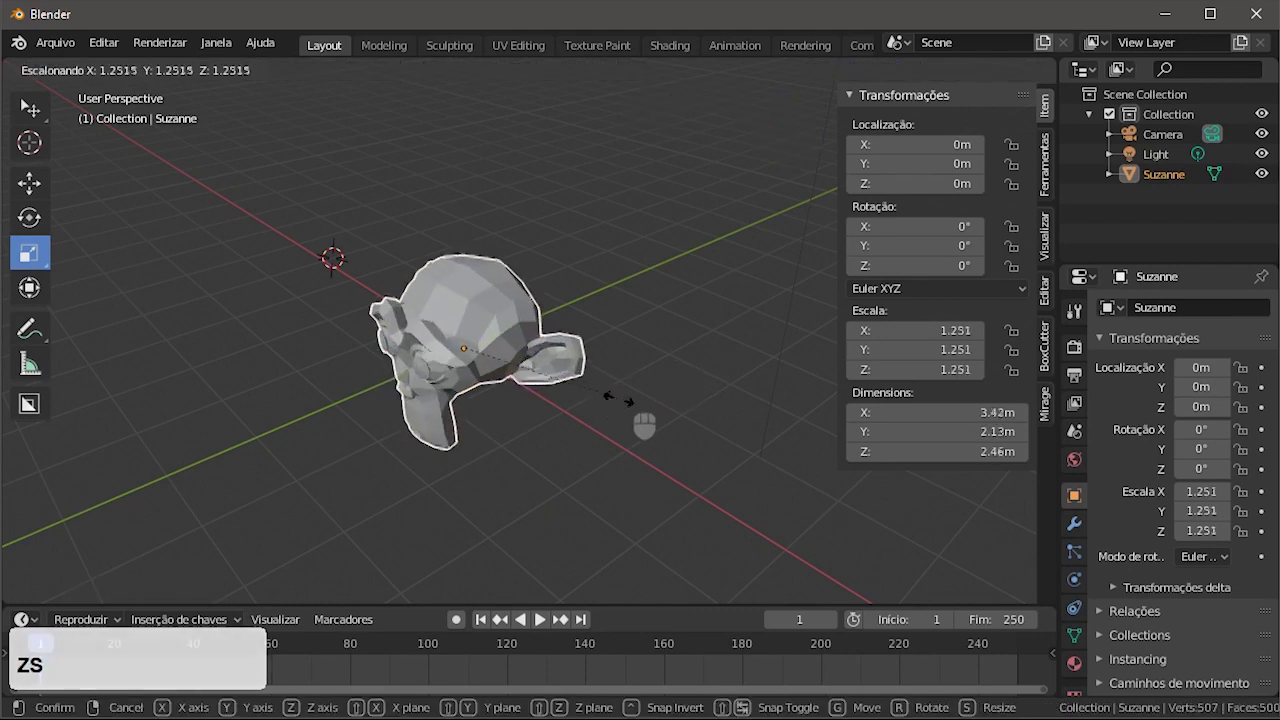
key(x)
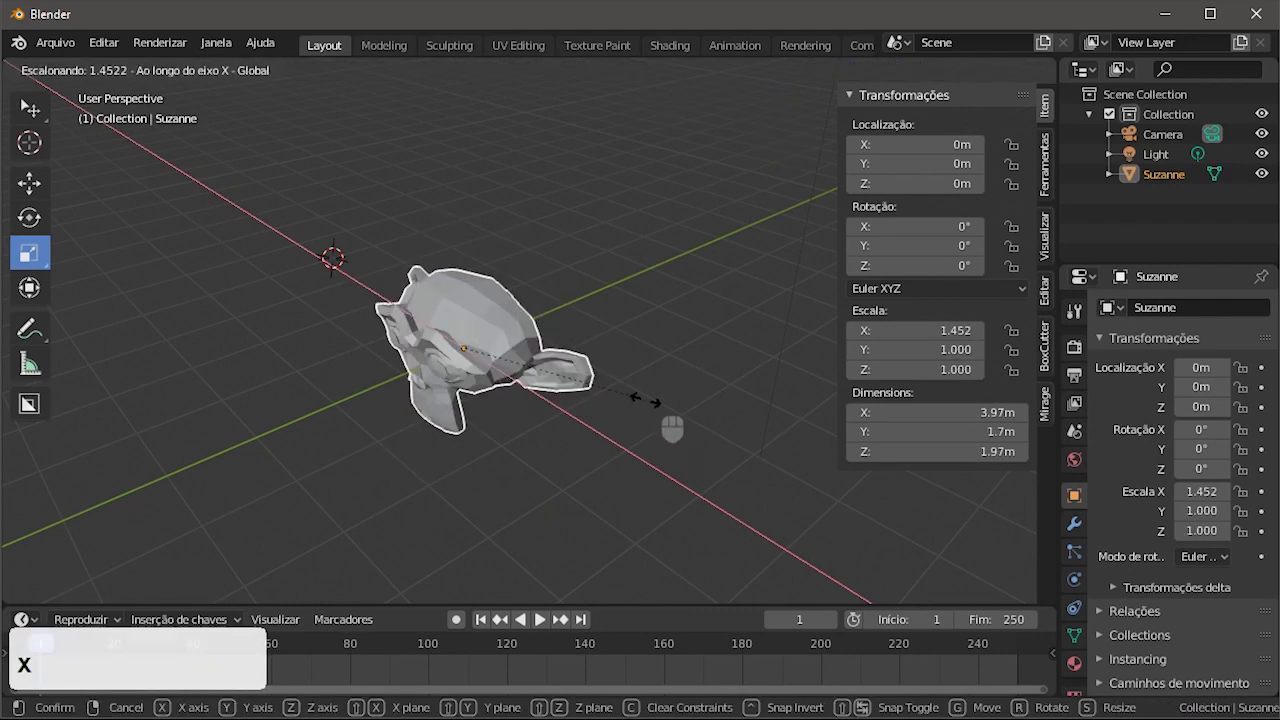
key(s)
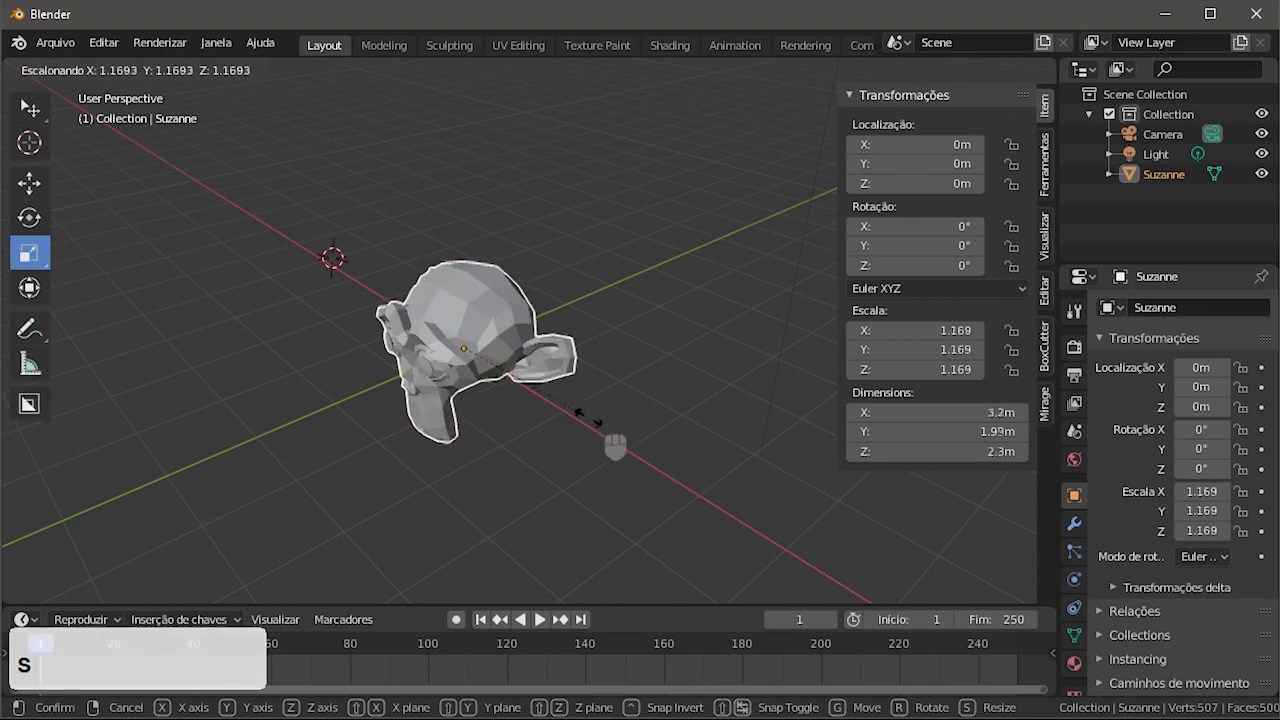
key(x)
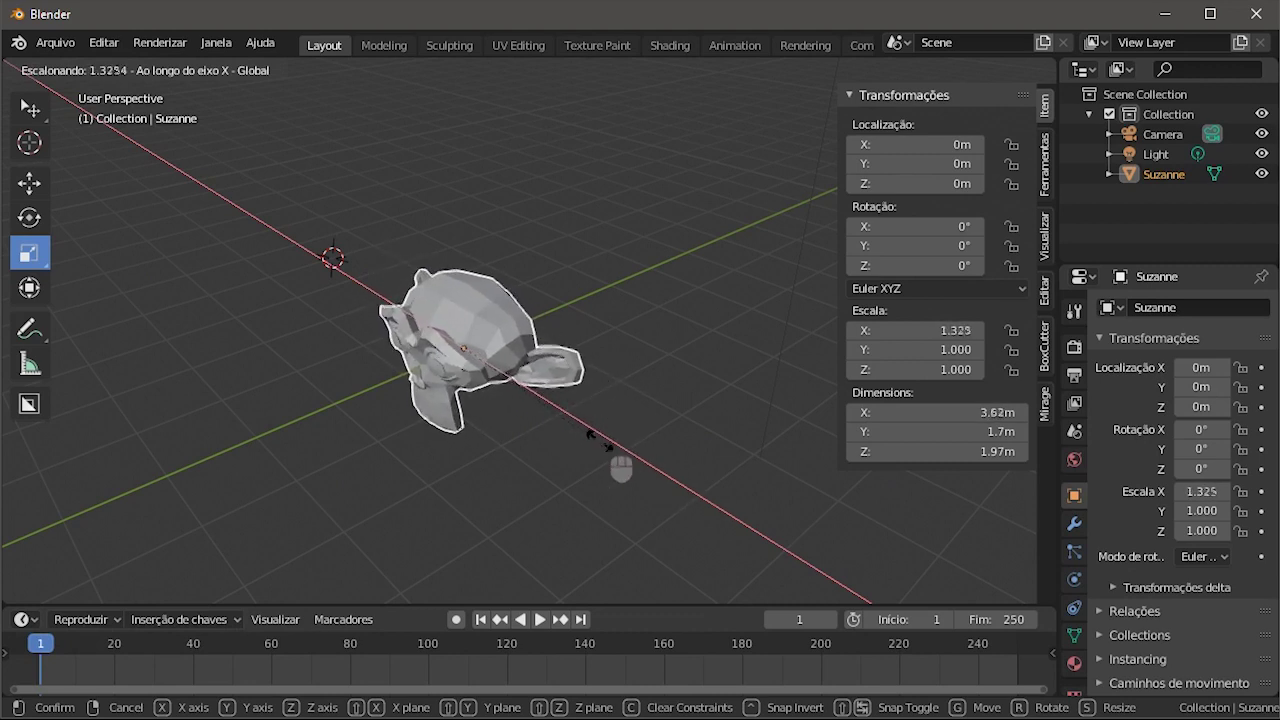
- Try scaling the monkey along Z to about 1.593, in the XY plane to about 1.6 and in the YZ plane to about 1.876, without applying it
key(z)
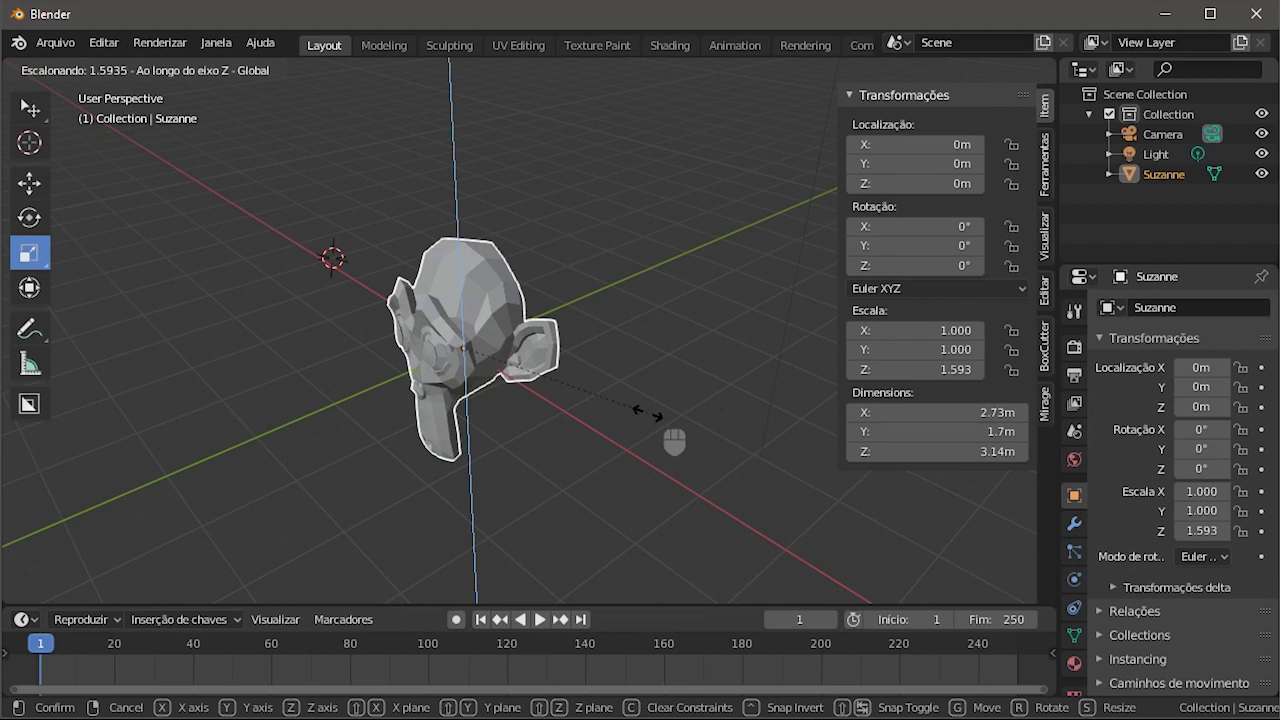
key(shift+z)
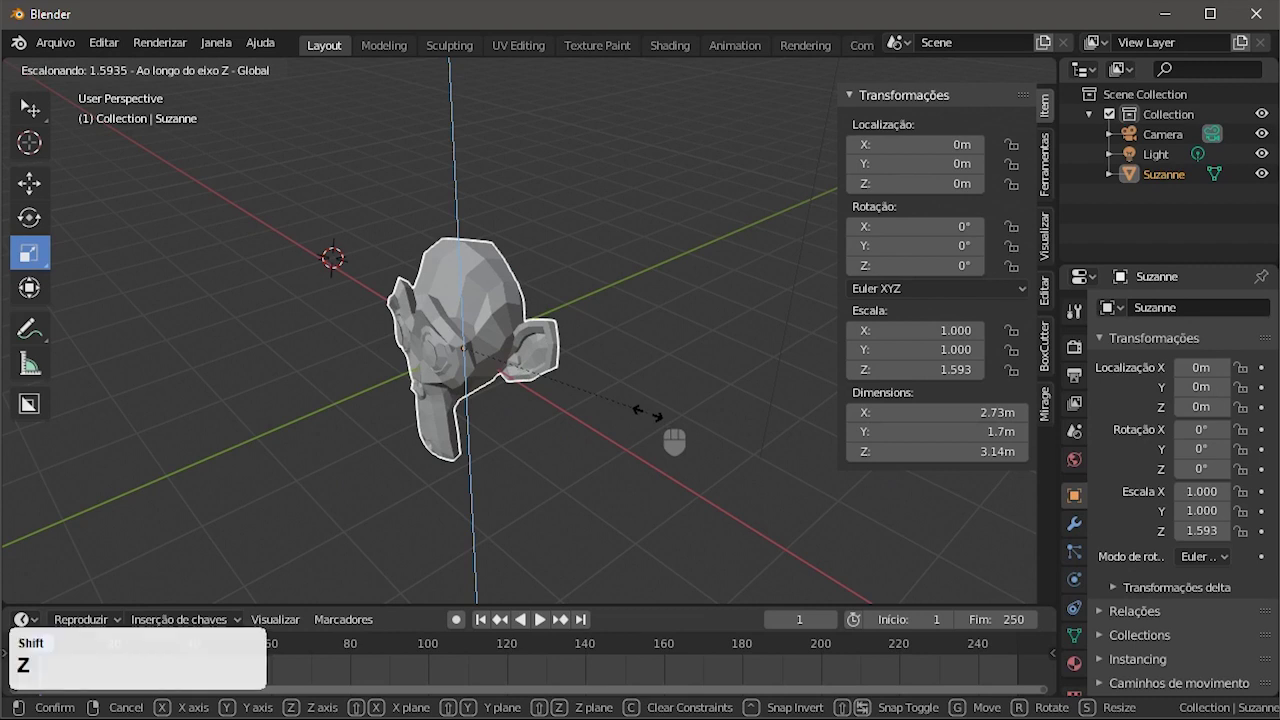
key(shift+z)
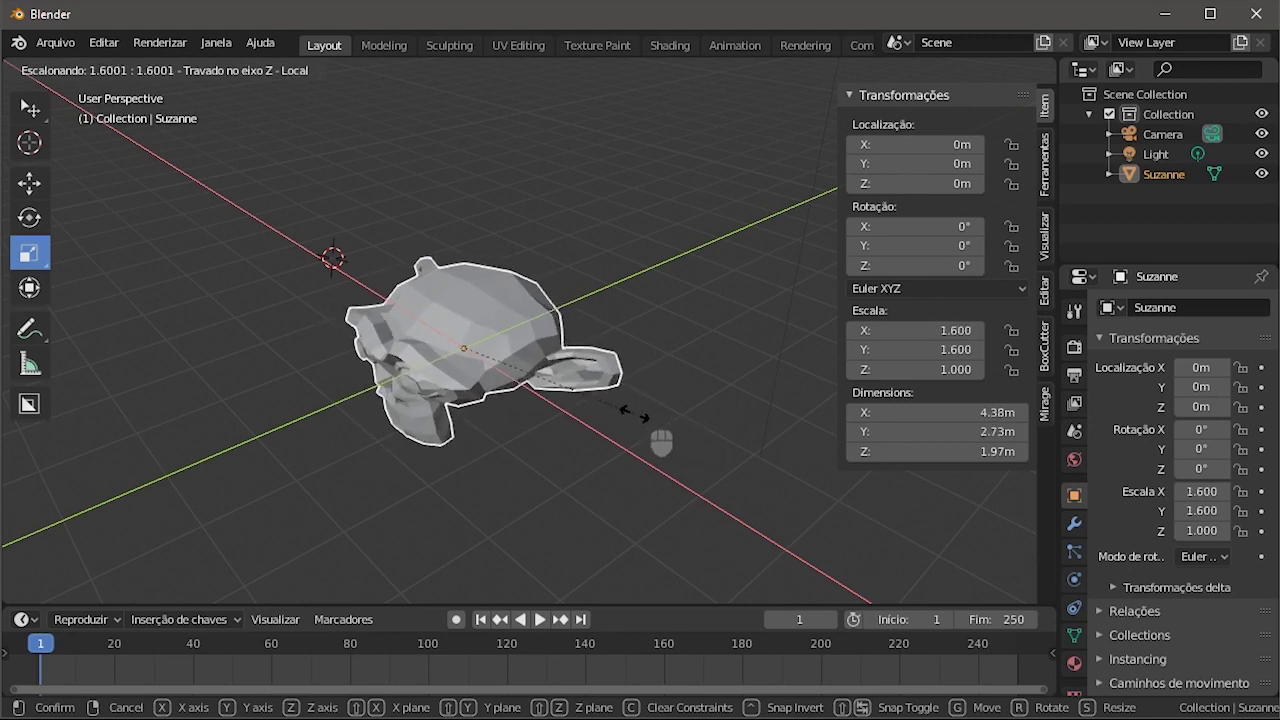
key(shift+z)
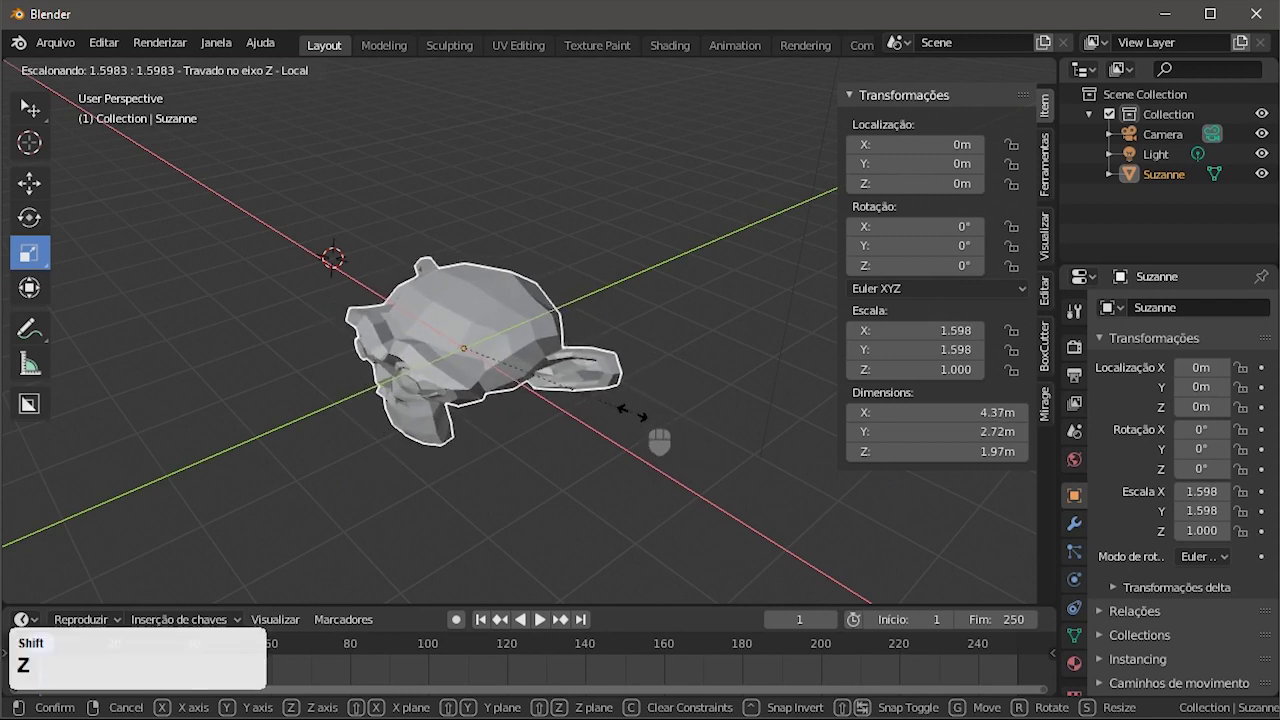
key(shift+x)
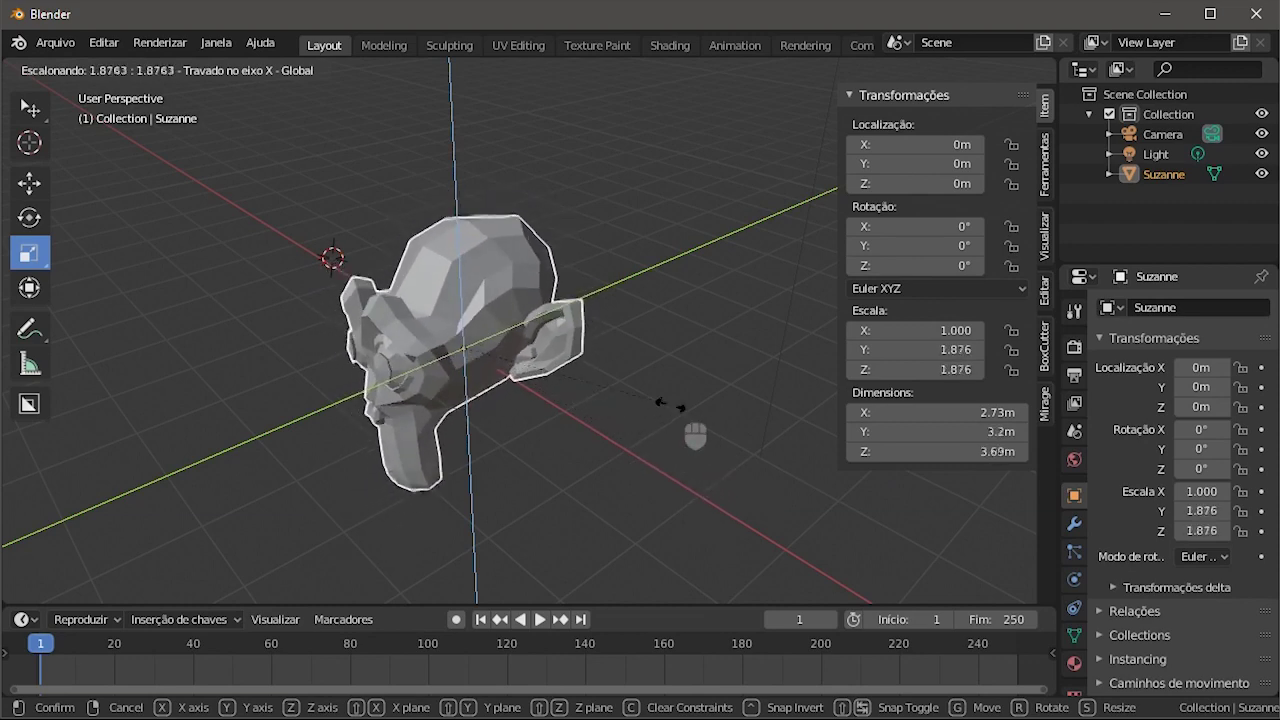
right_click(673, 318)
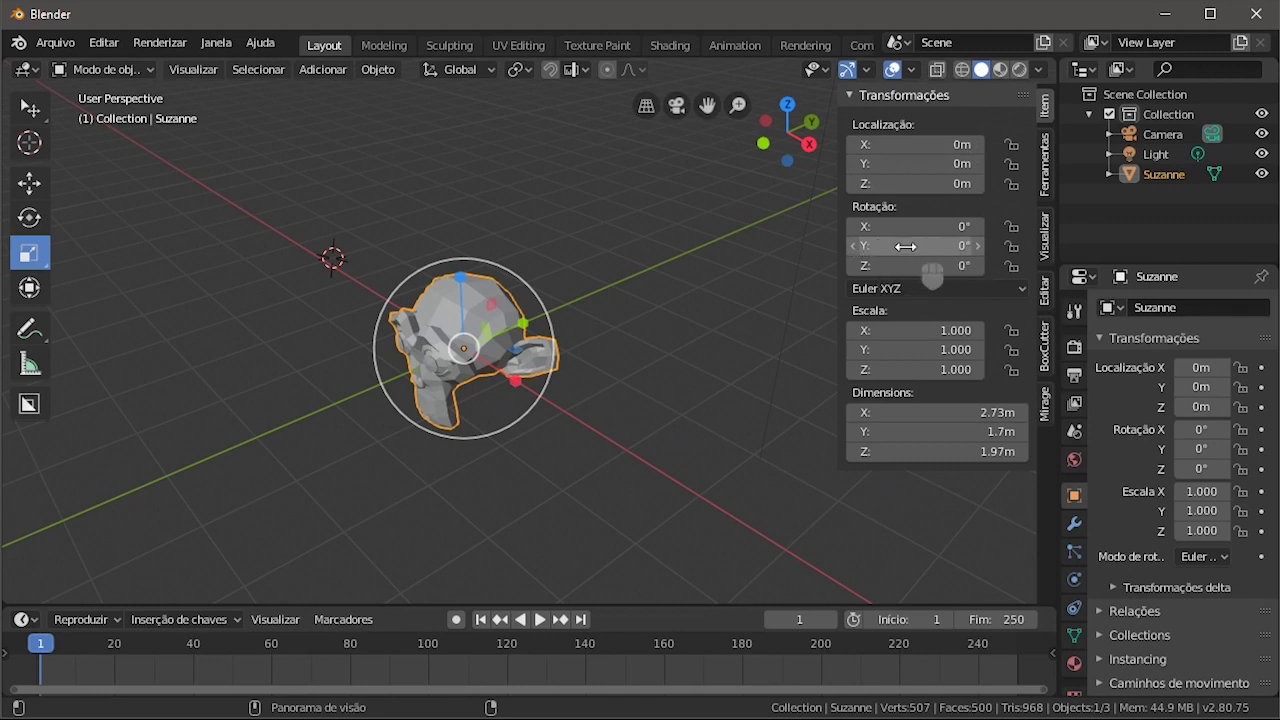
- Change the monkey's Y rotation to -6.5° and its Z scale to 3.620, and undo both changes
drag(896, 247, 790, 266)
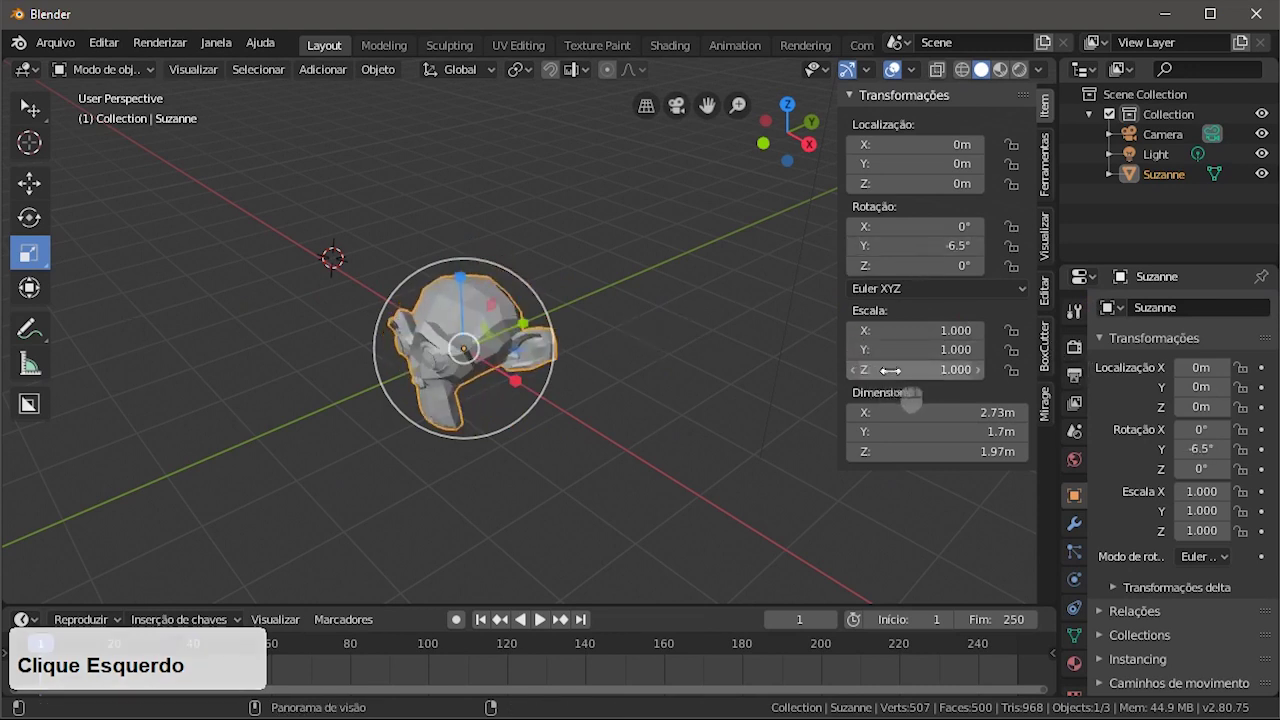
drag(890, 369, 1160, 421)
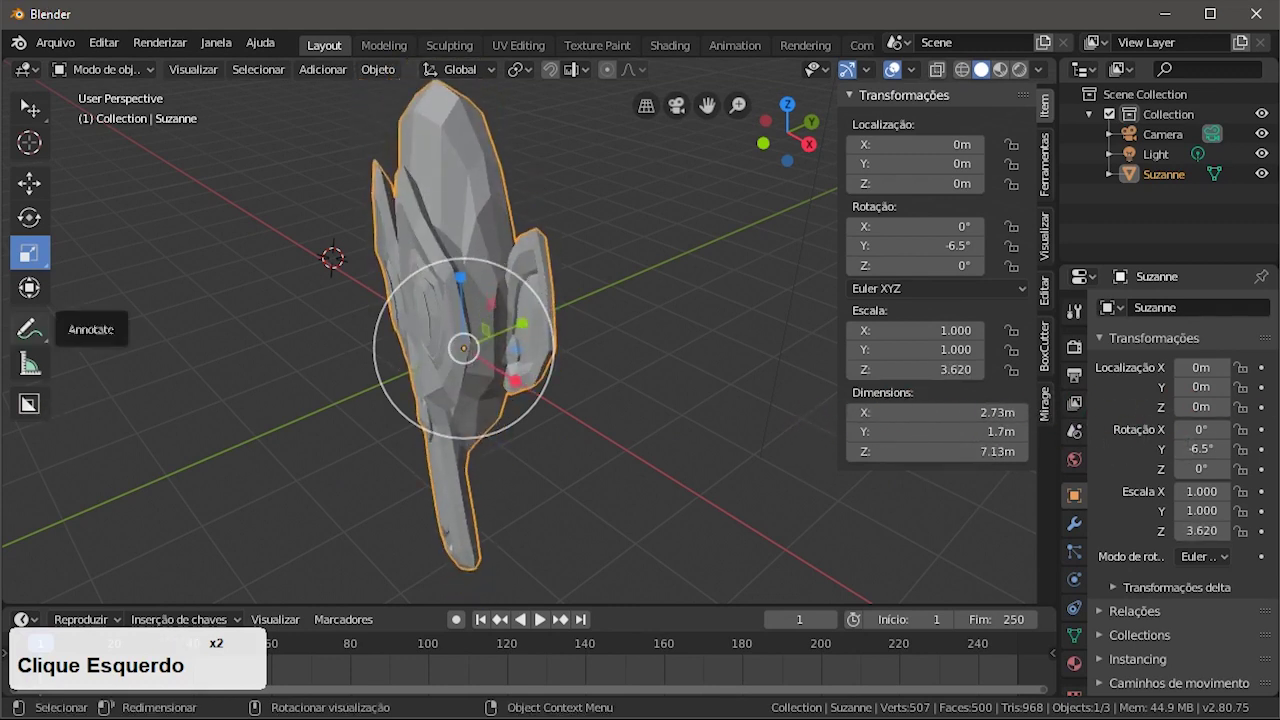
key(ctrl+z)
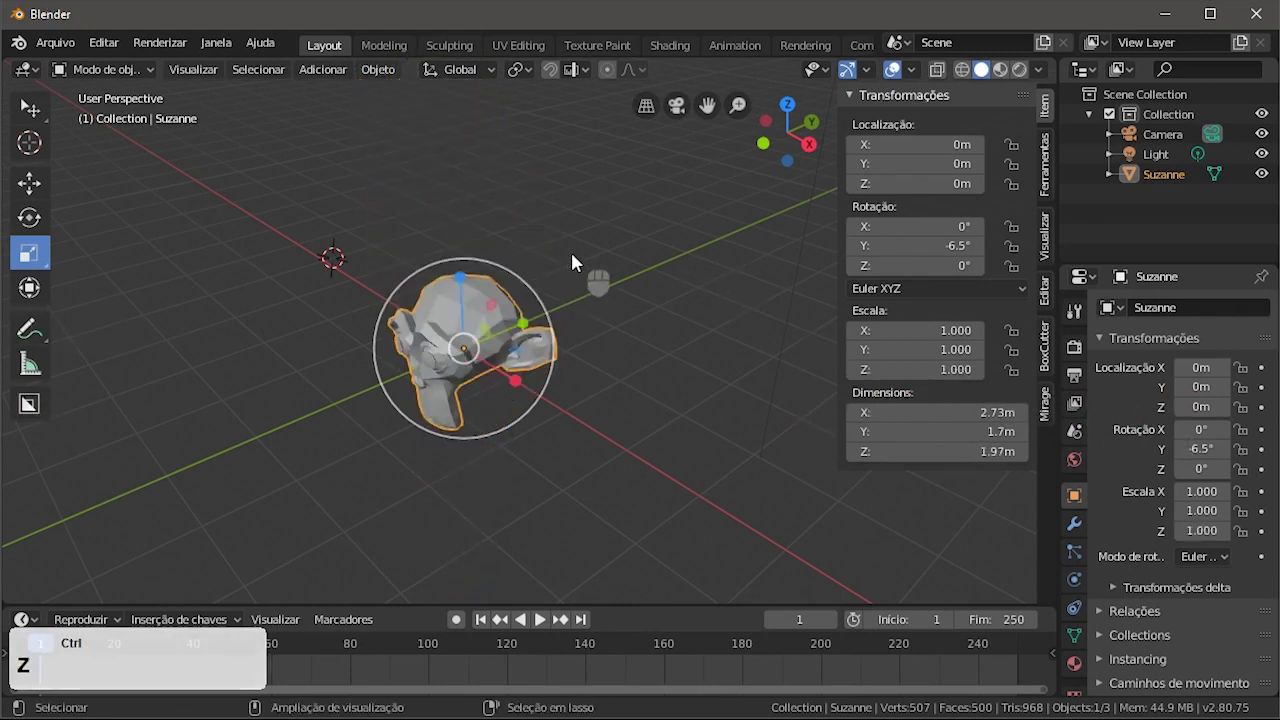
key(ctrl+z)
- Try out the combined Transform gizmo on the monkey and undo the change
mouse_move(447, 342)
middle_down()
mouse_move(455, 332)
mouse_move(431, 327)
middle_up()
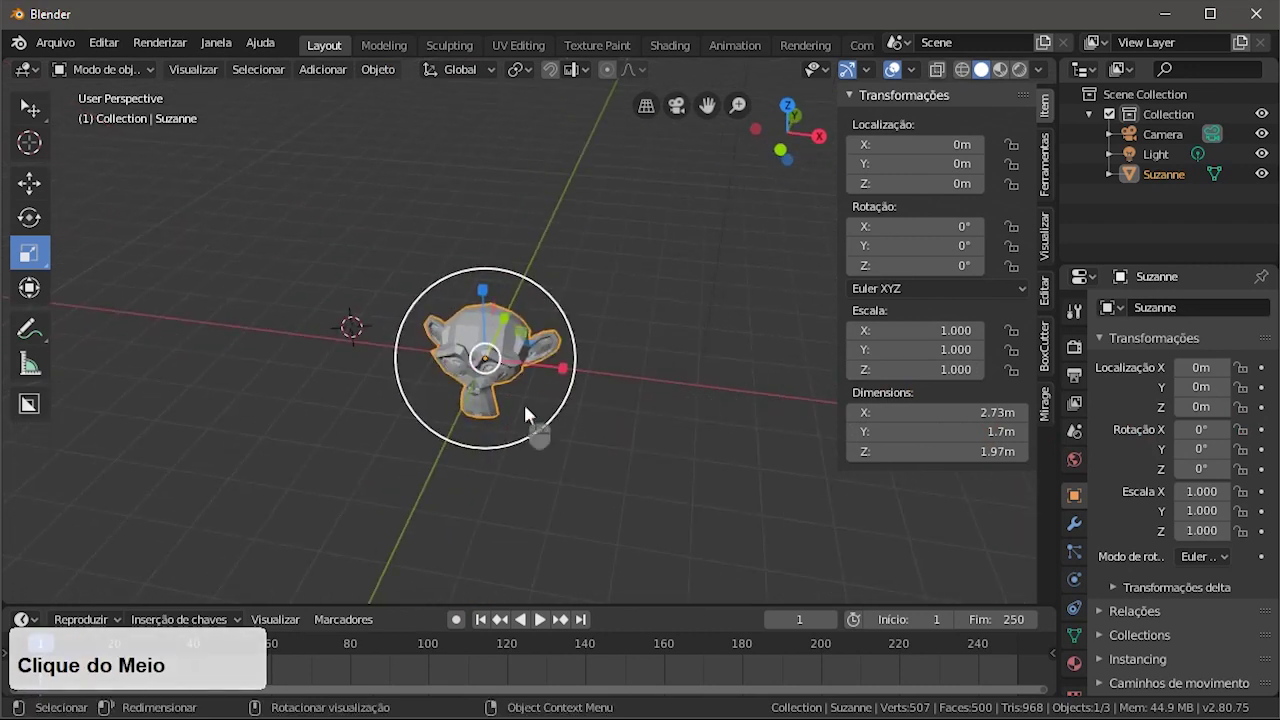
click(29, 289)
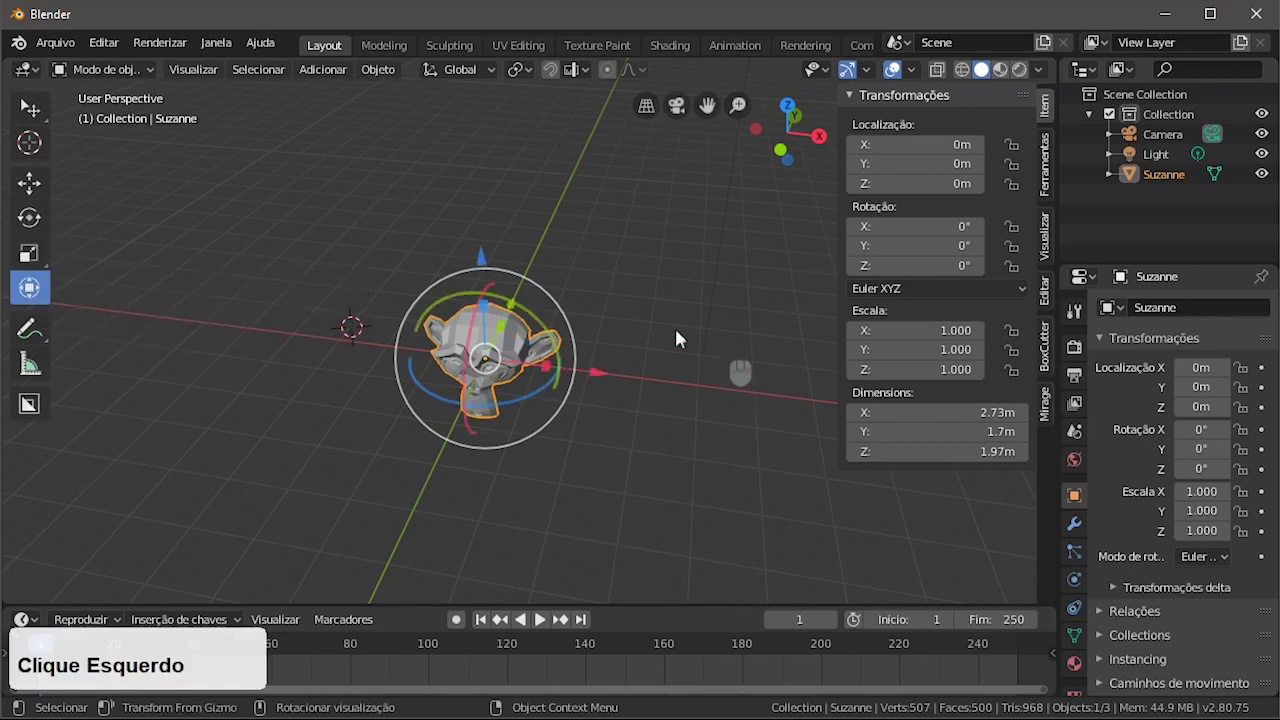
middle_drag(675, 330, 534, 271)
scroll(507, 352, up, 1)
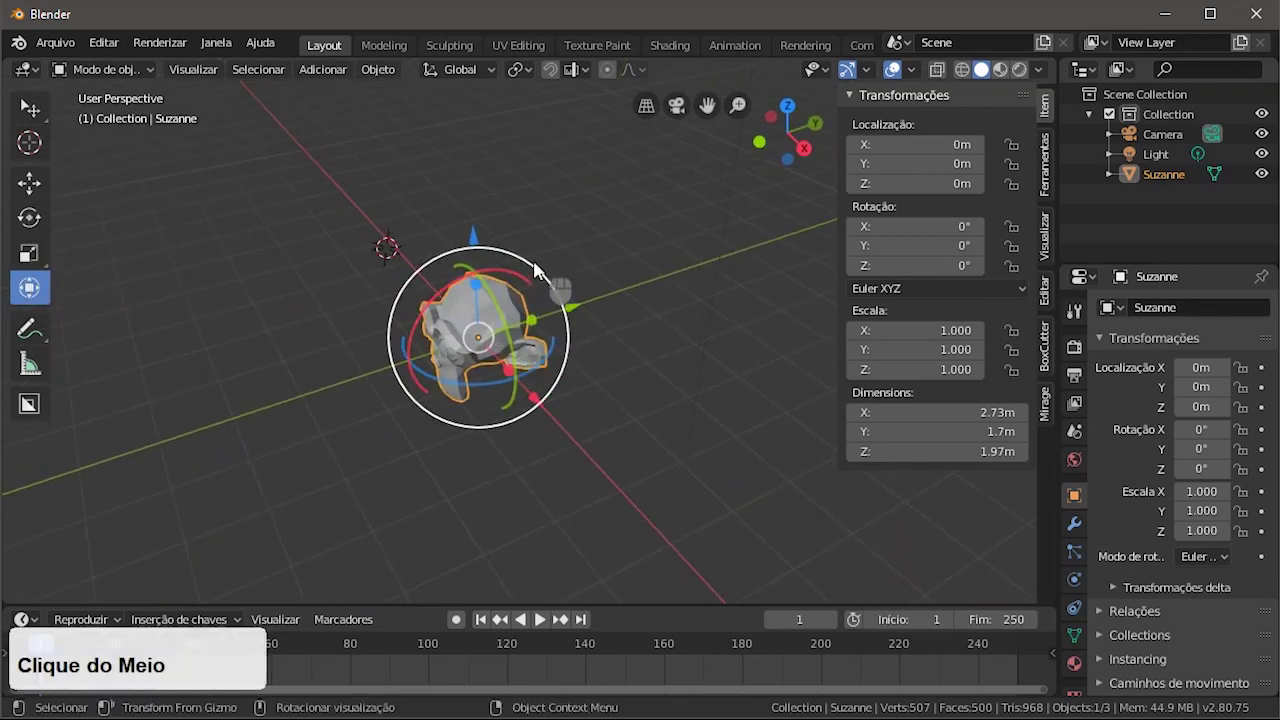
drag(534, 271, 580, 251)
key(ctrl+z)
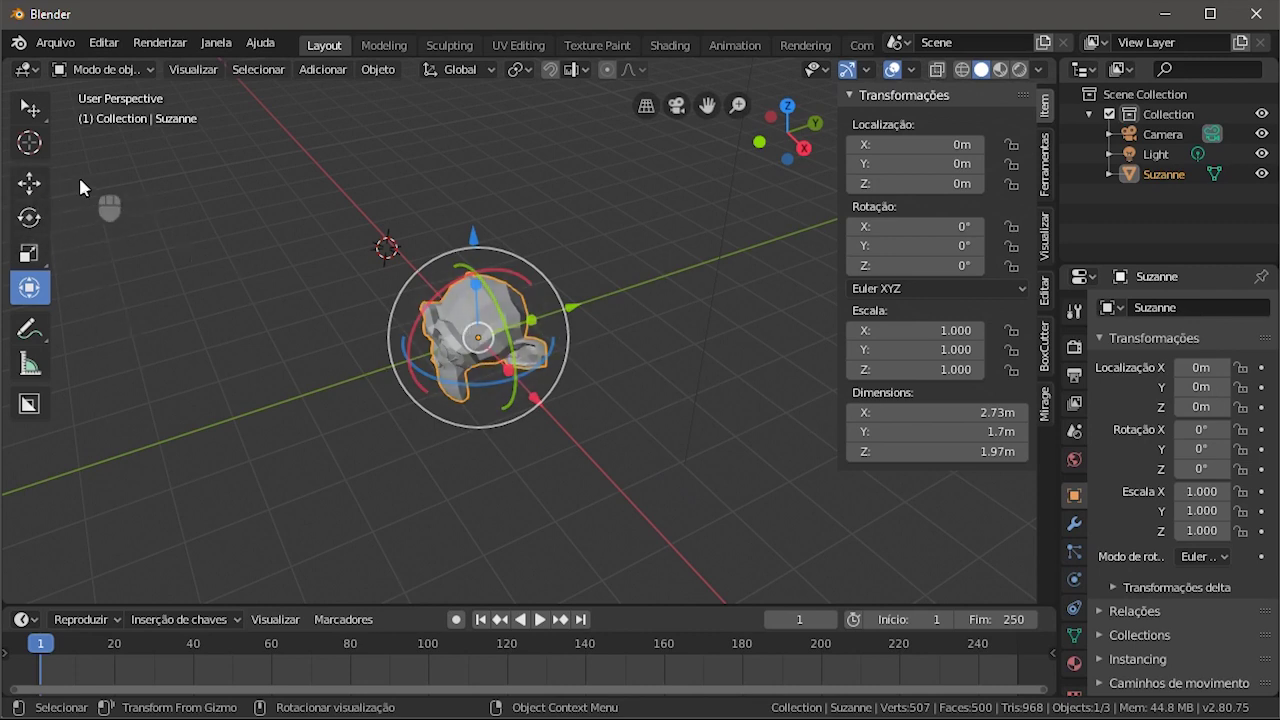
- Switch to the Select tool and examine the monkey from several angles and distances
click(25, 118)
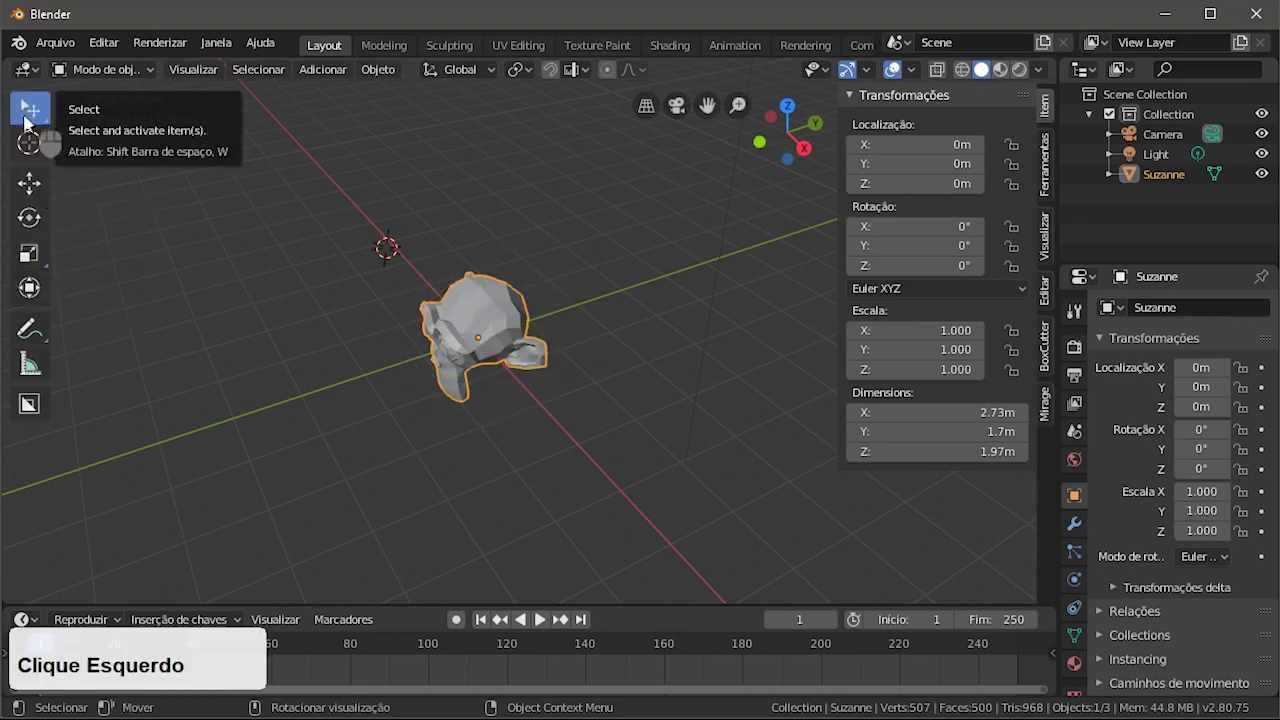
middle_drag(521, 403, 276, 222)
scroll(533, 413, up, 2)
scroll(577, 395, down, 4)
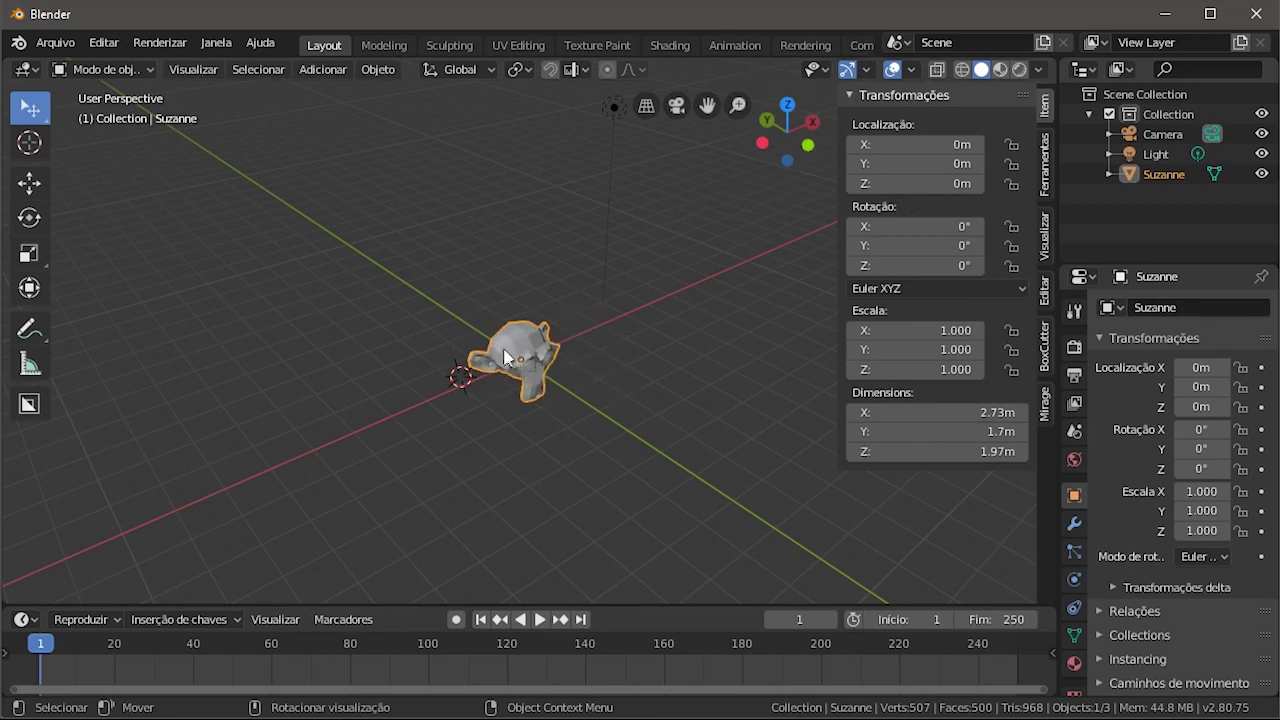
scroll(550, 379, up, 3)
middle_drag(556, 398, 524, 342)
scroll(519, 342, up, 3)
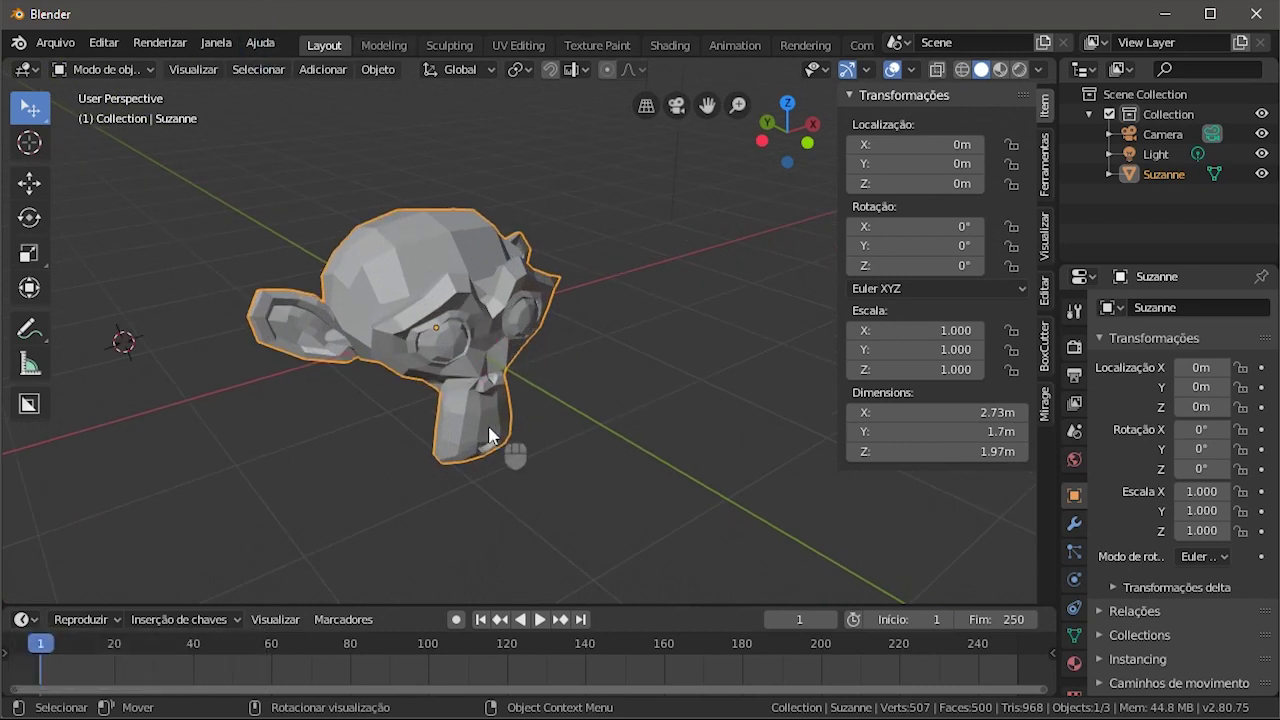
mouse_move(596, 360)
middle_down()
mouse_move(556, 370)
mouse_move(579, 372)
middle_up()
scroll(533, 378, down, 4)
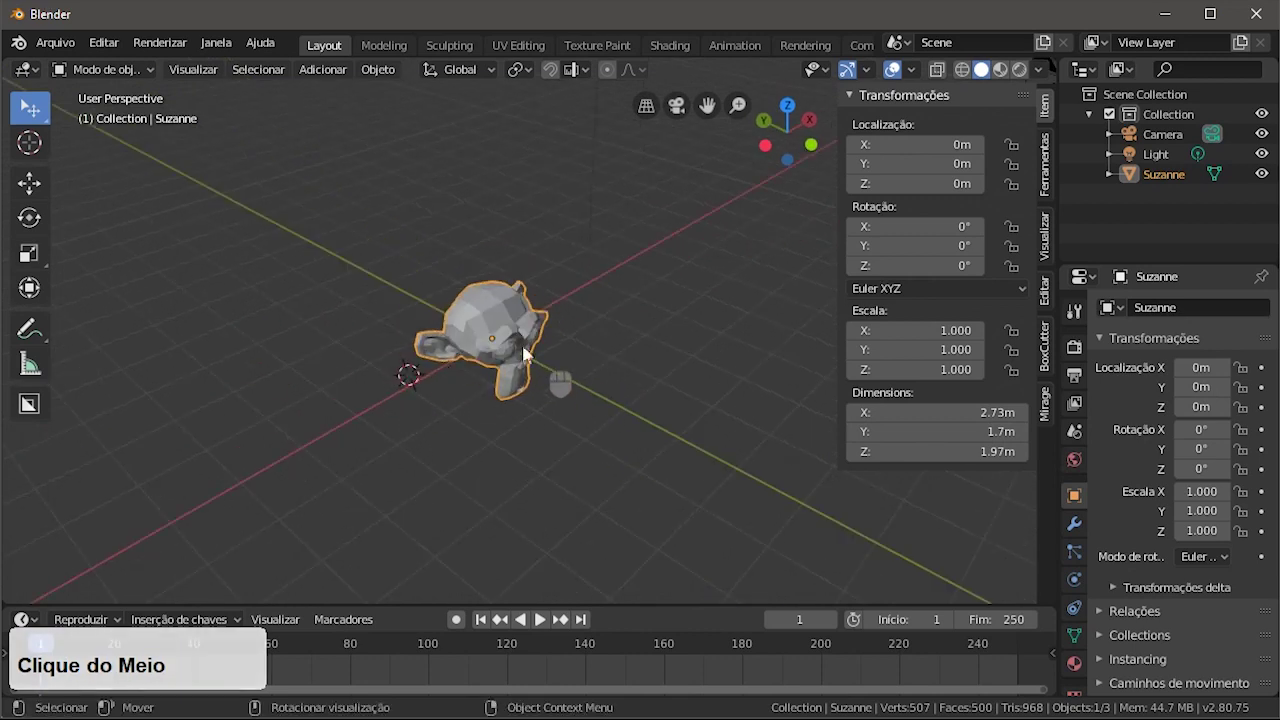
- Add a second monkey mesh at the 3D cursor and move it clear of the first one
click(322, 70)
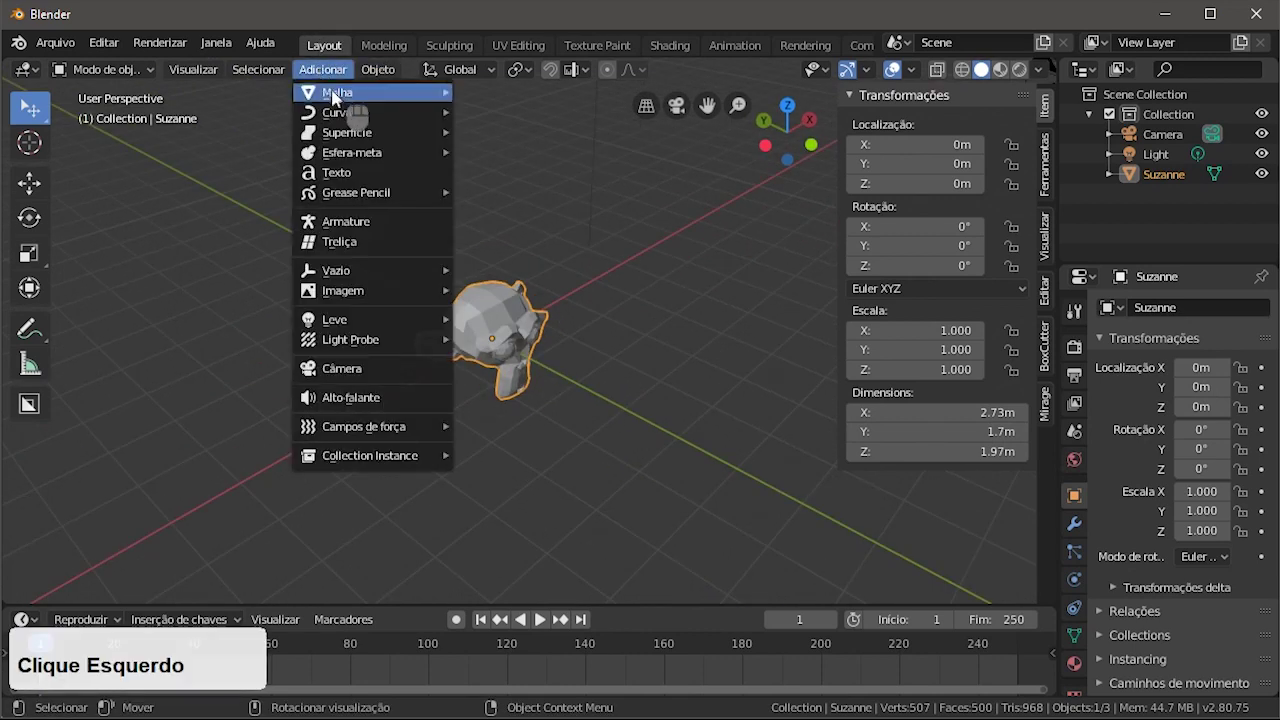
click(340, 93)
click(540, 281)
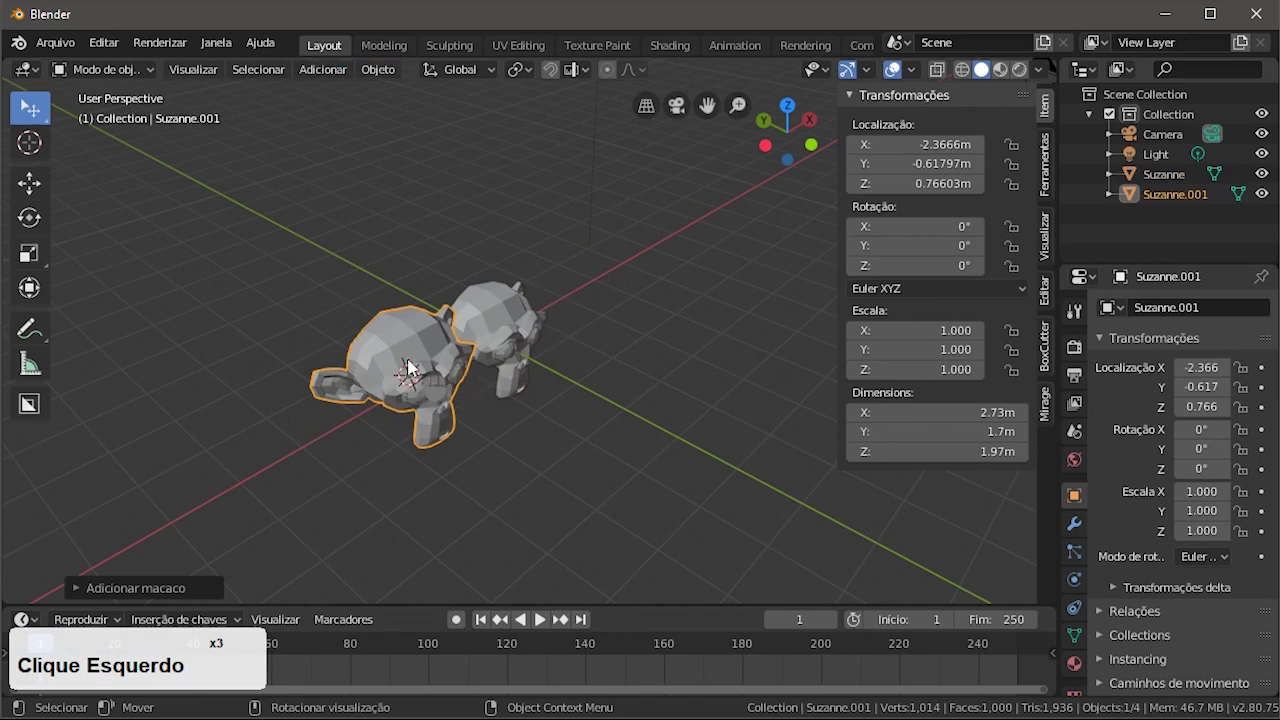
drag(408, 368, 252, 365)
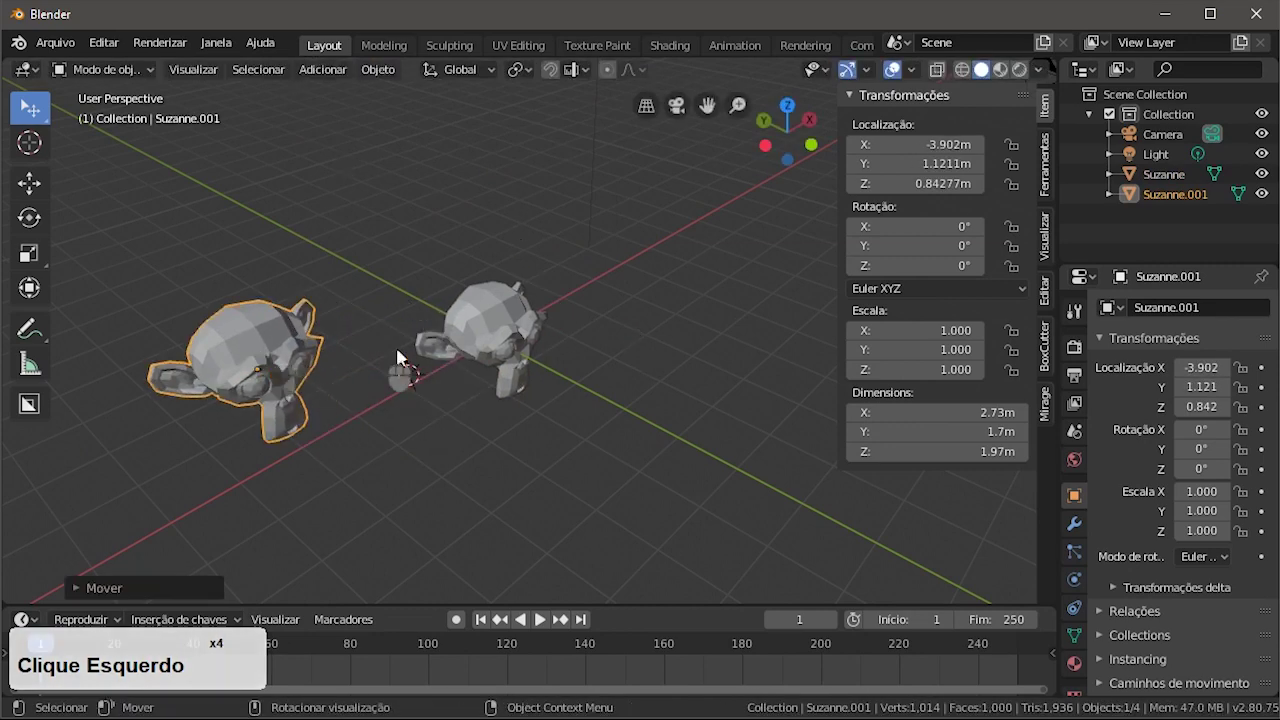
drag(236, 340, 266, 320)
- Move the original monkey to about X 1.423, Y -1.102, Z 0.460 m and the second to about X -3.017, Y 0.173, Z 0.856 m
click(507, 317)
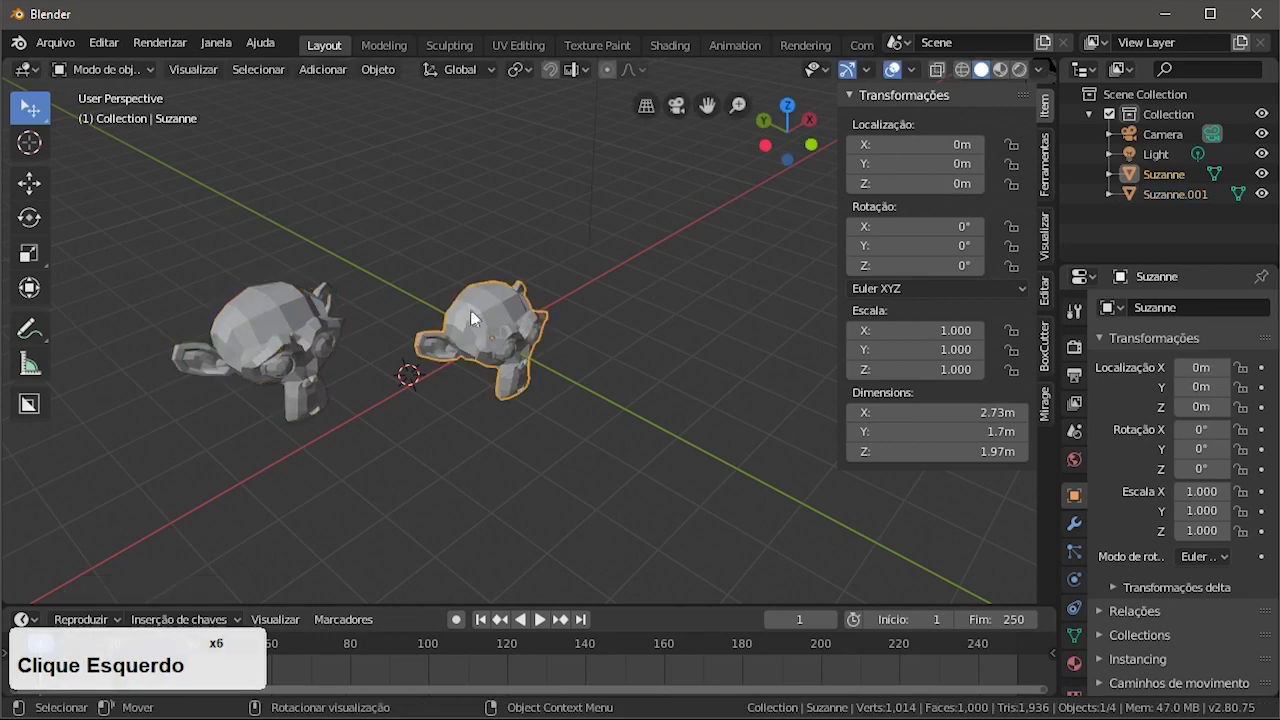
drag(507, 317, 607, 287)
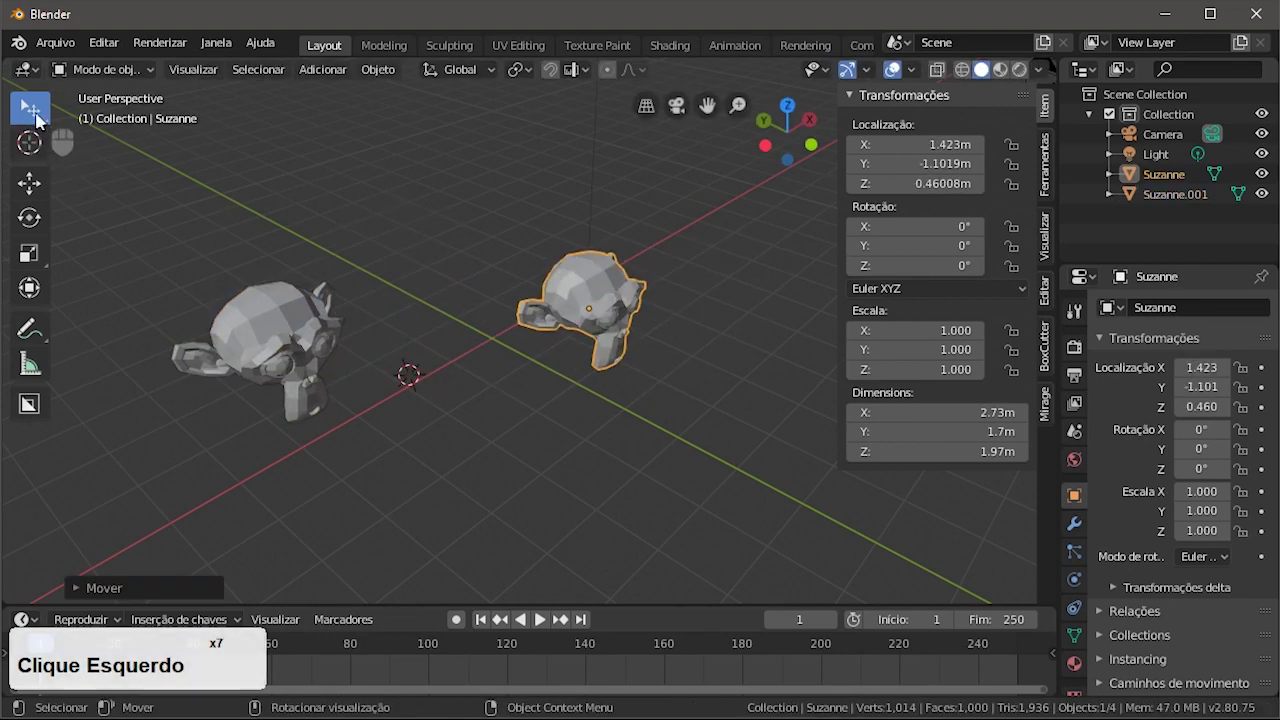
click(274, 332)
drag(316, 336, 384, 357)
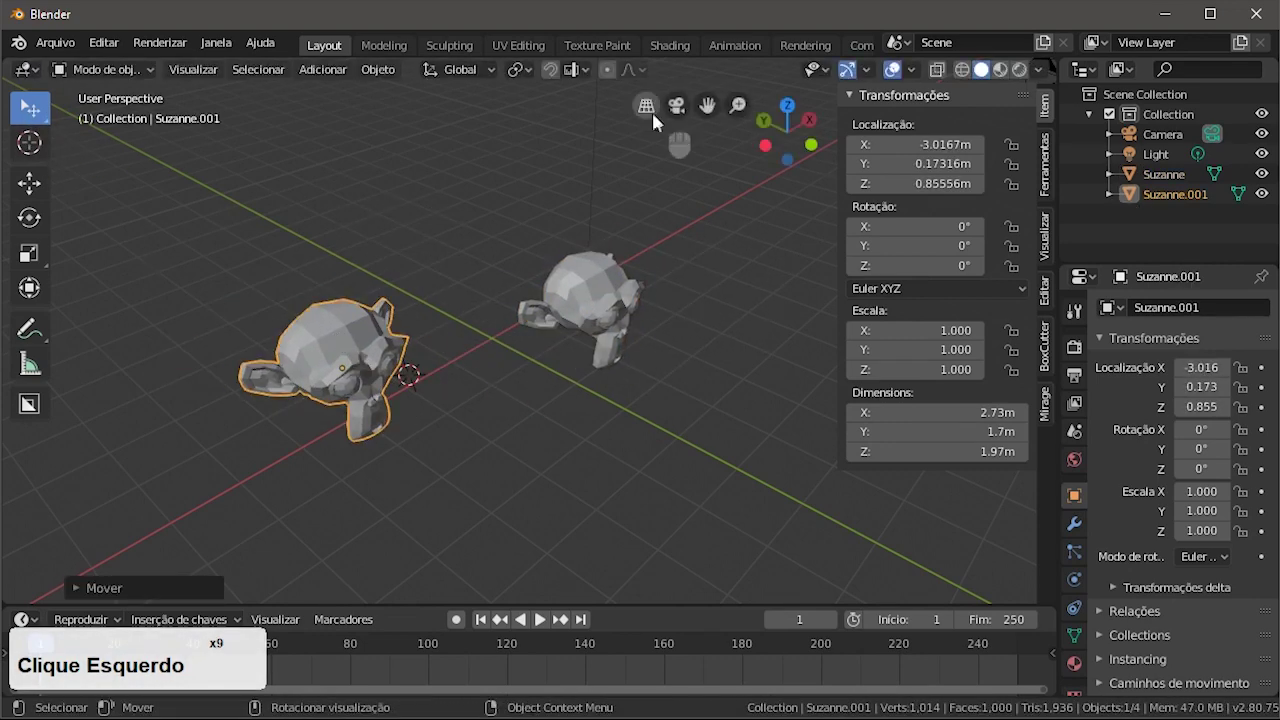
- Add a UV sphere and move it to about X 0.265, Y -3.878, Z 0.344 m, in front of the monkeys
click(333, 70)
click(440, 92)
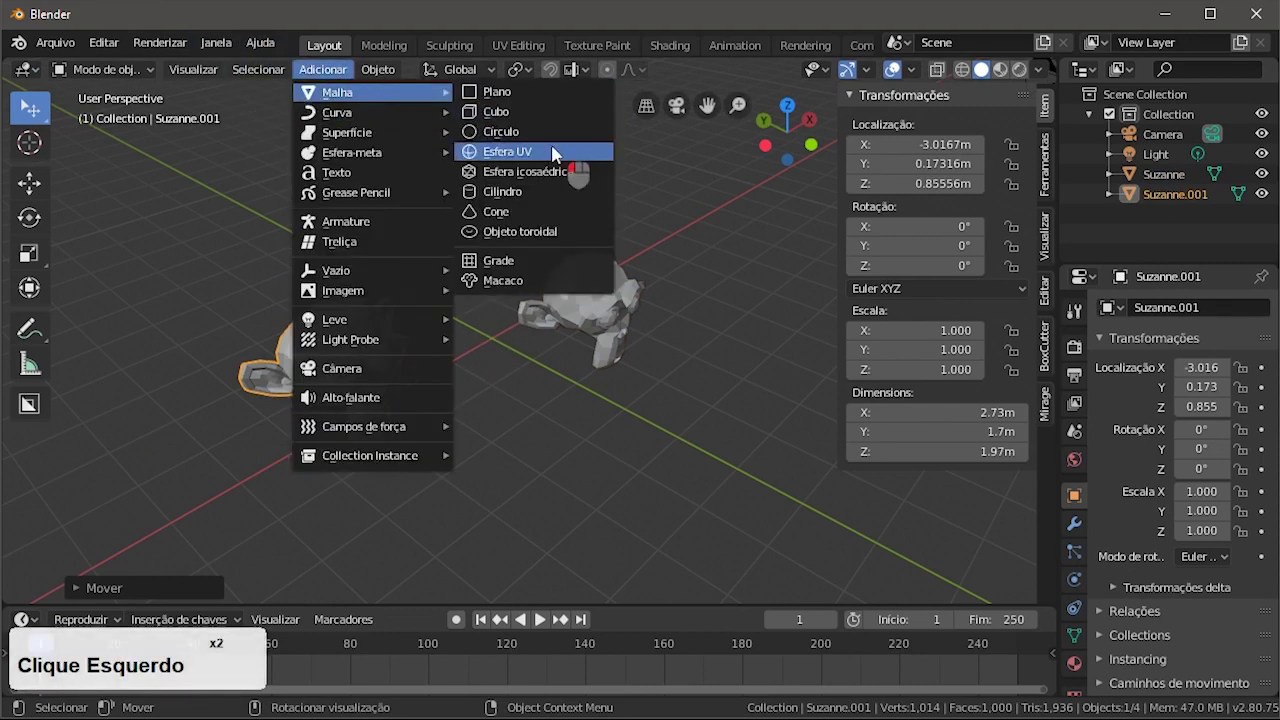
click(551, 154)
drag(446, 343, 719, 397)
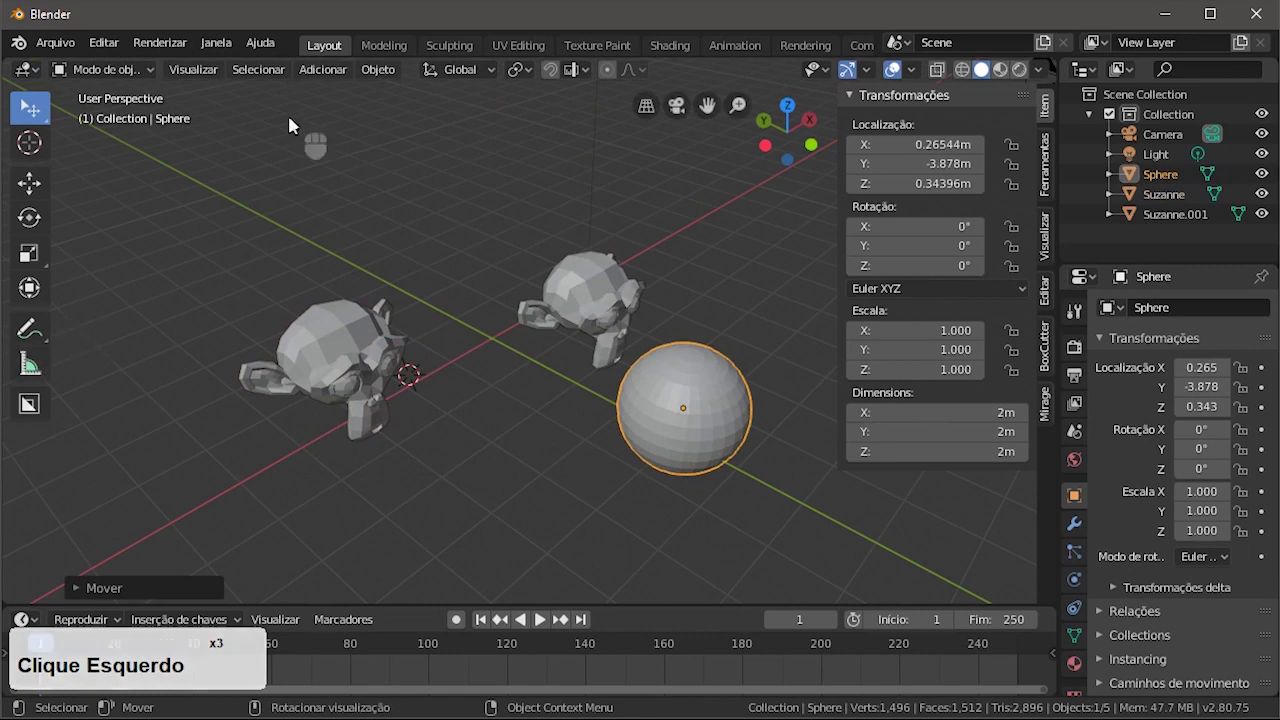
- Add a cylinder mesh and move it to about X -3.974, Y 2.881, Z 2.595 m, behind the monkey beside the 3D cursor
click(320, 70)
click(340, 92)
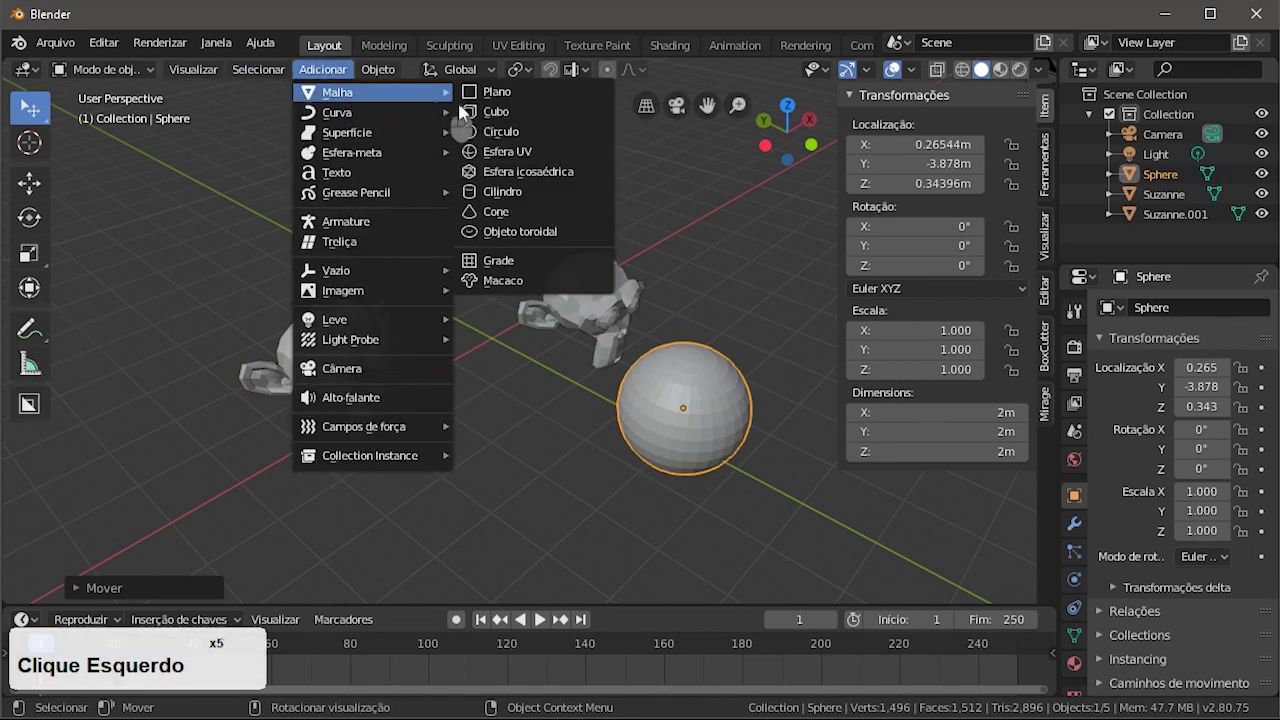
click(528, 186)
drag(441, 394, 200, 268)
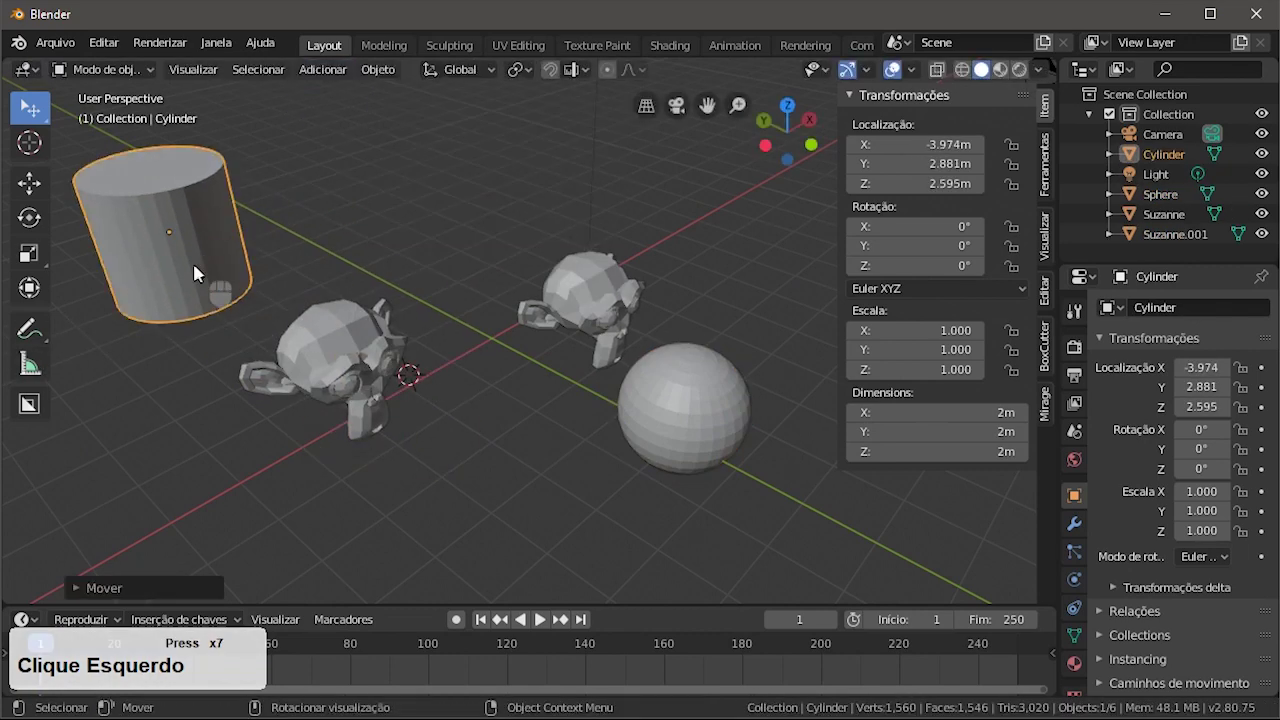
- Add a cone mesh and move it to about X -0.574, Y -0.107, Z 3.324 m, above and behind the two monkeys
click(323, 69)
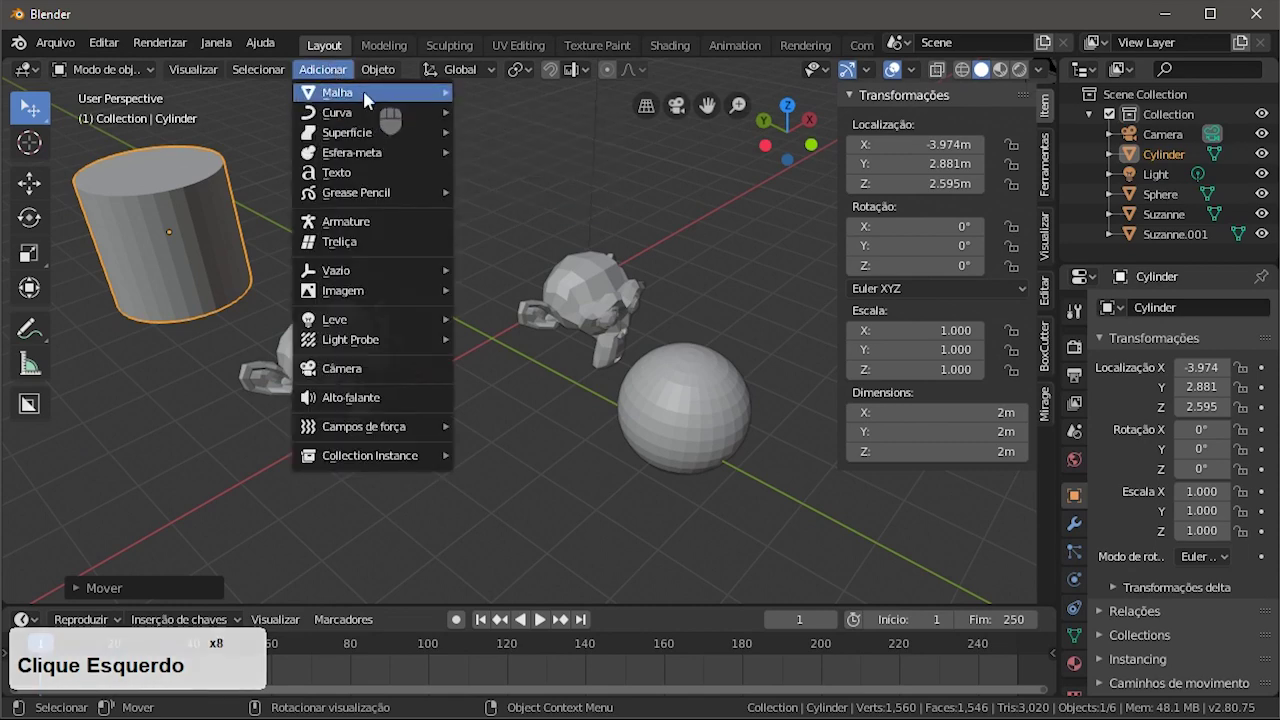
click(362, 90)
click(500, 211)
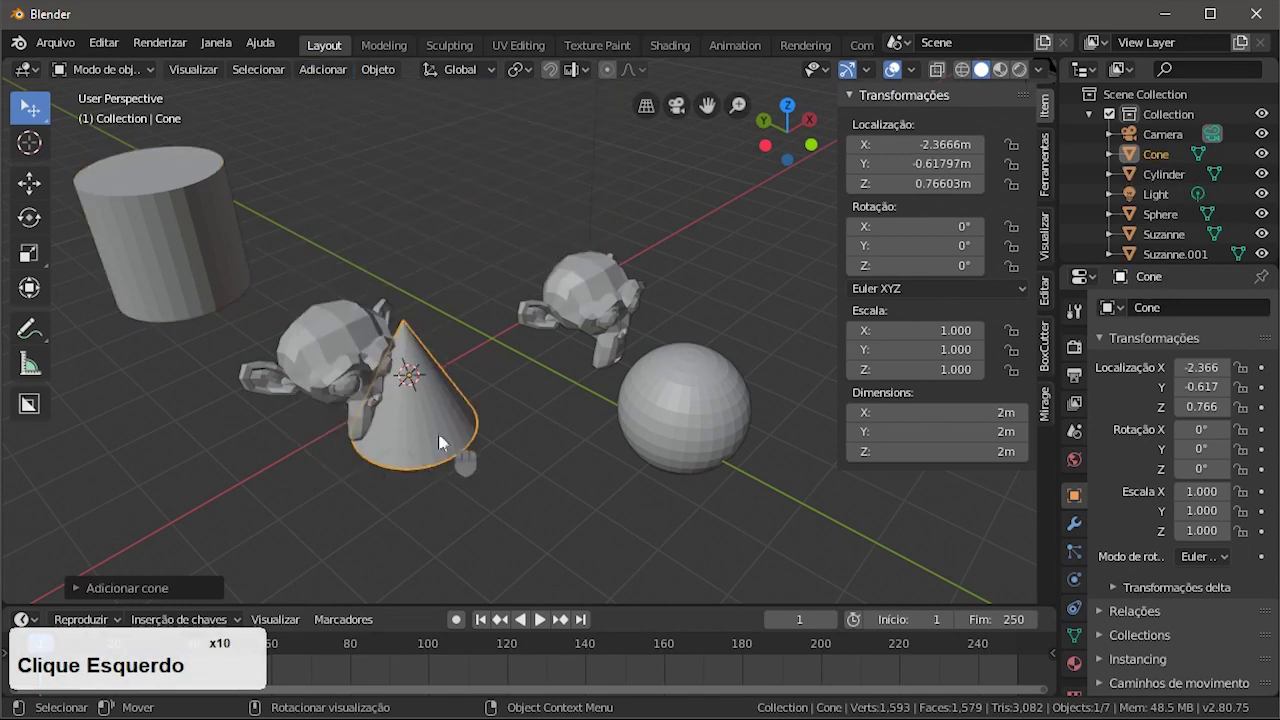
drag(438, 433, 466, 208)
- Add a torus mesh and move it to about X -5.041, Y 1.399, Z -0.155 m, on the cylinder's side of the scene
click(323, 69)
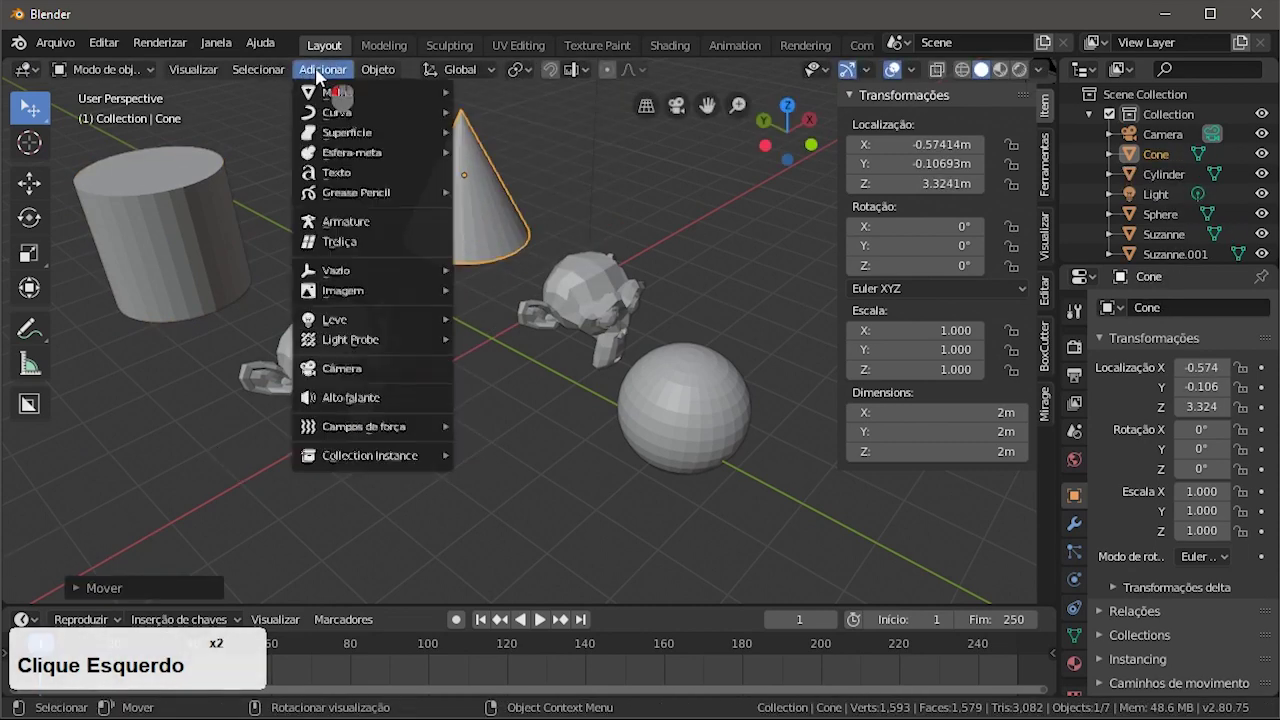
mouse_move(345, 95)
click(584, 133)
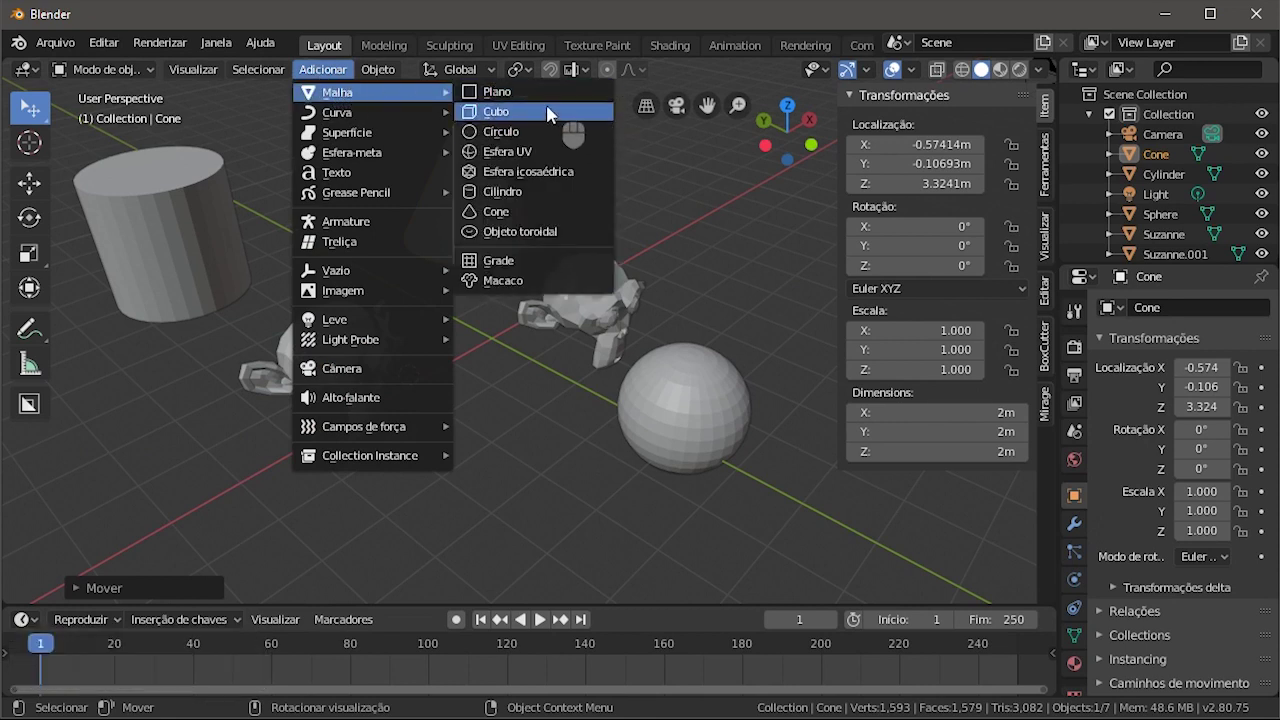
click(527, 231)
drag(430, 408, 205, 480)
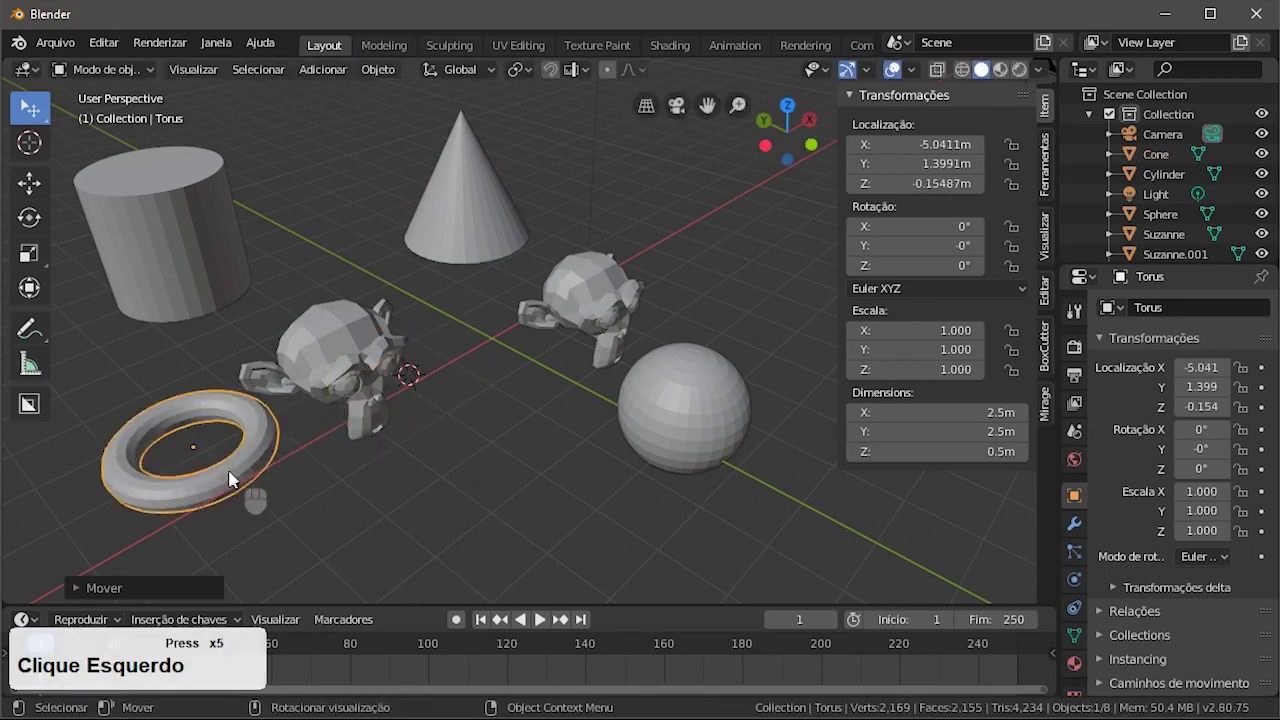
- Add an icosphere mesh and place it at about X -1.740, Y -1.617, Z 0.433 m, between the two monkeys
click(320, 70)
click(350, 92)
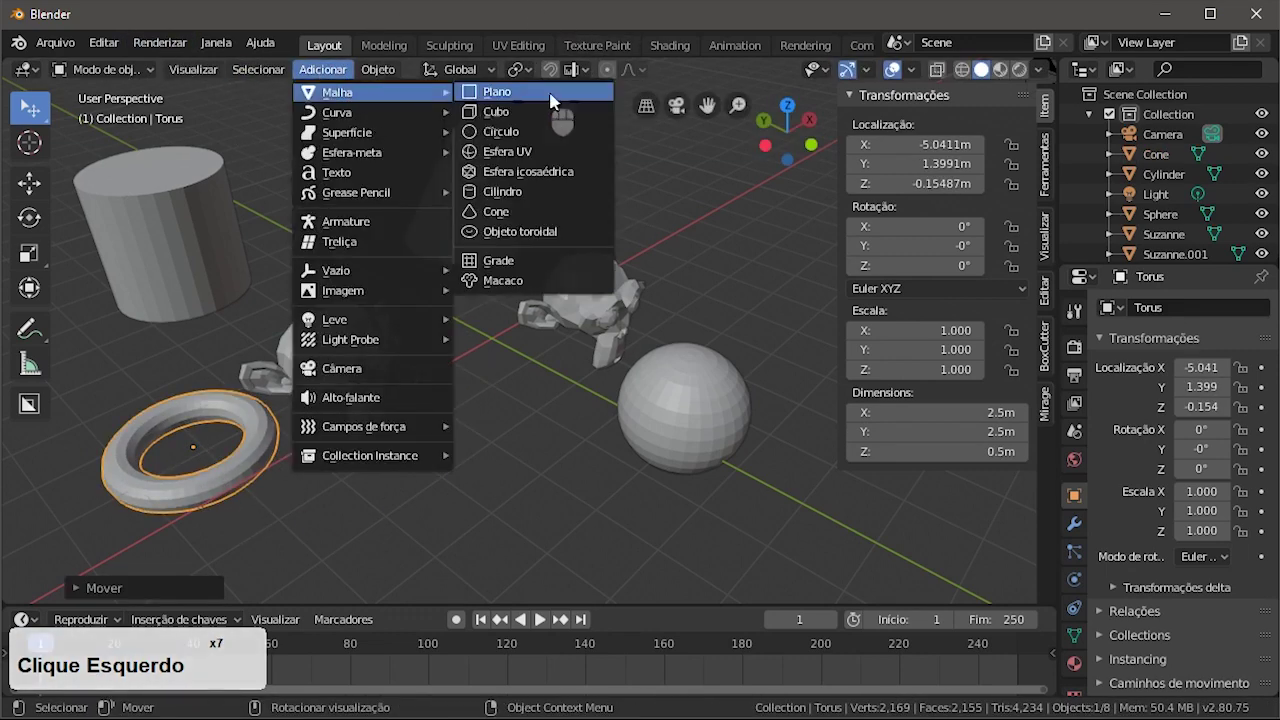
click(535, 174)
click(513, 398)
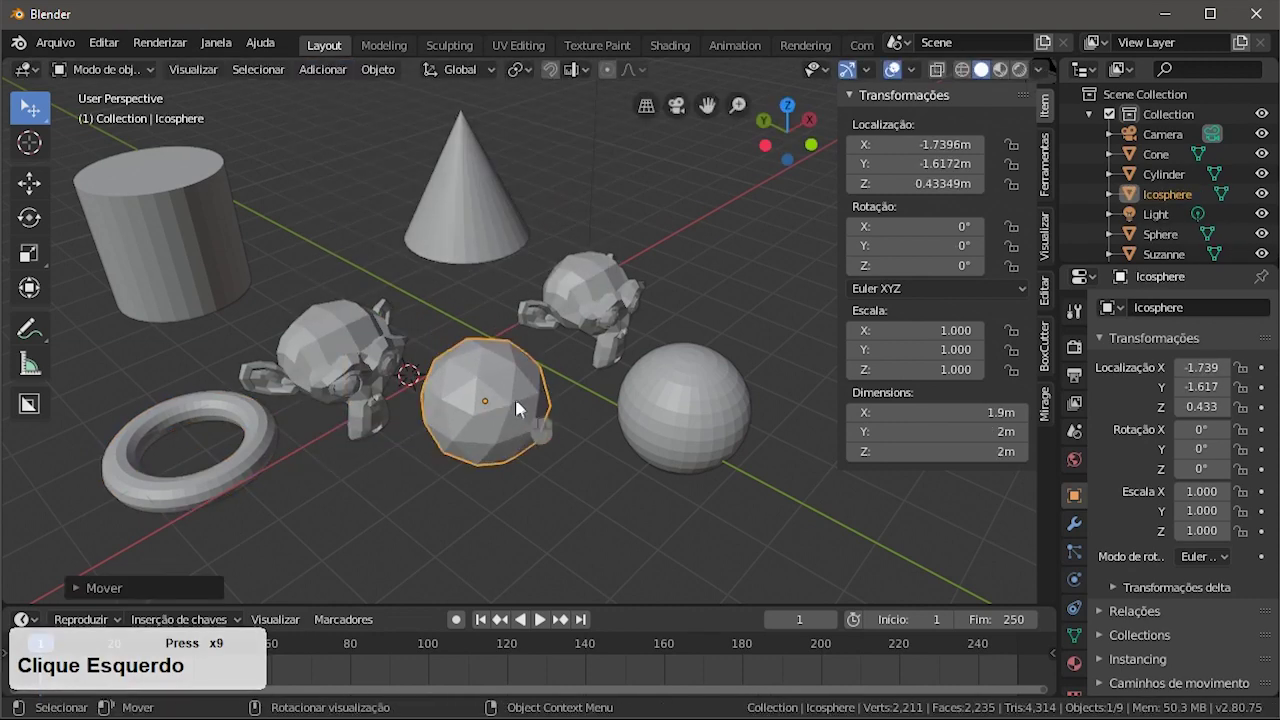
- Add a cube mesh and move it clear of the other objects to about X 3.572, Y -4.518, Z 1.512 m
click(378, 69)
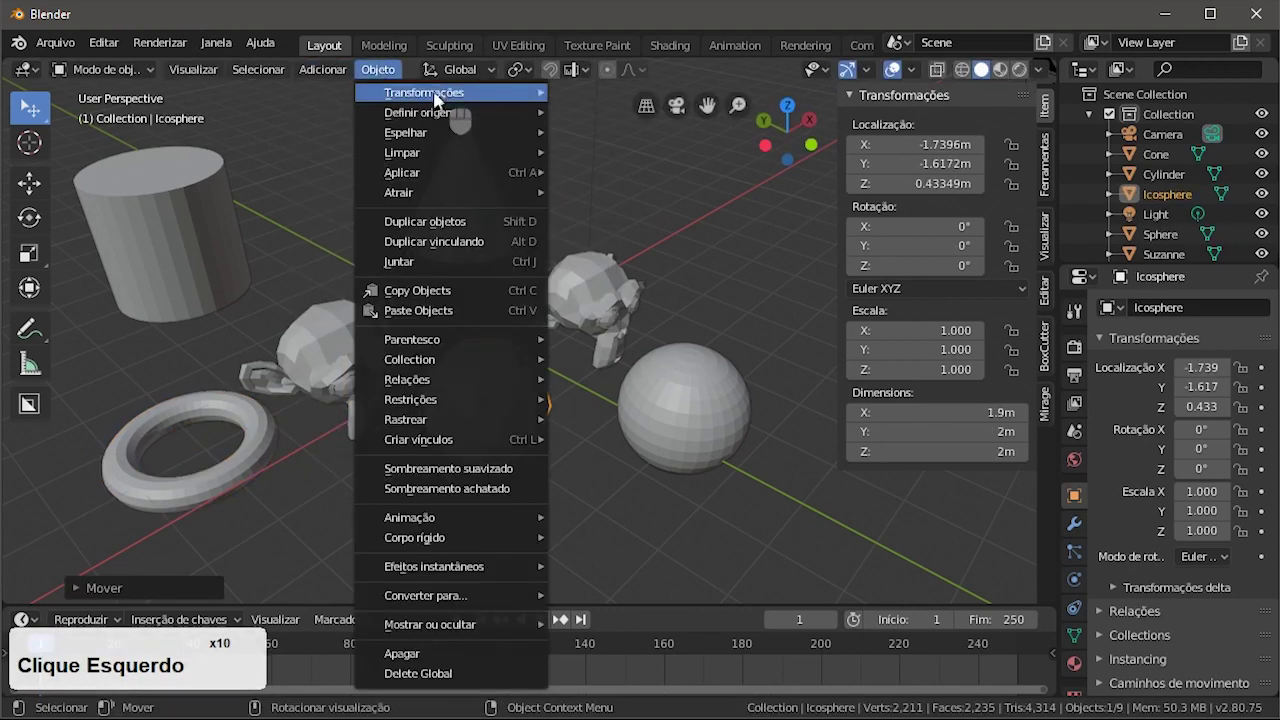
mouse_move(322, 69)
click(330, 92)
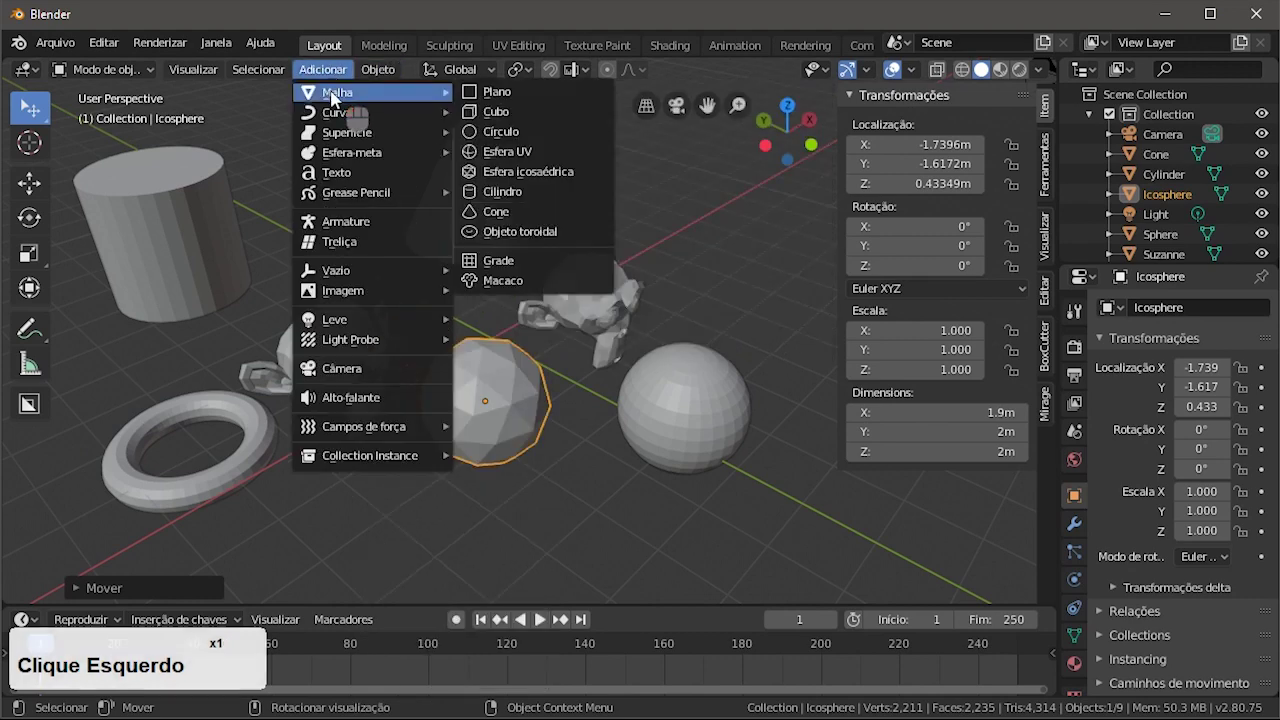
click(551, 111)
key(g)
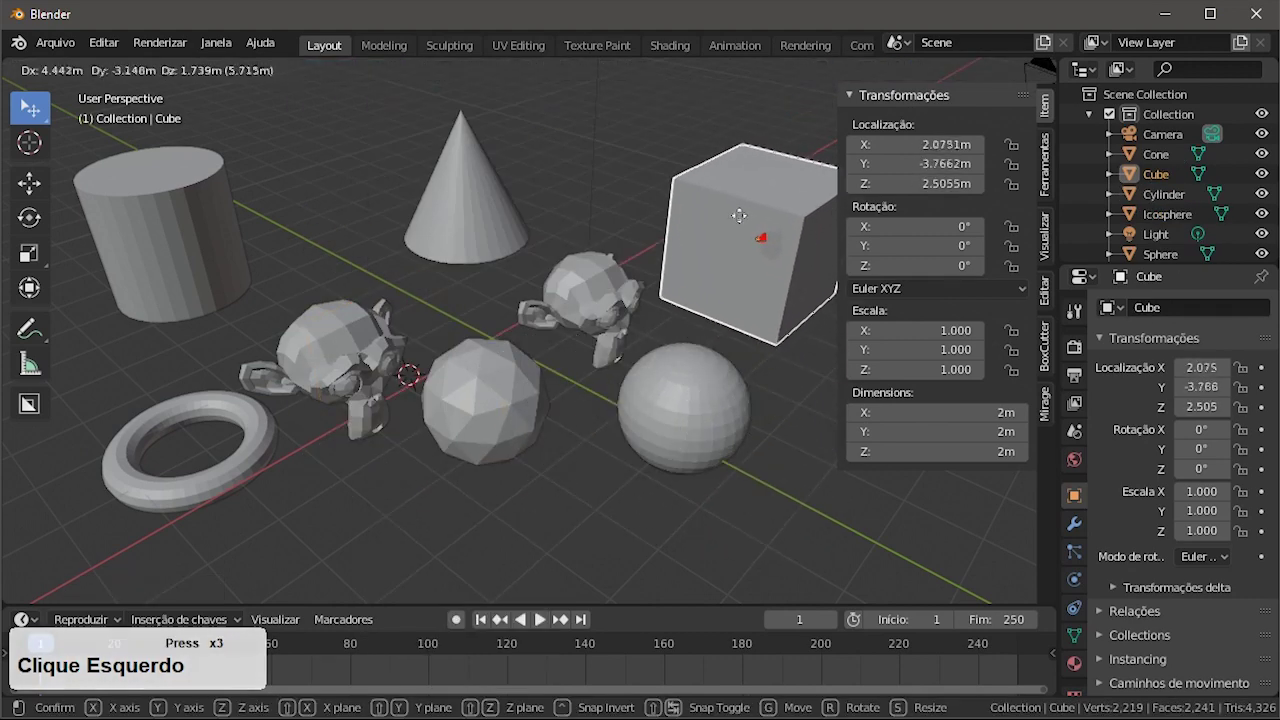
click(735, 215)
middle_drag(450, 396, 343, 400)
scroll(343, 400, down, 7)
middle_drag(530, 325, 589, 327)
drag(589, 337, 665, 391)
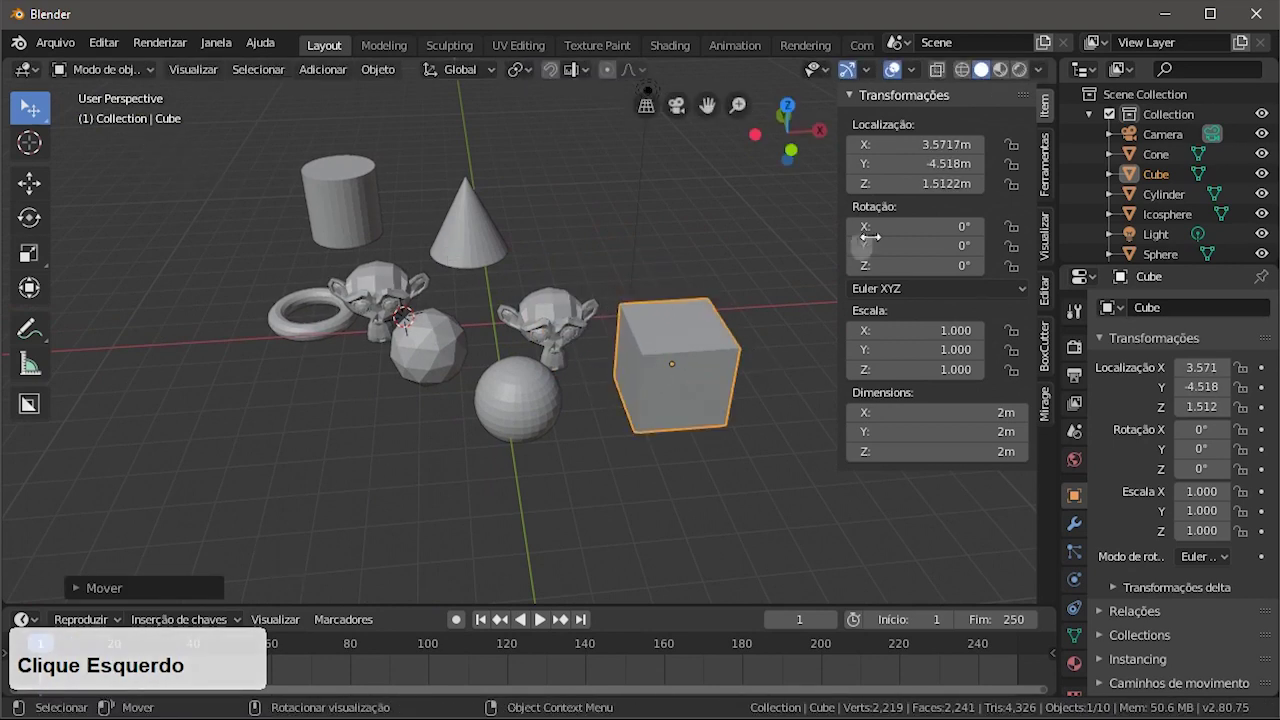
- Enlarge the Outliner until every object is listed, and select the cone, the cylinder and the monkey beside the torus one by one in the viewport
drag(1187, 265, 1189, 366)
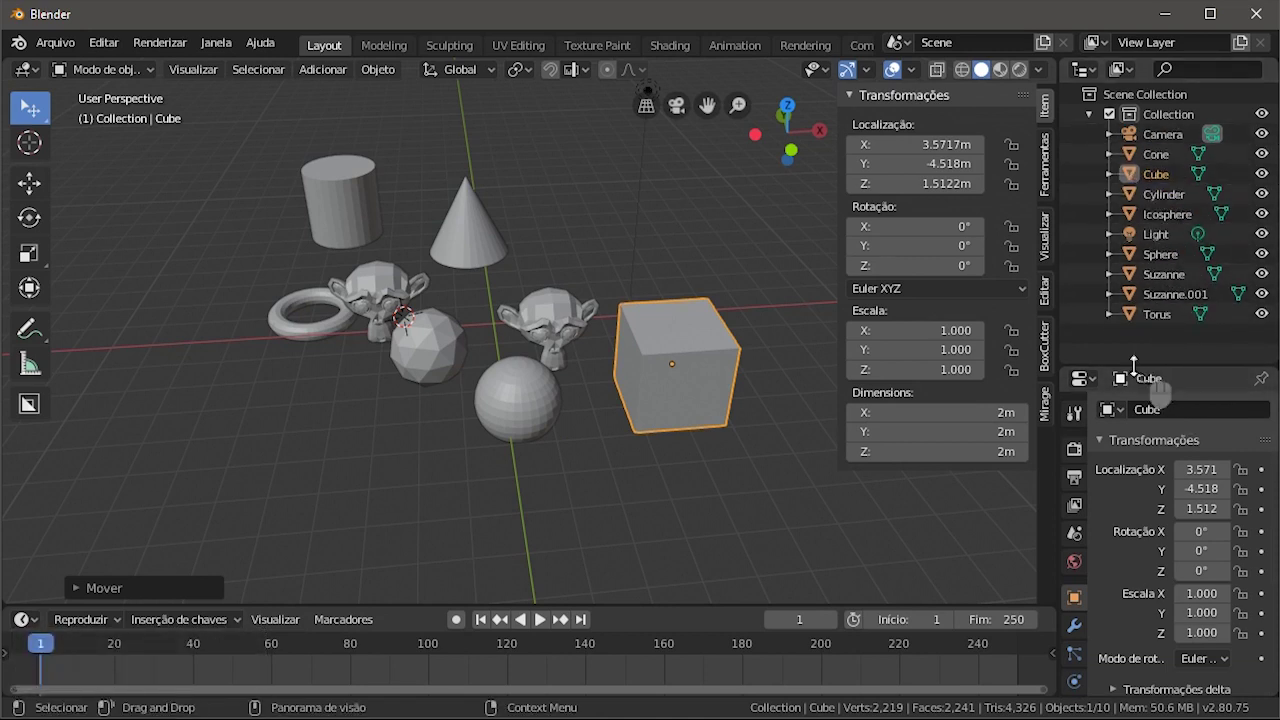
drag(1135, 366, 1177, 333)
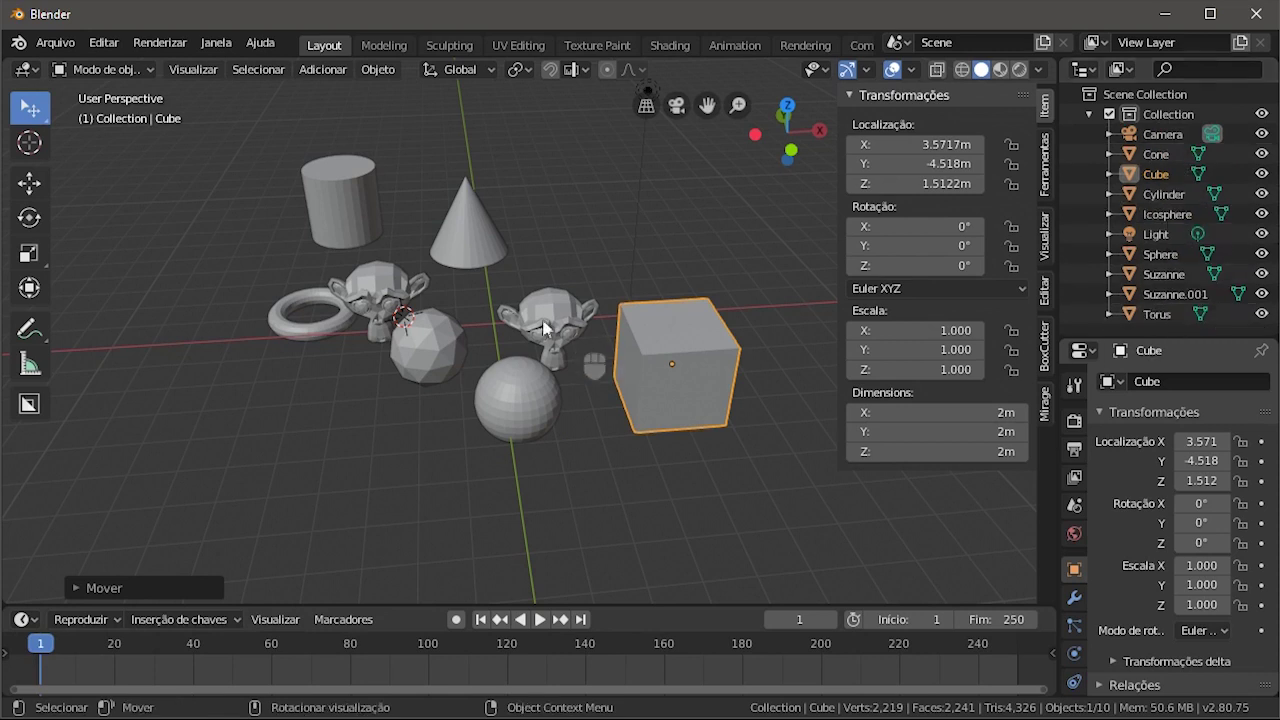
click(493, 250)
click(322, 215)
click(371, 309)
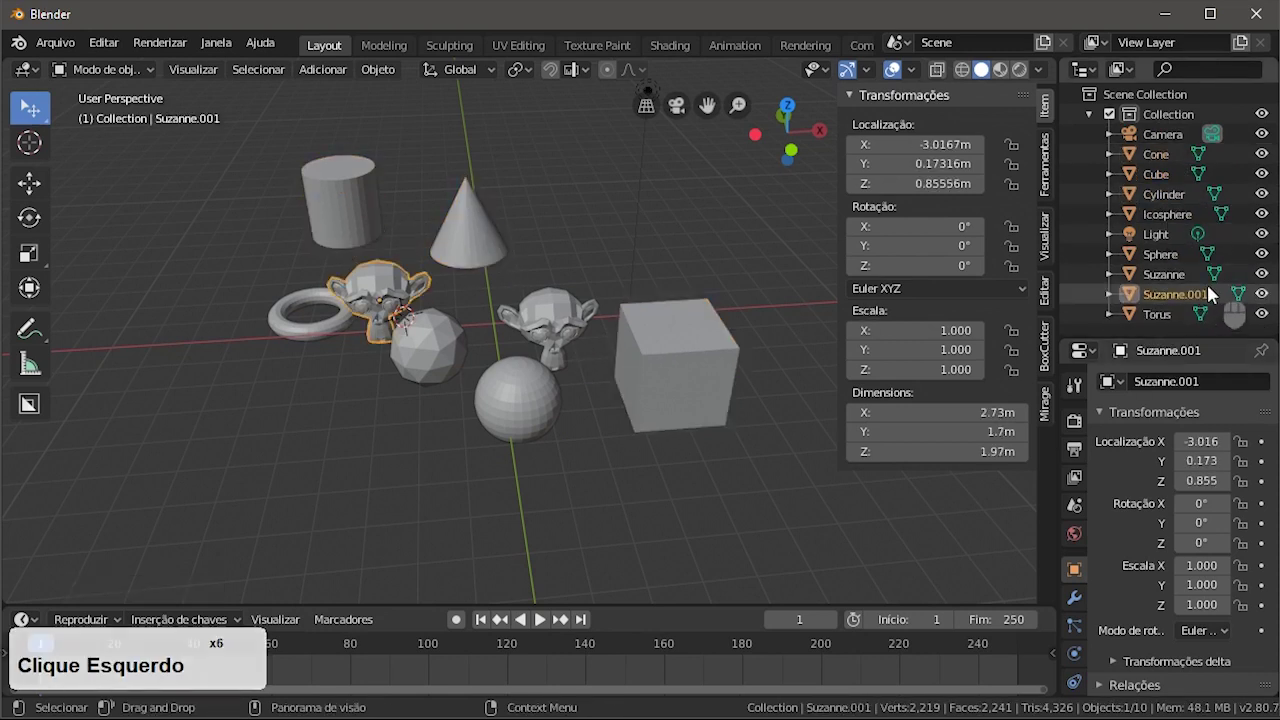
- Select the scene's objects one after another in the Outliner, including the camera, torus, monkeys and icosphere, ending with the cube
click(1155, 240)
click(1151, 294)
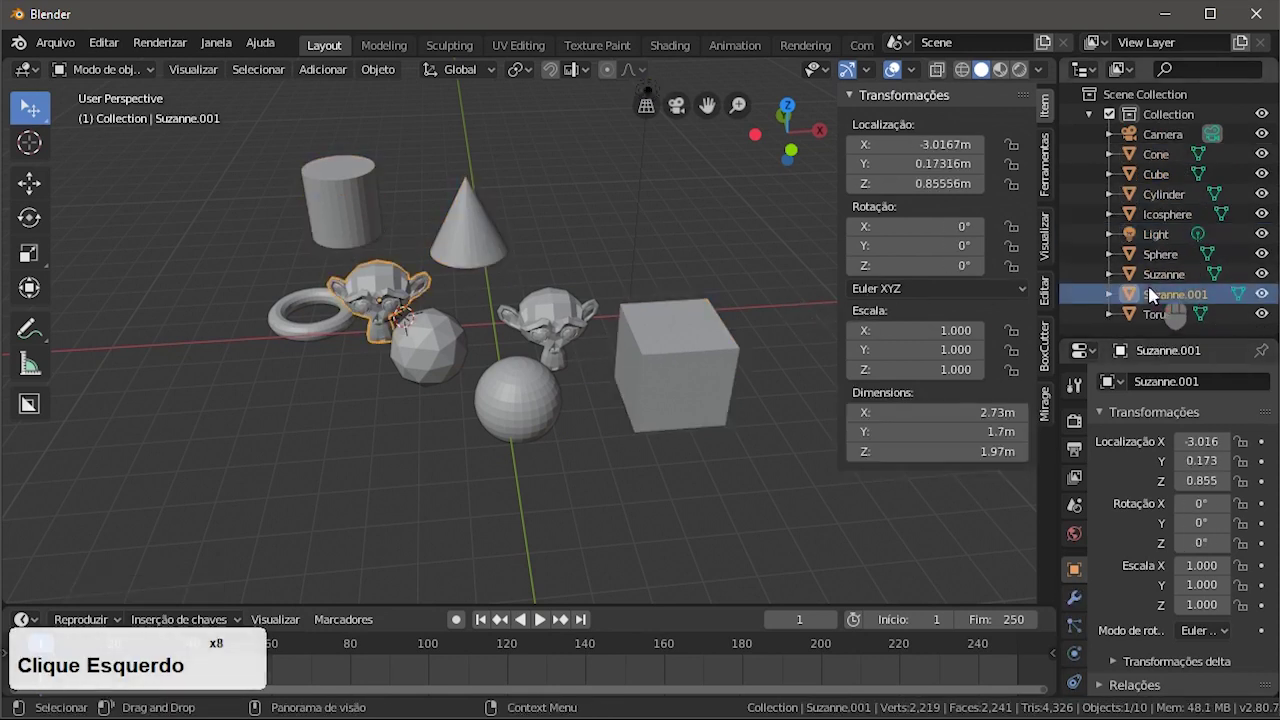
click(1163, 254)
click(1166, 214)
click(1163, 194)
click(1162, 134)
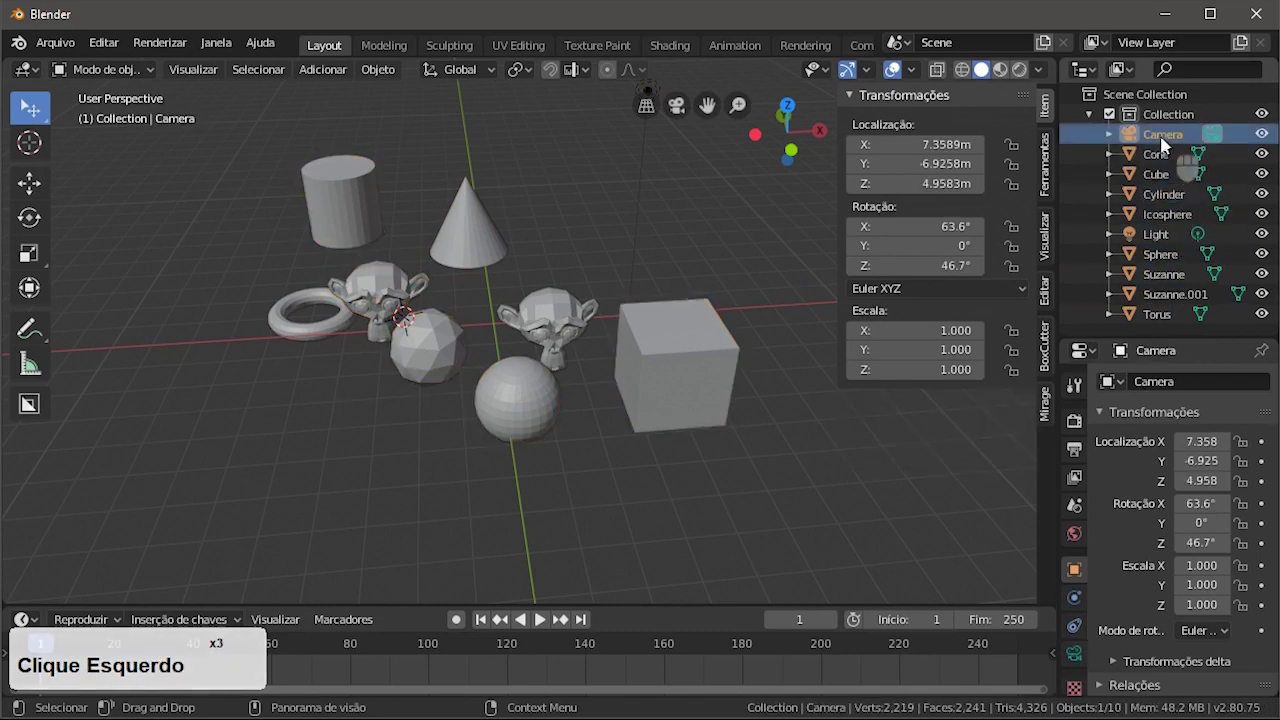
click(1156, 174)
click(1160, 214)
click(1155, 254)
click(1148, 294)
click(1148, 313)
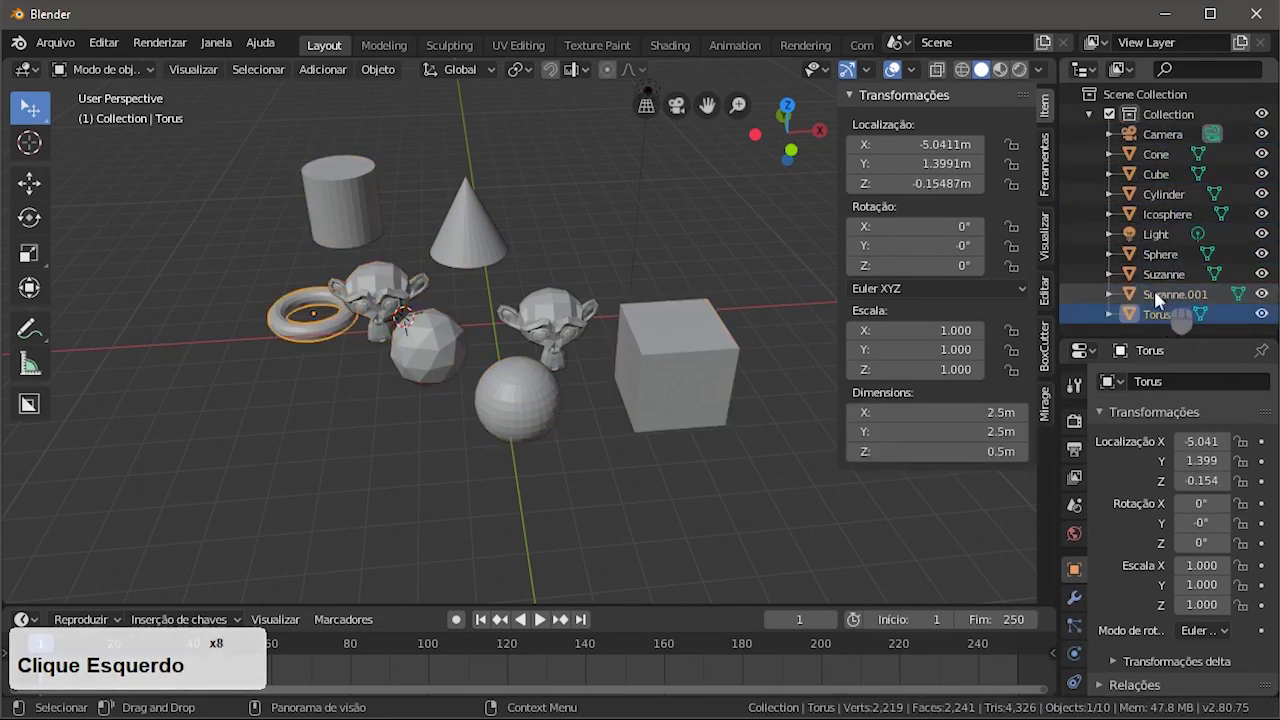
click(1155, 292)
click(1157, 273)
click(1158, 214)
click(1156, 174)
- Select the UV sphere and then the cube directly in the viewport, and examine the cube up close by orbiting, panning and zooming
mouse_move(474, 389)
middle_down()
mouse_move(550, 376)
mouse_move(455, 388)
mouse_move(460, 368)
middle_up()
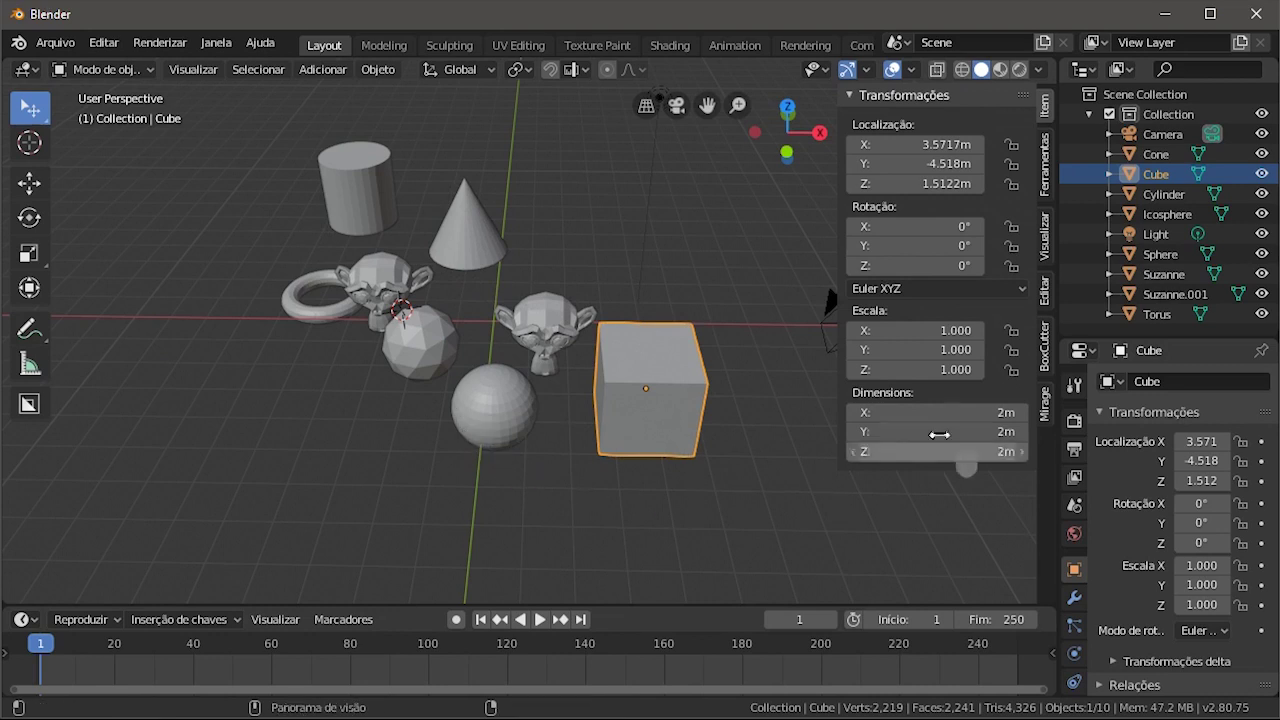
click(501, 400)
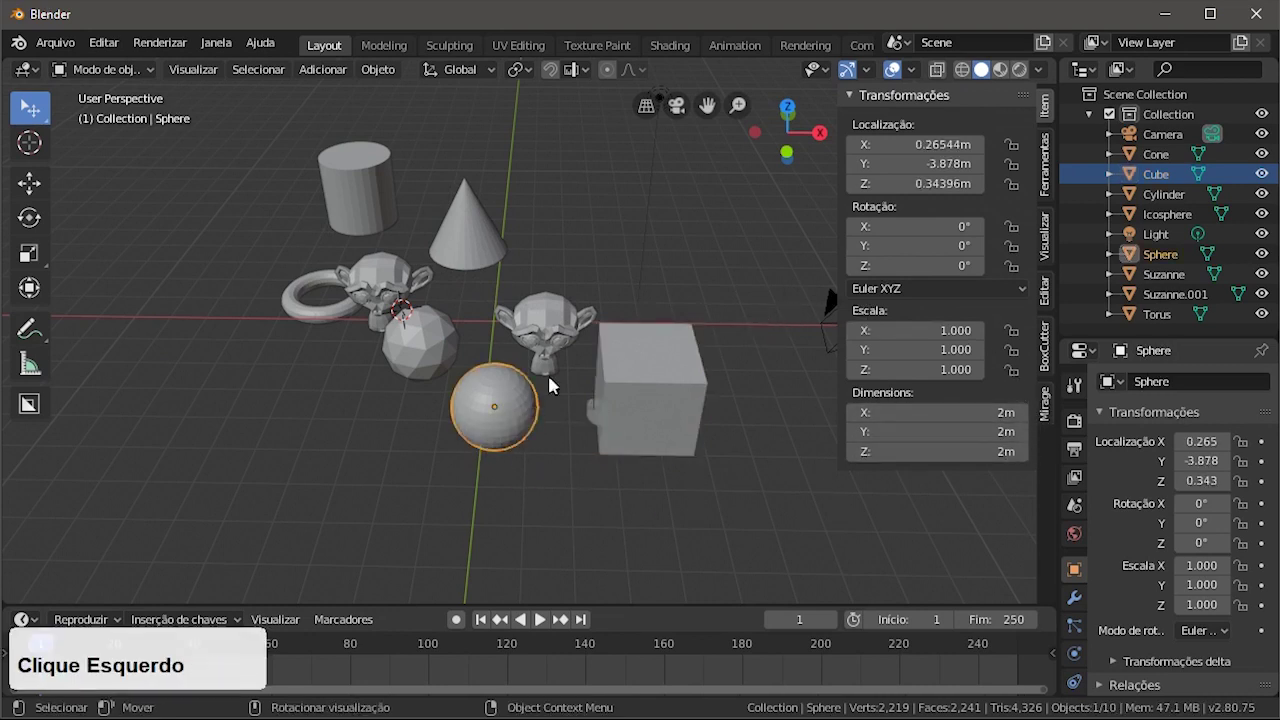
click(688, 392)
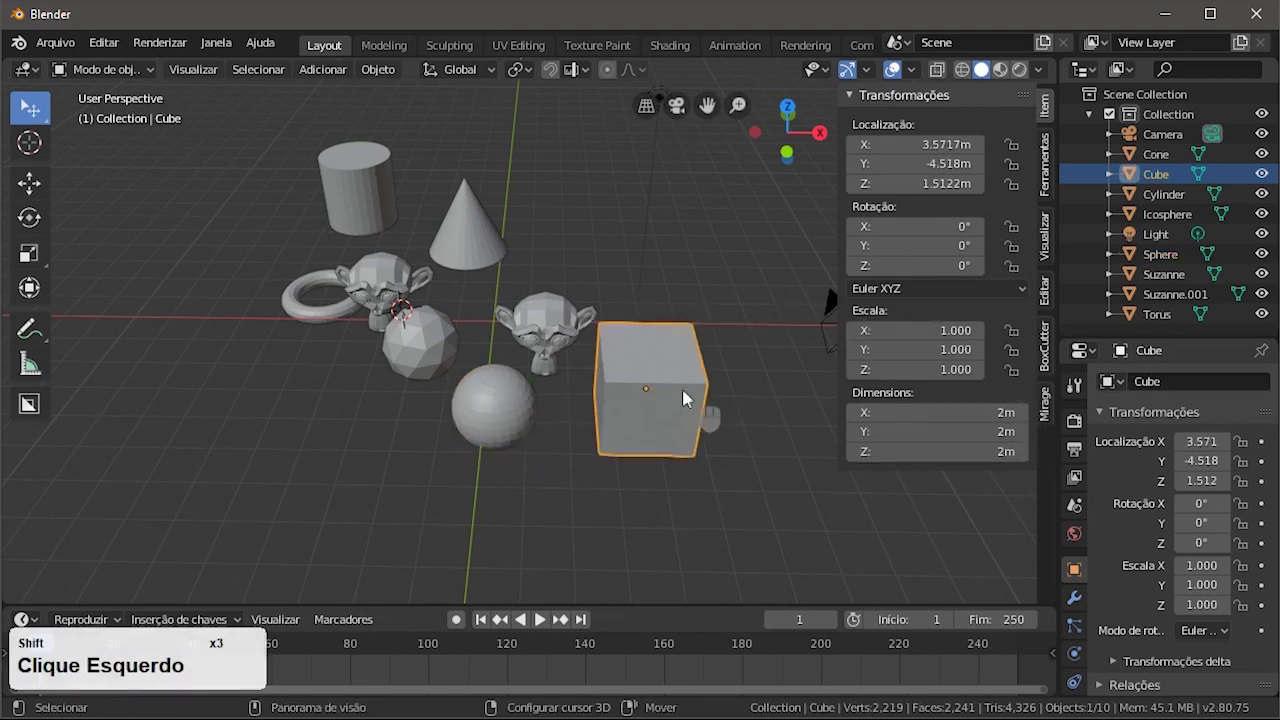
middle_drag(686, 394, 537, 314)
scroll(470, 340, up, 2)
shift+middle_drag(457, 349, 549, 380)
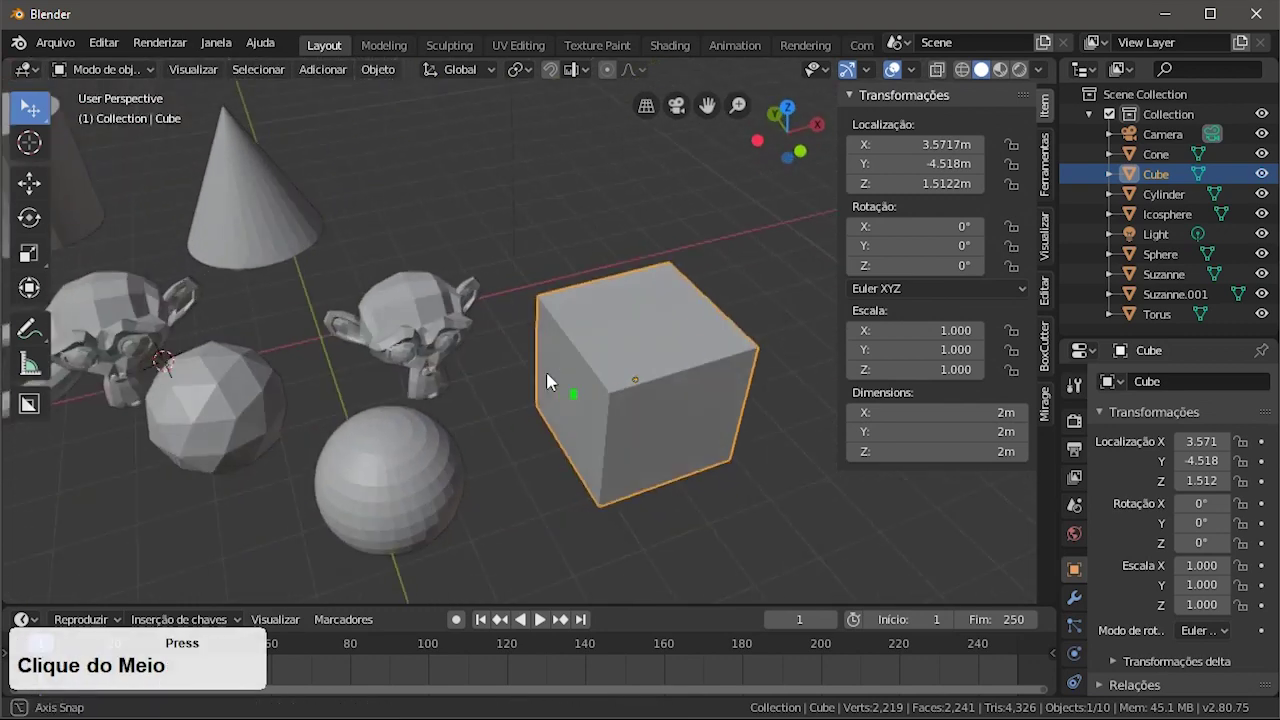
scroll(543, 357, up, 2)
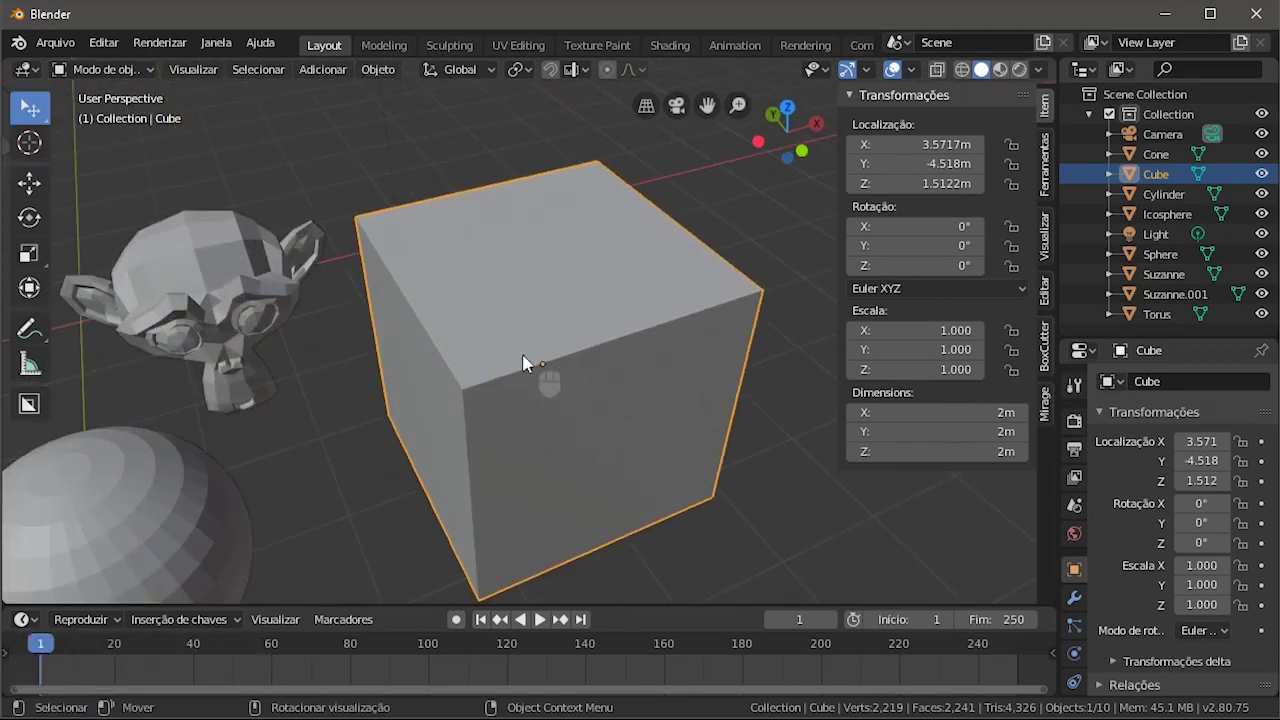
scroll(524, 360, down, 1)
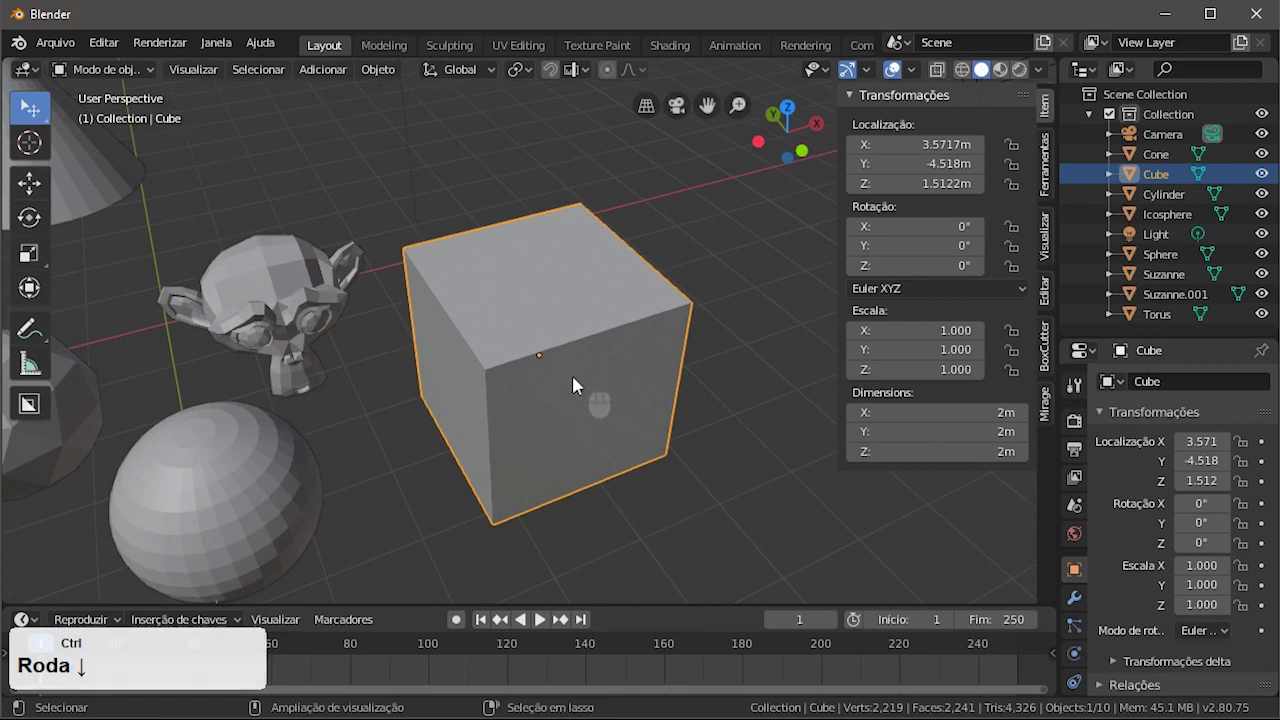
ctrl+middle_drag(549, 366, 710, 225)
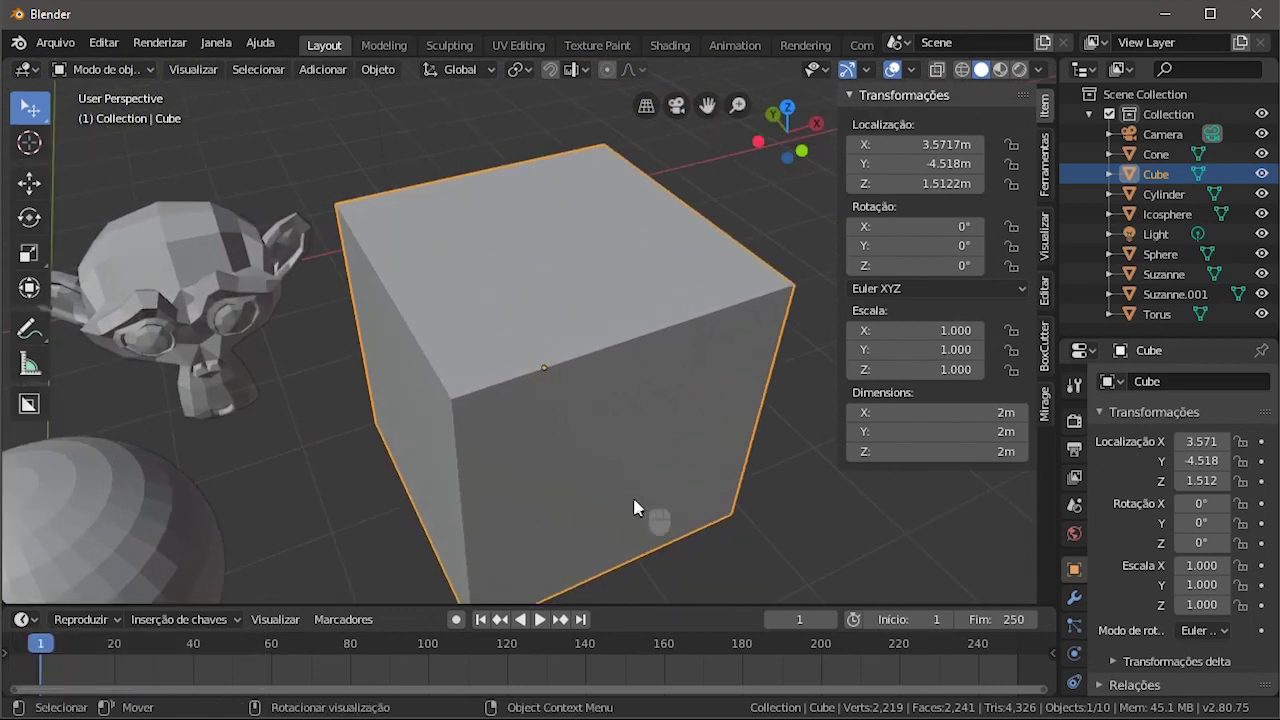
- Switch to the Modeling workspace with the cube in Edit Mode and frame the cube closely in the viewport
click(384, 45)
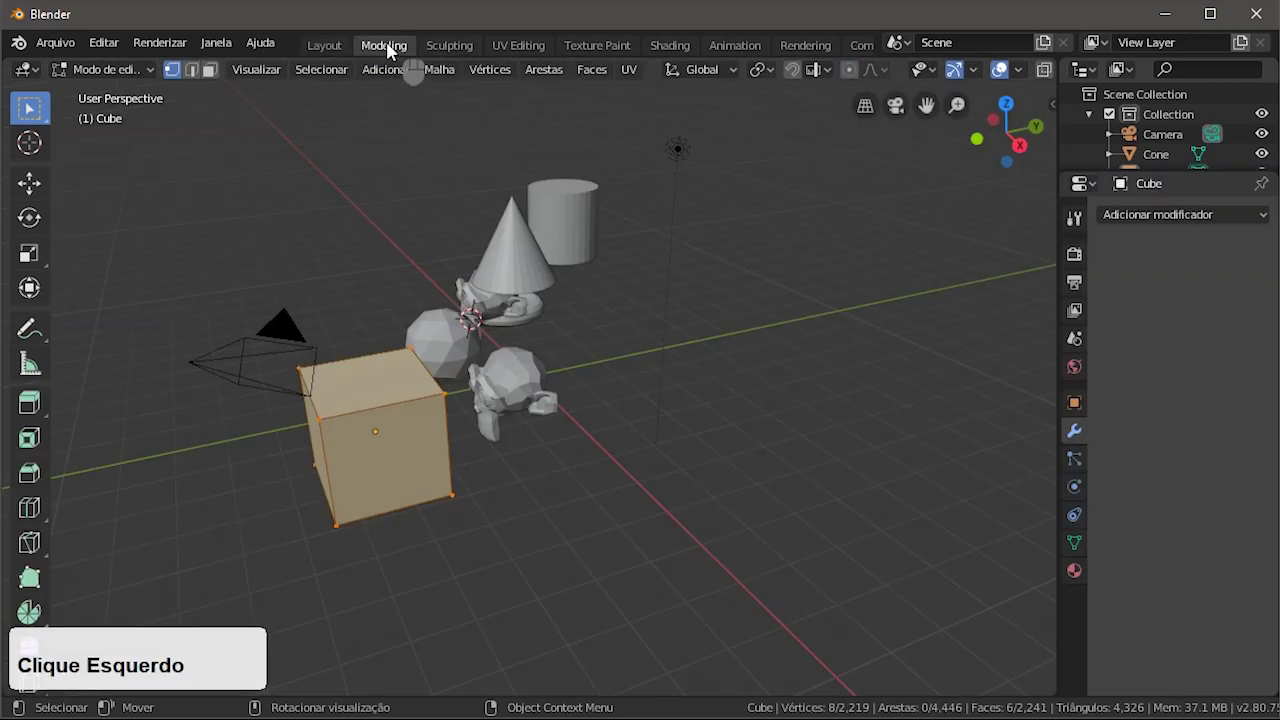
middle_drag(275, 279, 541, 380)
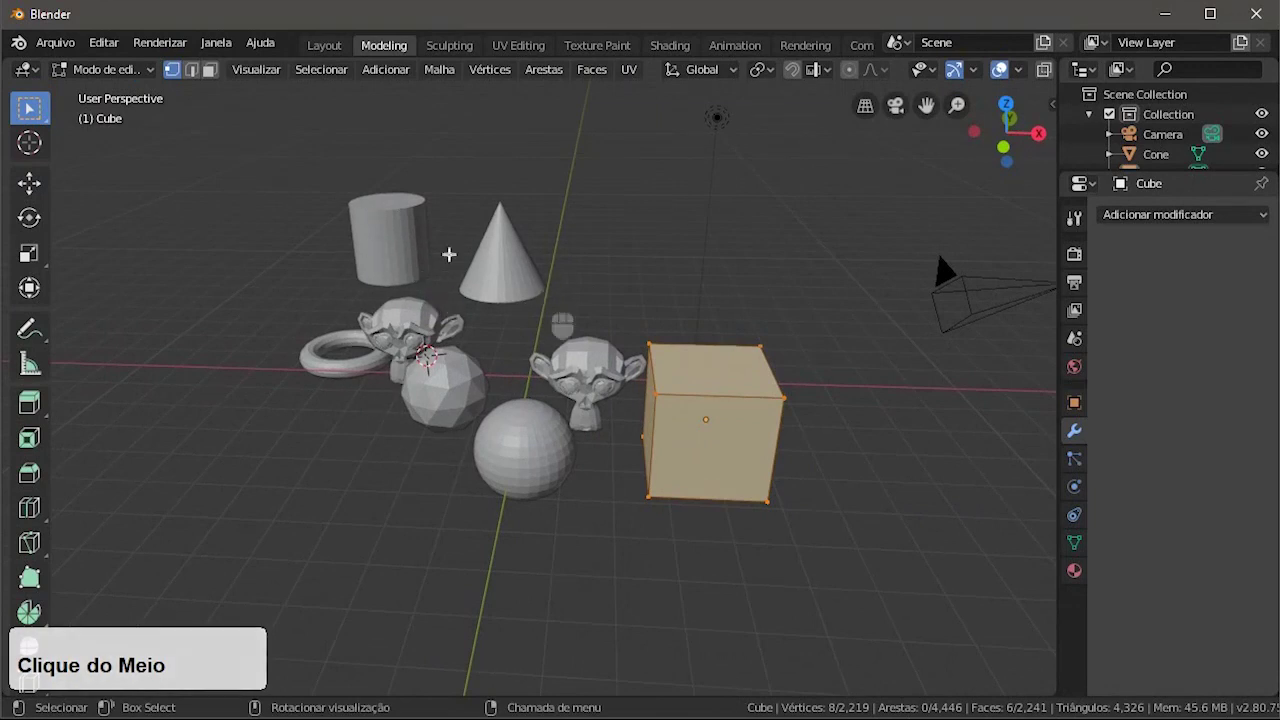
middle_drag(523, 420, 556, 401)
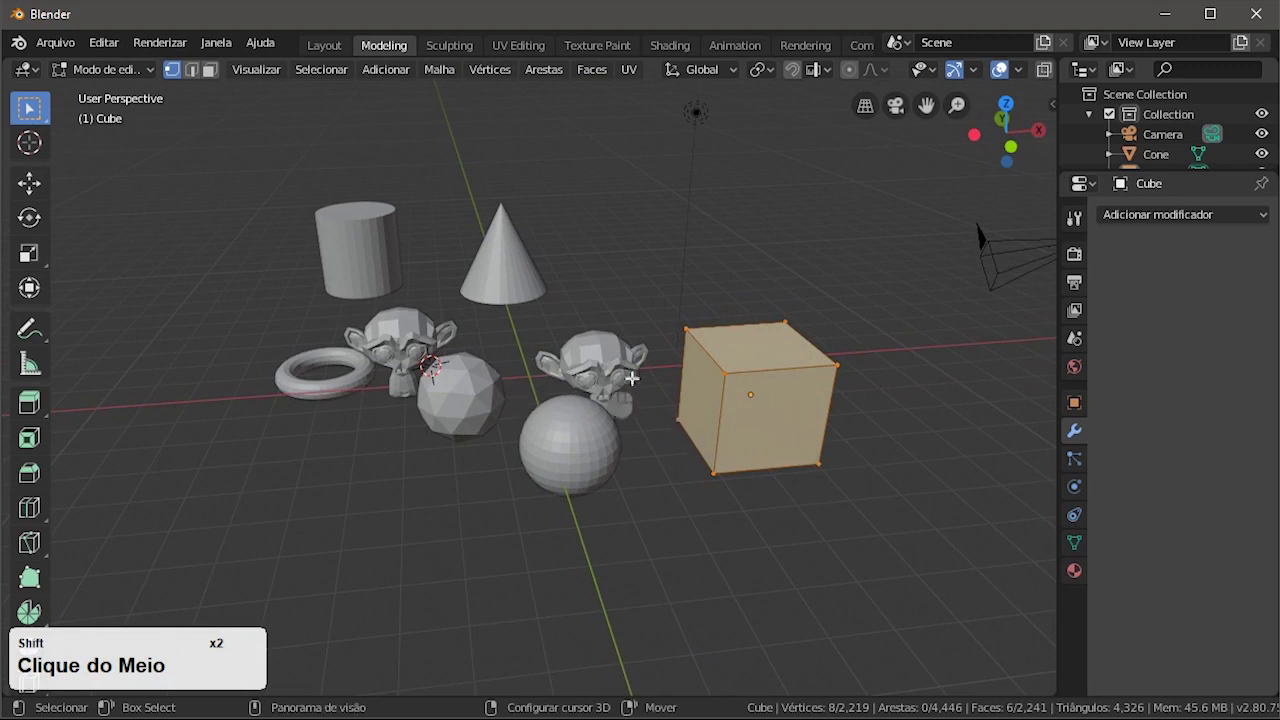
shift+middle_drag(632, 378, 448, 383)
scroll(623, 400, up, 3)
middle_drag(629, 404, 658, 413)
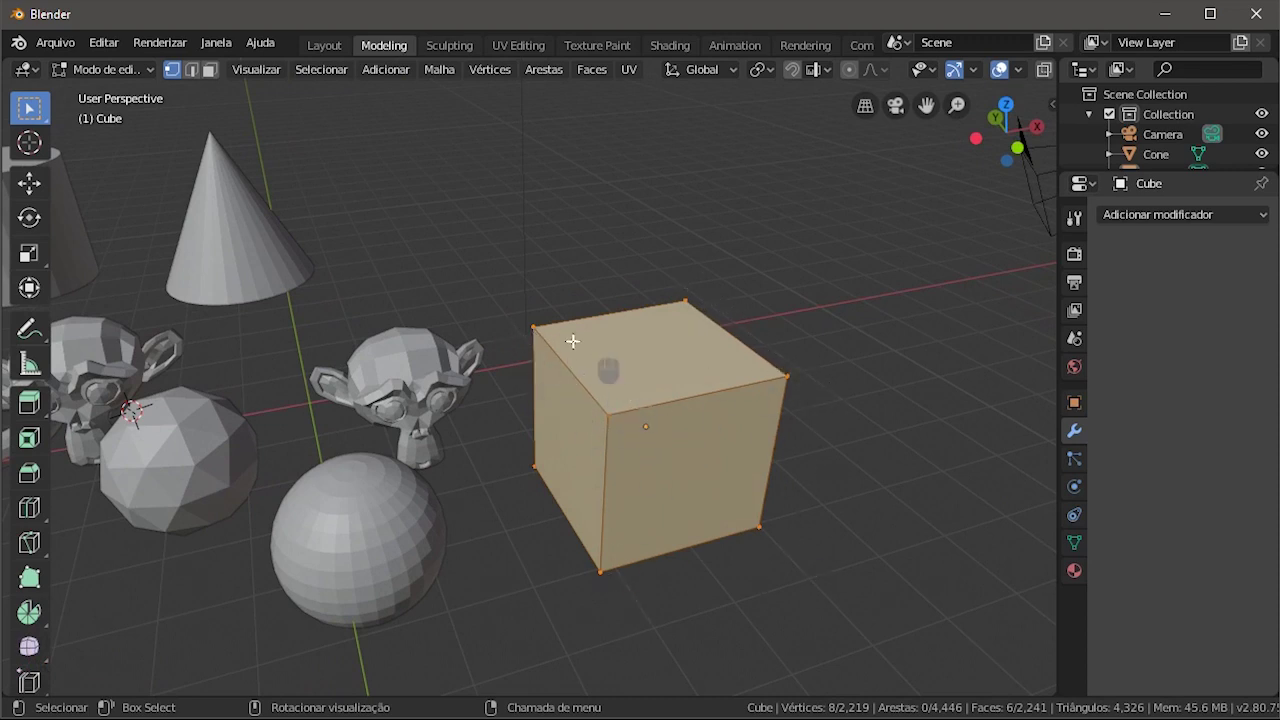
scroll(687, 447, up, 2)
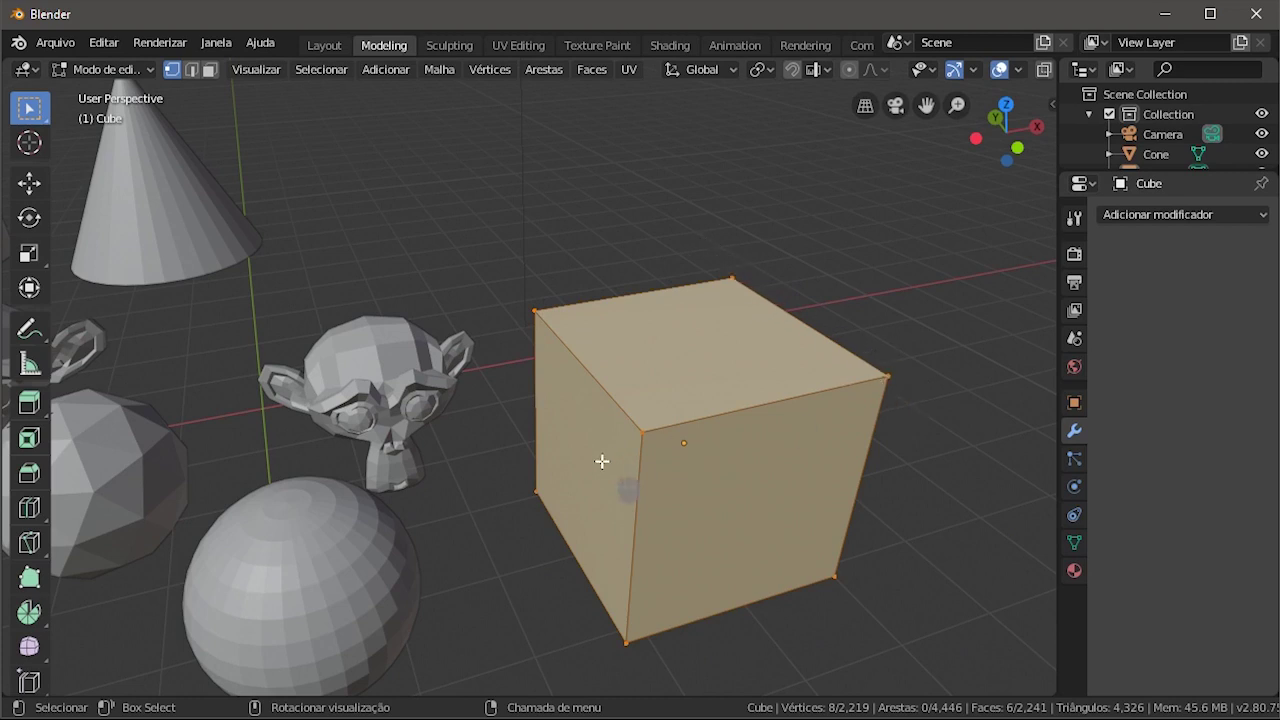
- Practise selecting the cube's top corner vertices singly and as an adjacent pair, ending with only the nearest top corner selected
click(642, 432)
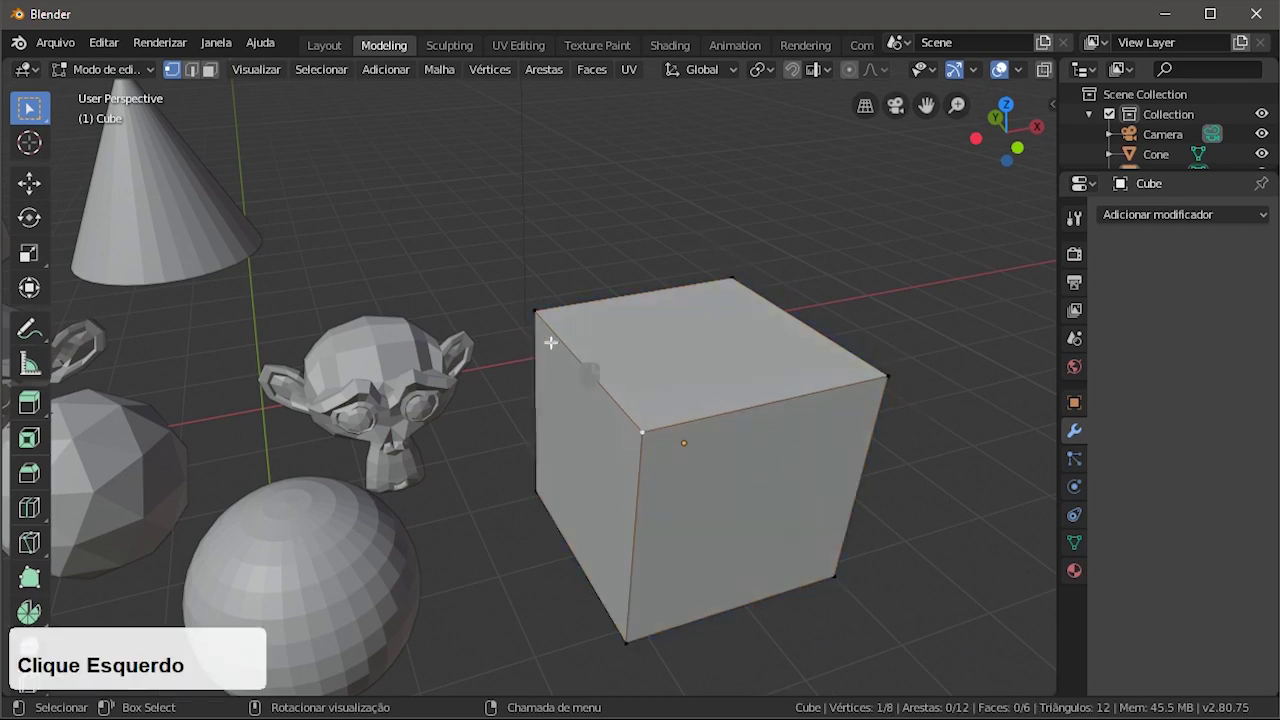
double_click(737, 275)
click(544, 319)
click(743, 283)
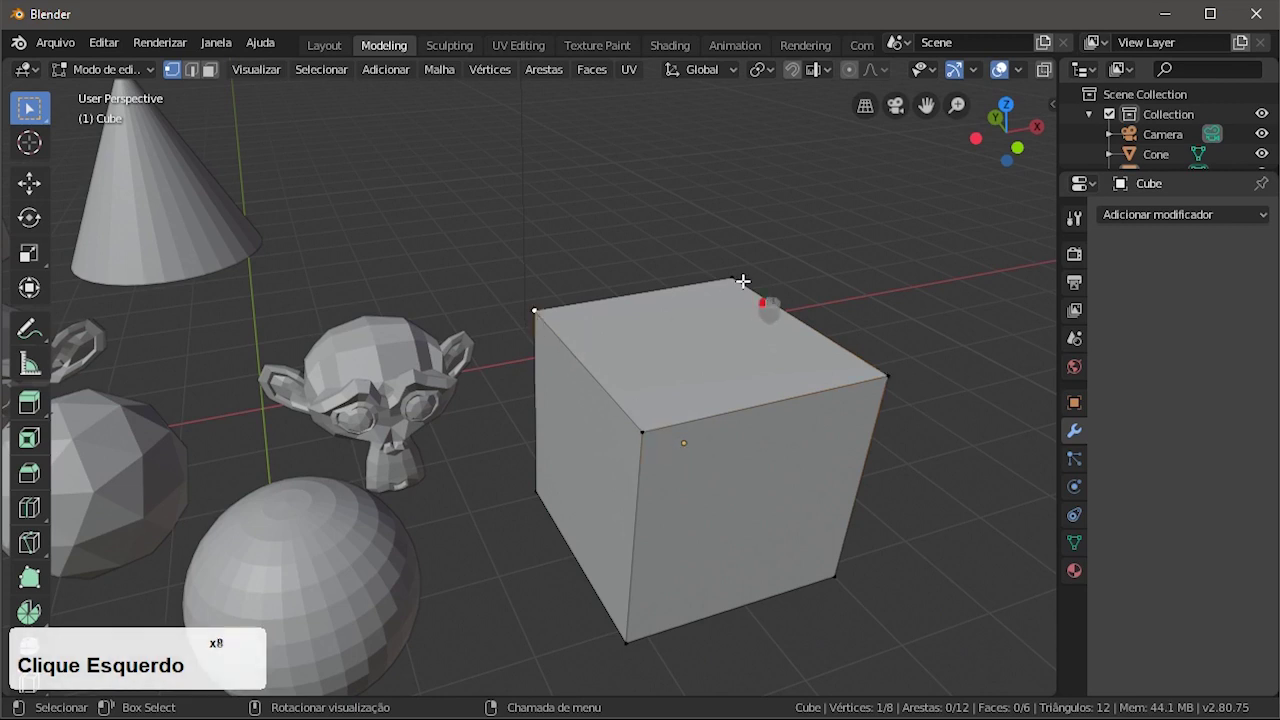
click(896, 373)
click(656, 421)
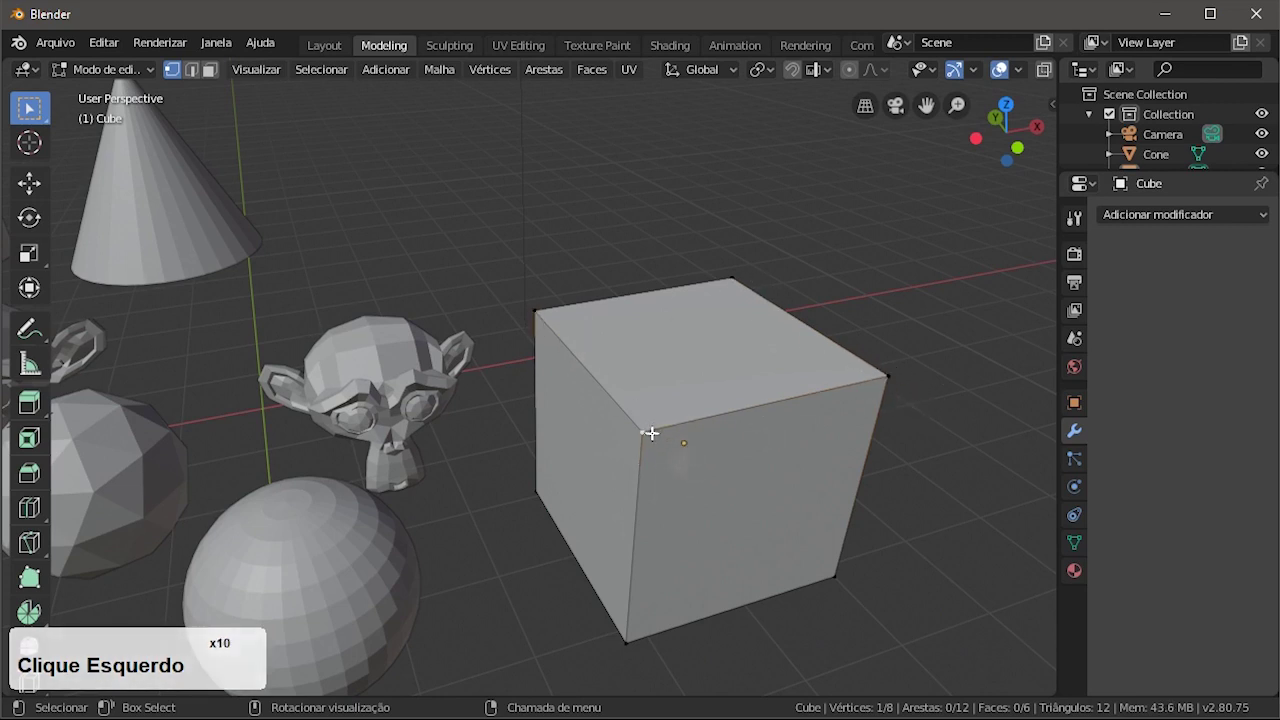
shift+click(887, 377)
click(680, 452)
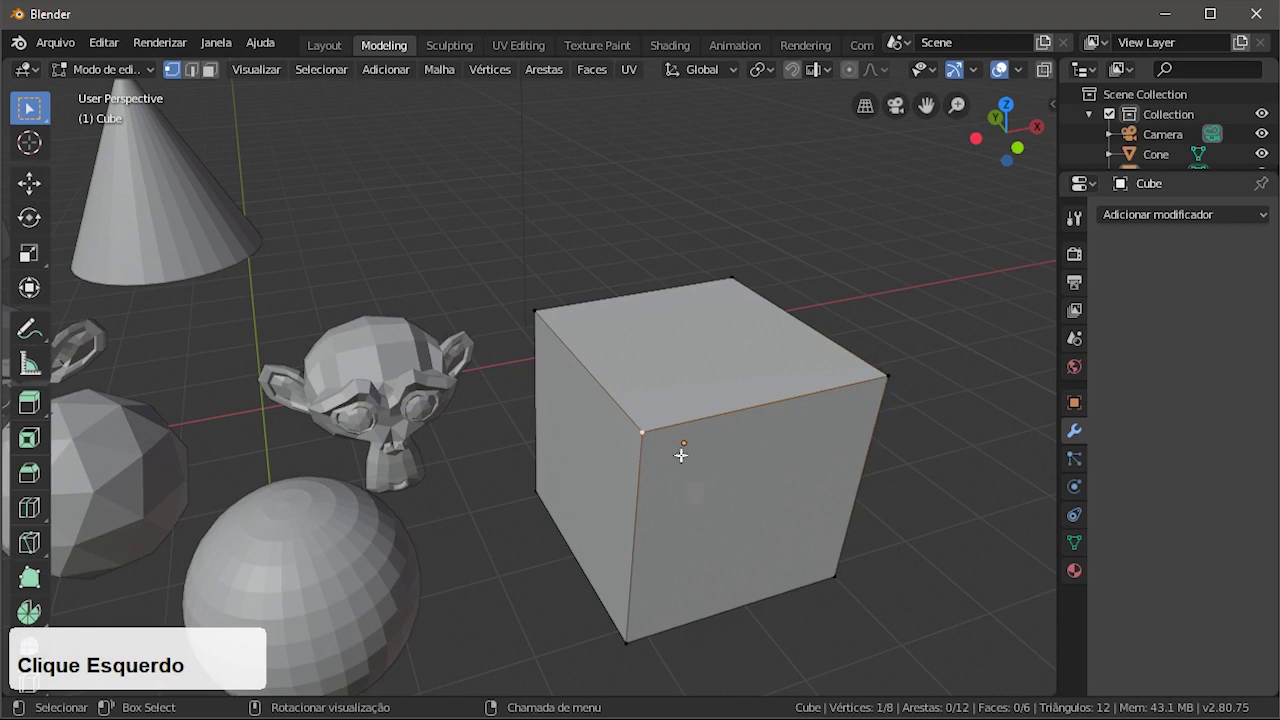
- Select the cube's two front top corner vertices together, and repeat the pair selection after reframing the cube
shift+click(897, 399)
middle_drag(814, 400, 496, 406)
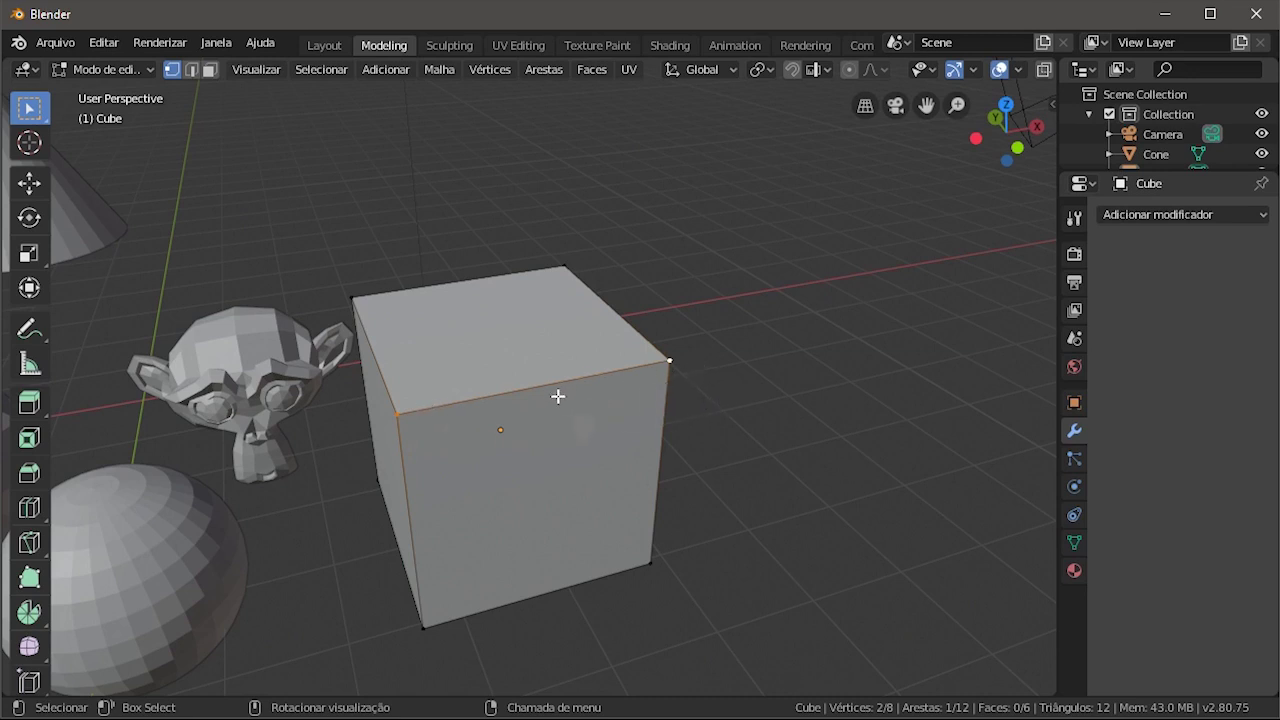
click(395, 418)
shift+click(674, 359)
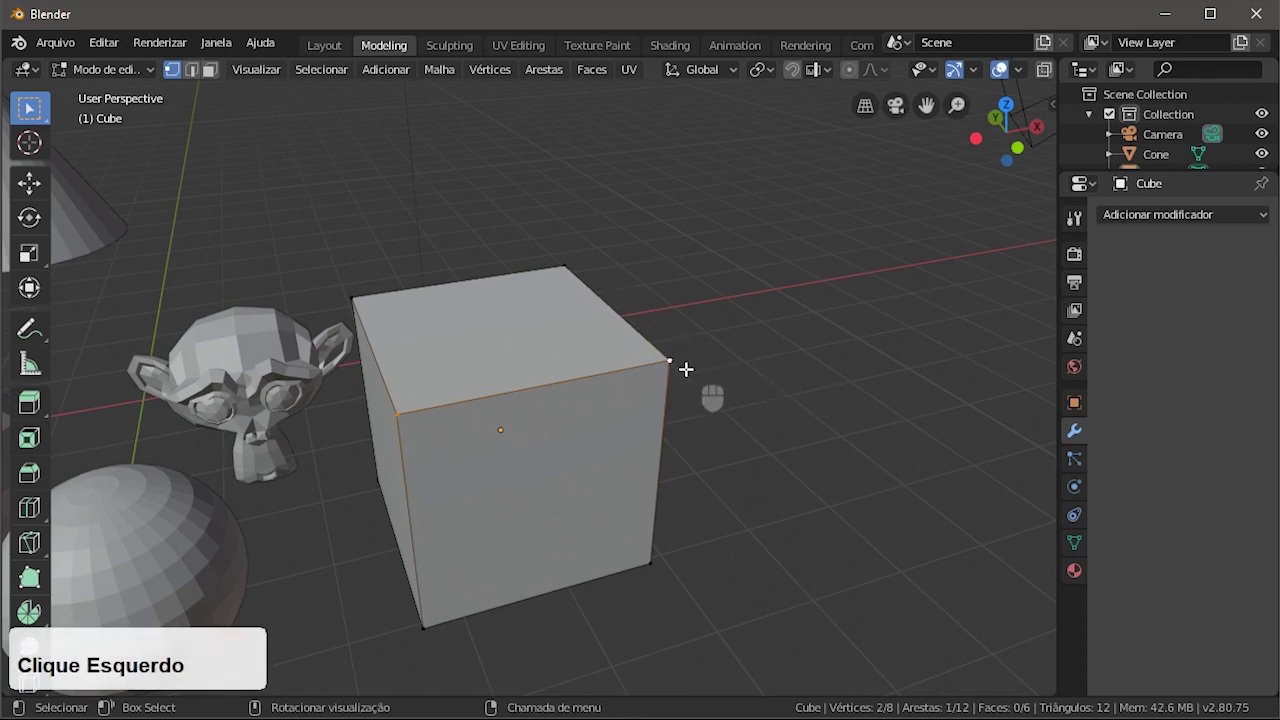
- Practise selecting adjacent vertex pairs from another side of the cube, ending with both ends of the nearest vertical edge
middle_drag(591, 277, 360, 323)
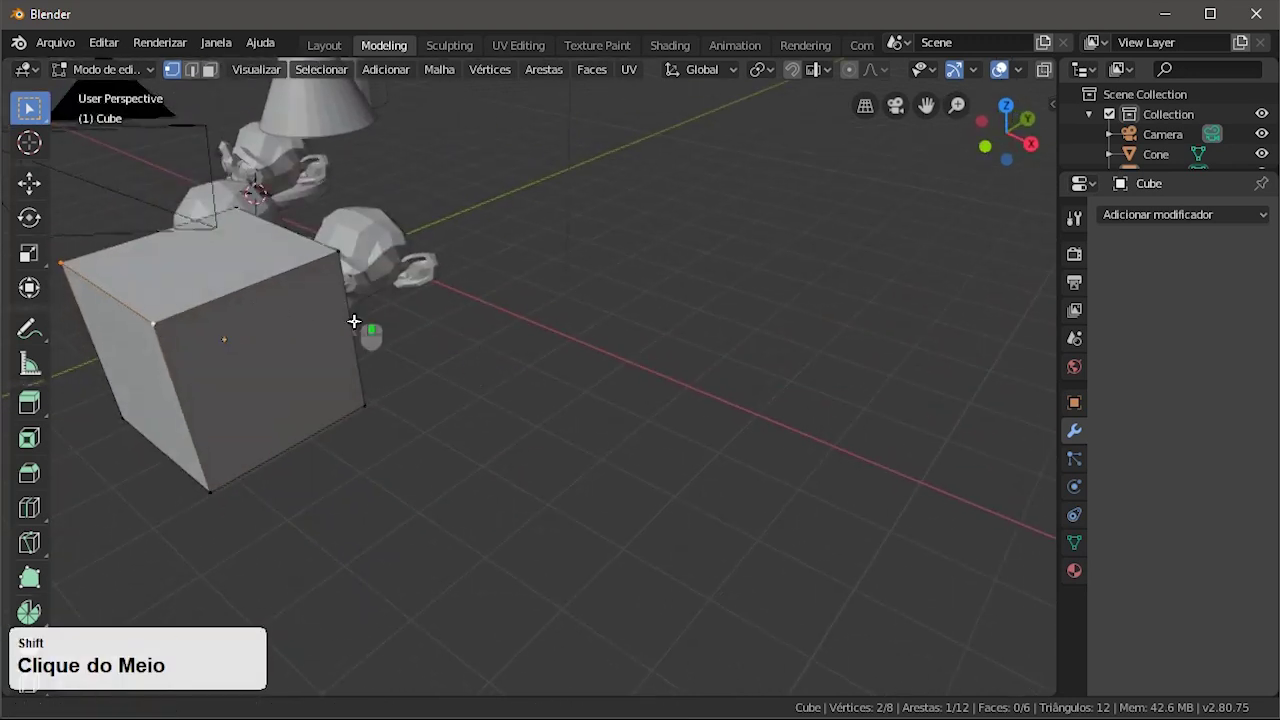
scroll(439, 359, up, 3)
click(272, 382)
shift+click(472, 288)
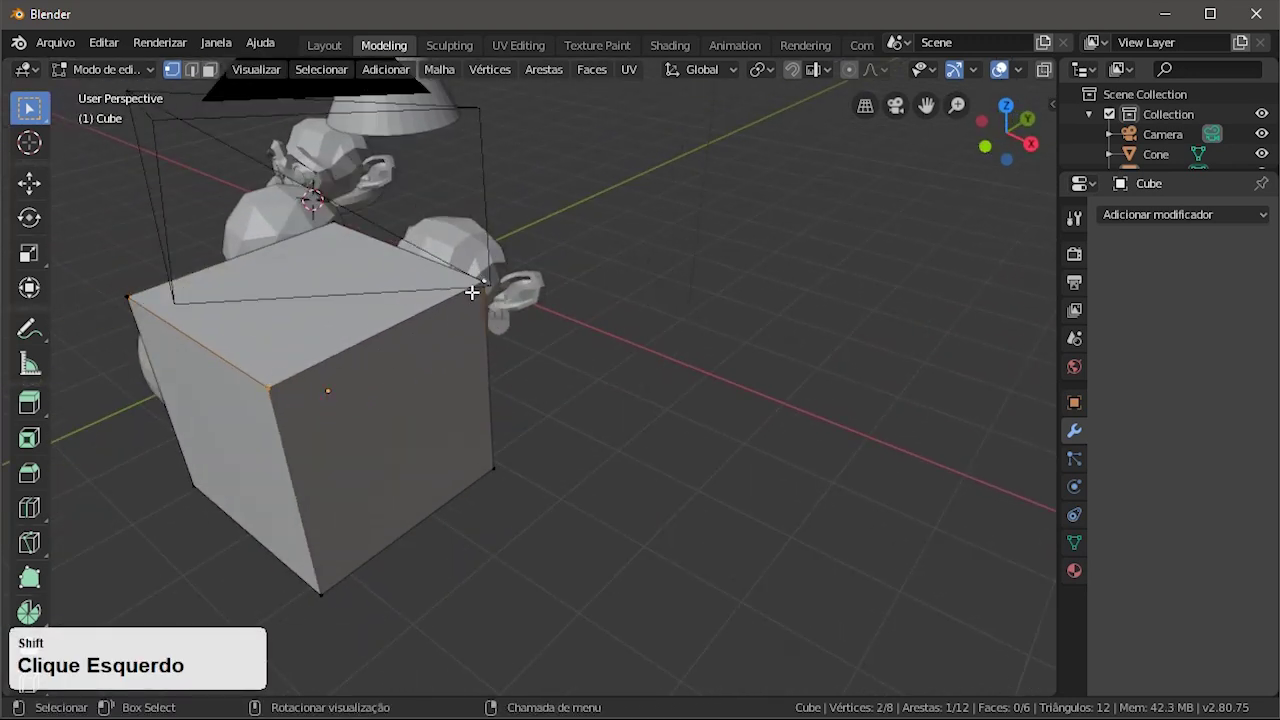
click(266, 388)
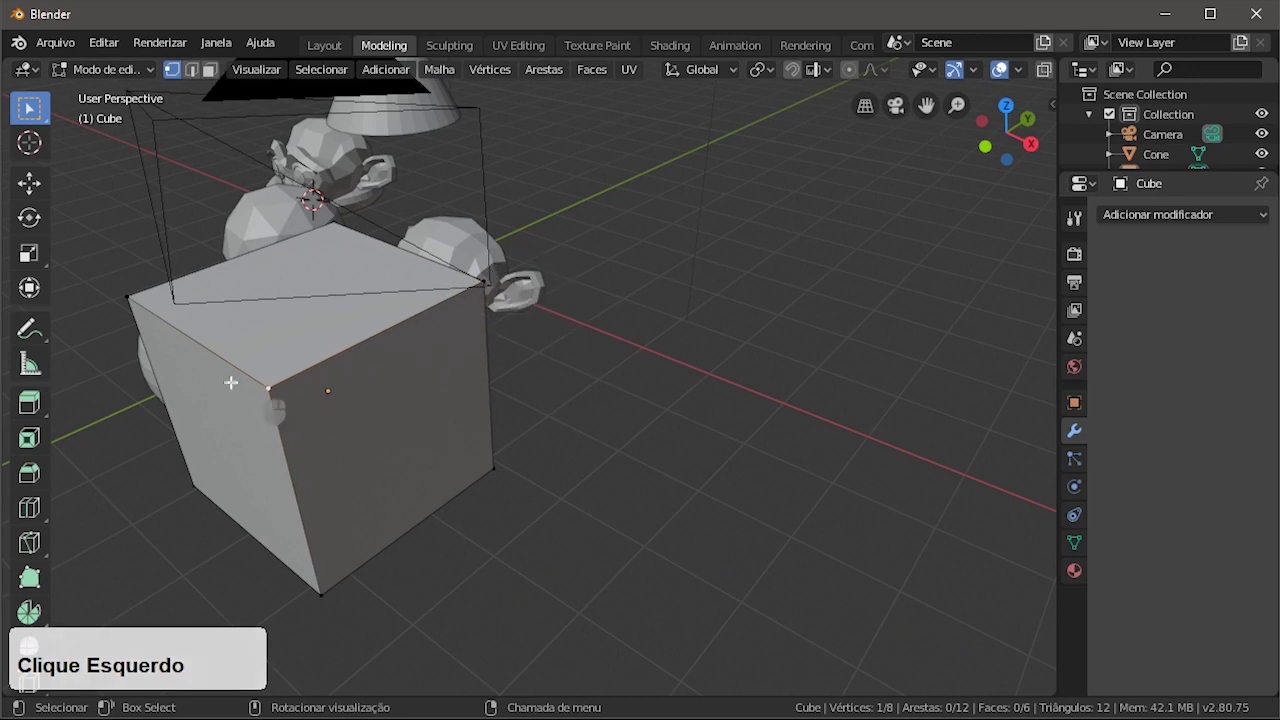
click(265, 387)
shift+click(320, 594)
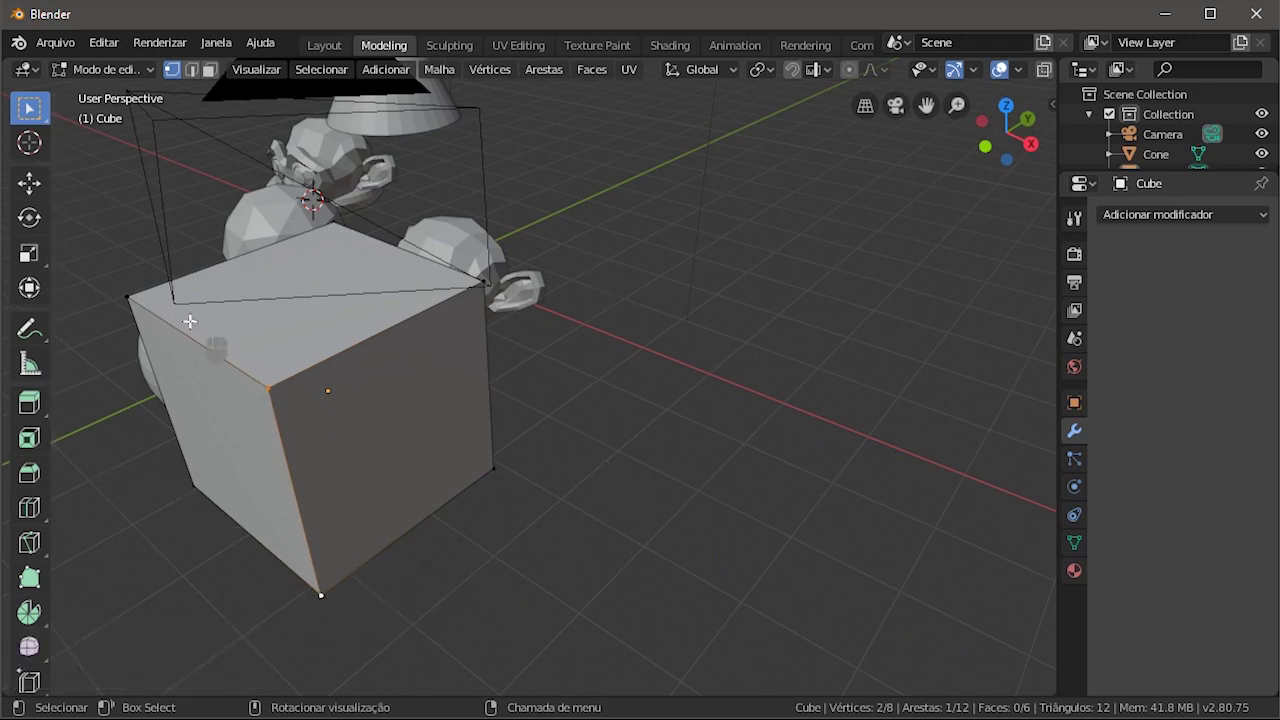
- Clear the vertex selection, inspect the cube from several sides, and select a single front top corner vertex
click(566, 494)
middle_drag(526, 326, 409, 317)
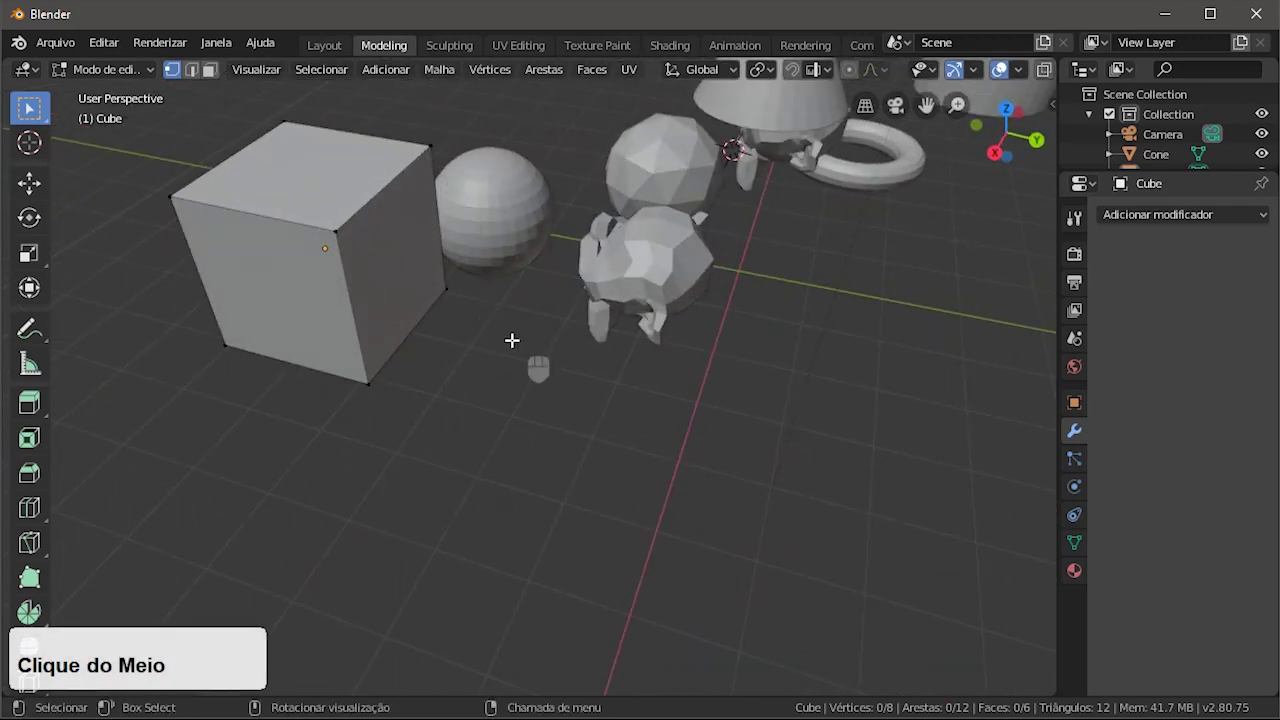
middle_drag(514, 343, 369, 380)
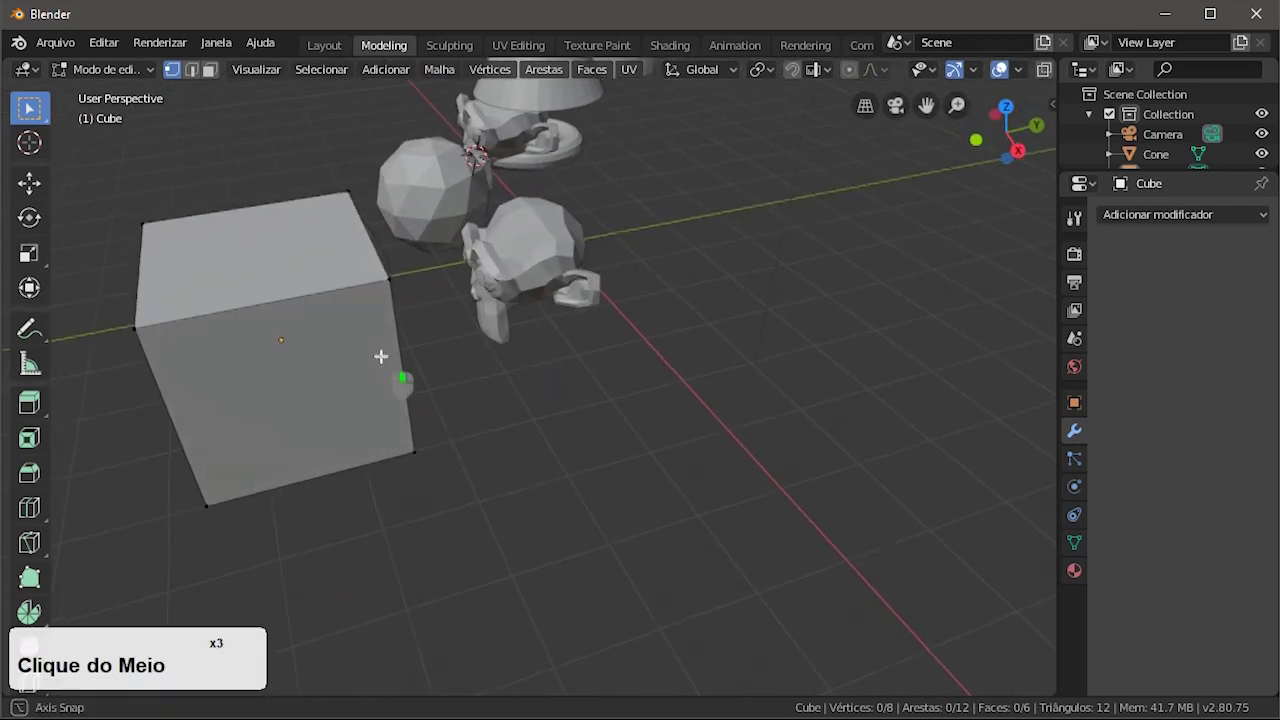
middle_drag(380, 354, 536, 298)
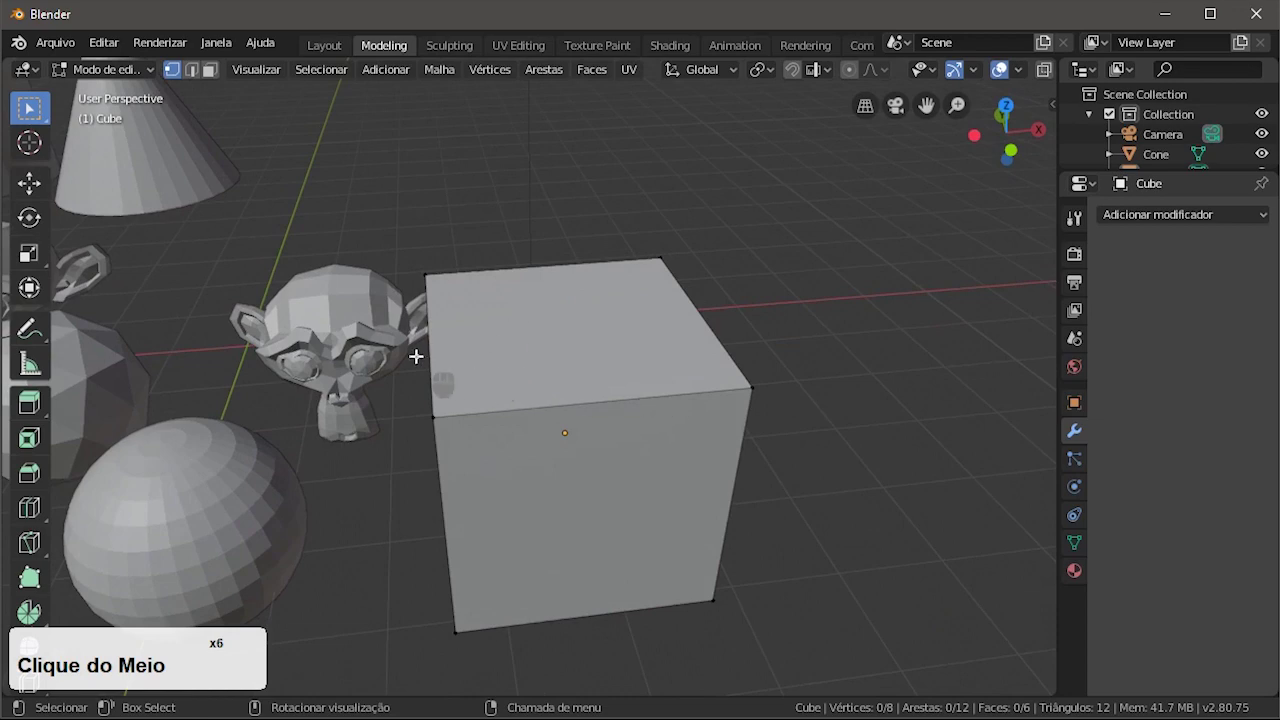
middle_drag(612, 407, 489, 391)
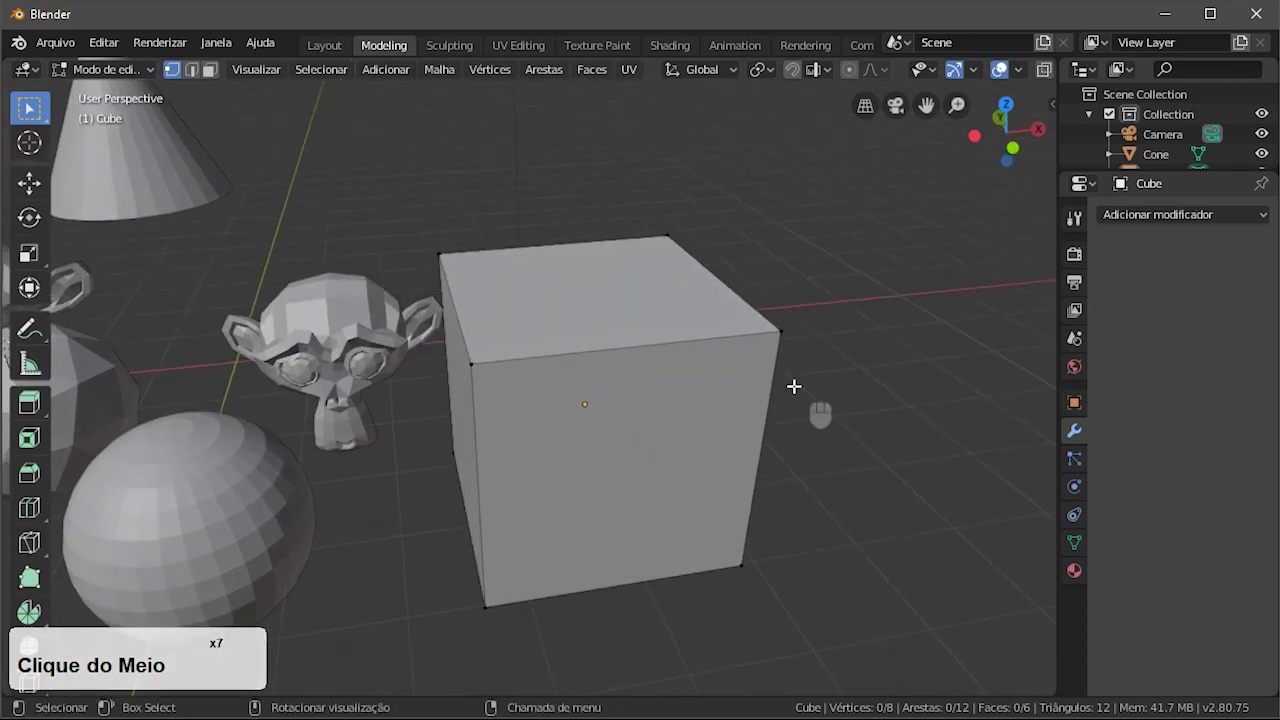
middle_drag(615, 433, 534, 334)
scroll(614, 349, down, 2)
scroll(530, 336, down, 1)
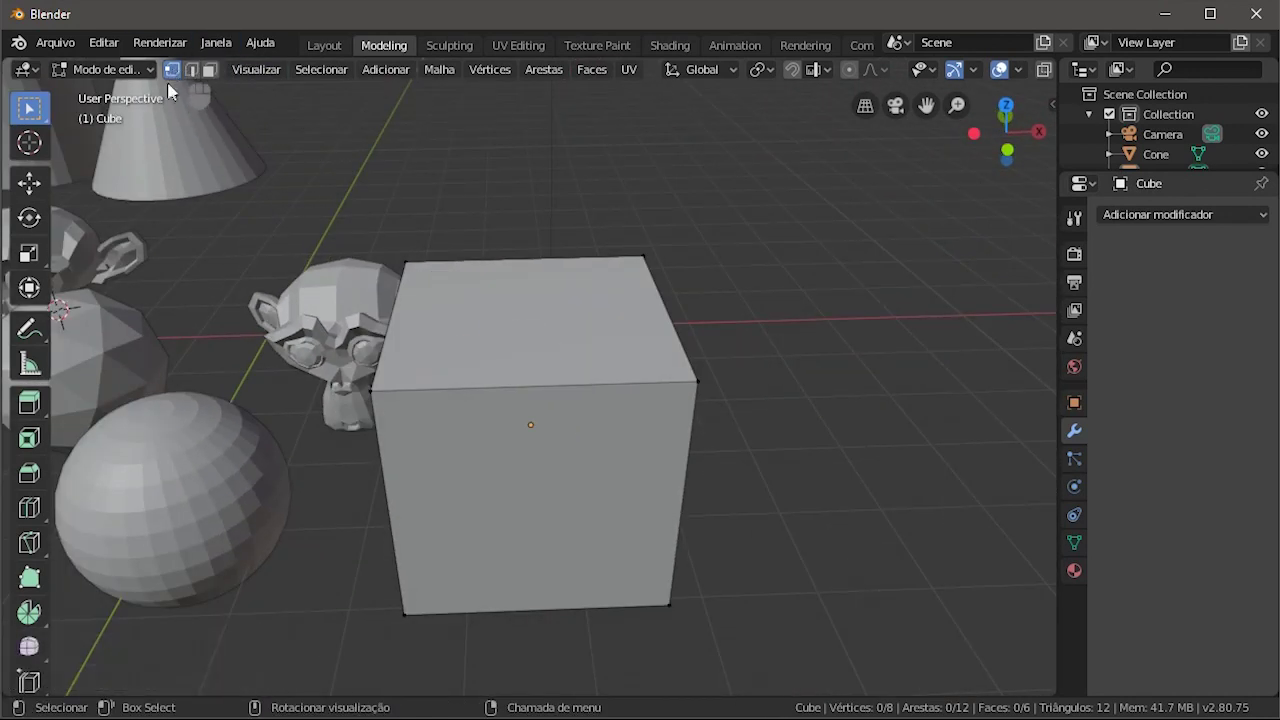
click(702, 381)
middle_drag(714, 380, 437, 380)
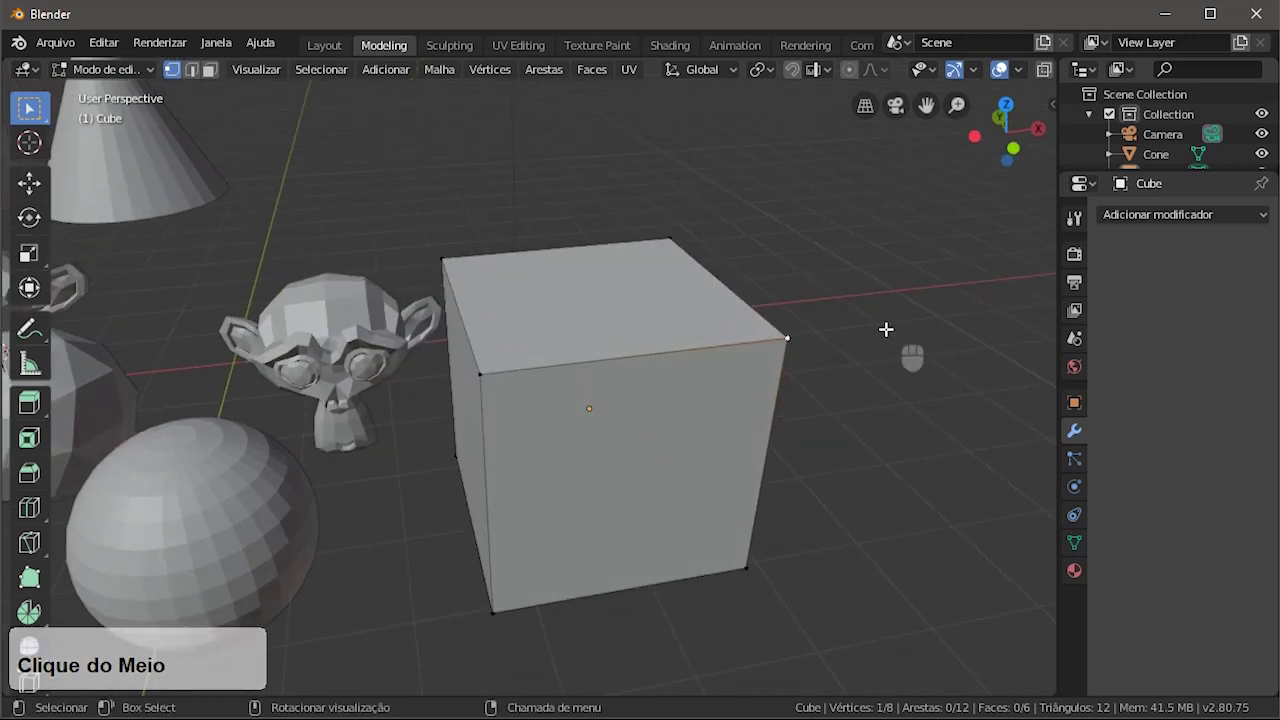
- Switch to edge selection and select all four edges around the cube's top face
click(192, 70)
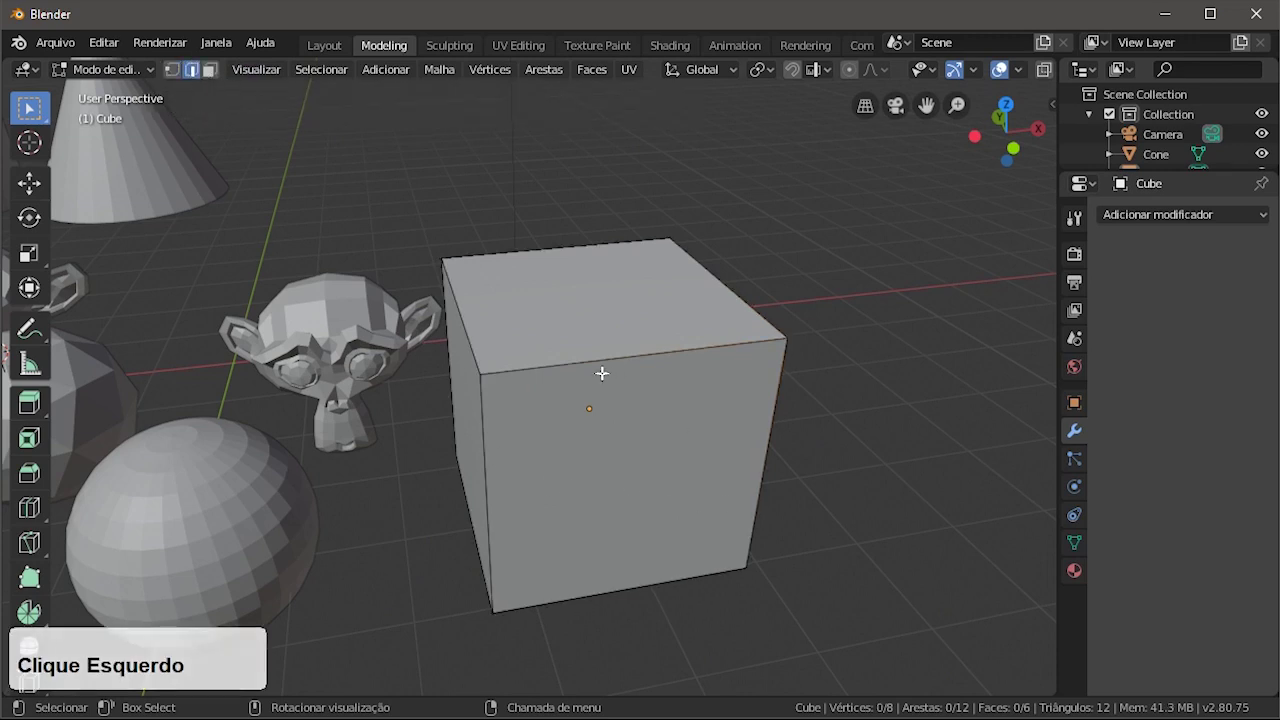
click(574, 359)
middle_drag(700, 500, 733, 453)
shift+click(640, 372)
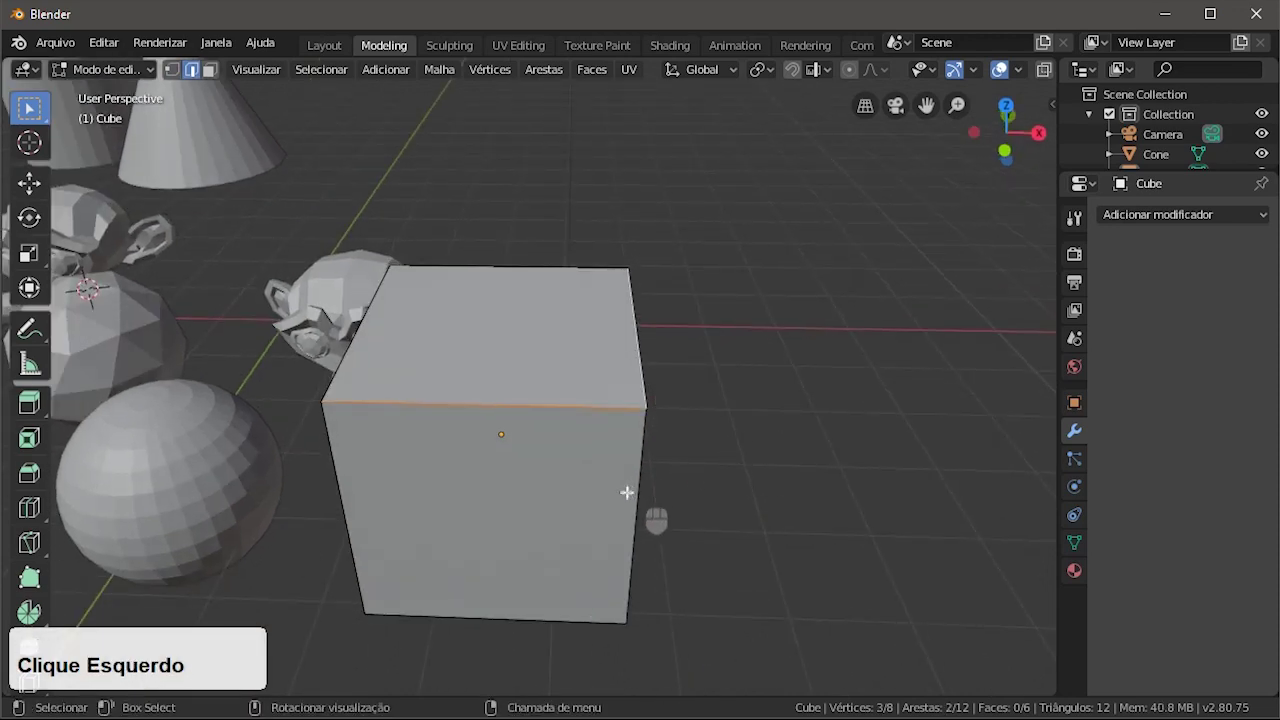
middle_drag(626, 491, 454, 354)
shift+click(420, 340)
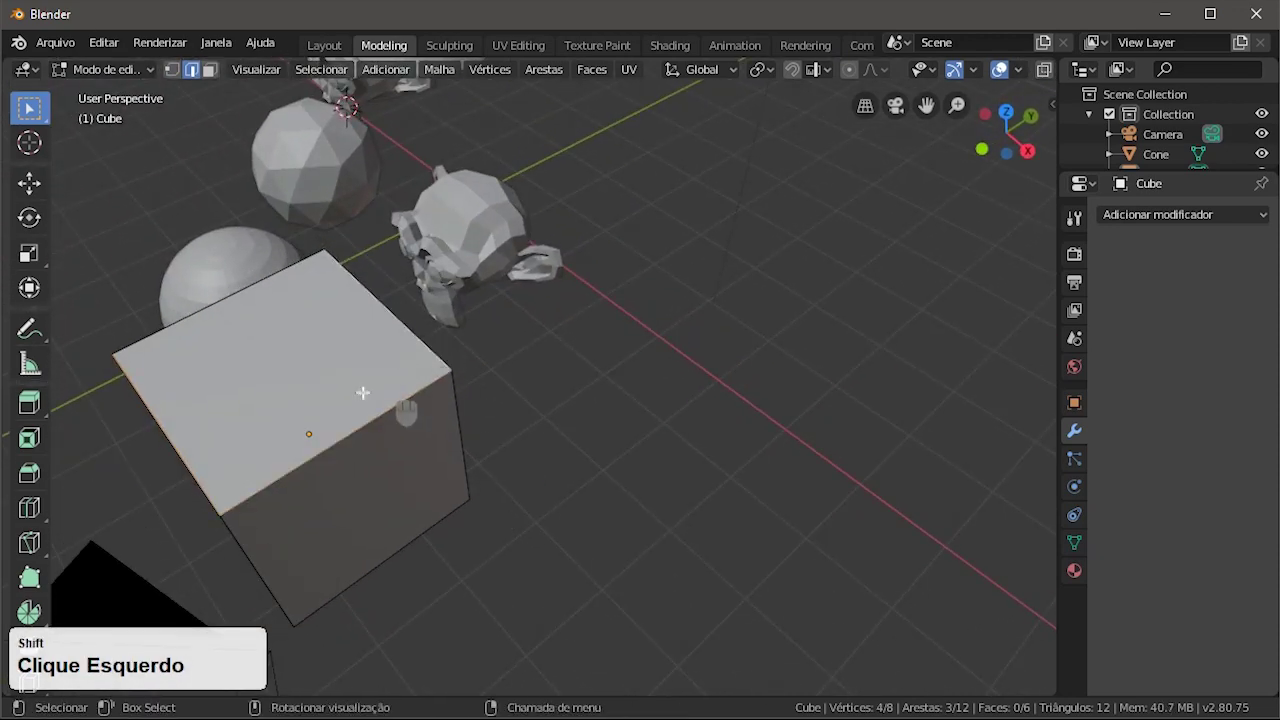
shift+double_click(232, 296)
- Extend the edge selection with the vertical and bottom edges of the cube's neighbouring side faces
middle_drag(232, 296, 480, 391)
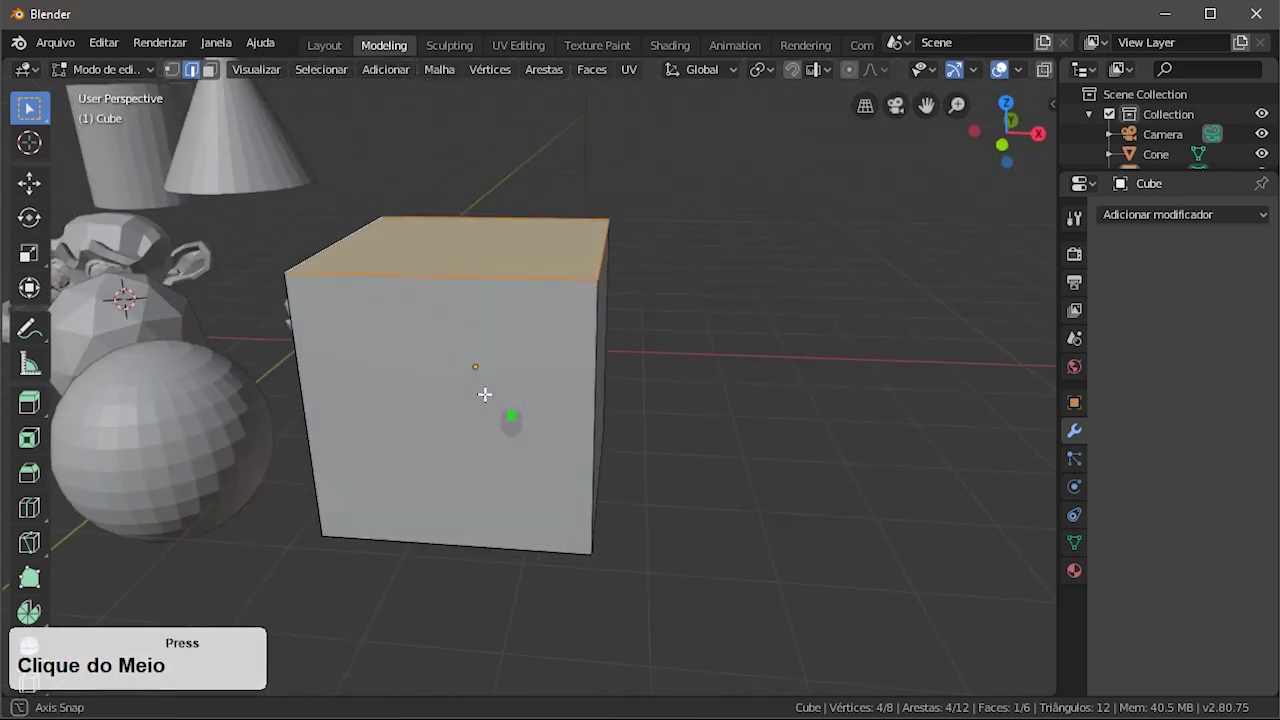
shift+click(301, 380)
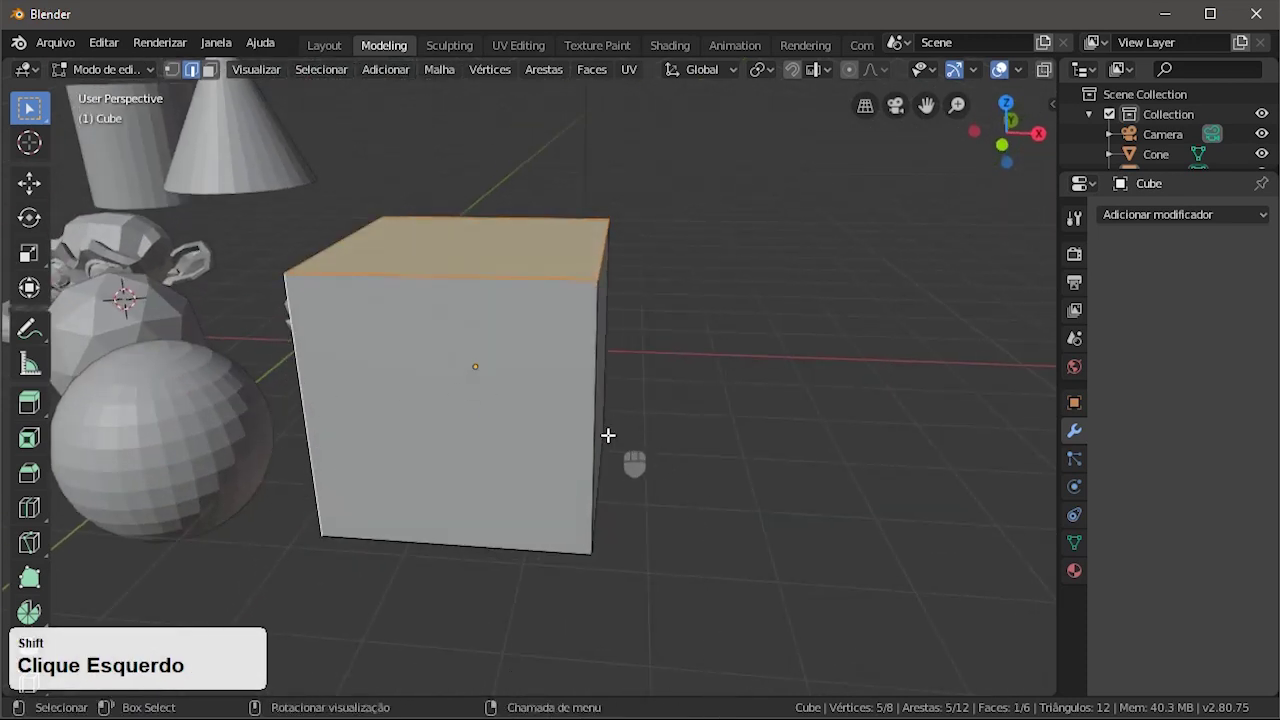
shift+middle_drag(607, 437, 494, 440)
shift+click(510, 489)
middle_drag(535, 425, 454, 326)
shift+click(472, 347)
shift+click(440, 517)
shift+click(362, 338)
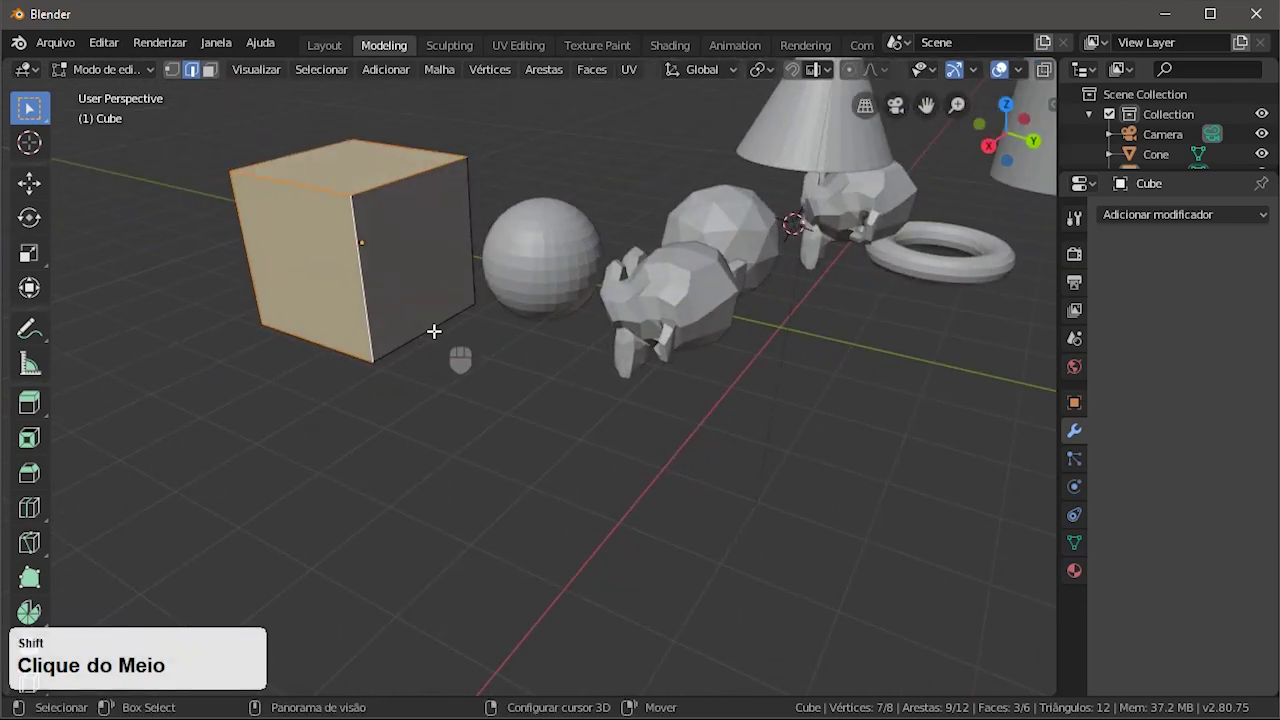
- Add the cube's remaining edges until the whole cube is selected, and check the vertex, edge and face statistics
shift+click(440, 331)
shift+double_click(467, 203)
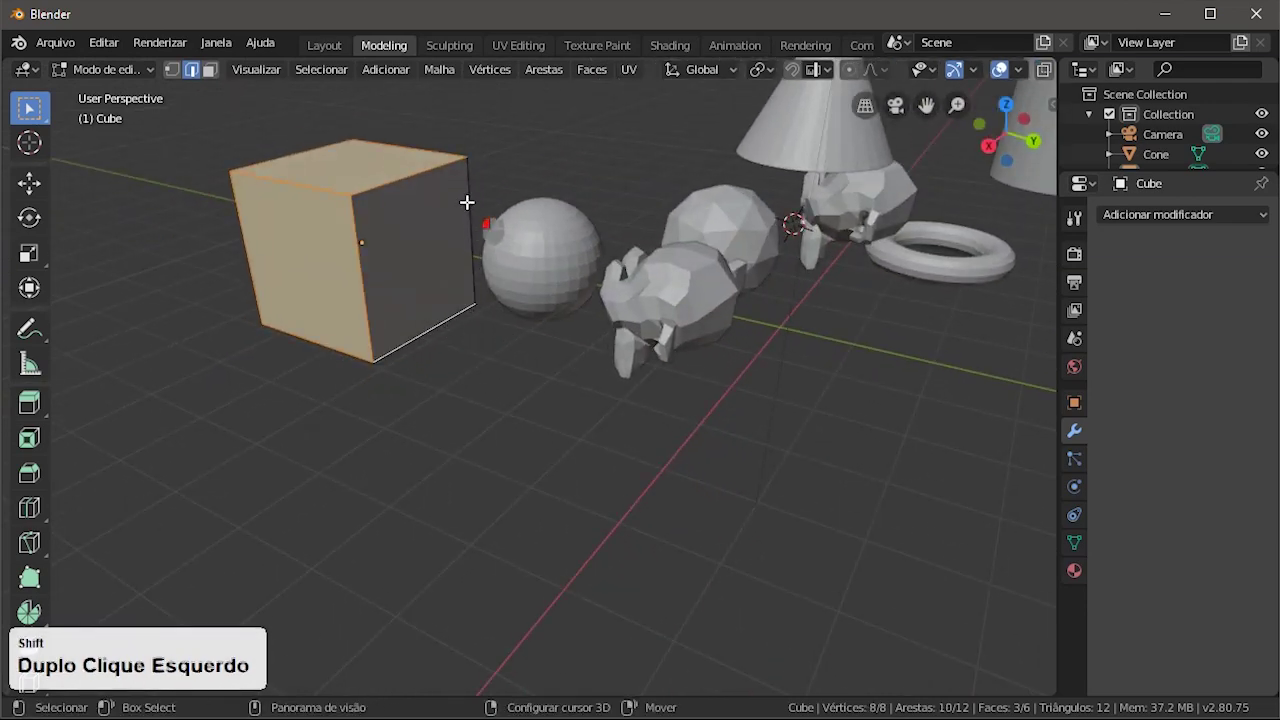
mouse_move(528, 477)
middle_down()
mouse_move(474, 300)
mouse_move(505, 523)
mouse_move(549, 531)
mouse_move(514, 494)
middle_up()
scroll(505, 523, up, 1)
shift+click(436, 499)
middle_drag(436, 499, 463, 457)
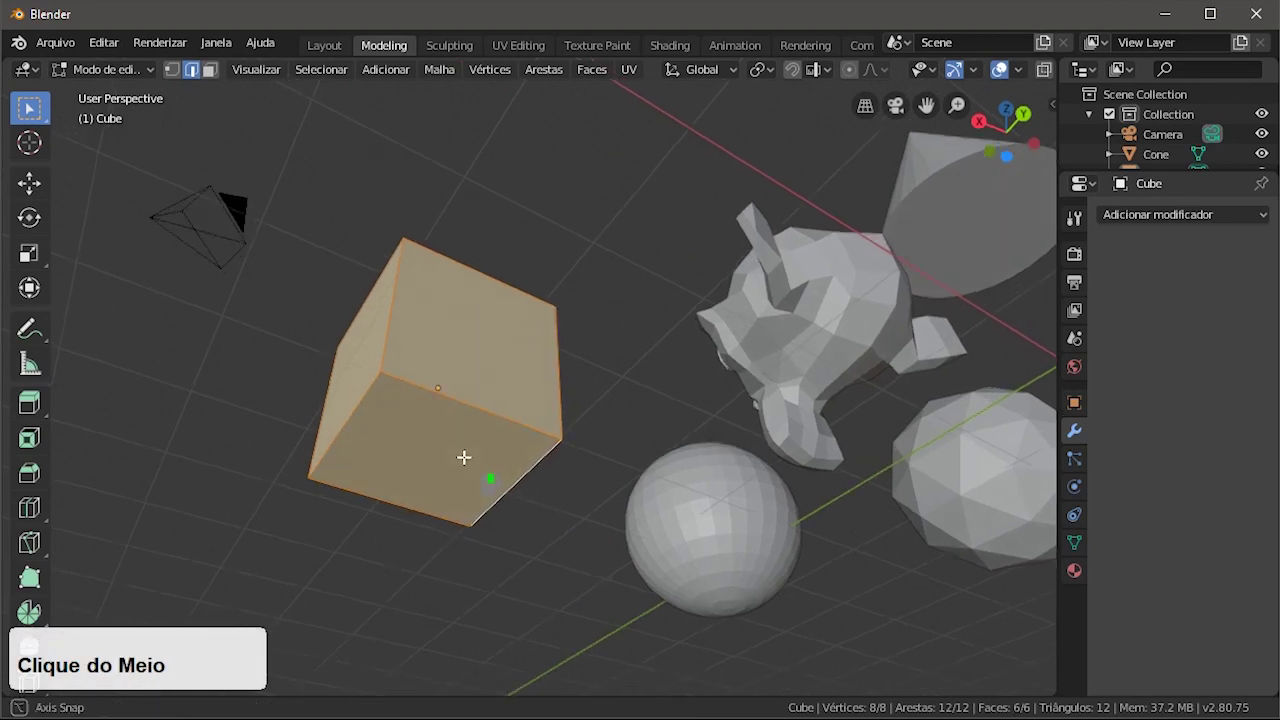
middle_drag(429, 283, 728, 705)
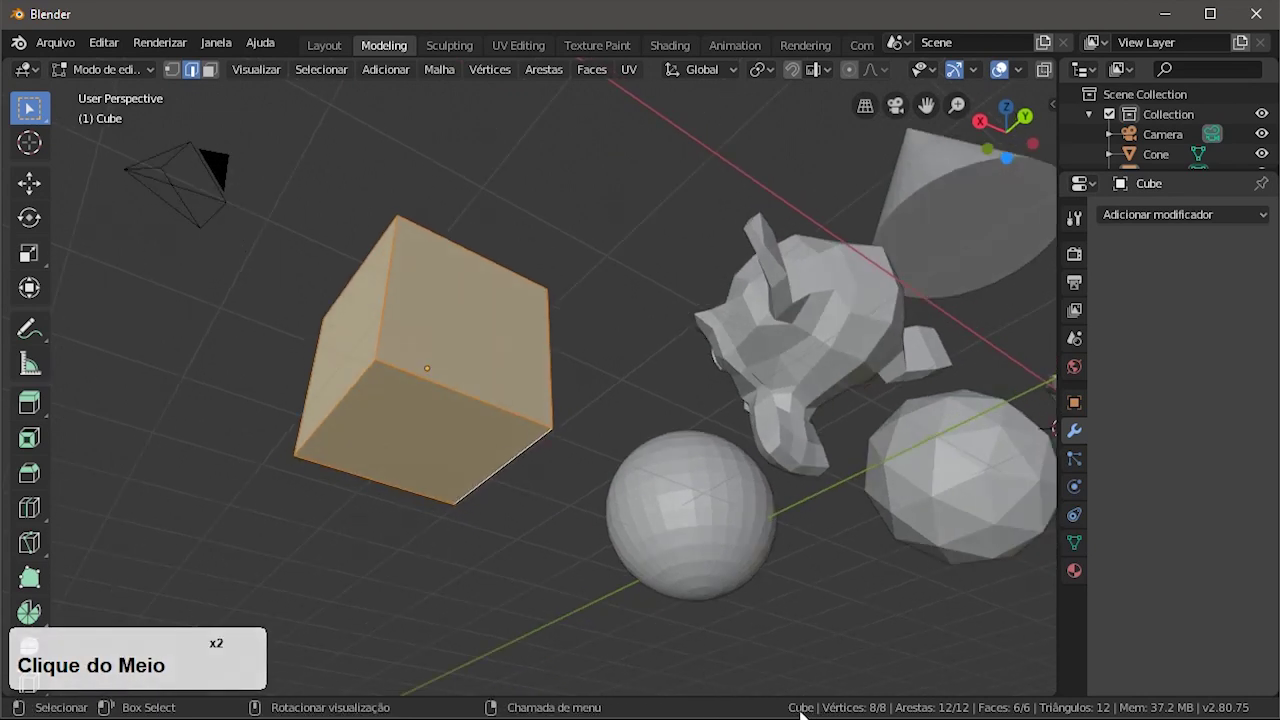
middle_drag(872, 710, 443, 443)
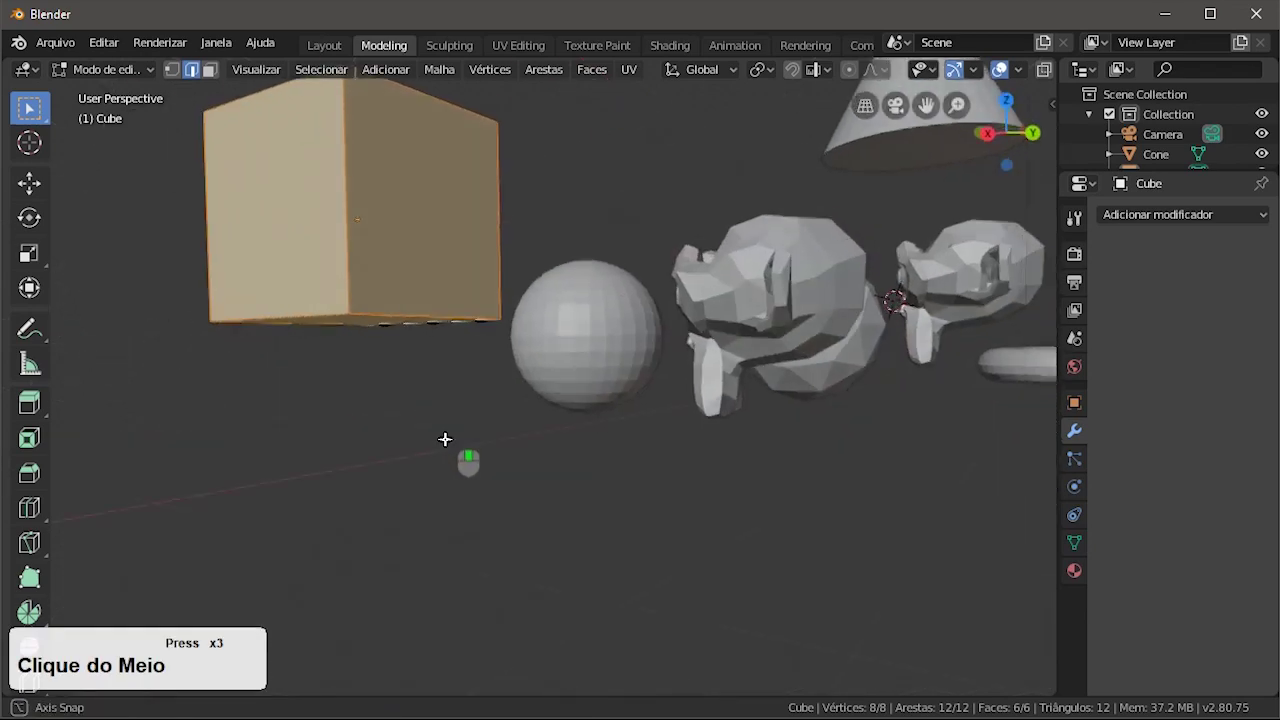
scroll(463, 434, down, 1)
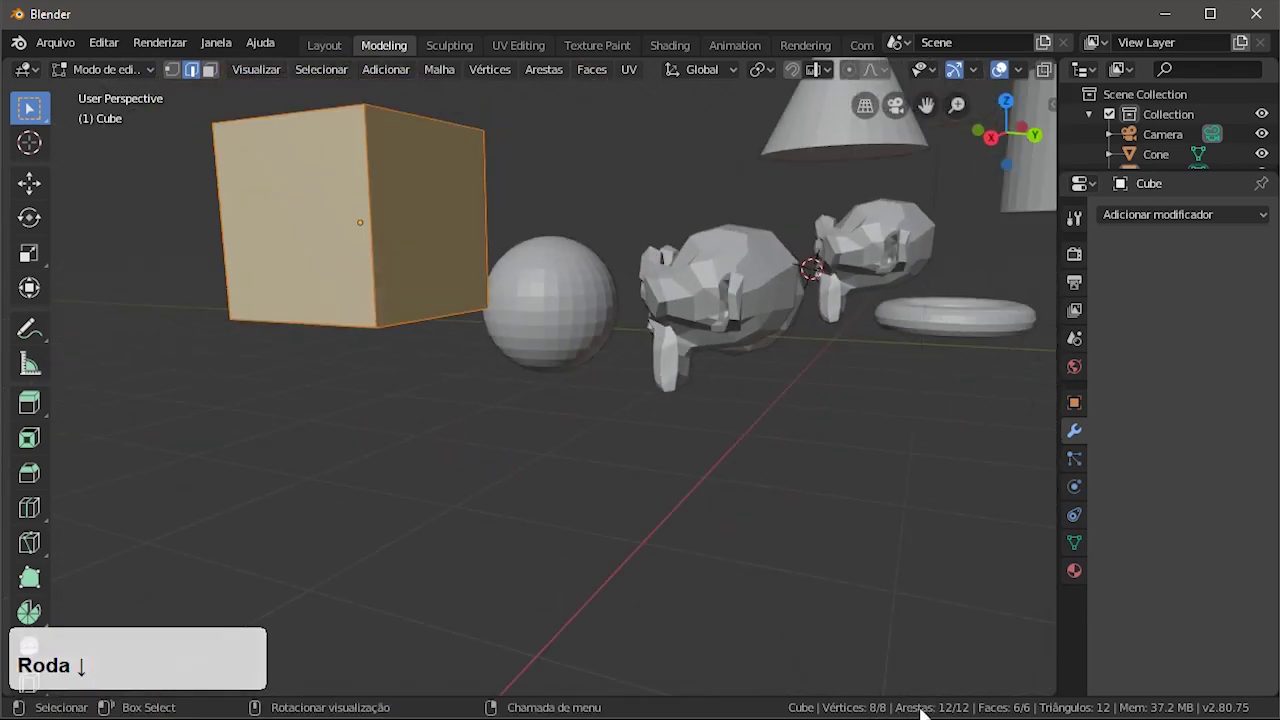
- Switch to vertex selection and select the four corner vertices of the cube's top face
middle_drag(524, 412, 237, 223)
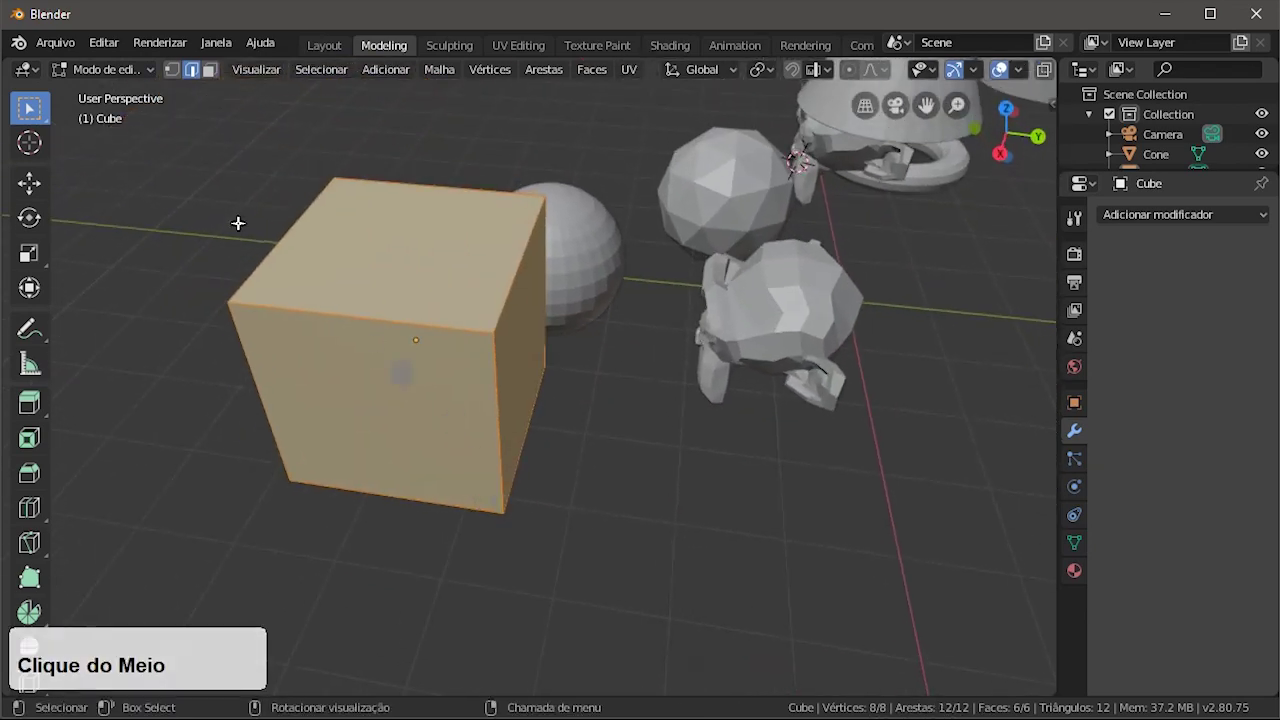
click(172, 70)
click(232, 309)
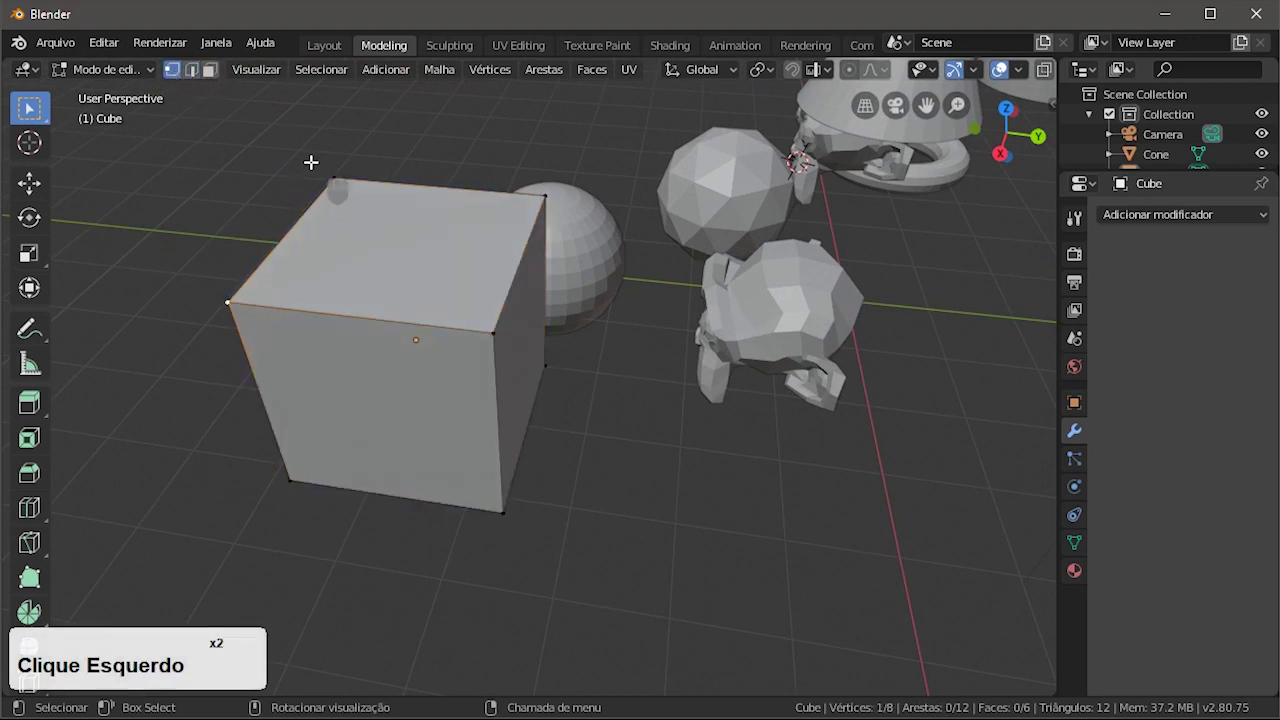
click(332, 172)
shift+click(493, 332)
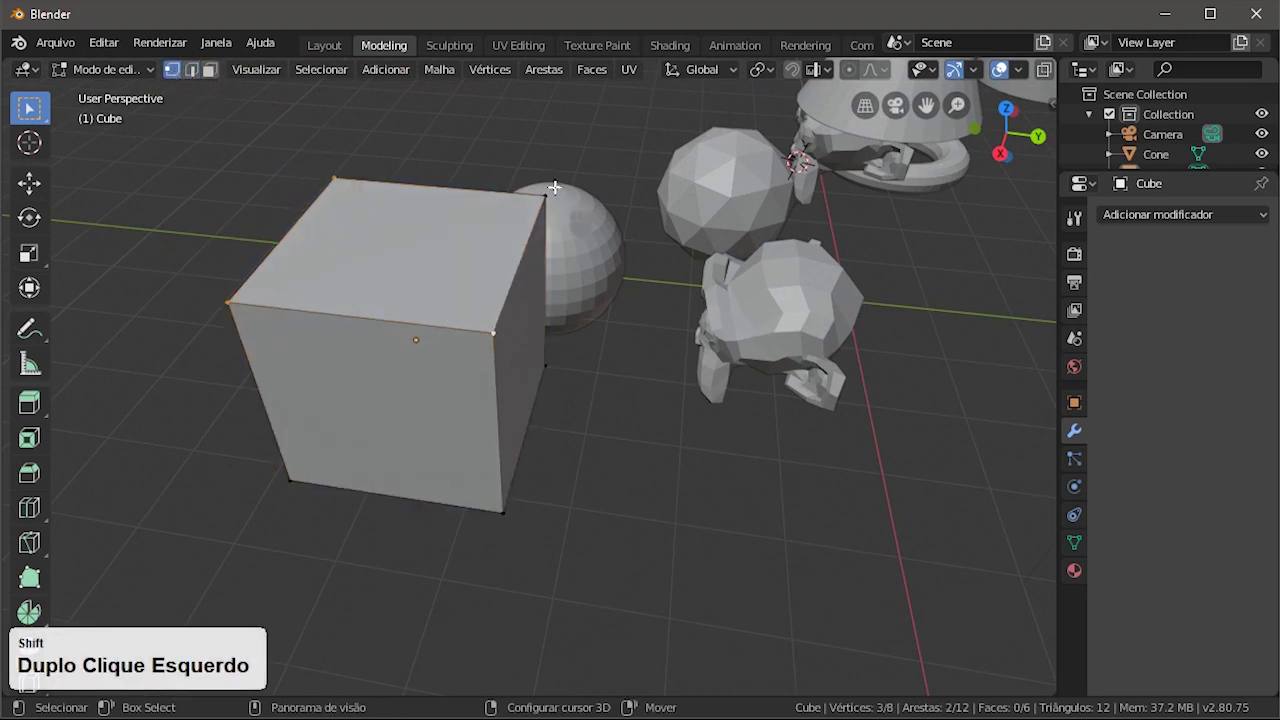
shift+click(545, 195)
- Add the four bottom corner vertices to the selection so that the entire cube is selected
shift+click(545, 365)
shift+click(498, 503)
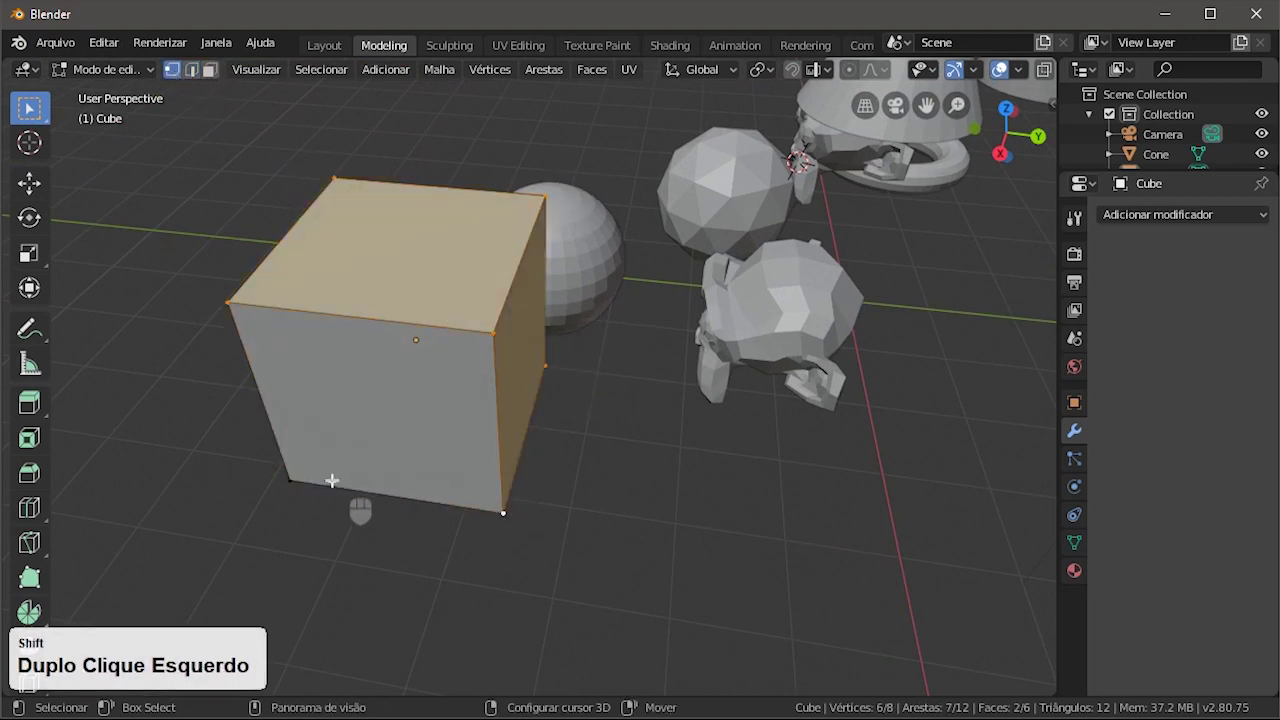
shift+click(290, 479)
middle_drag(290, 479, 401, 389)
shift+click(353, 465)
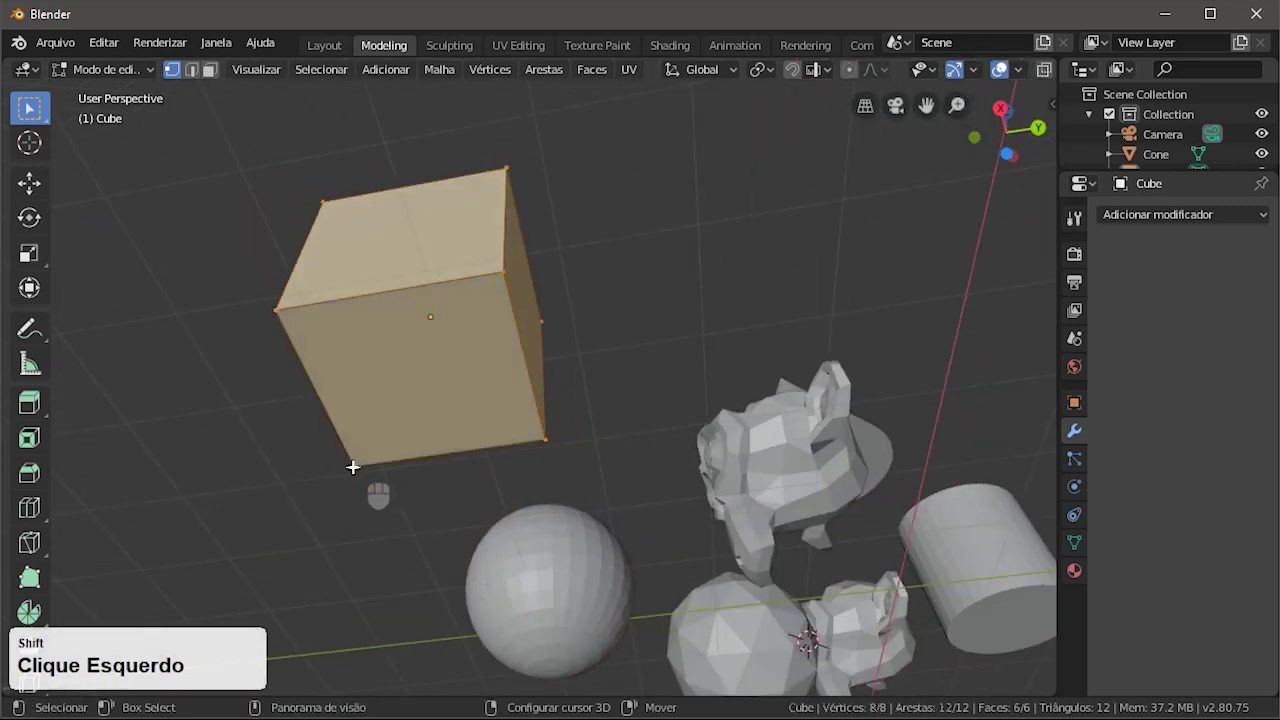
middle_drag(414, 271, 612, 490)
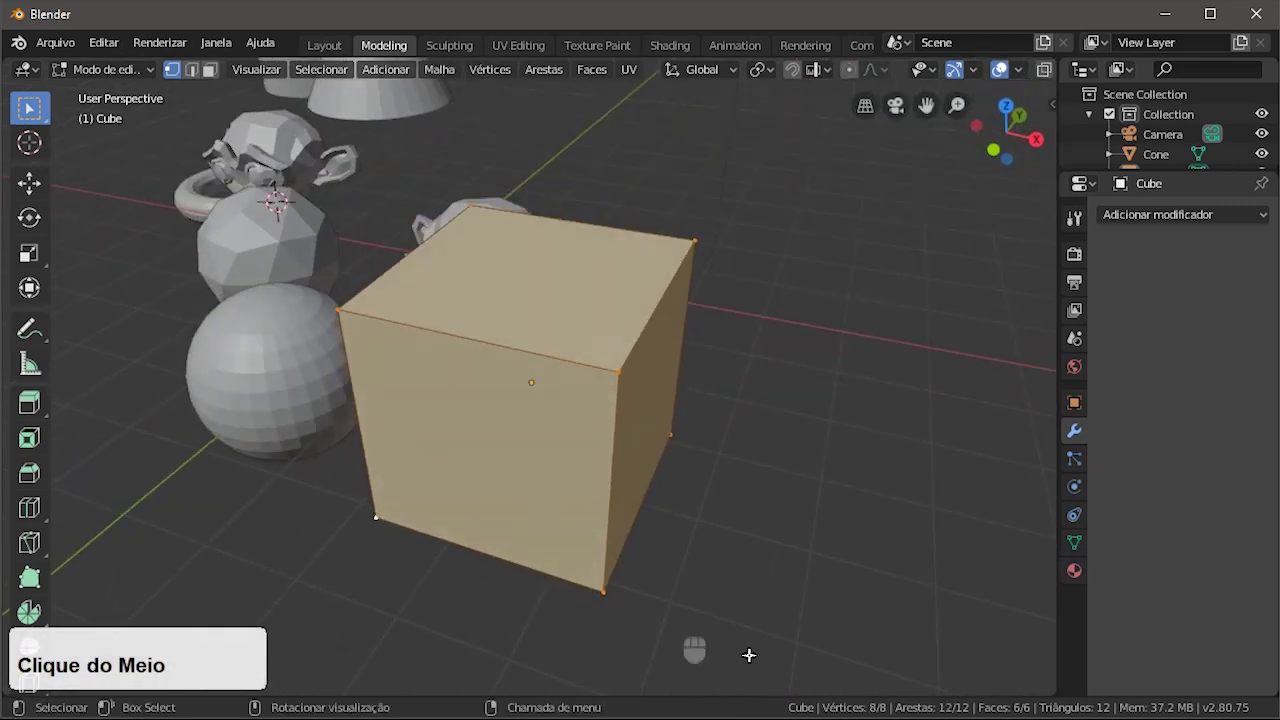
middle_drag(474, 411, 466, 368)
- In vertex selection, select only the two corner vertices at the ends of the cube's front top edge
click(172, 71)
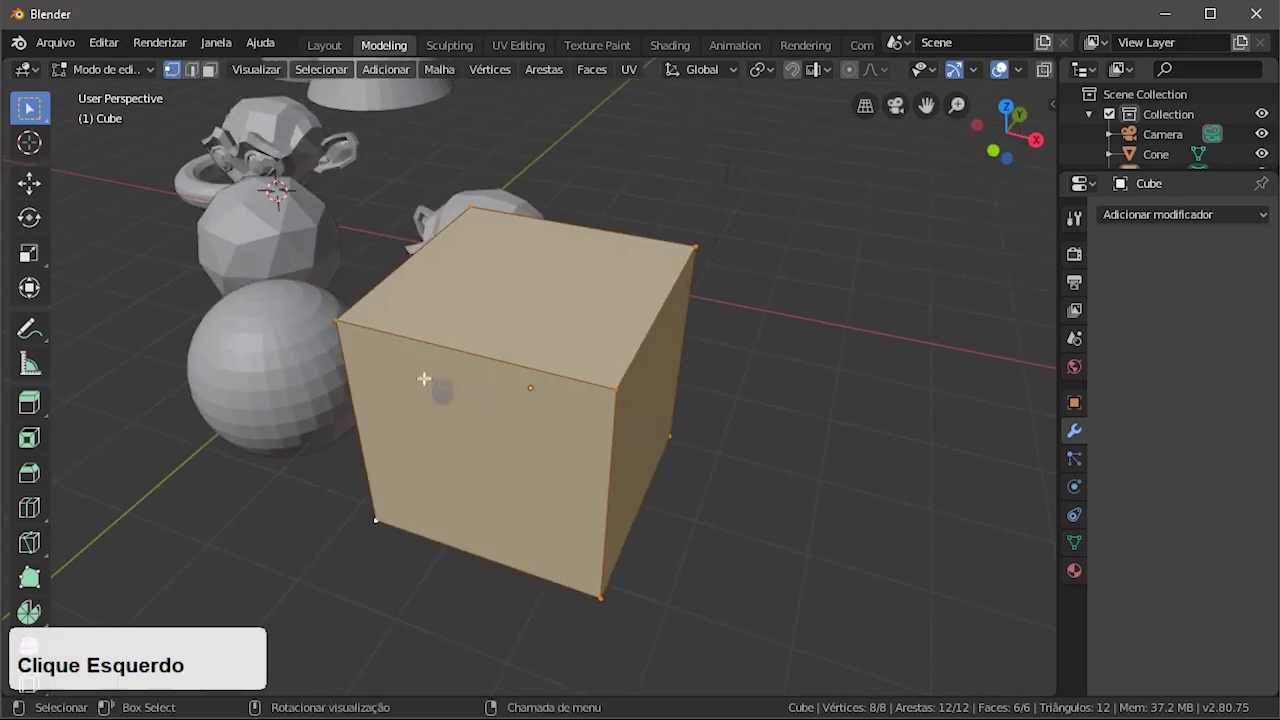
click(334, 333)
shift+click(618, 395)
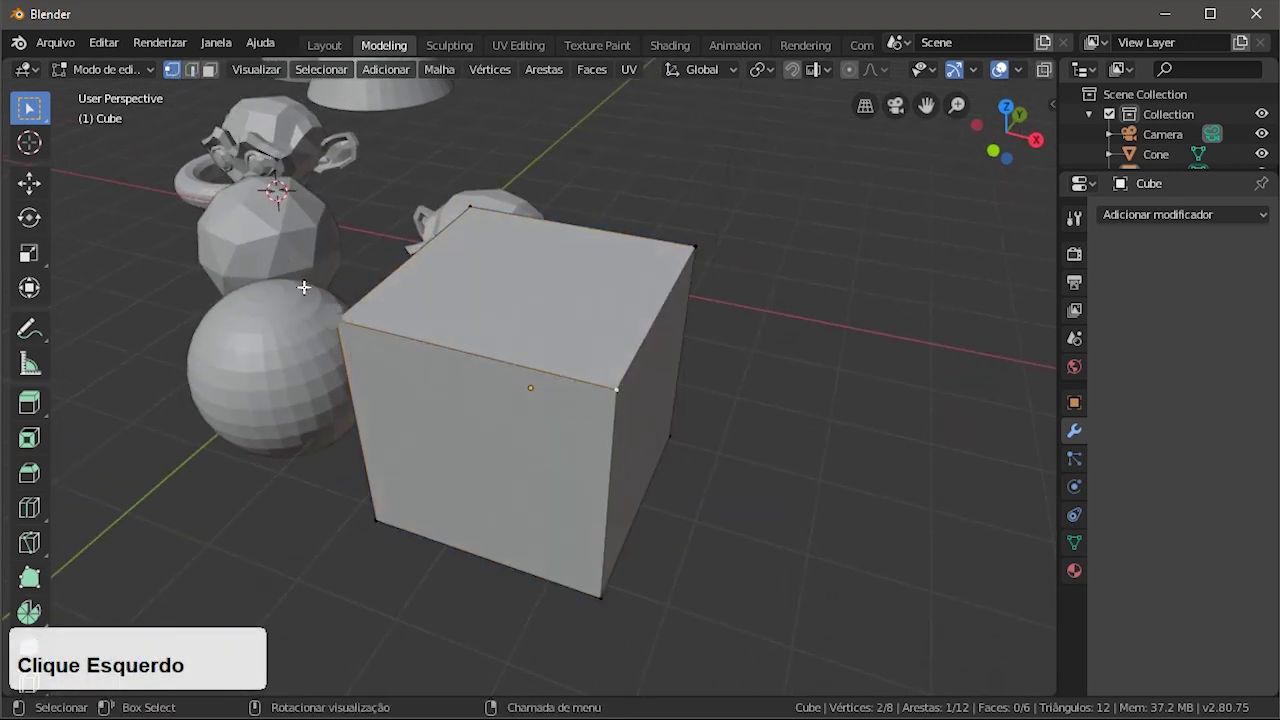
- Switch to edge selection and add the other three top edges to the selected front edge, completing the top face
click(191, 69)
shift+click(379, 281)
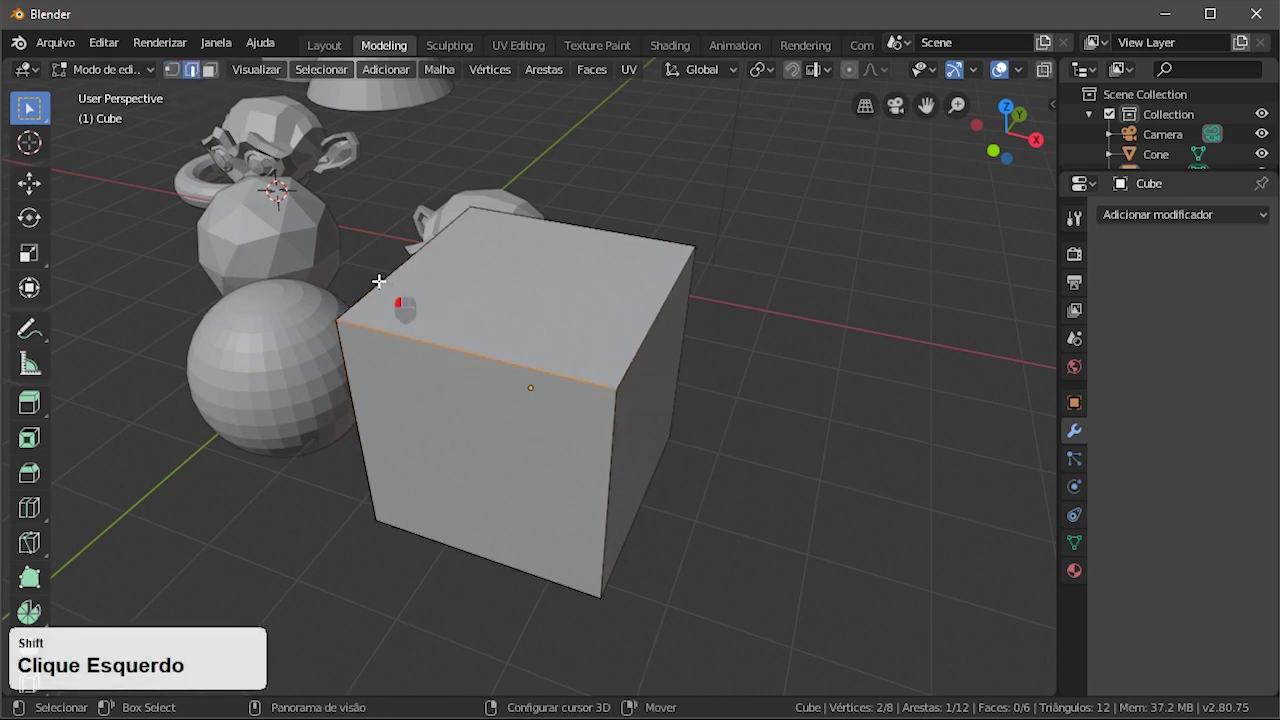
shift+double_click(644, 352)
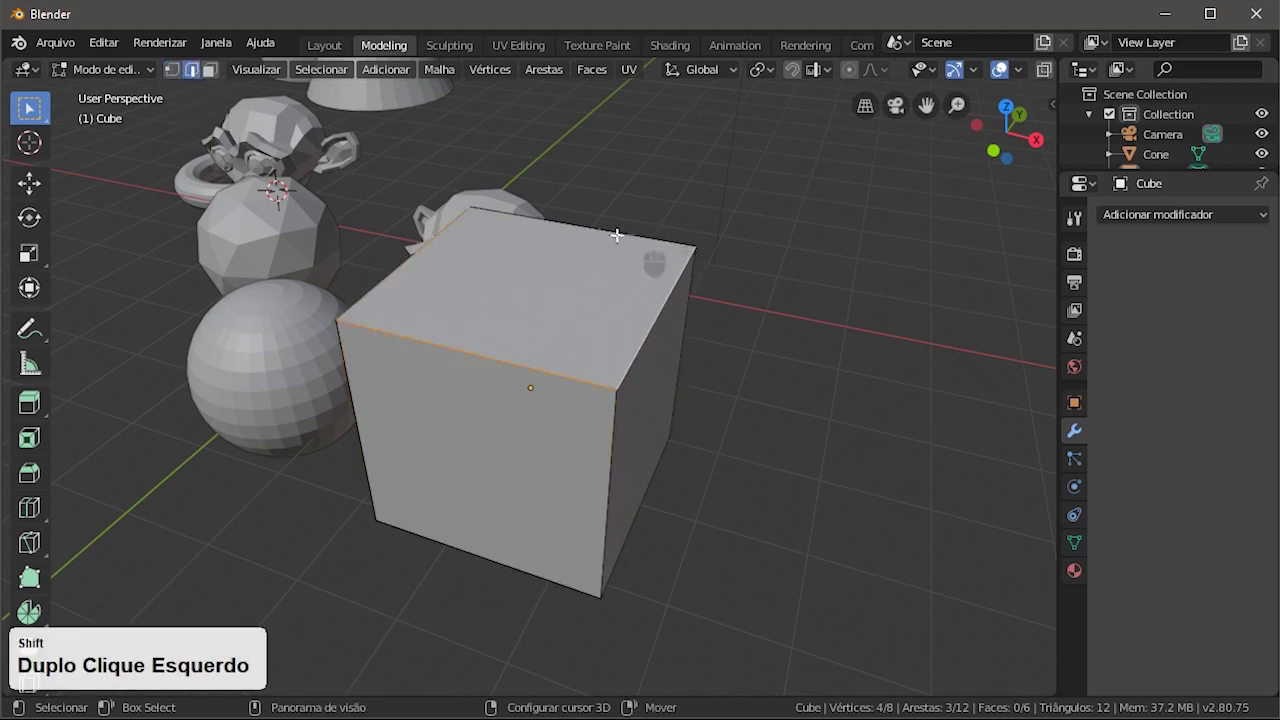
middle_drag(606, 283, 630, 300)
shift+click(643, 305)
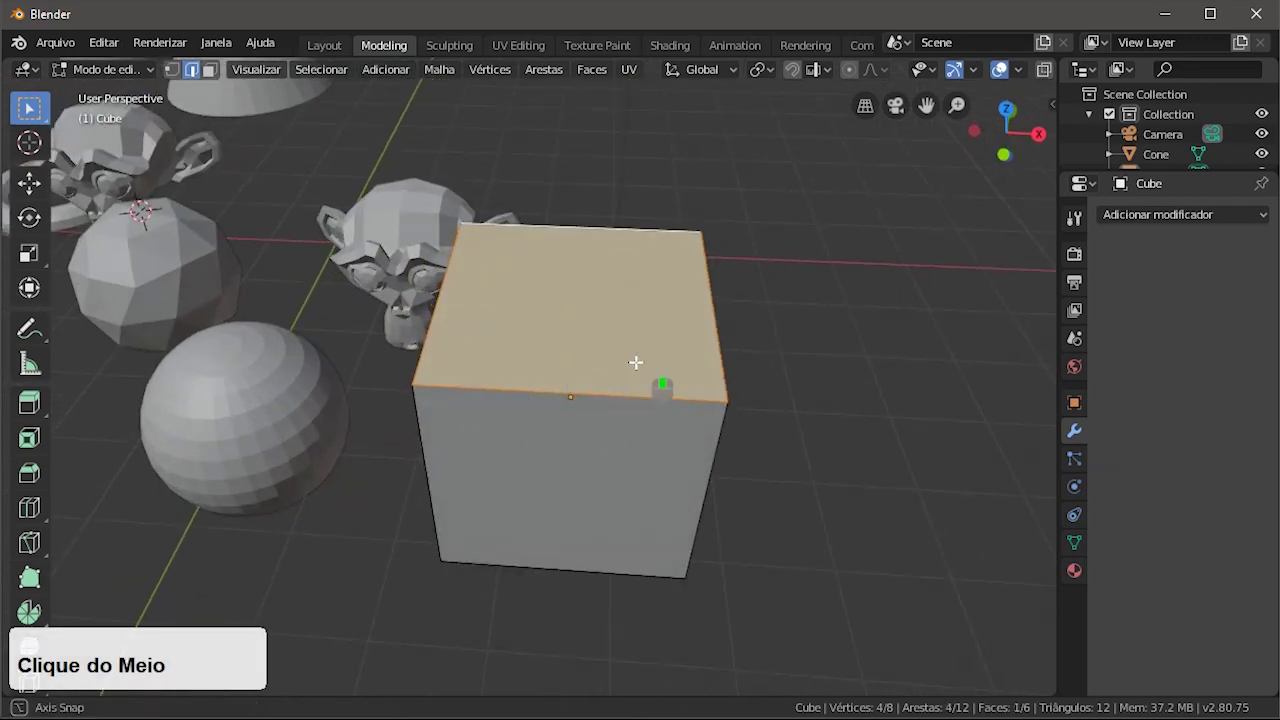
middle_drag(634, 360, 544, 267)
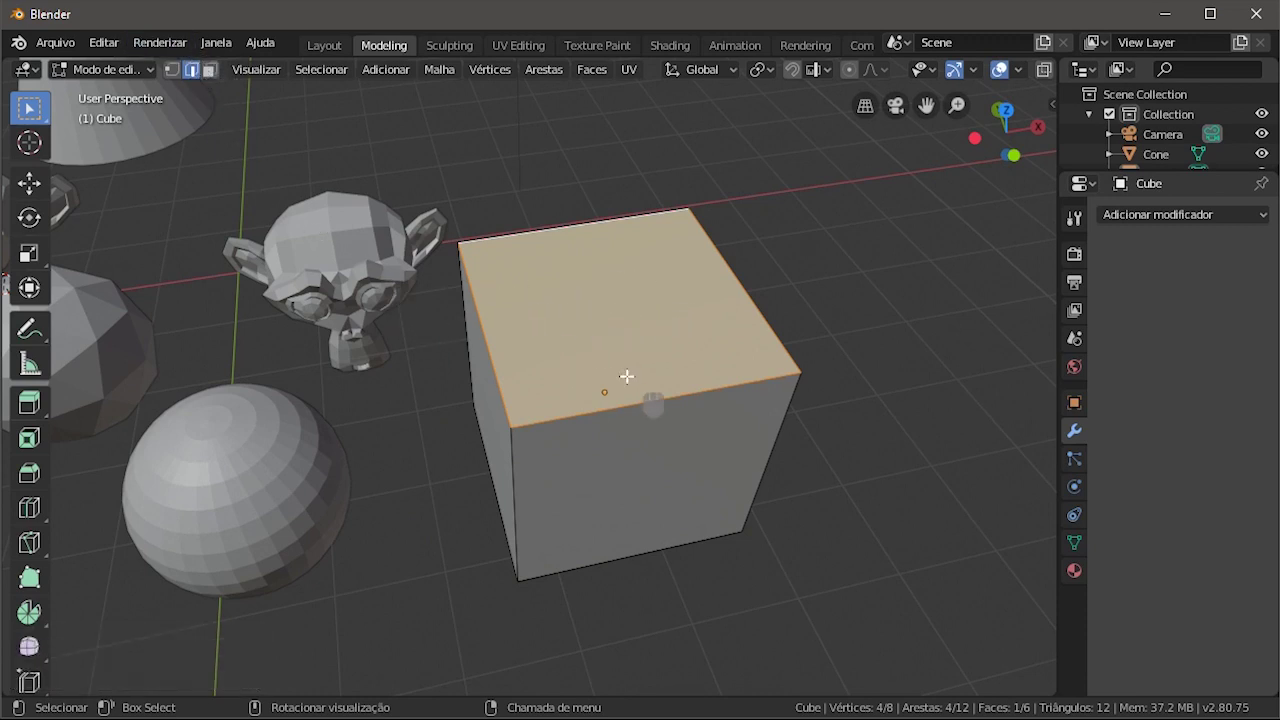
- Switch to face selection and select the cube's top face
mouse_move(626, 376)
middle_down()
mouse_move(717, 337)
mouse_move(651, 376)
middle_up()
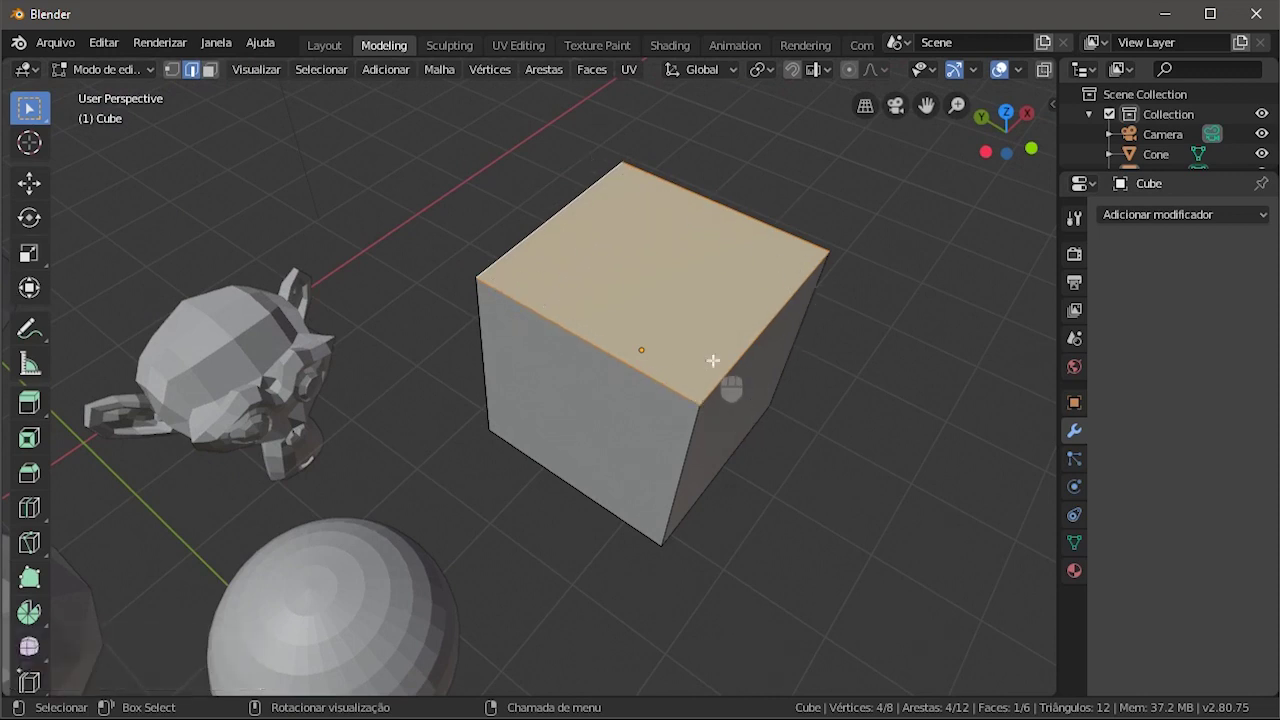
click(212, 72)
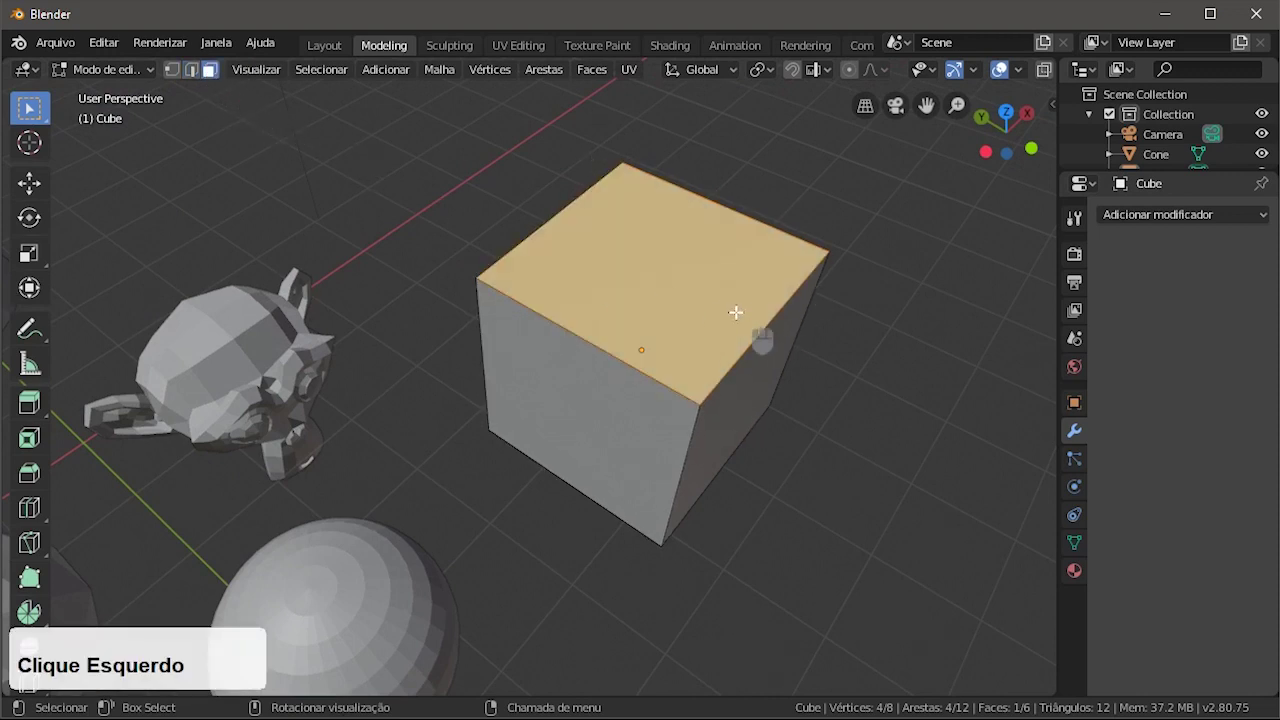
click(709, 298)
middle_drag(709, 298, 737, 343)
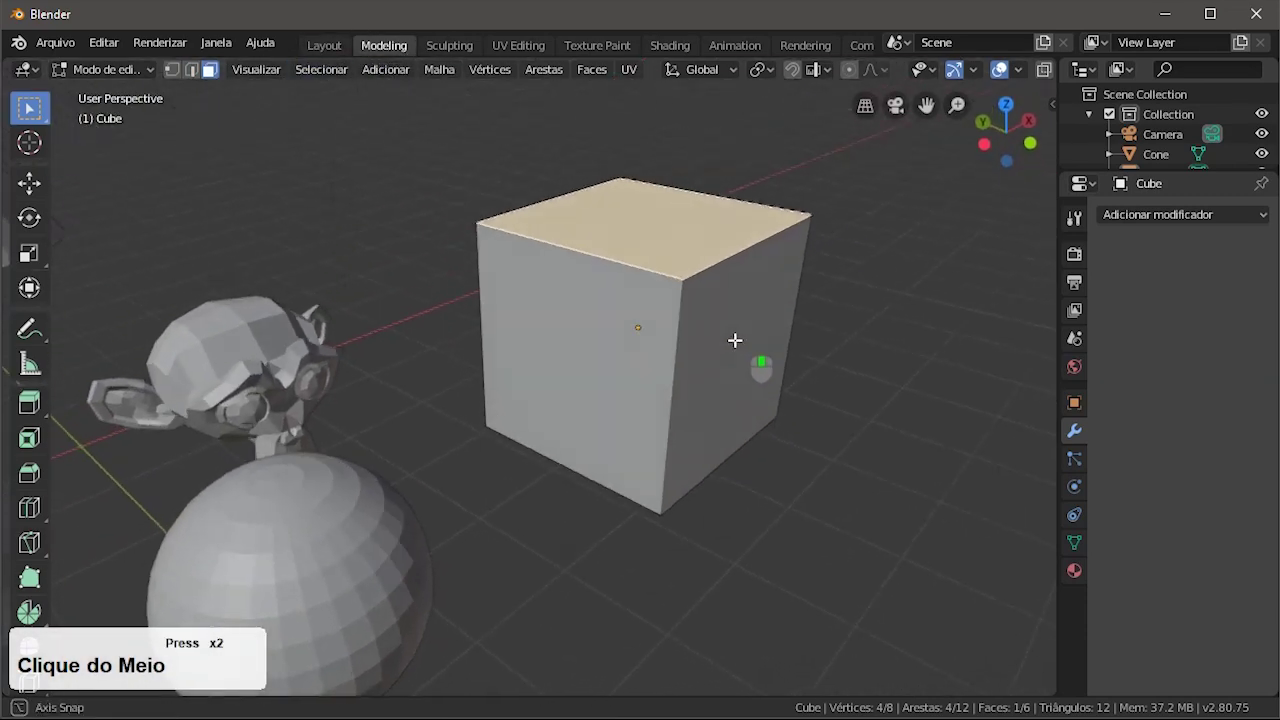
middle_drag(400, 517, 407, 456)
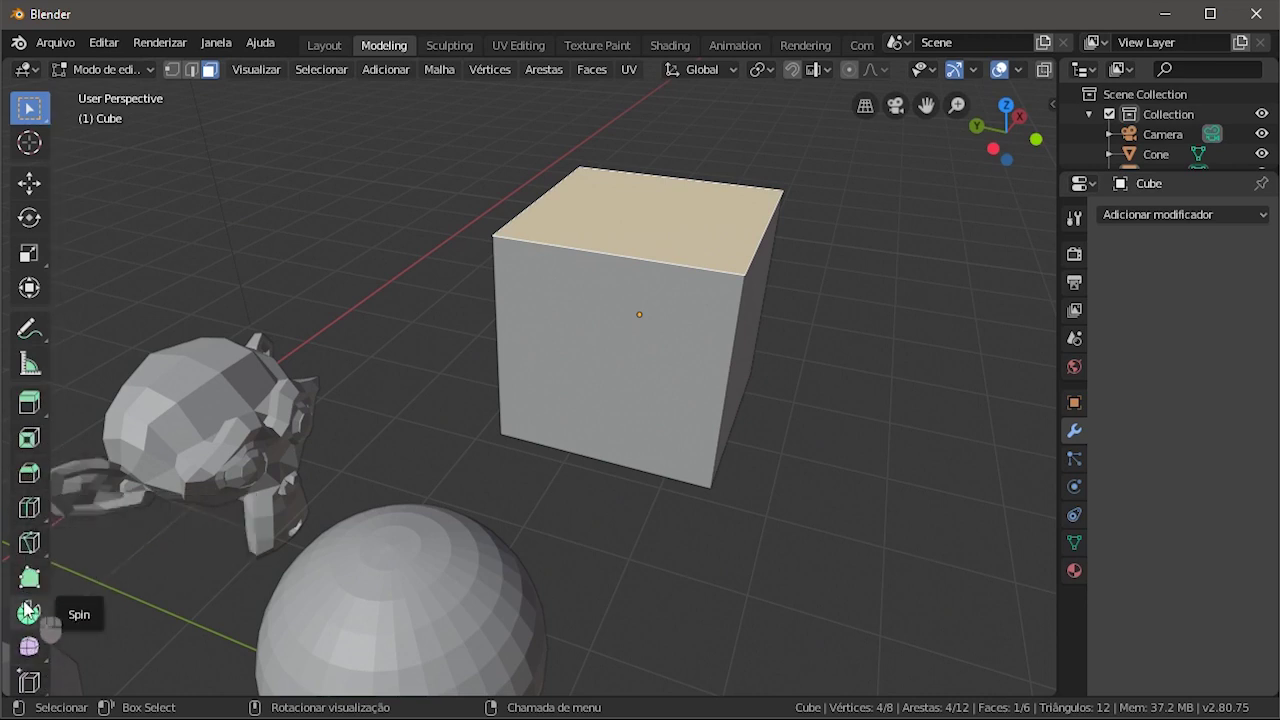
middle_drag(500, 623, 653, 308)
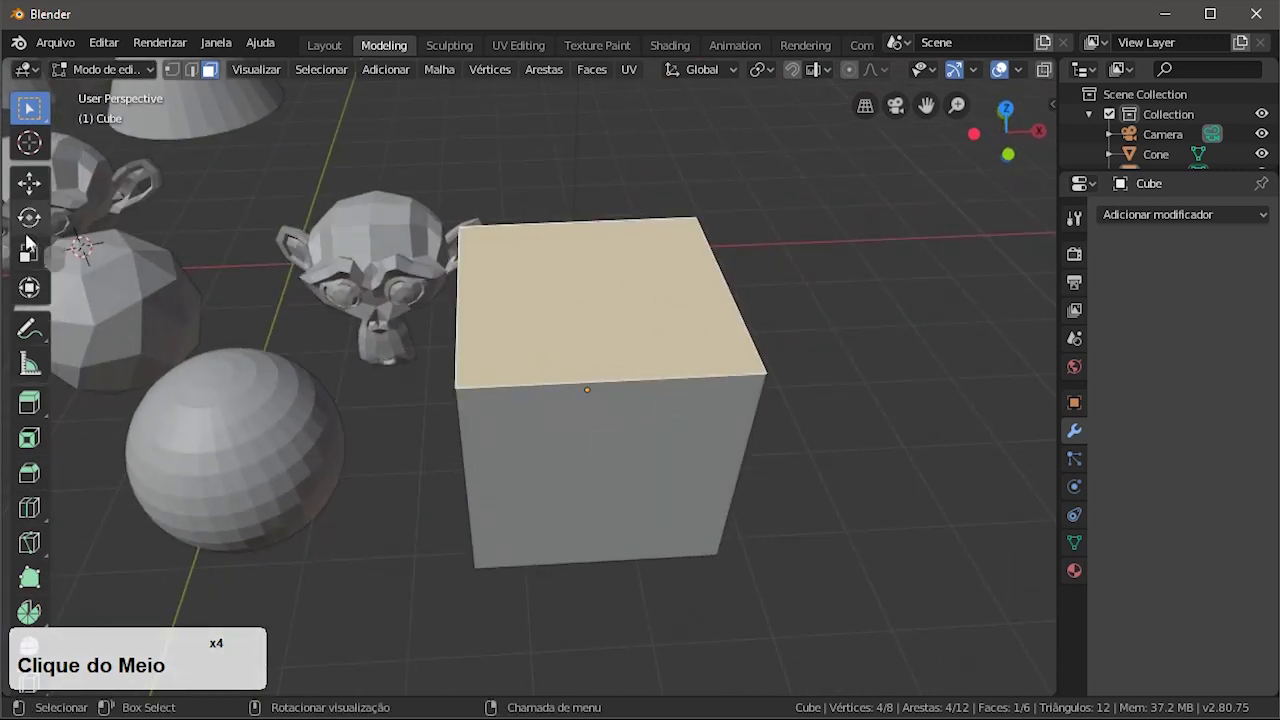
- Use the Move tool to lower the cube's top face along the Z axis
click(29, 182)
drag(597, 216, 592, 264)
drag(688, 334, 645, 340)
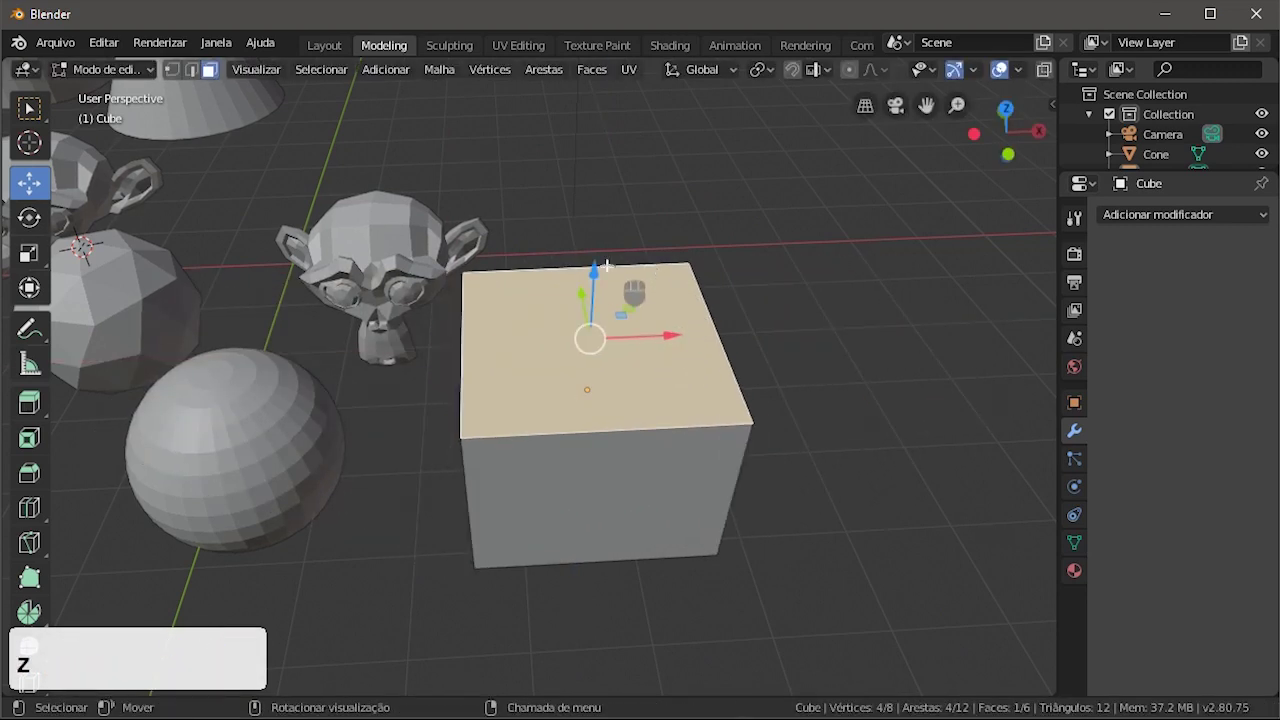
drag(595, 258, 582, 372)
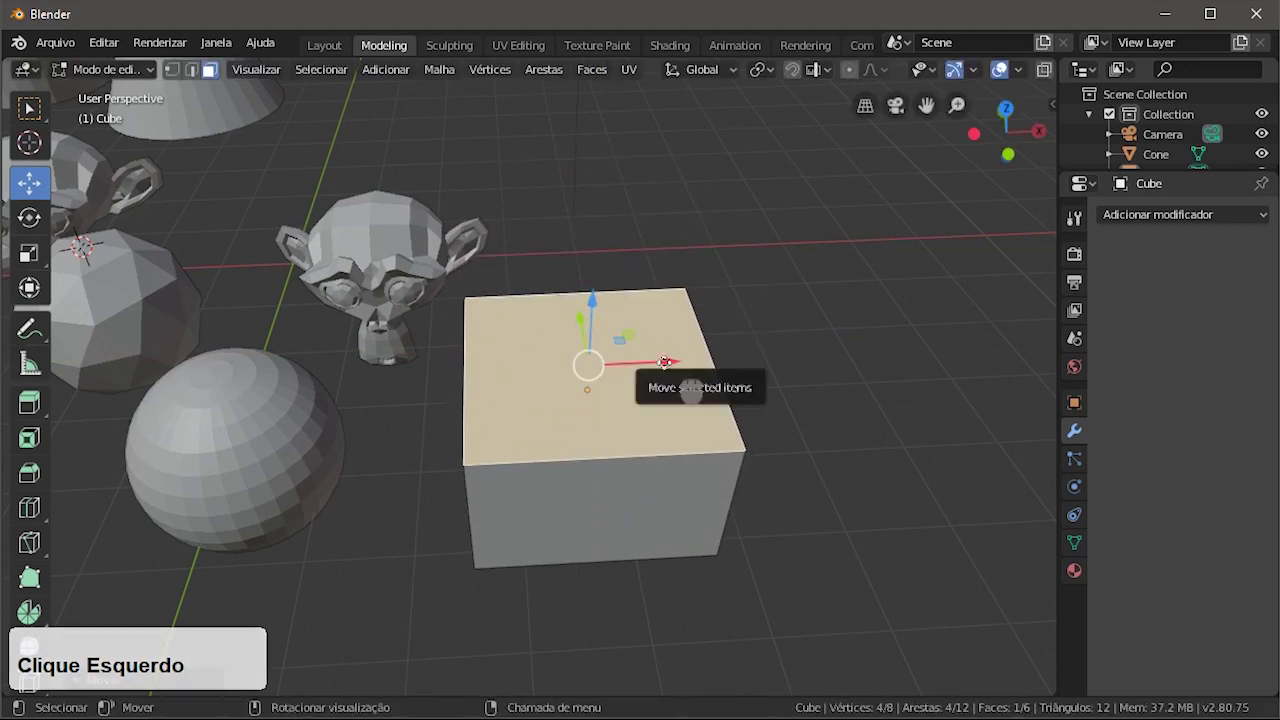
- Slide the cube's top face sideways along X and raise it along Z to turn the cube into a slanted block
drag(683, 363, 855, 385)
middle_click(709, 450)
middle_drag(709, 450, 503, 352)
drag(503, 352, 592, 346)
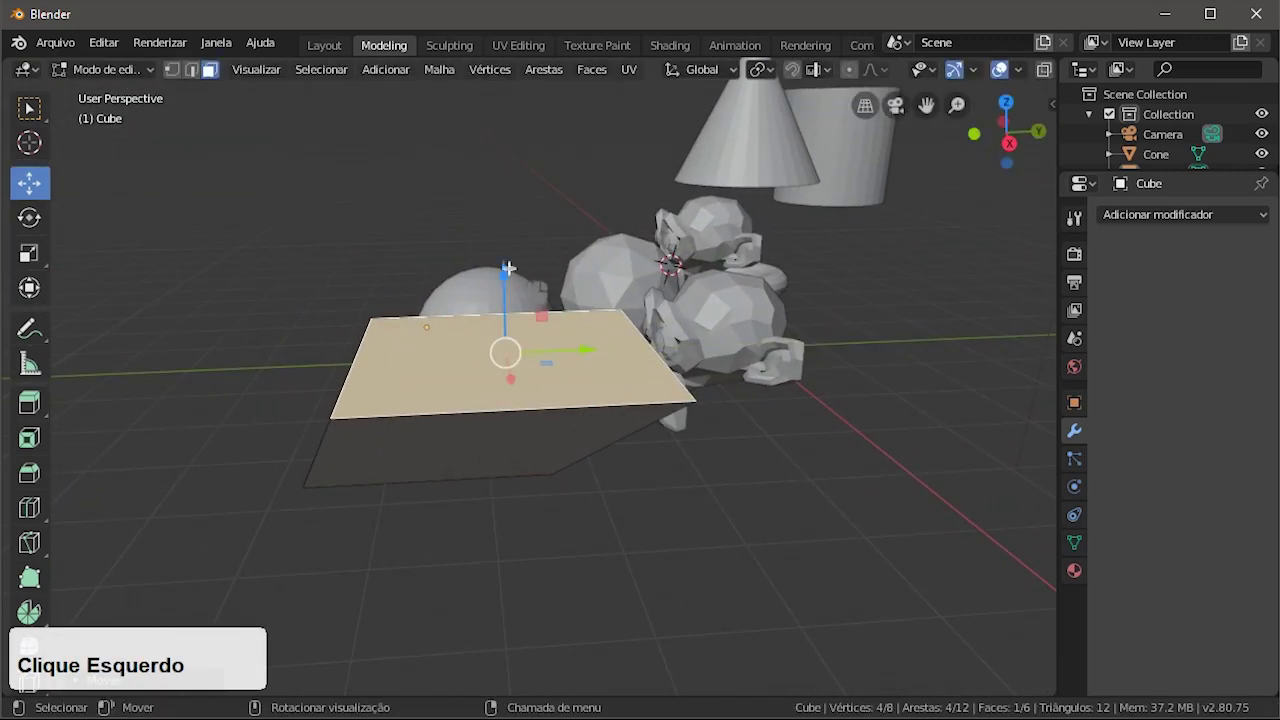
drag(508, 267, 509, 155)
middle_drag(512, 300, 700, 338)
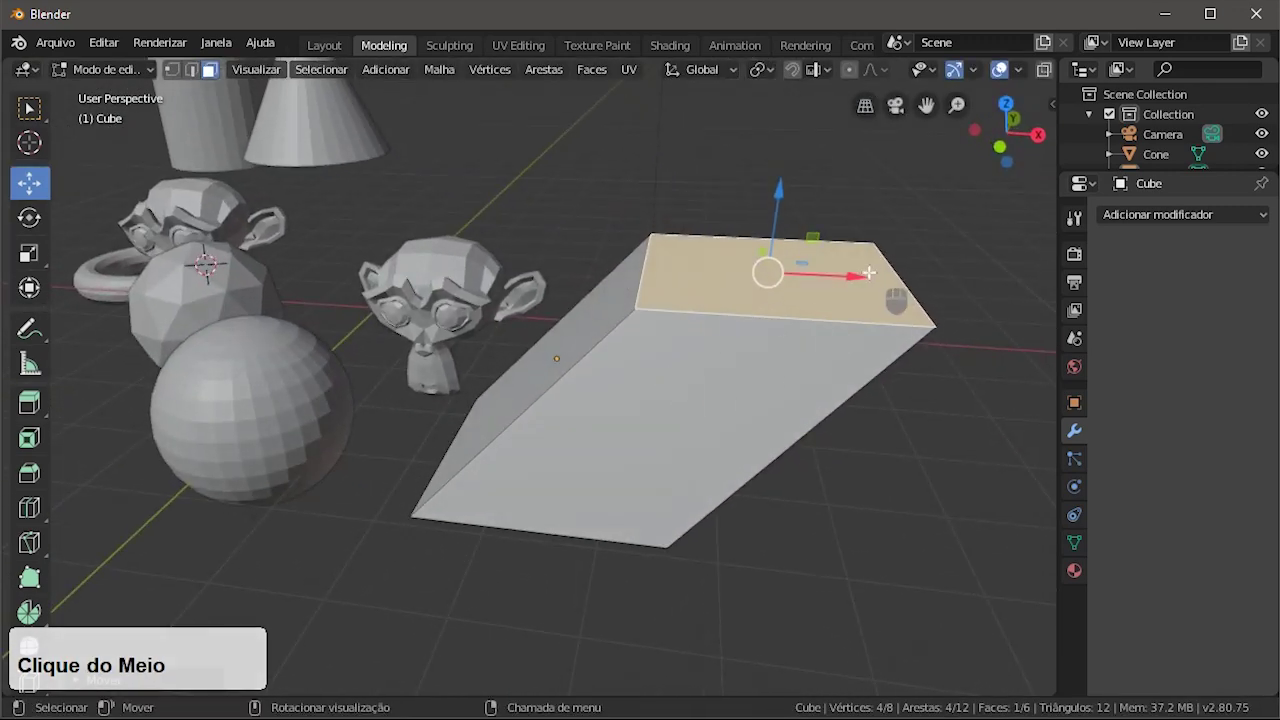
drag(878, 270, 800, 276)
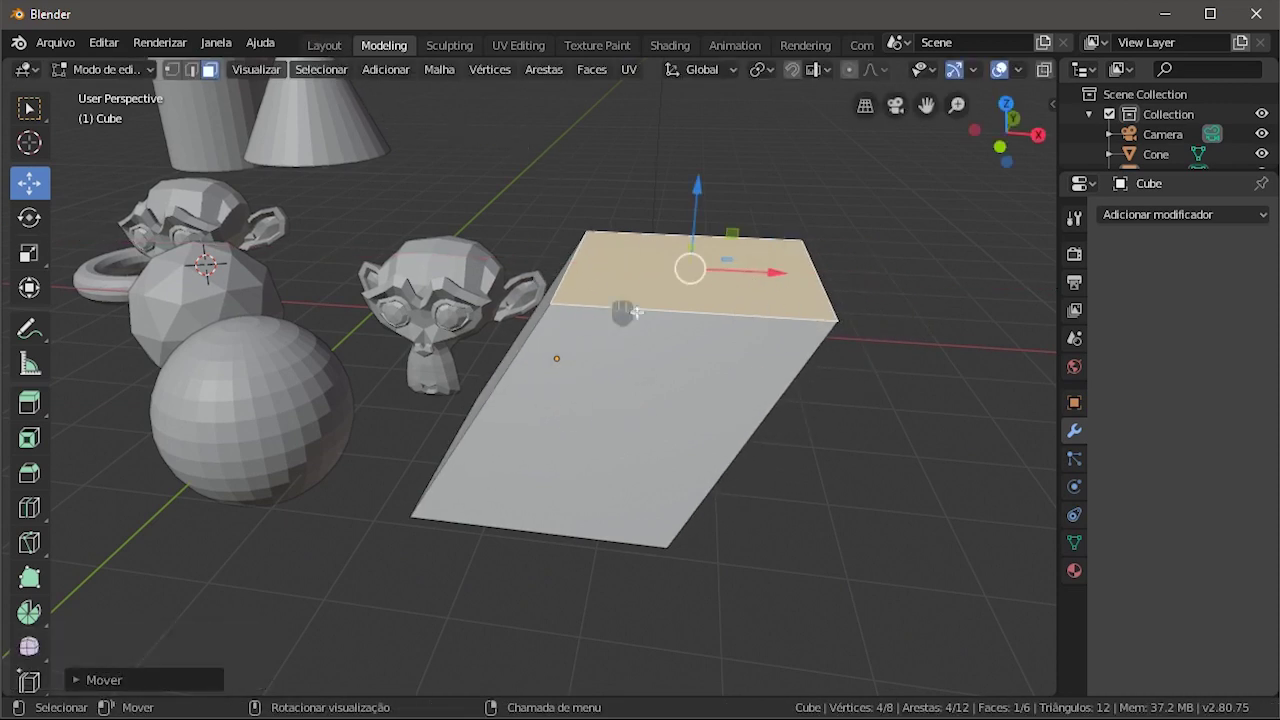
- Switch to the Layout workspace, select the sphere, and open it for mesh editing in the Modeling workspace
double_click(333, 47)
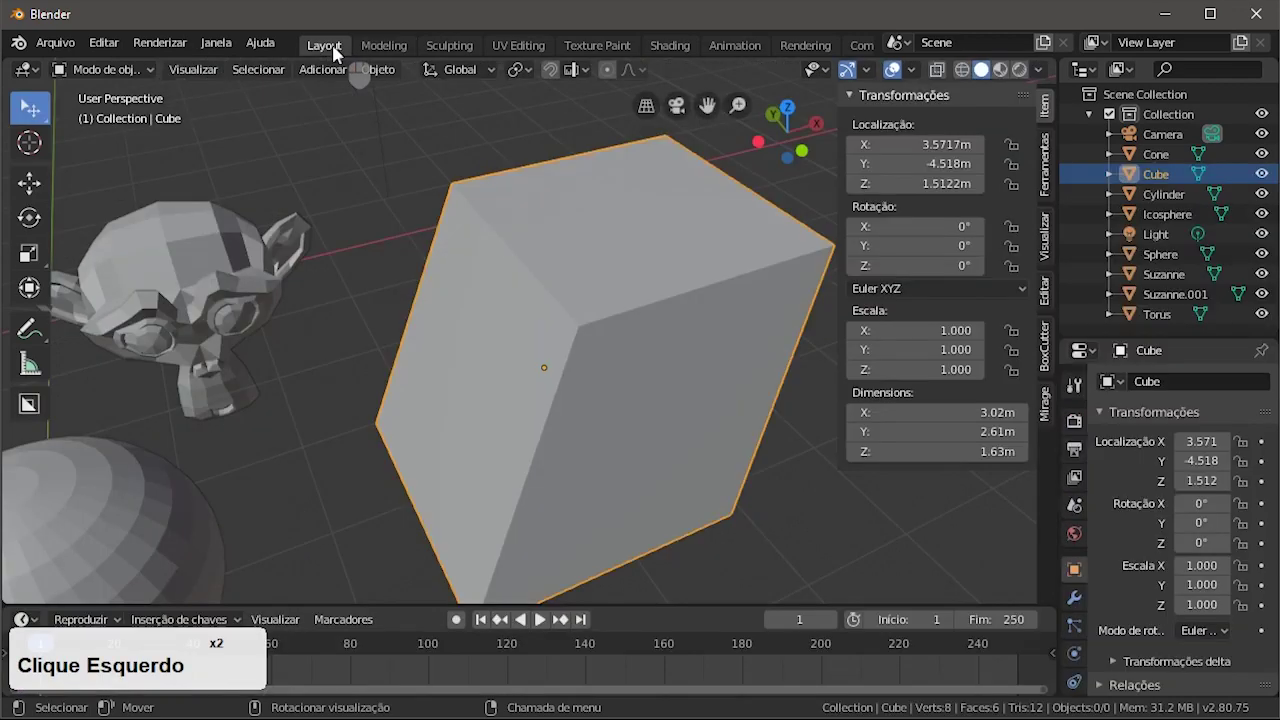
ctrl+middle_click(150, 530)
shift+middle_click(200, 508)
shift+middle_drag(163, 478, 383, 363)
click(473, 234)
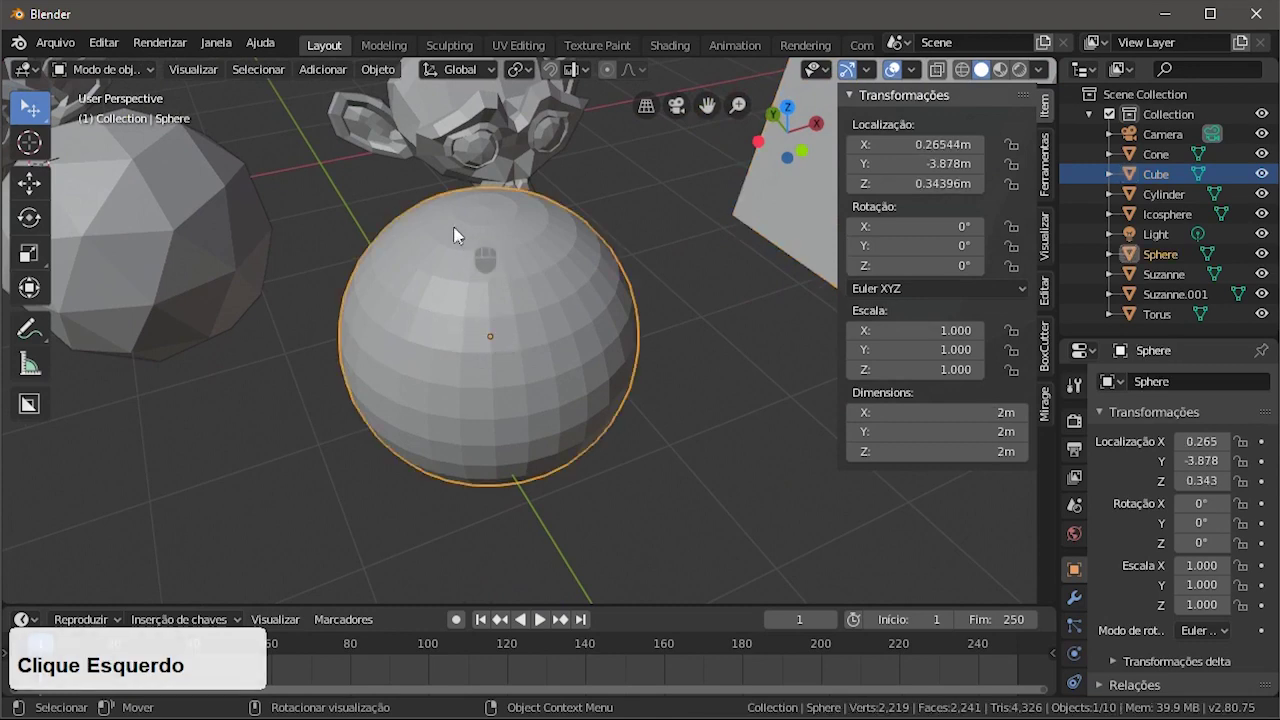
click(387, 45)
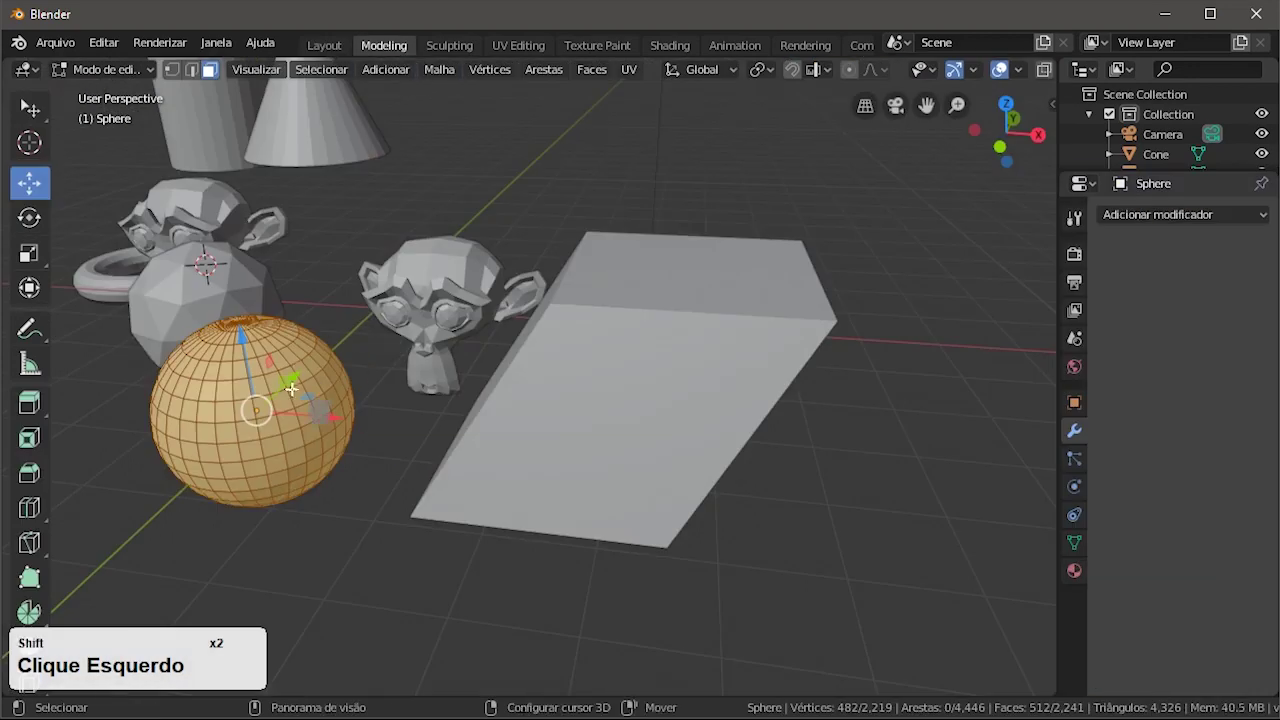
- Switch to vertex selection and select neighbouring vertices on the ring closest to the sphere's top pole
shift+middle_drag(550, 434, 637, 431)
scroll(679, 434, up, 2)
scroll(679, 434, up, 1)
scroll(637, 431, up, 5)
shift+middle_drag(593, 263, 572, 335)
middle_drag(563, 278, 578, 372)
scroll(694, 390, up, 3)
shift+middle_drag(694, 390, 580, 312)
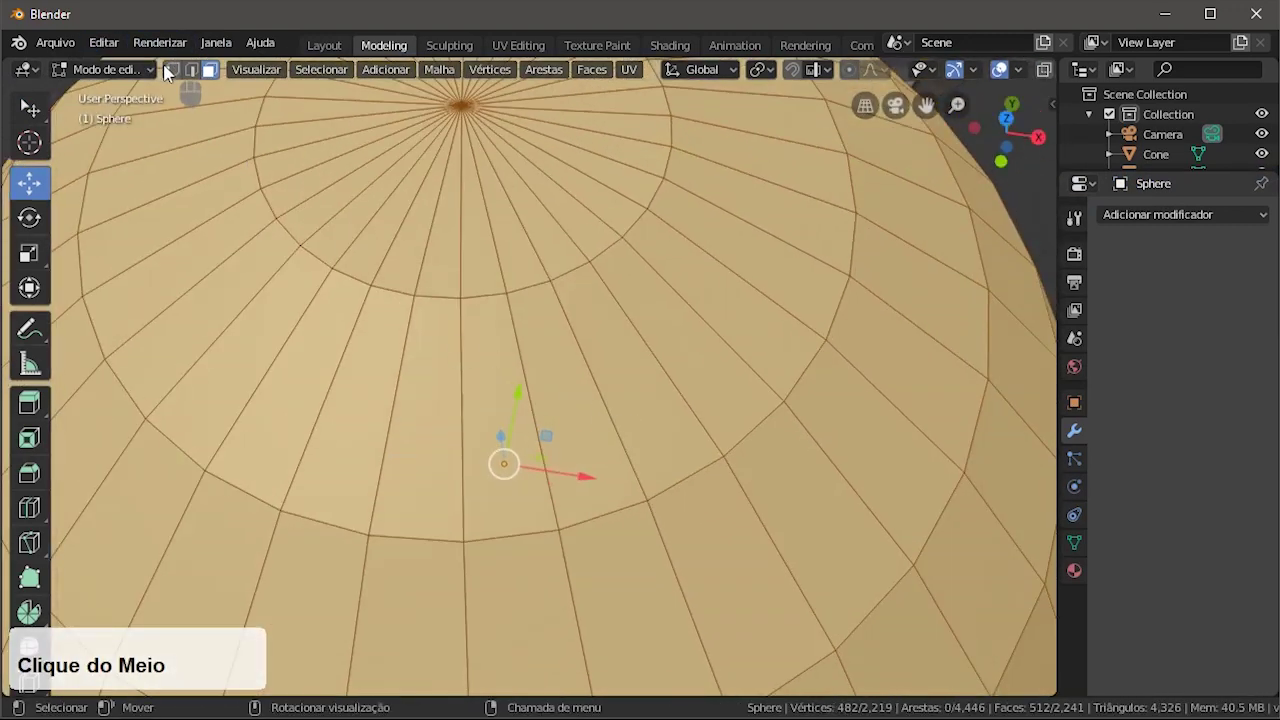
click(171, 69)
click(415, 301)
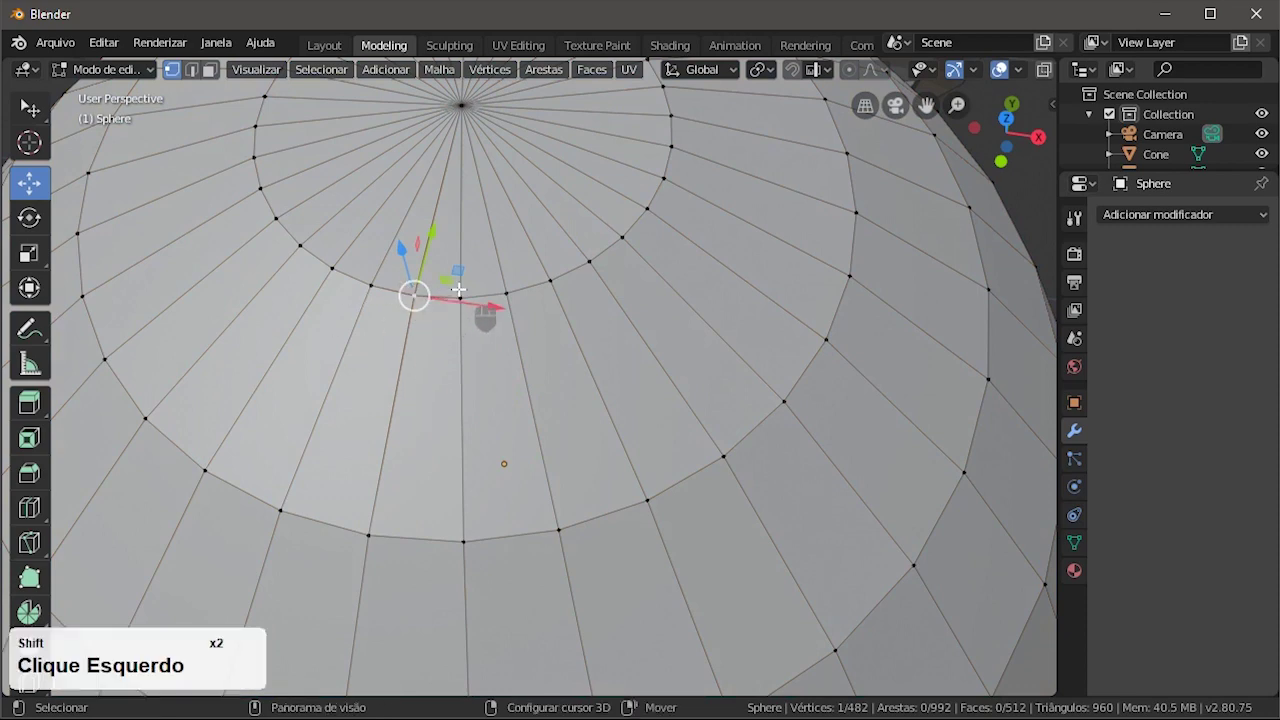
shift+click(460, 294)
double_click(520, 293)
- Activate the selection tool and select two adjacent innermost-ring vertices plus the pole vertex, completing one triangular face of the sphere
middle_drag(520, 293, 140, 107)
scroll(448, 260, up, 2)
click(36, 111)
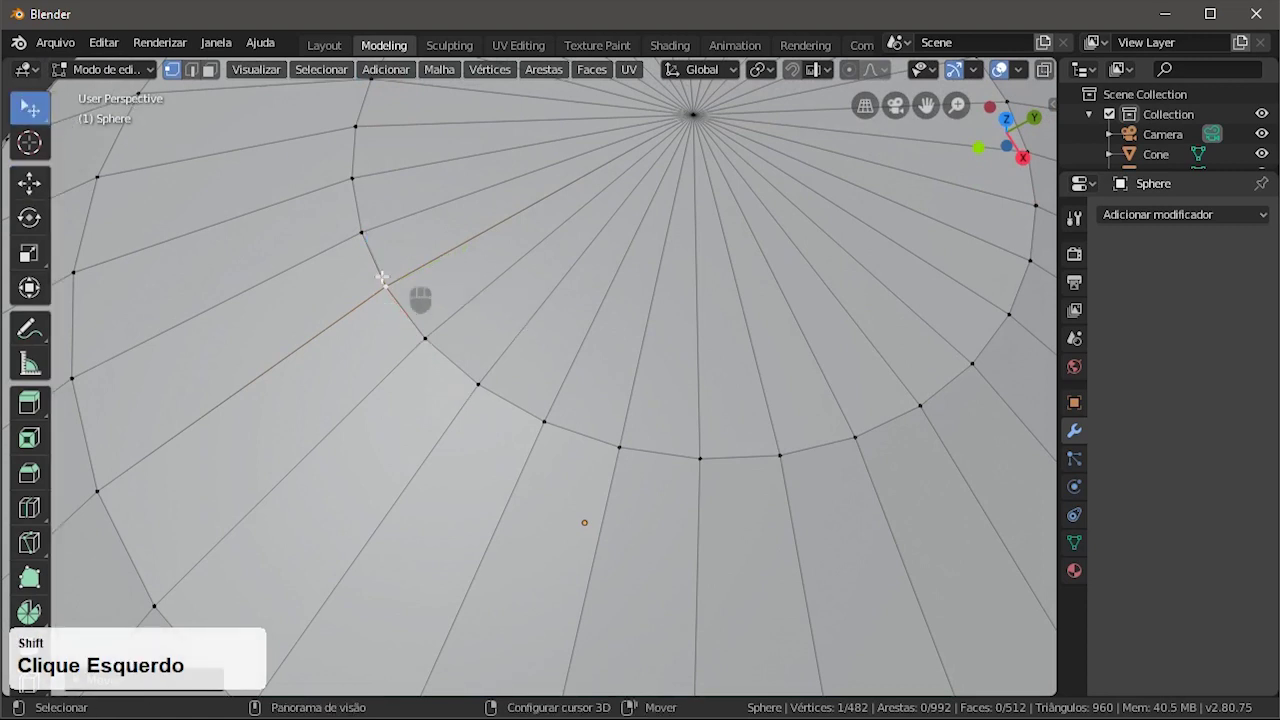
click(387, 288)
key(shift)
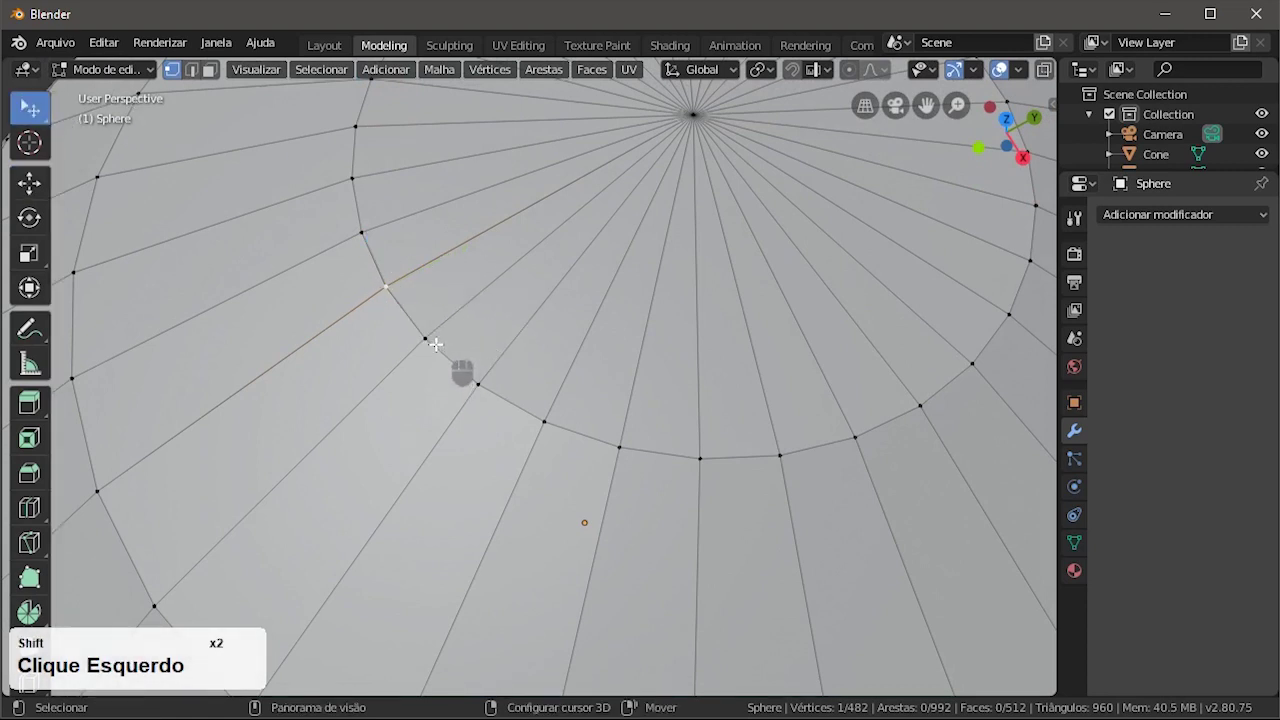
shift+click(426, 338)
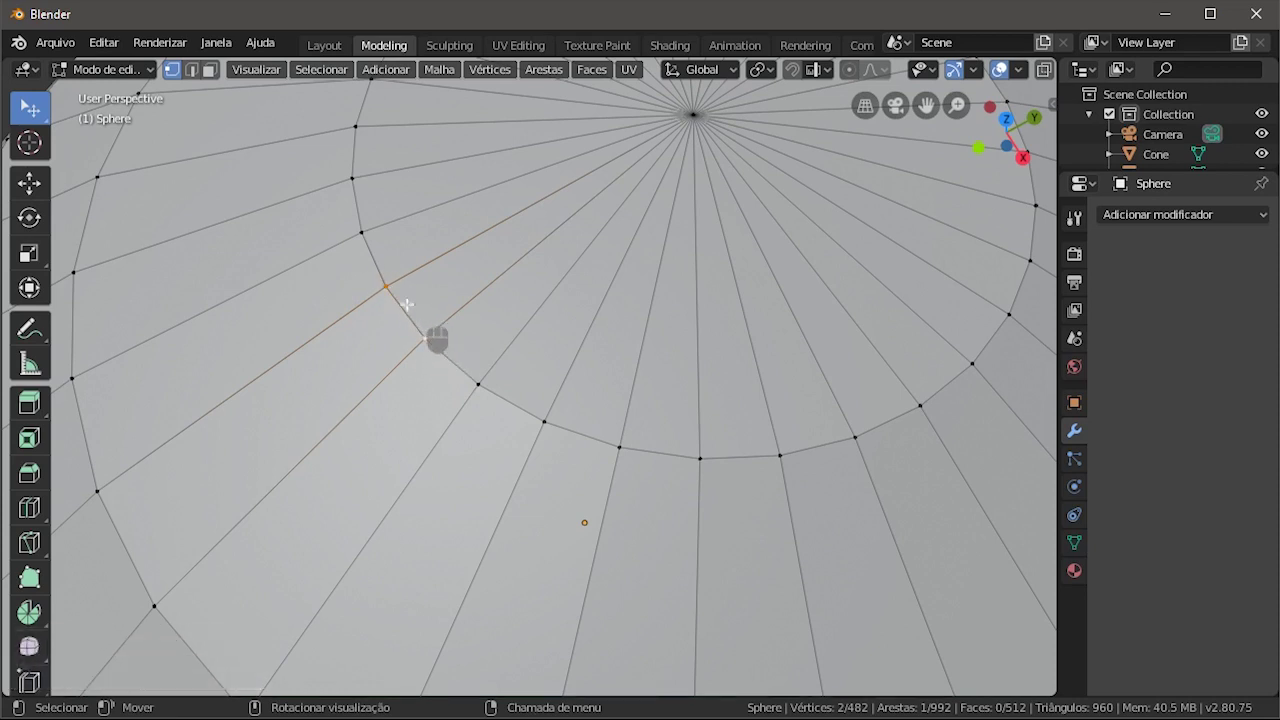
shift+middle_drag(466, 311, 376, 364)
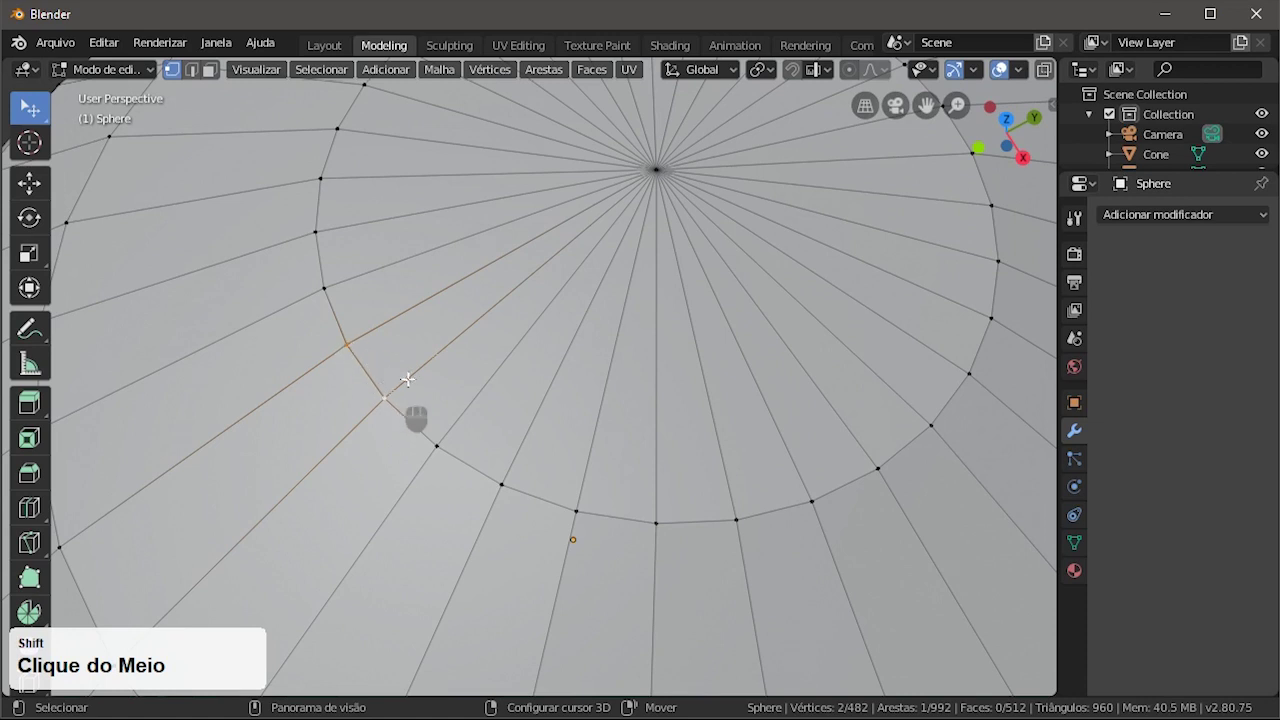
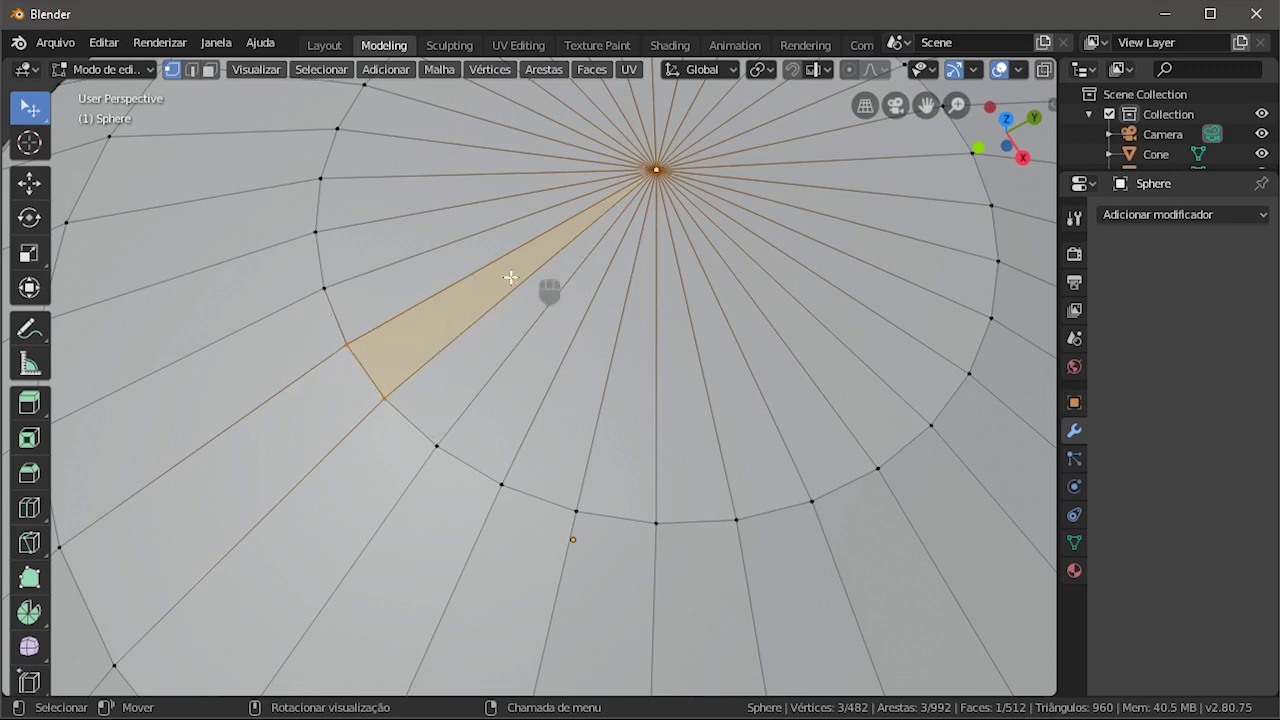
- Select the four corner vertices of a quad face between the first and second rings below the sphere's pole
middle_drag(511, 415, 572, 404)
scroll(534, 397, down, 1)
click(337, 501)
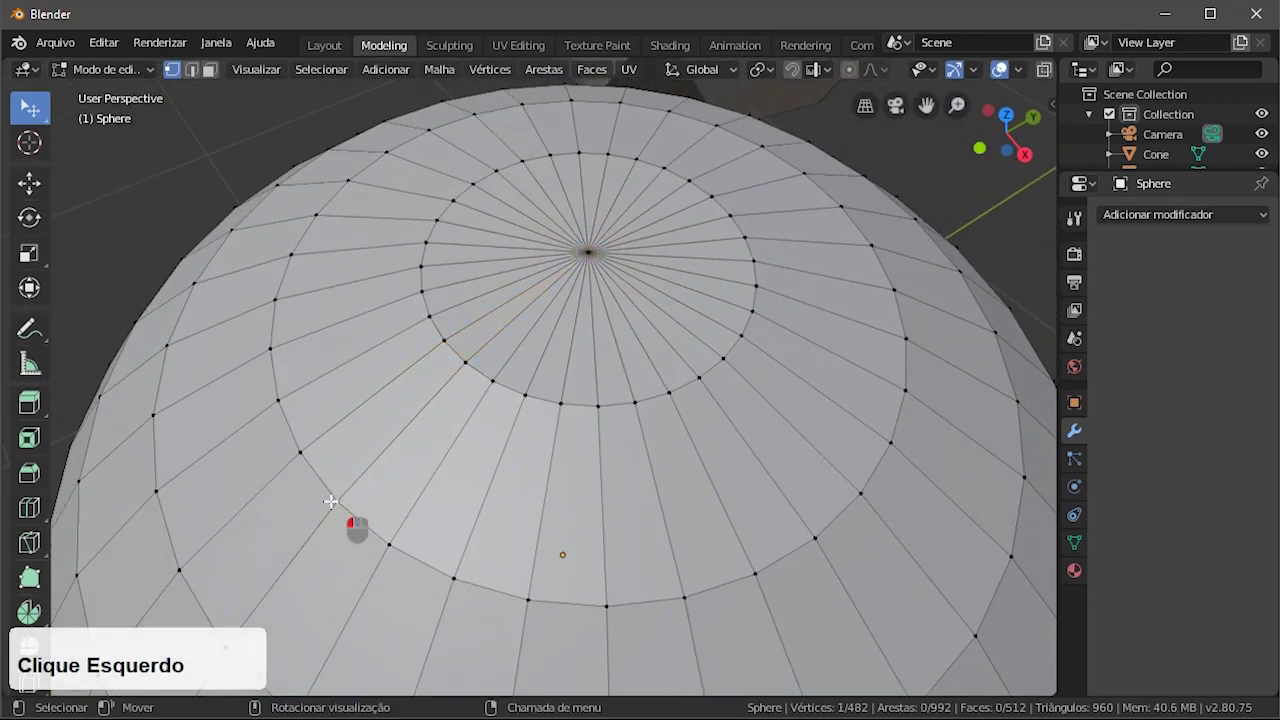
shift+click(492, 381)
shift+click(465, 362)
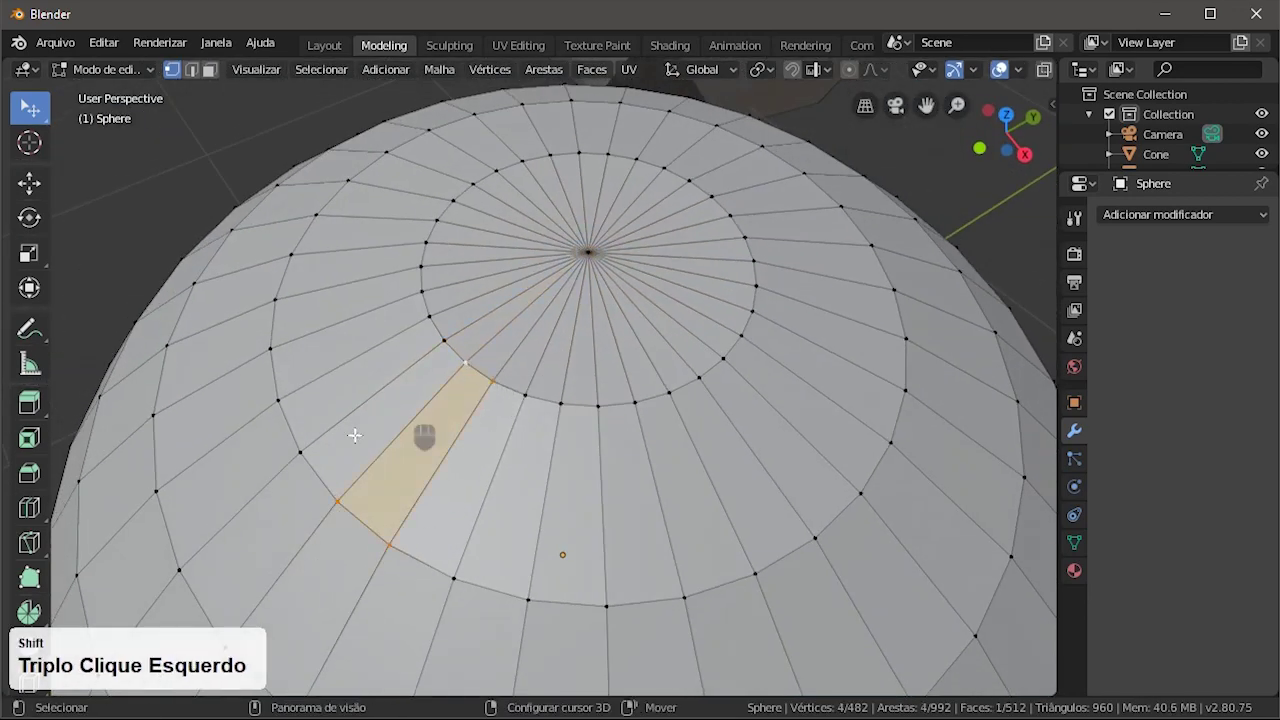
- Switch to edge selection and select the edges around the same quad face of the sphere
click(193, 72)
click(406, 420)
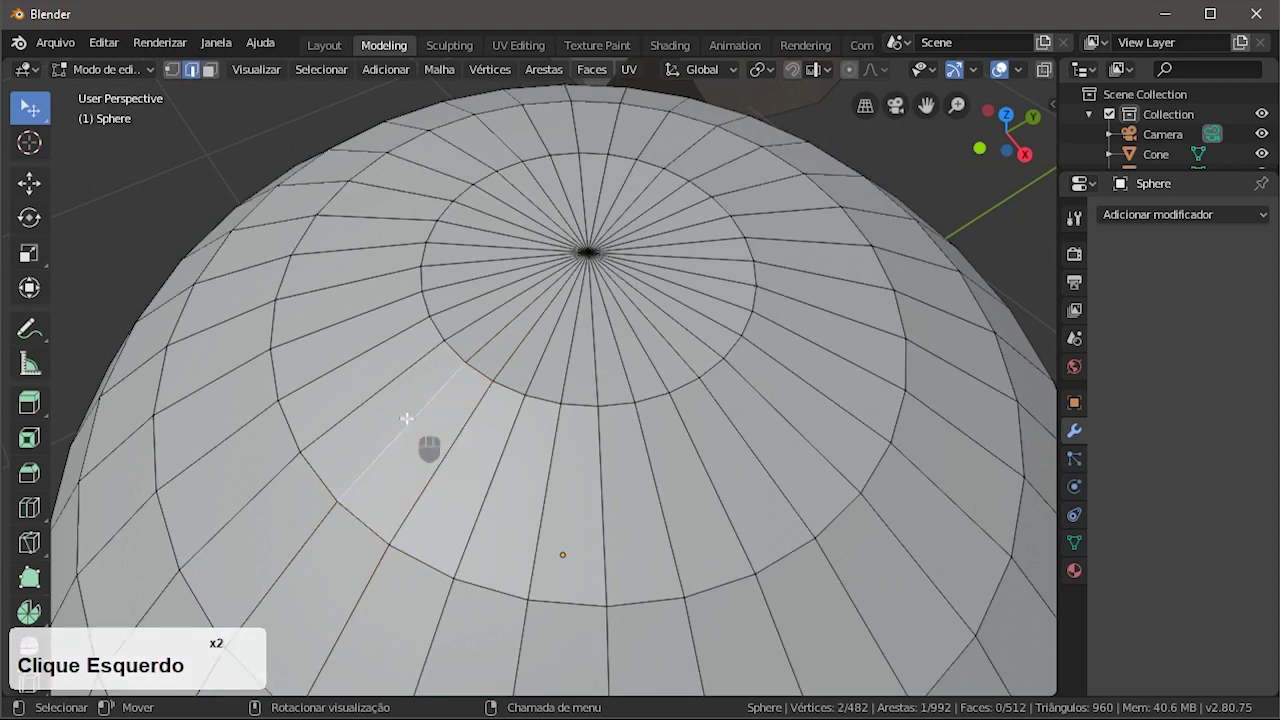
shift+click(481, 368)
shift+click(353, 517)
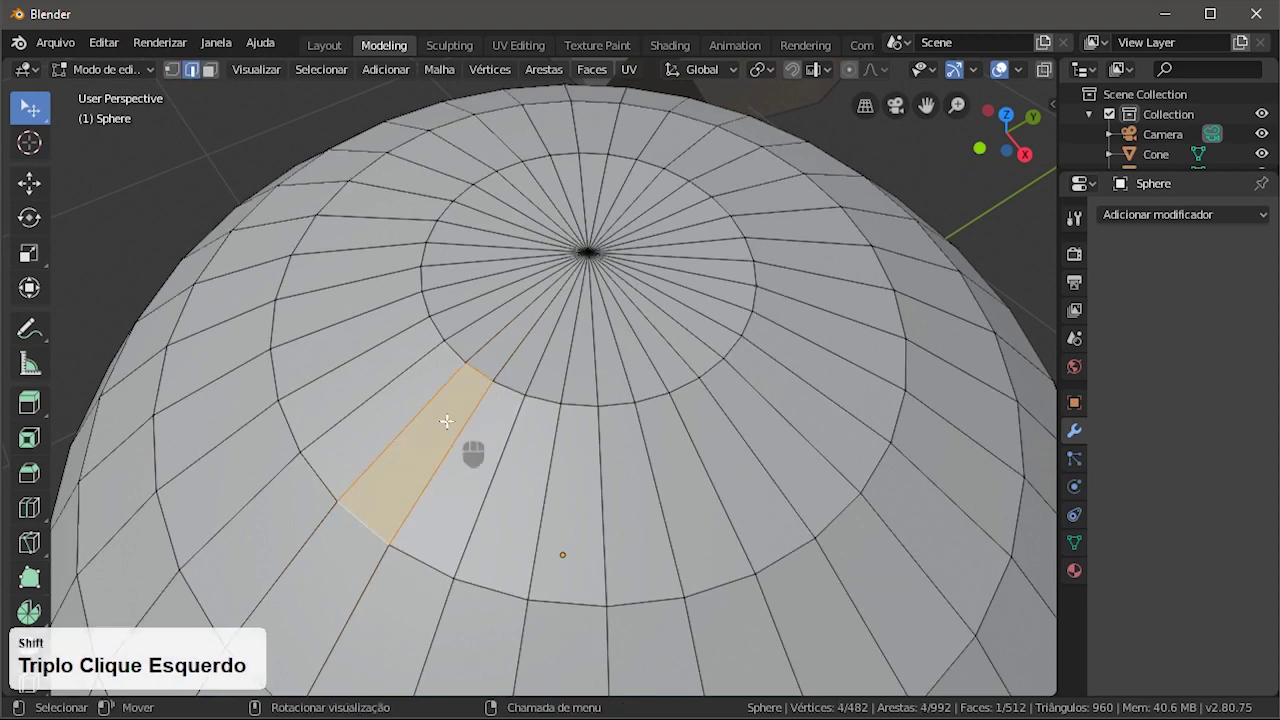
- Switch to face selection and select single quad faces one after another around the band below the sphere's pole
click(210, 70)
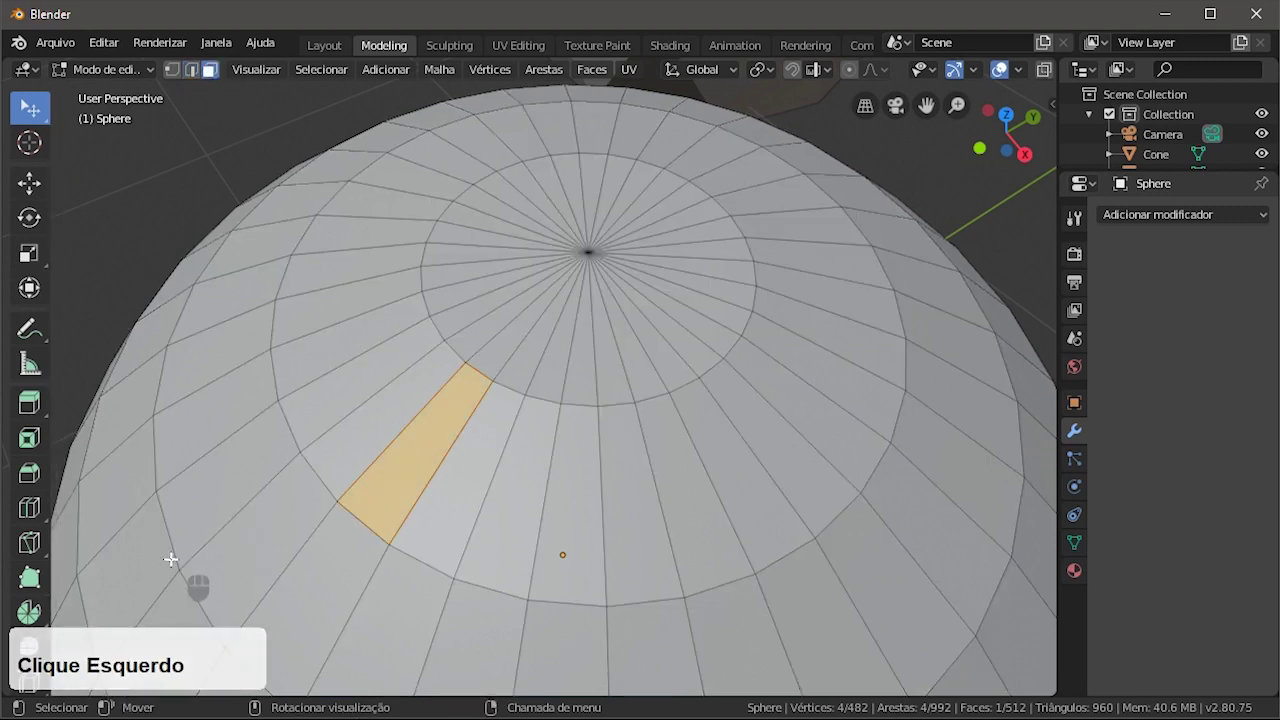
click(862, 378)
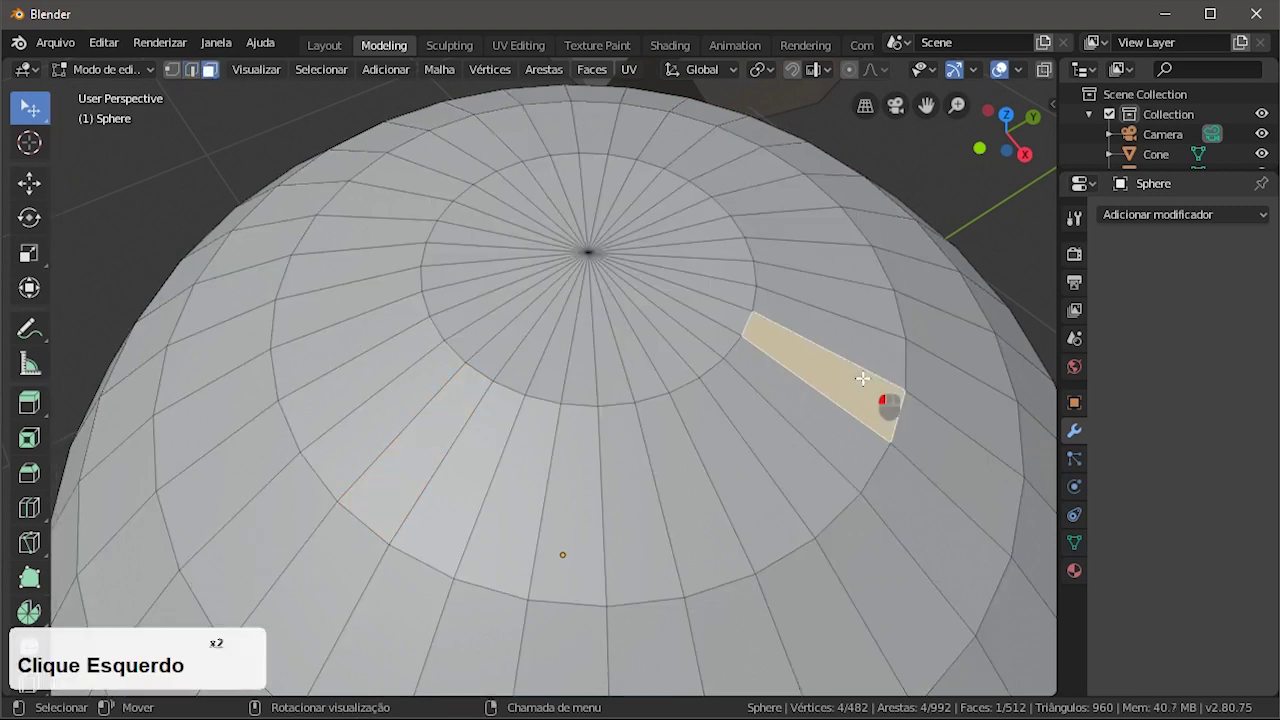
click(843, 280)
click(797, 194)
click(750, 172)
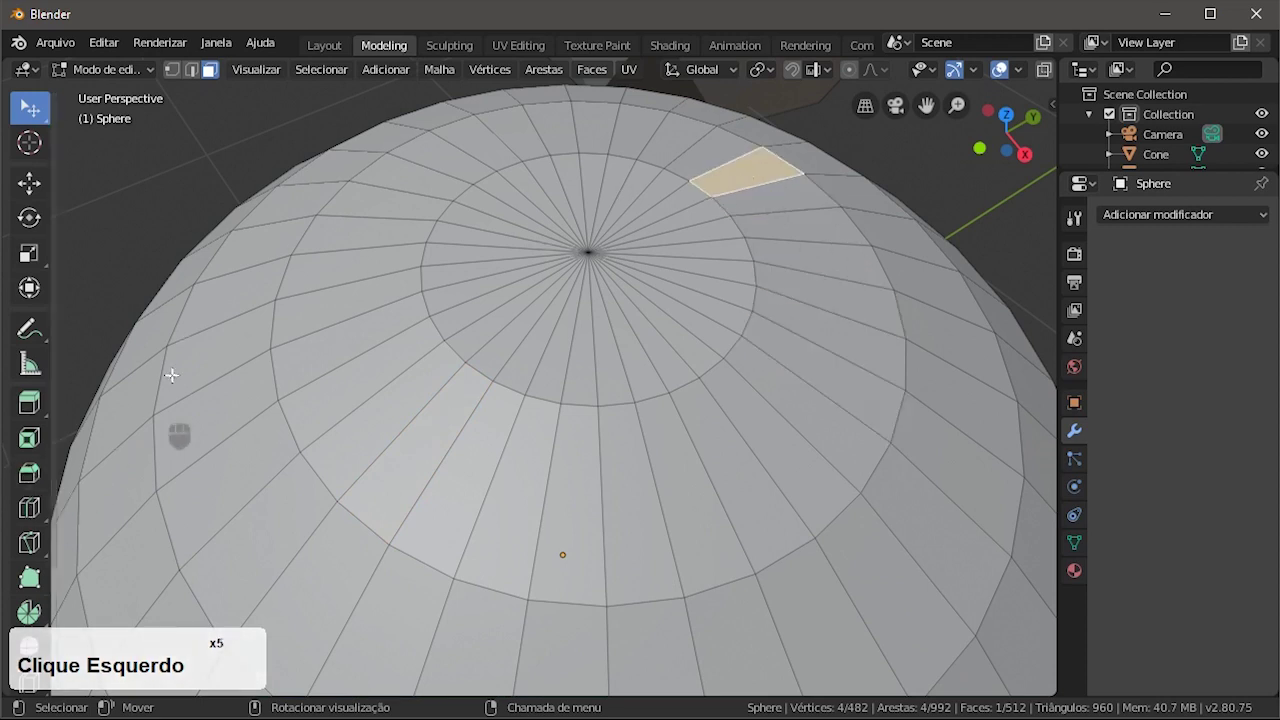
- In vertex selection, select the sphere's top pole vertex and move it up along Z to form a tall cone-shaped tip
click(167, 71)
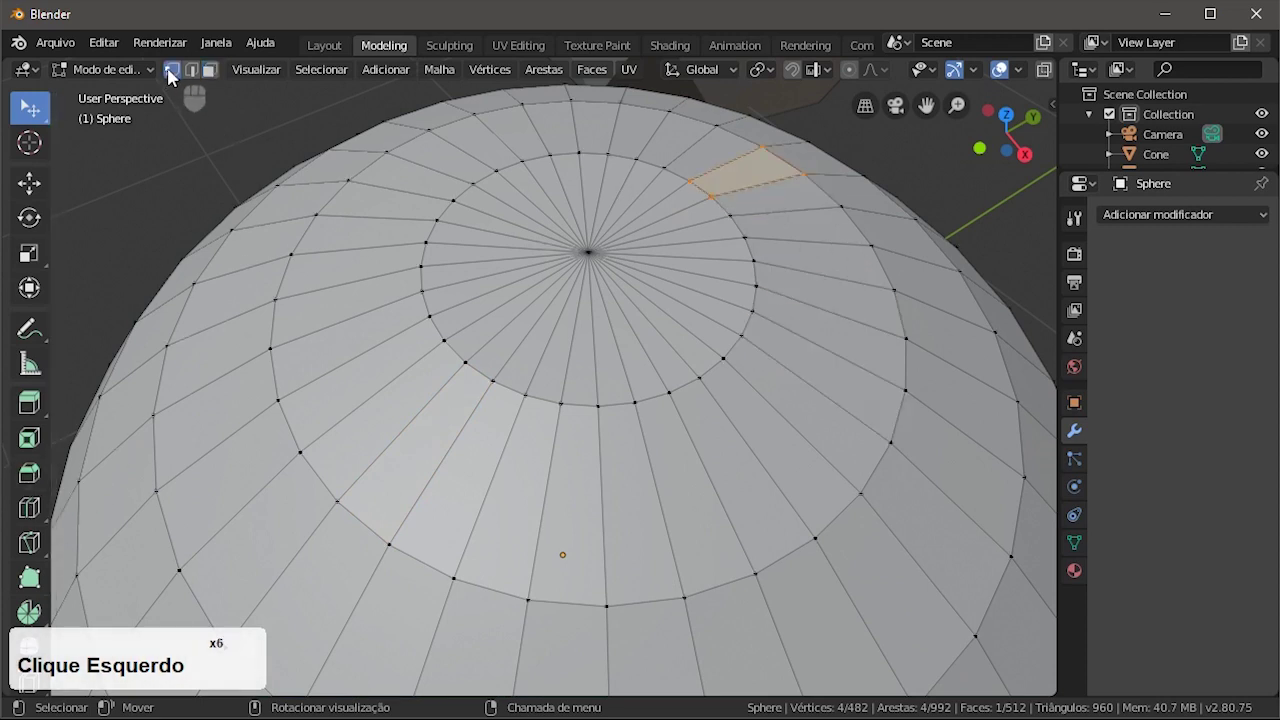
click(590, 251)
middle_drag(646, 320, 689, 266)
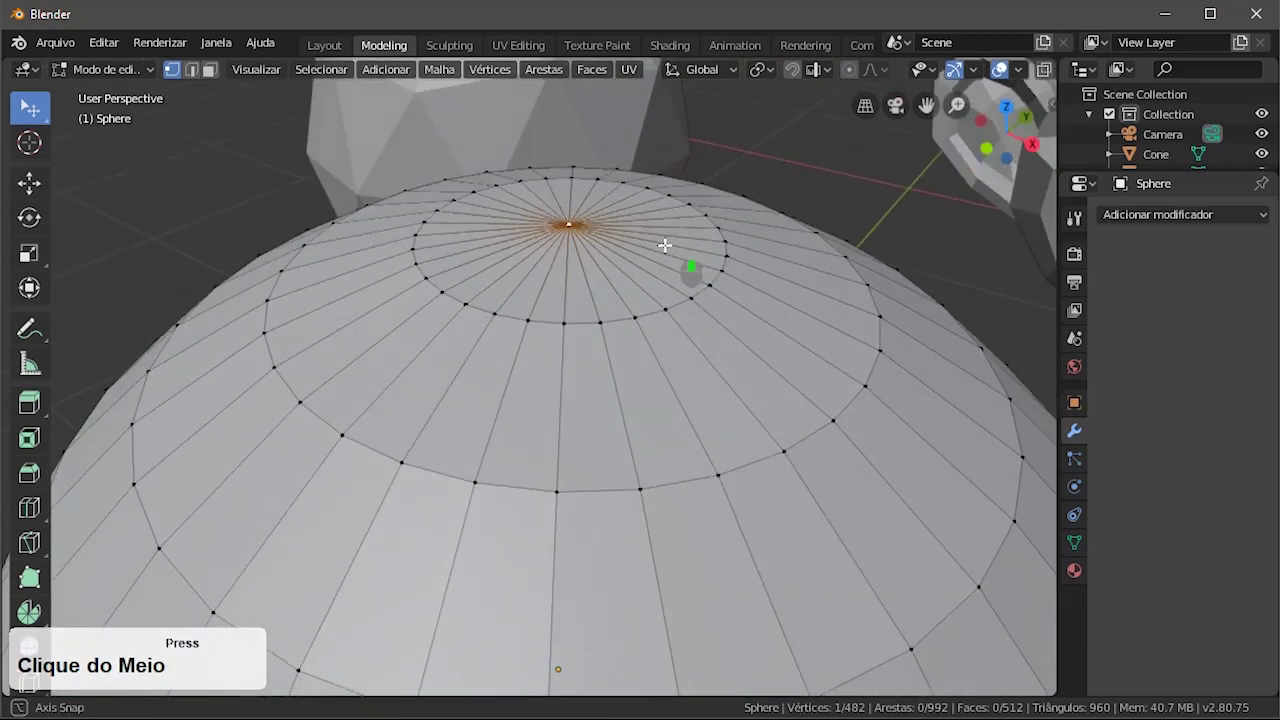
click(29, 183)
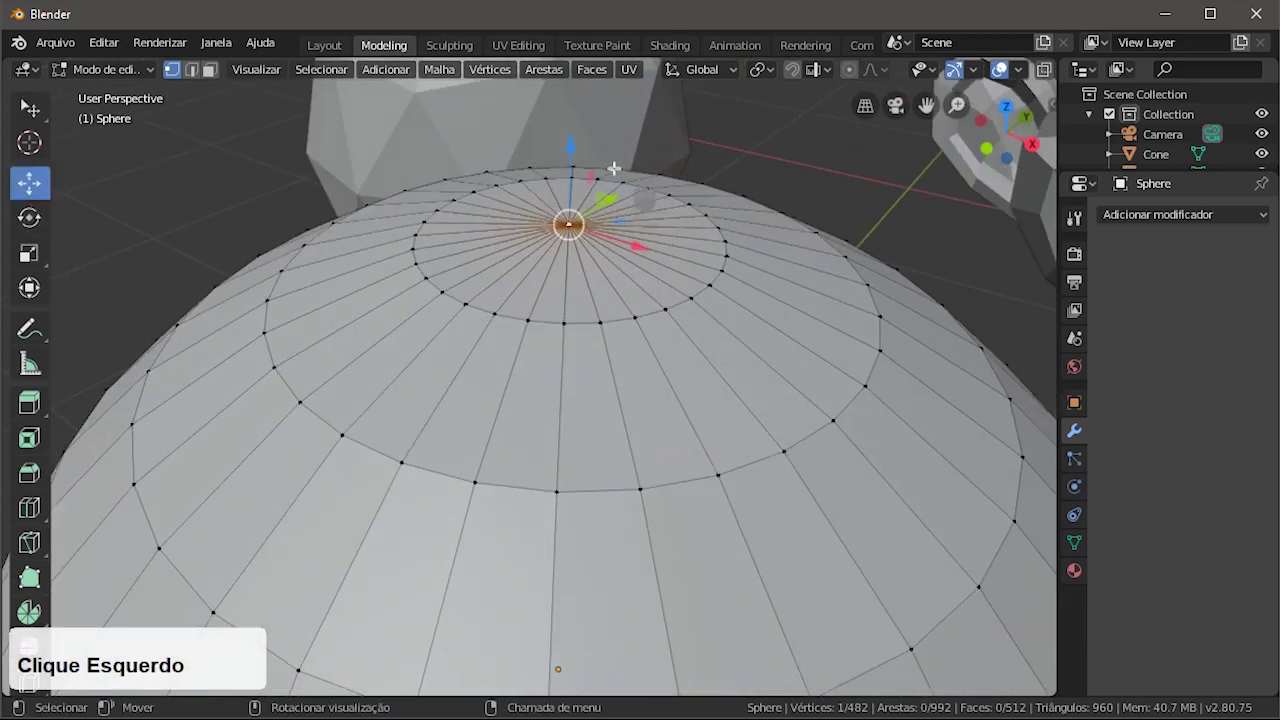
drag(572, 155, 545, 530)
scroll(527, 476, down, 5)
middle_drag(527, 476, 594, 437)
scroll(648, 514, up, 1)
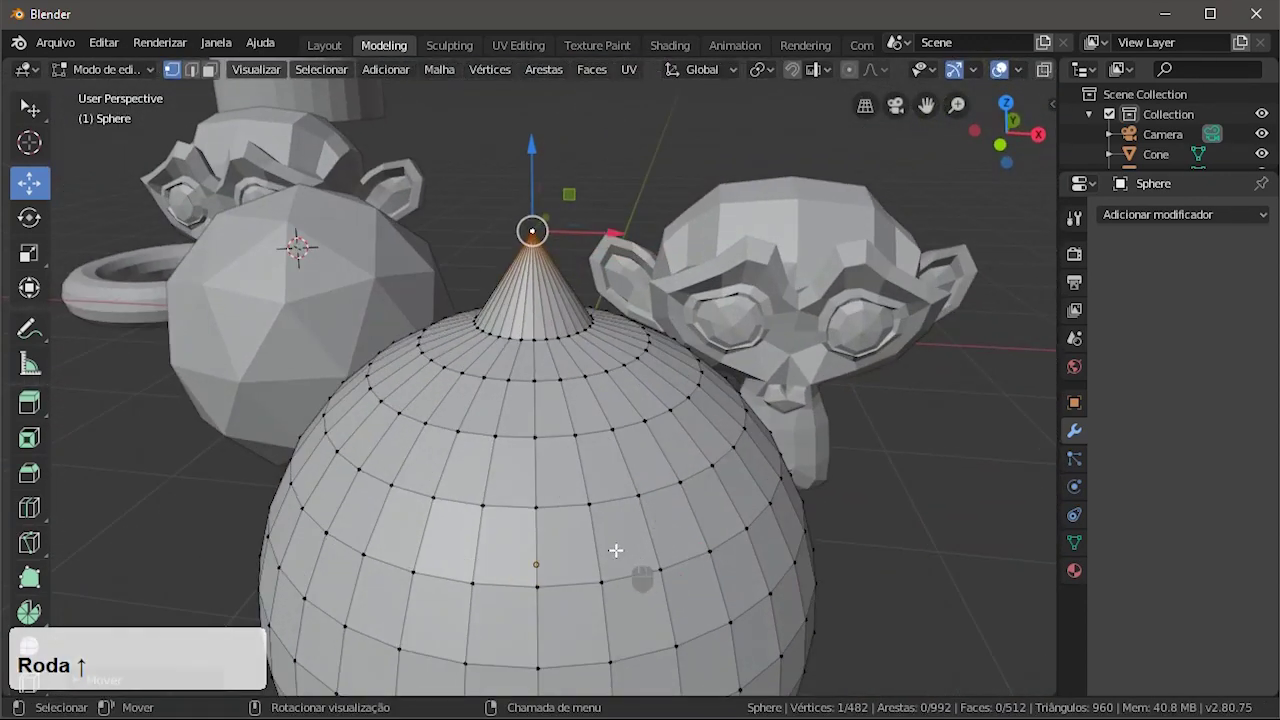
drag(525, 144, 533, 100)
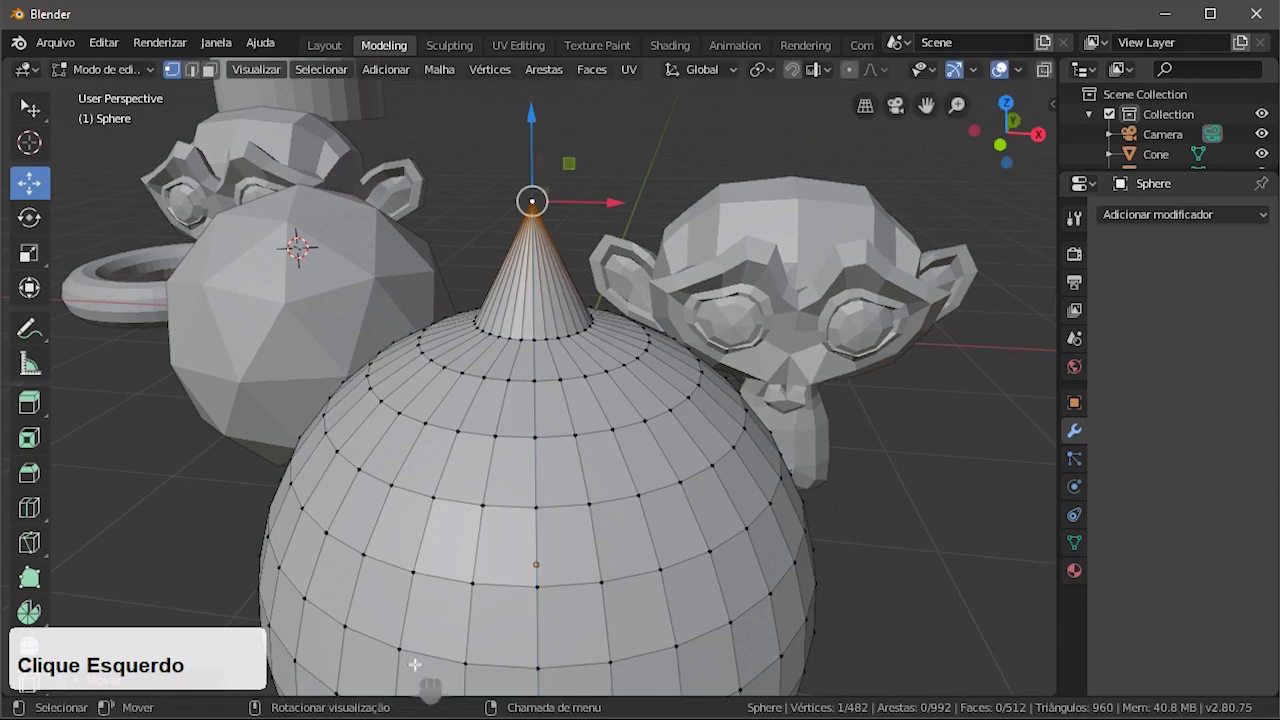
- Switch to edge selection and pull one edge out along X on each of two opposite sides of the sphere's upper half
shift+middle_drag(637, 622, 598, 429)
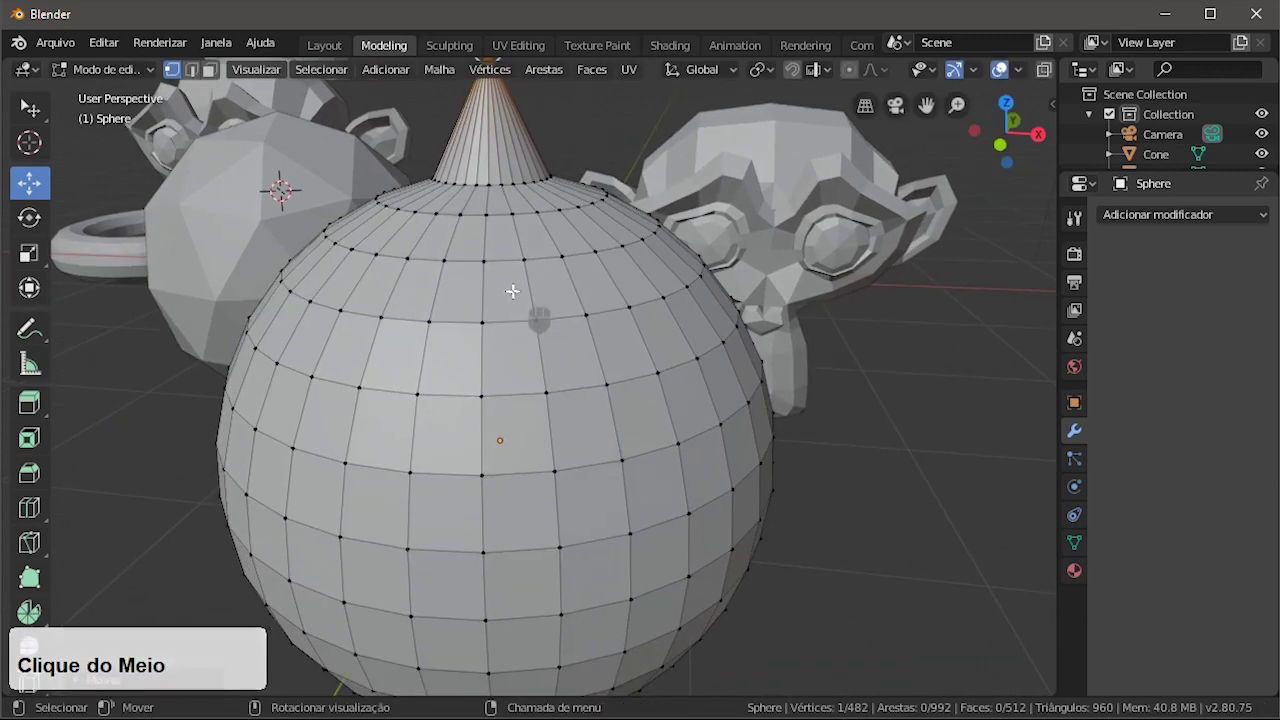
middle_drag(514, 290, 510, 345)
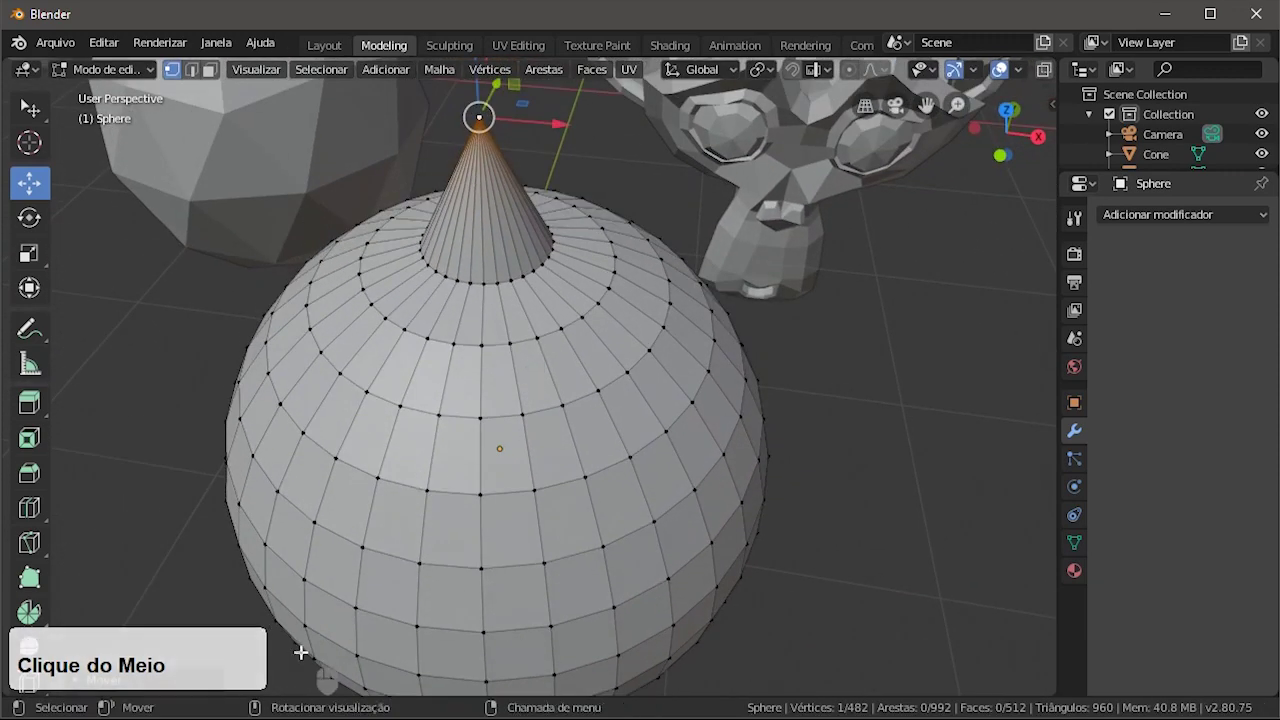
click(191, 71)
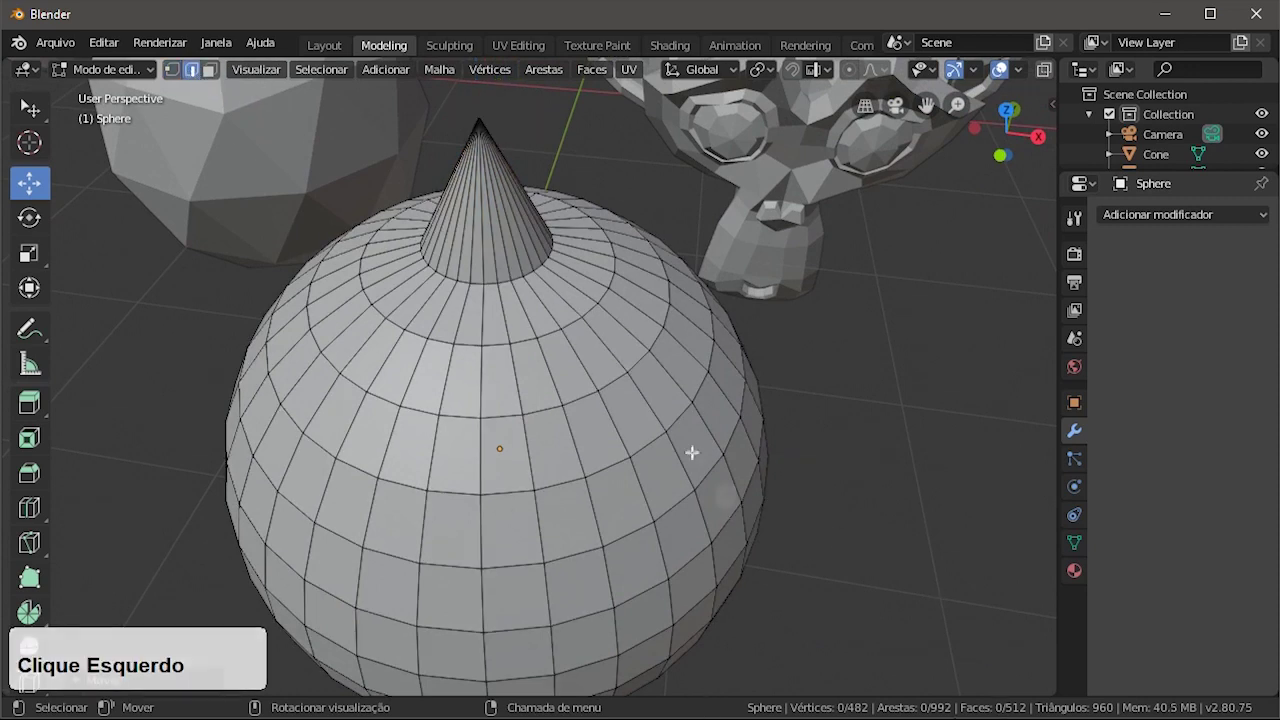
click(660, 370)
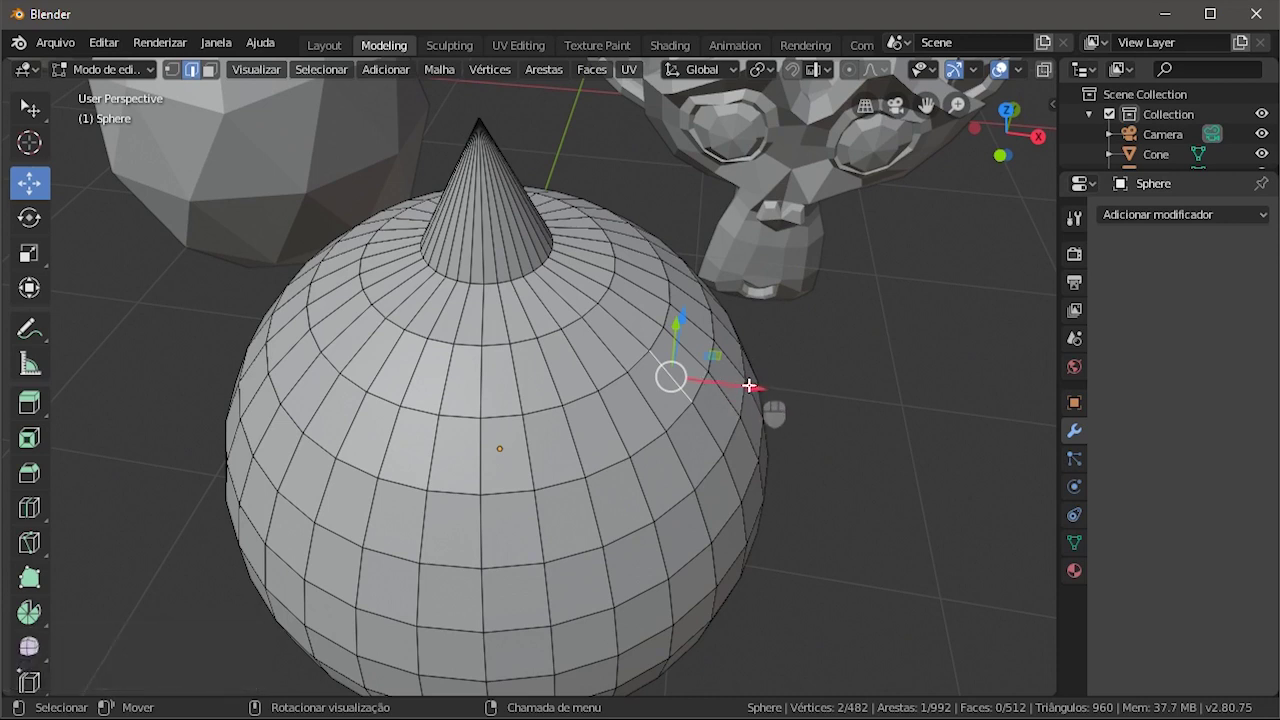
drag(754, 386, 905, 425)
click(306, 371)
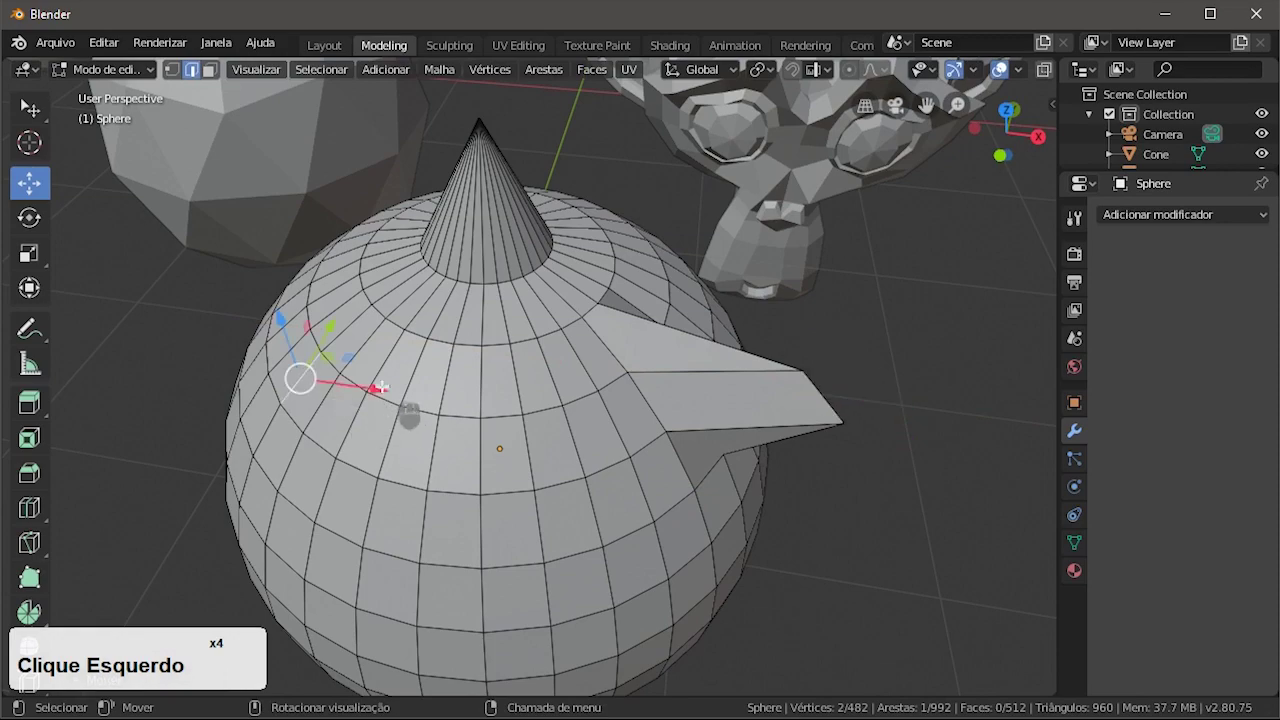
drag(369, 389, 125, 345)
- Select an edge on the sphere's front between the two side spikes and move it outward to form a third spike
middle_drag(125, 345, 543, 449)
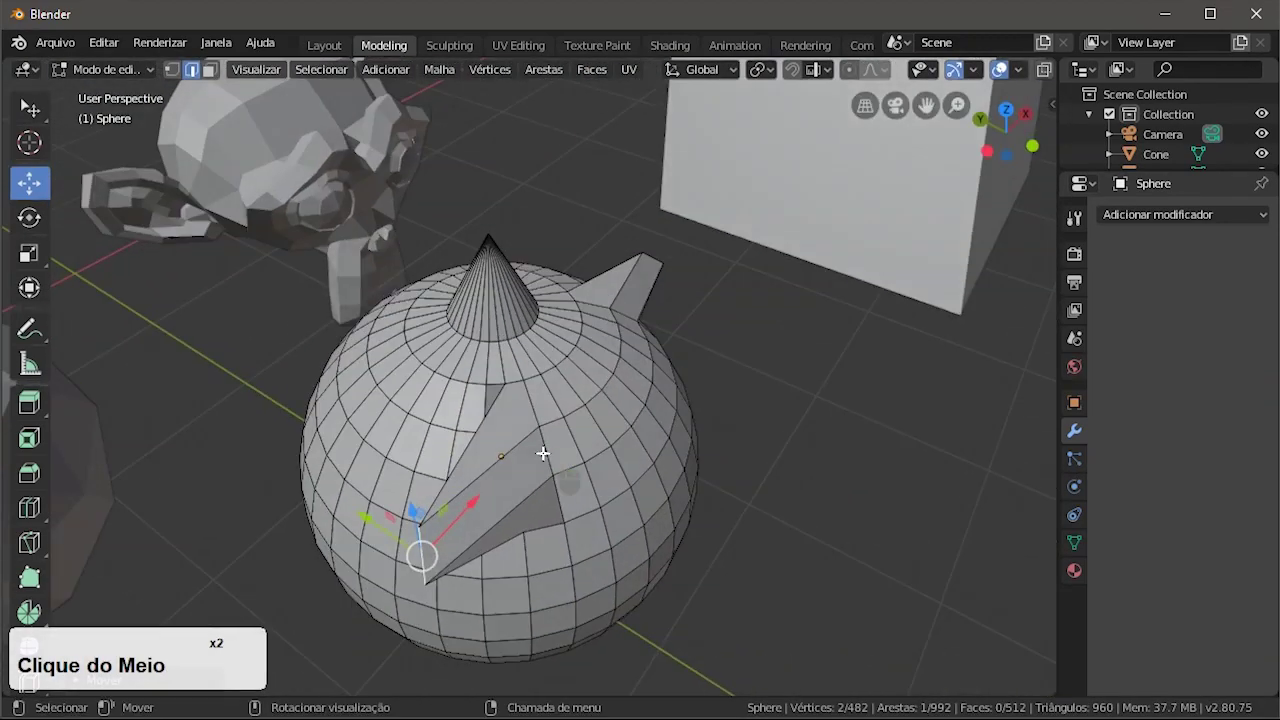
click(643, 436)
drag(588, 428, 730, 500)
middle_drag(730, 500, 330, 400)
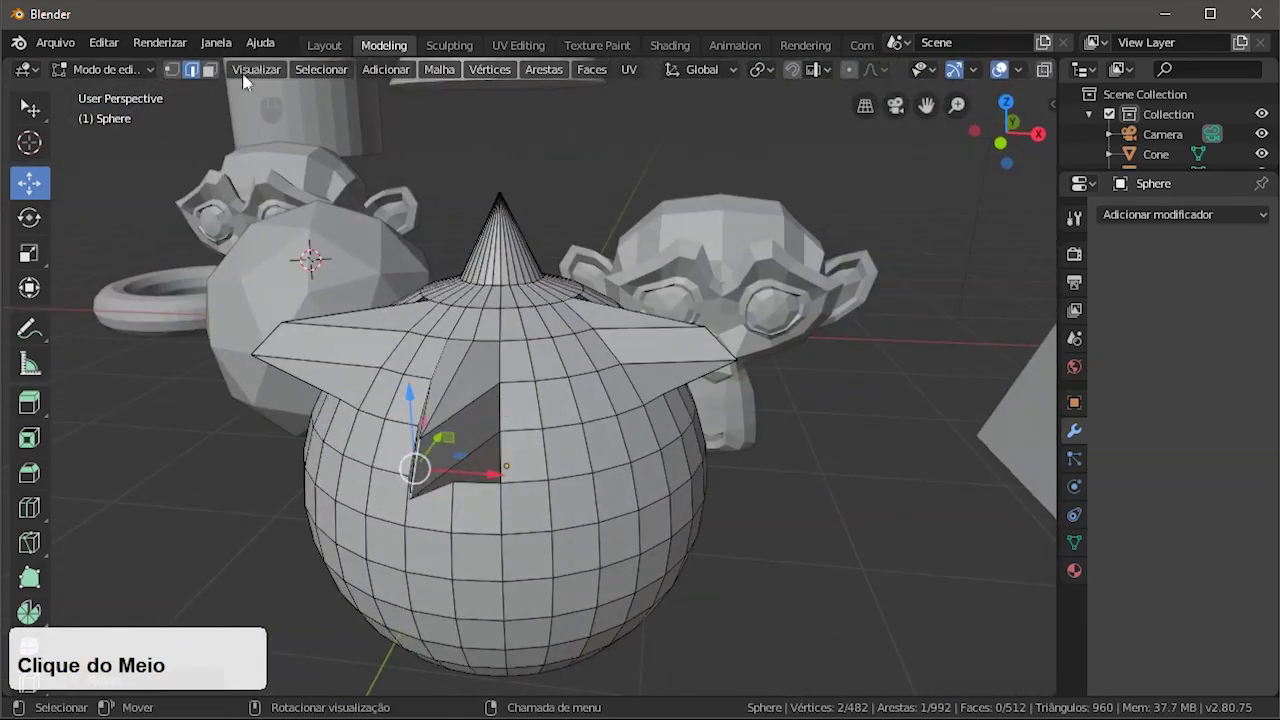
- Switch to face selection, pull two lower faces outward along X in opposite directions, and move the second one down along Z
click(211, 71)
middle_drag(640, 418, 560, 378)
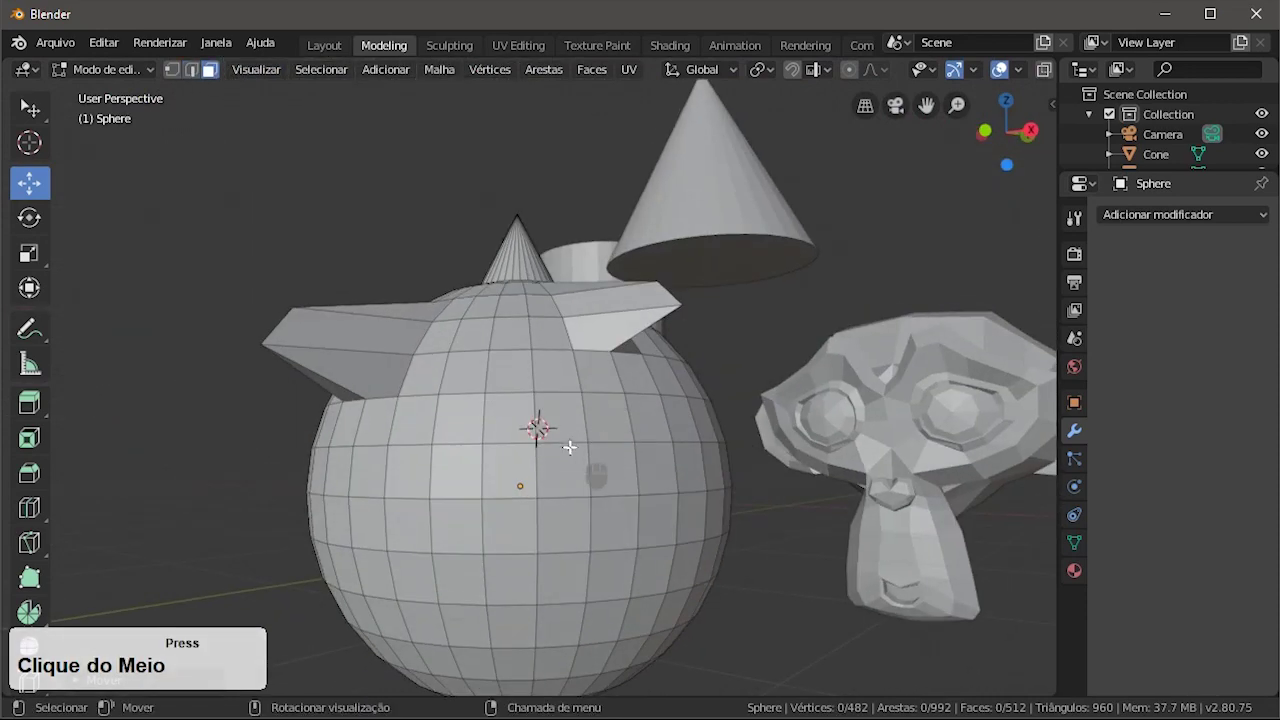
click(500, 474)
middle_drag(500, 475, 720, 549)
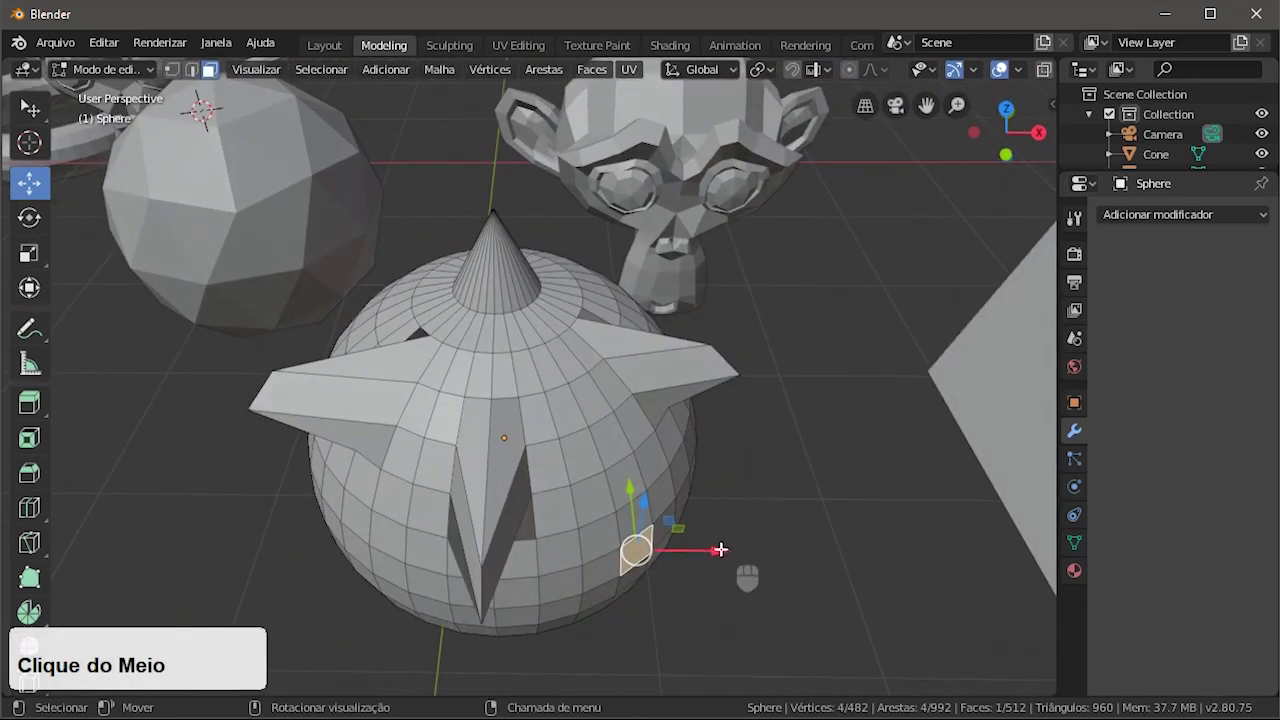
drag(720, 549, 806, 551)
click(384, 566)
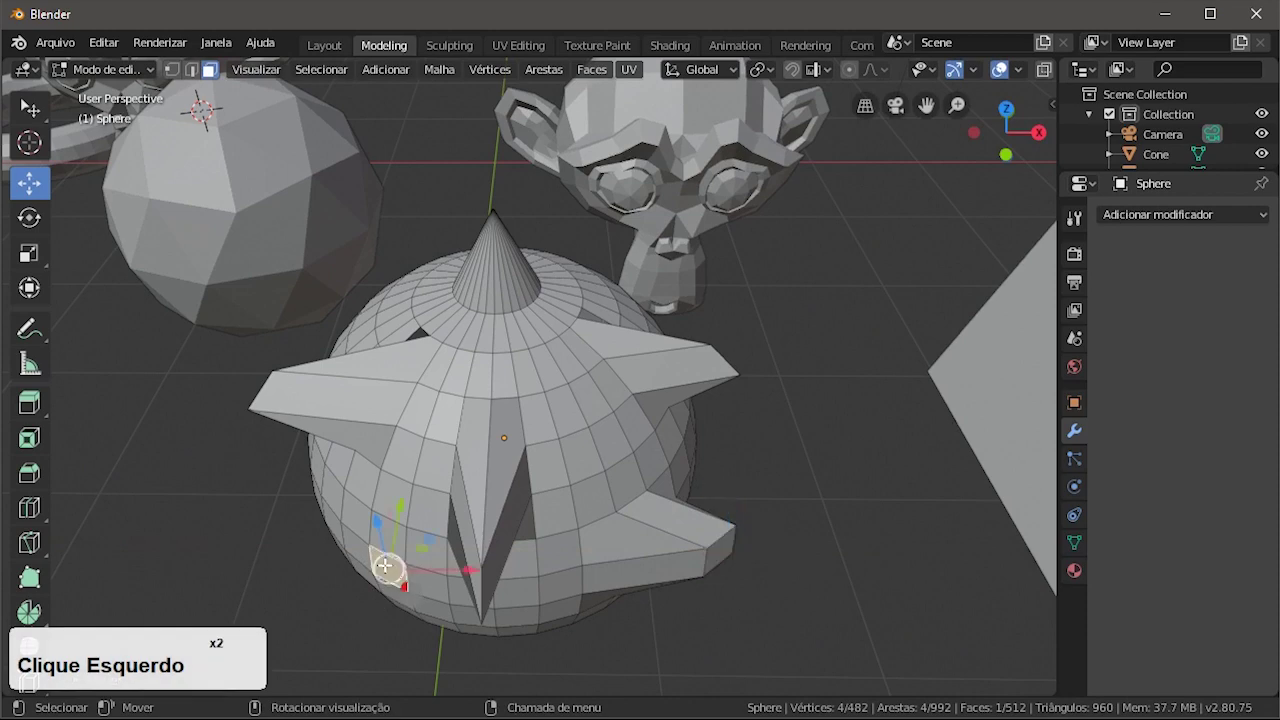
drag(470, 570, 364, 567)
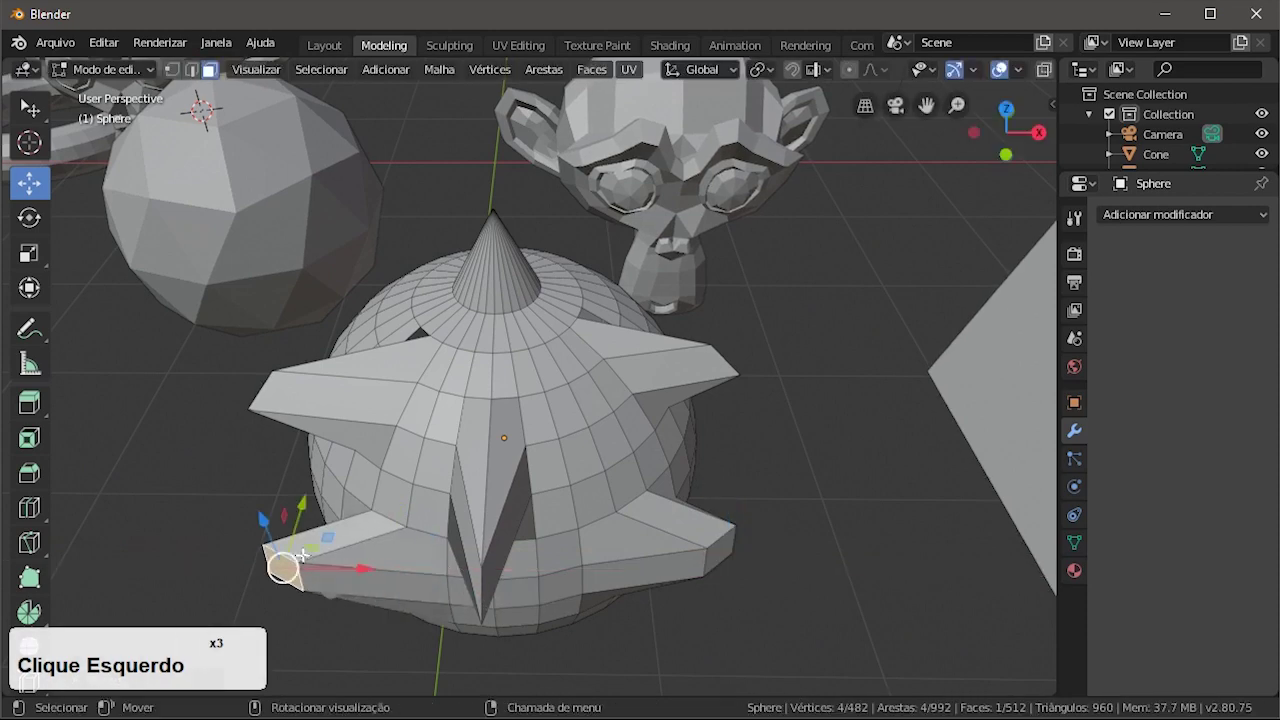
drag(263, 521, 300, 608)
- Select the end face of the first lower face spike and move it to change the spike's direction
middle_drag(377, 537, 705, 578)
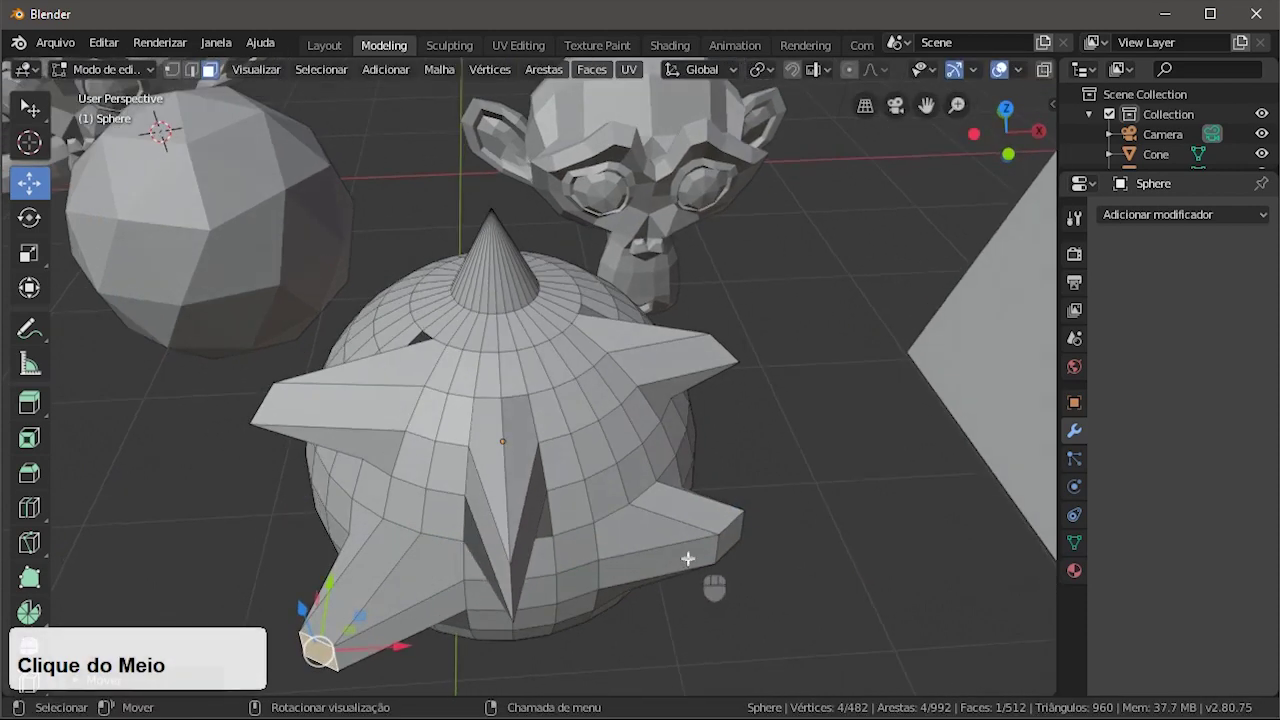
click(728, 542)
middle_drag(729, 534, 457, 609)
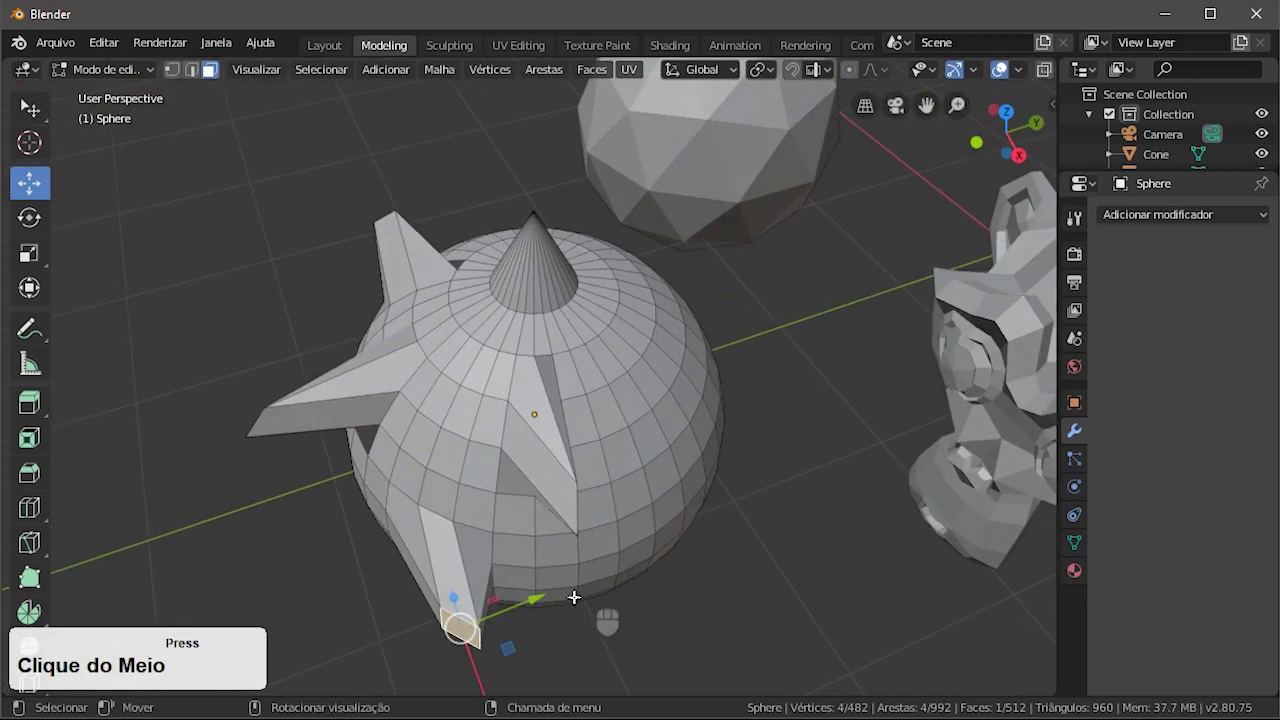
drag(457, 609, 420, 622)
scroll(406, 634, down, 2)
middle_drag(420, 622, 606, 446)
scroll(606, 446, down, 2)
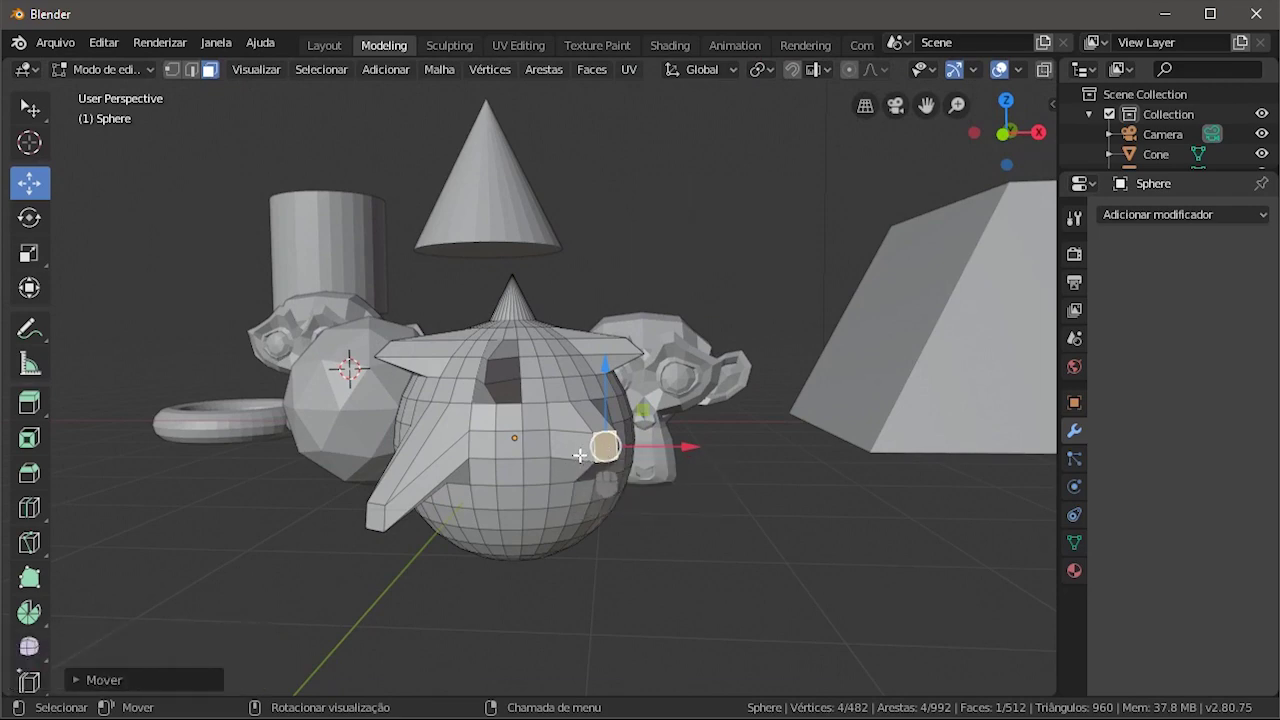
middle_drag(365, 453, 506, 498)
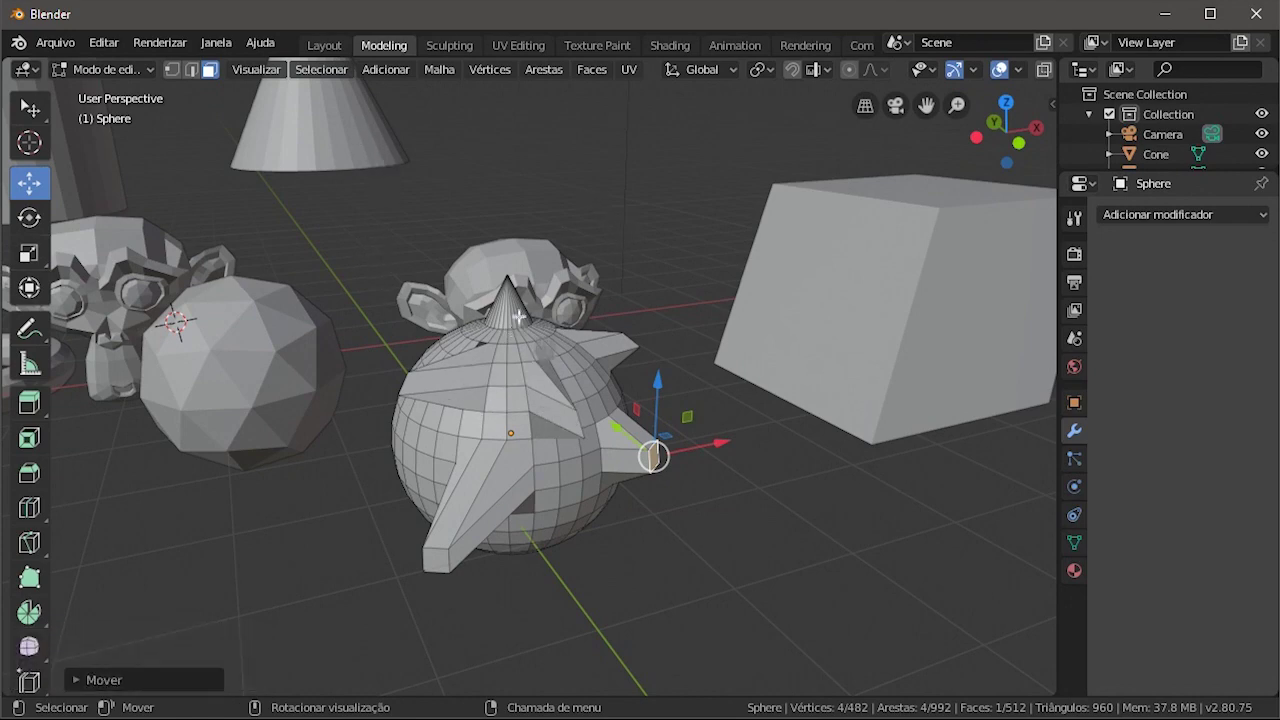
- Switch back and forth between the Layout and Modeling workspaces to compare the sphere in Object Mode and Edit Mode
click(326, 46)
click(382, 46)
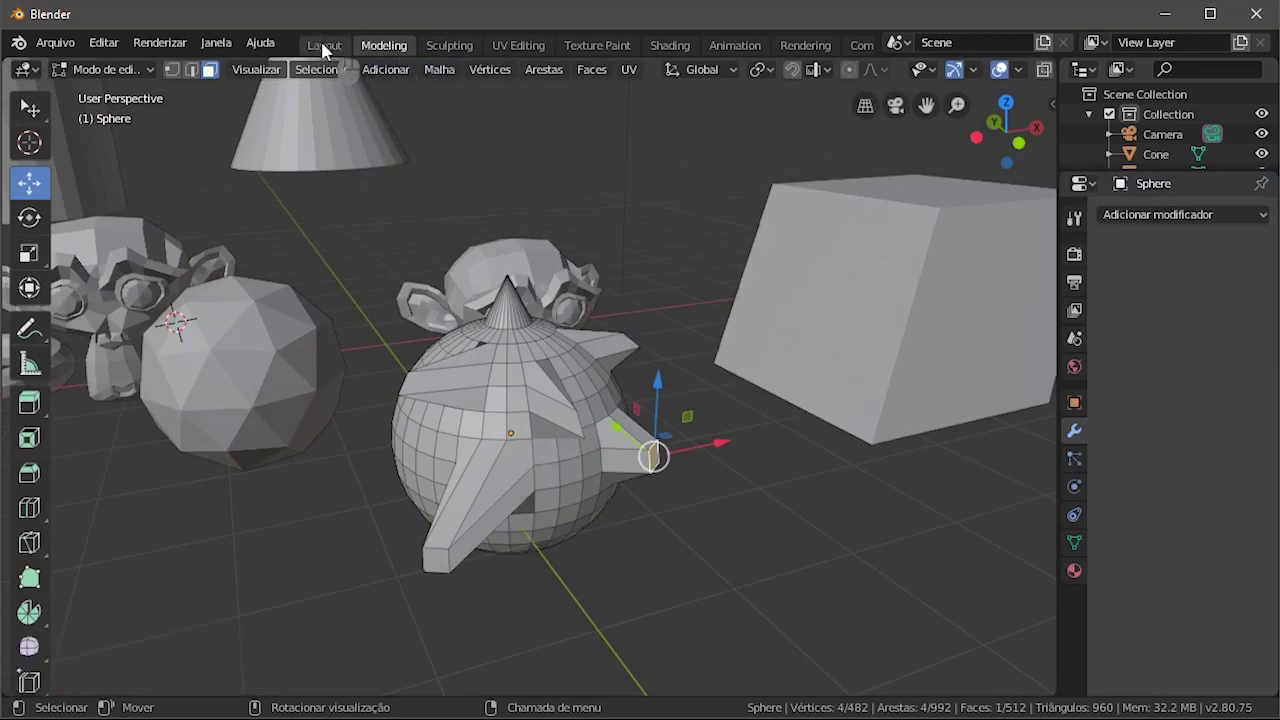
click(110, 70)
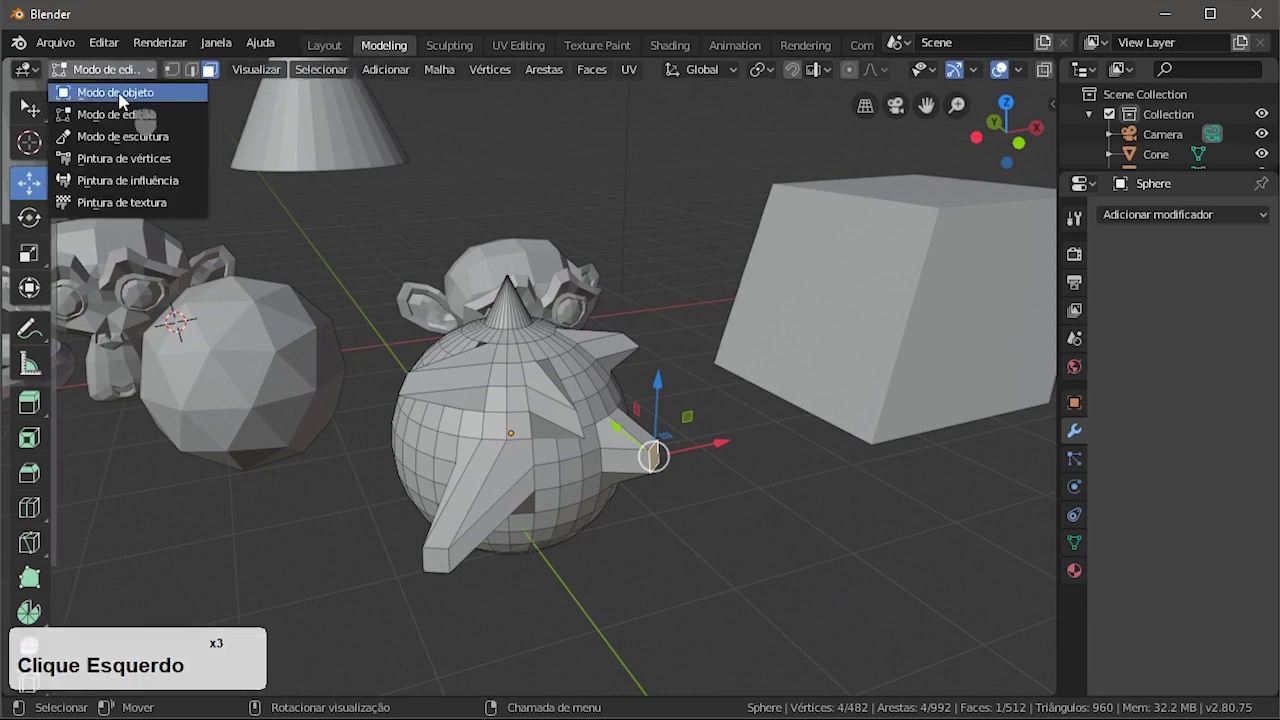
click(119, 94)
click(327, 47)
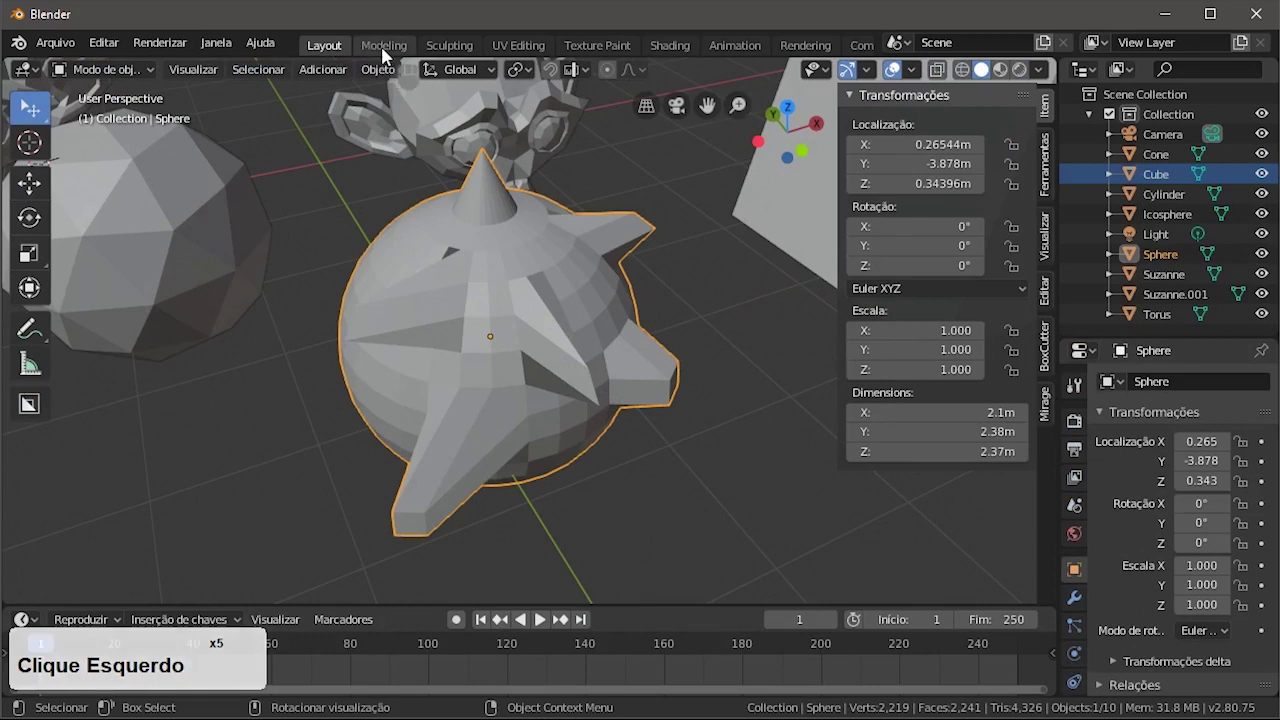
click(384, 46)
click(335, 46)
click(386, 45)
click(340, 46)
click(372, 46)
click(340, 45)
click(388, 45)
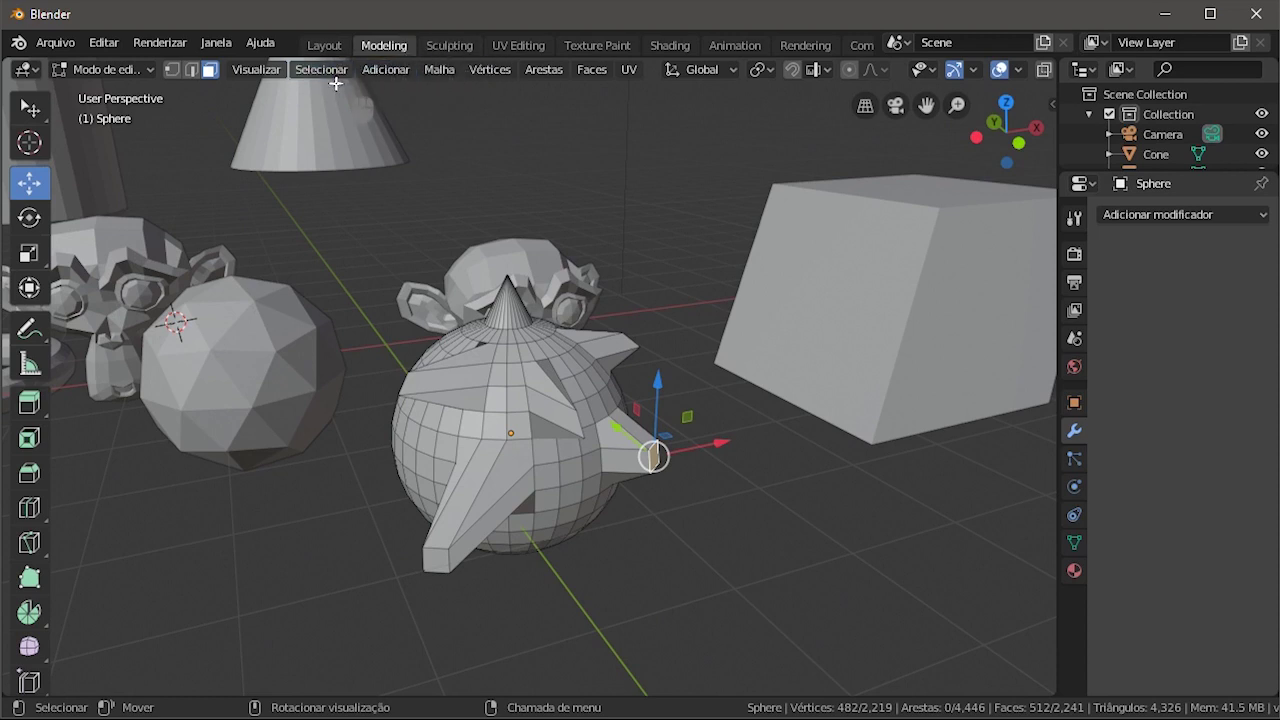
click(318, 46)
double_click(460, 284)
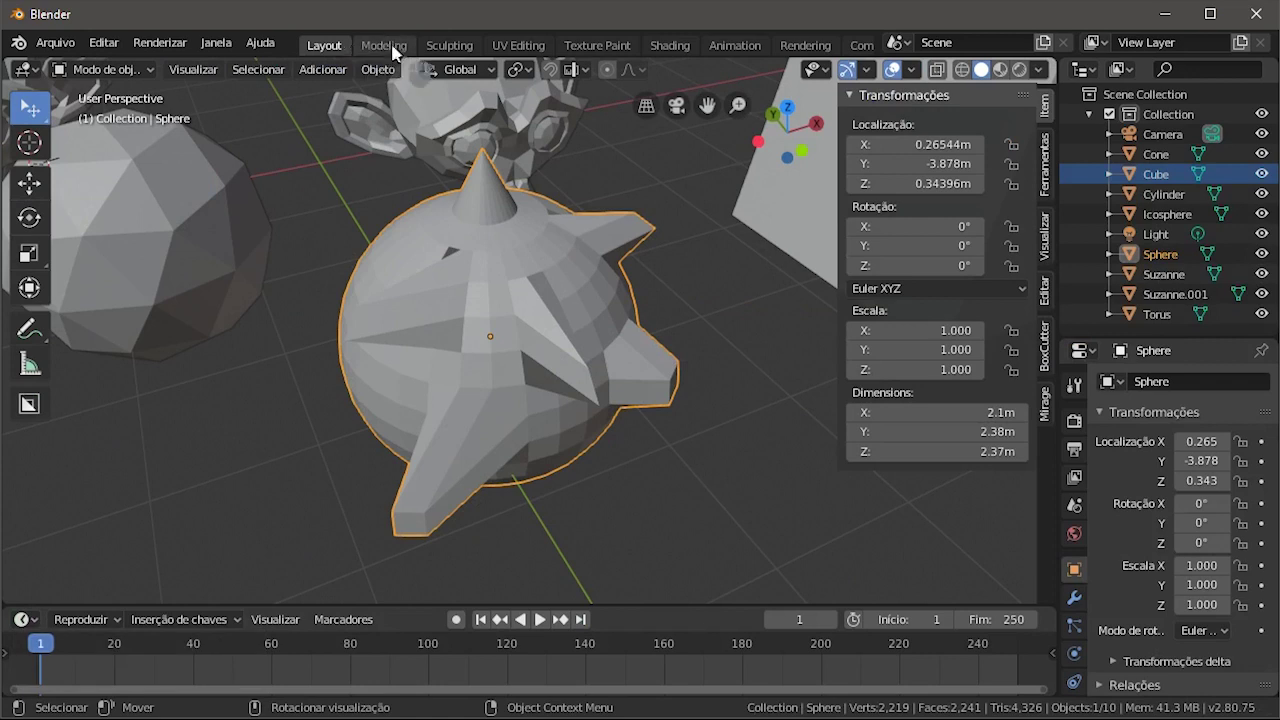
- In the Layout workspace, put the sphere into Edit Mode (Modo de edição) and then into Sculpt Mode (Modo de escultura)
click(140, 70)
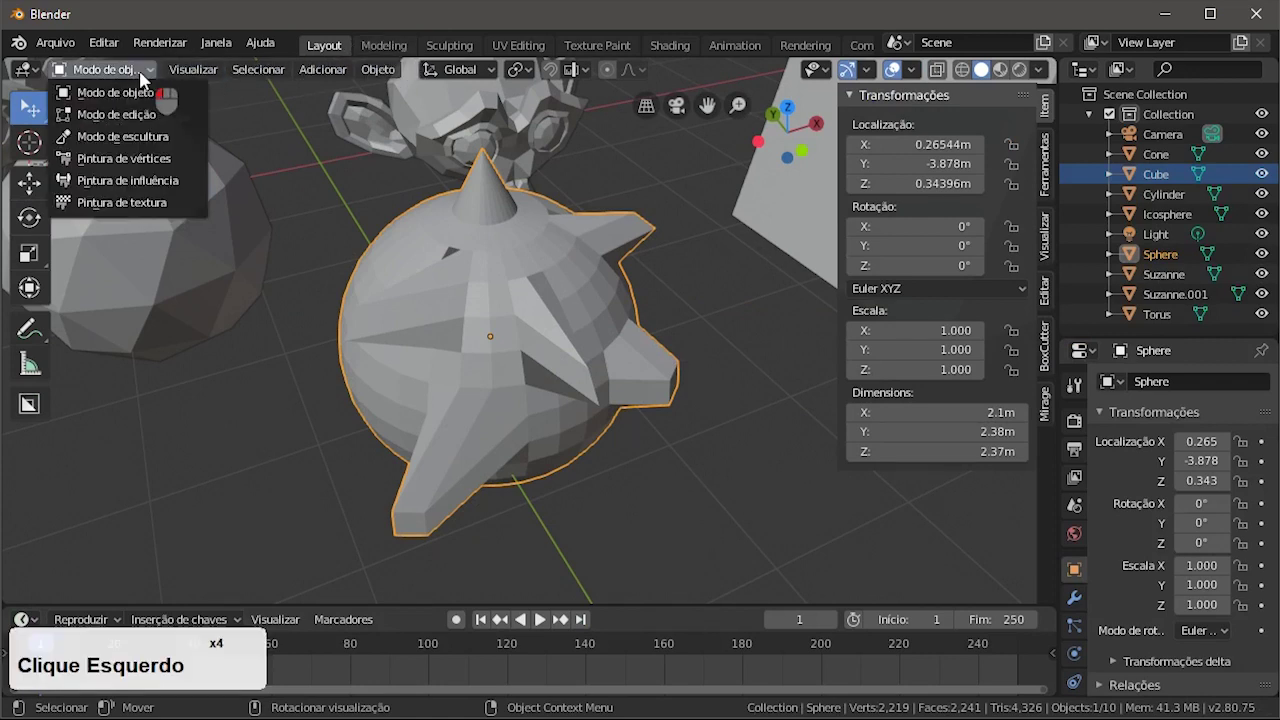
click(126, 119)
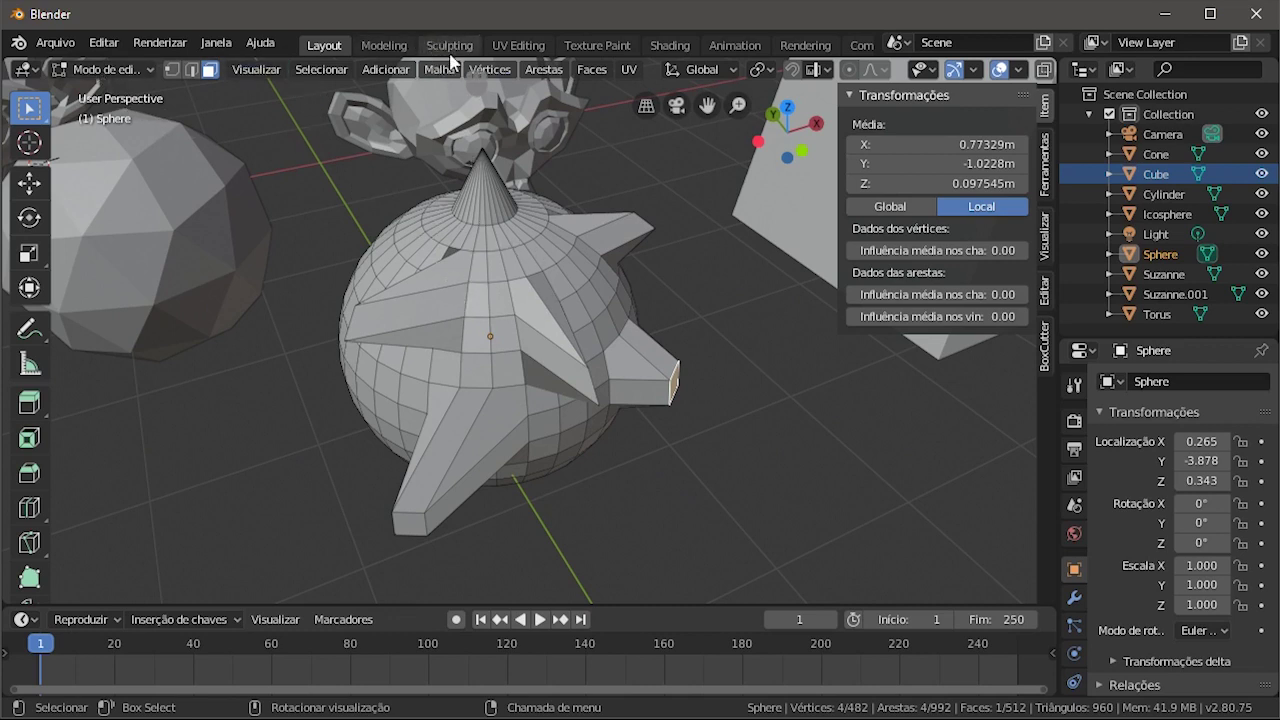
click(105, 69)
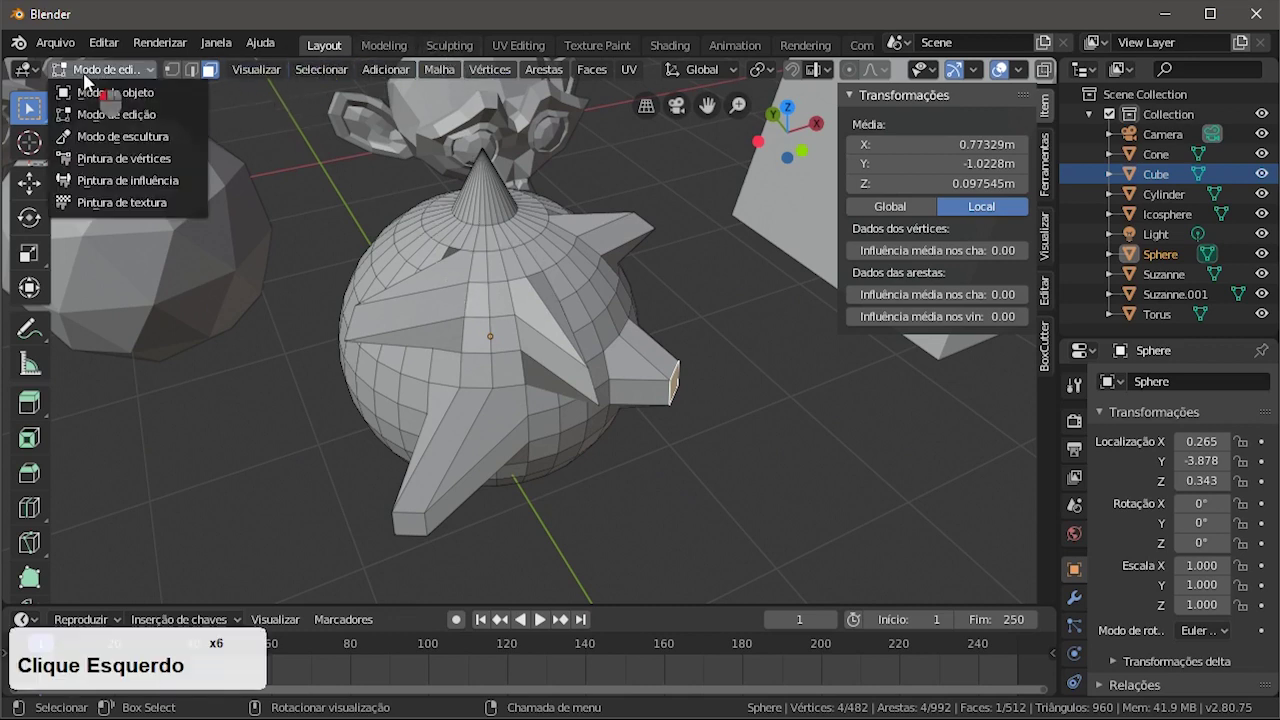
click(170, 137)
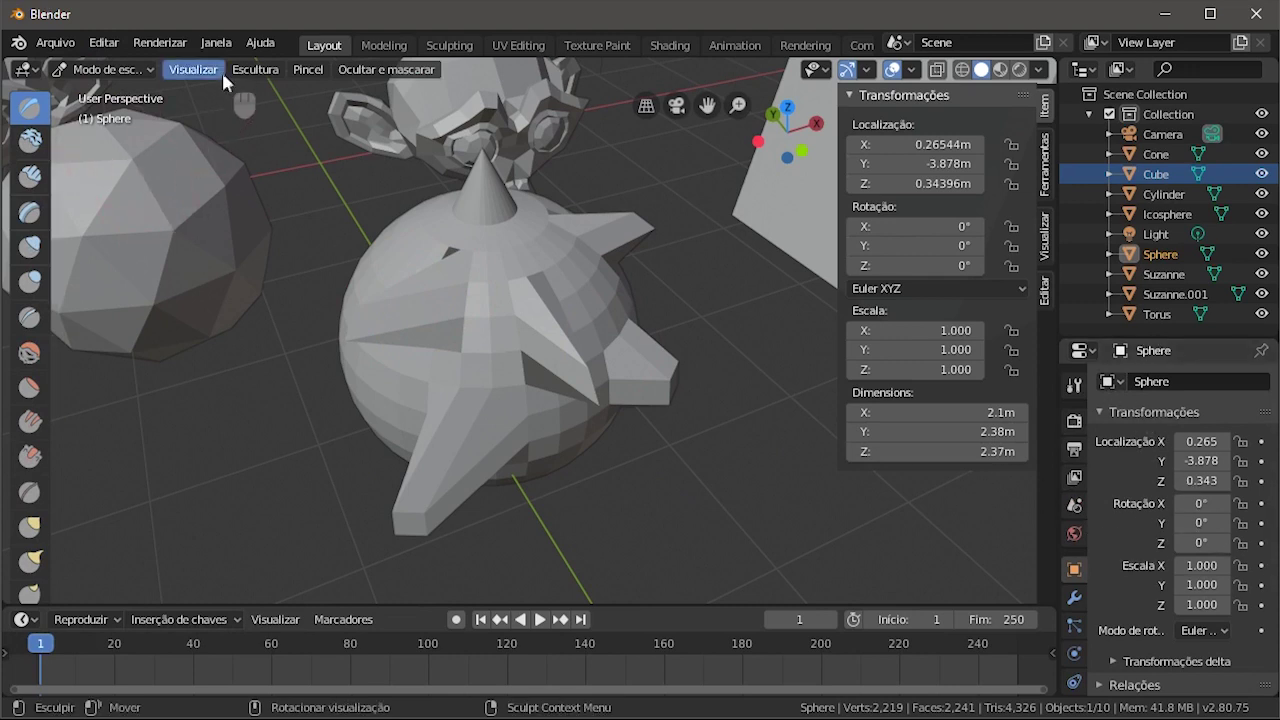
click(119, 69)
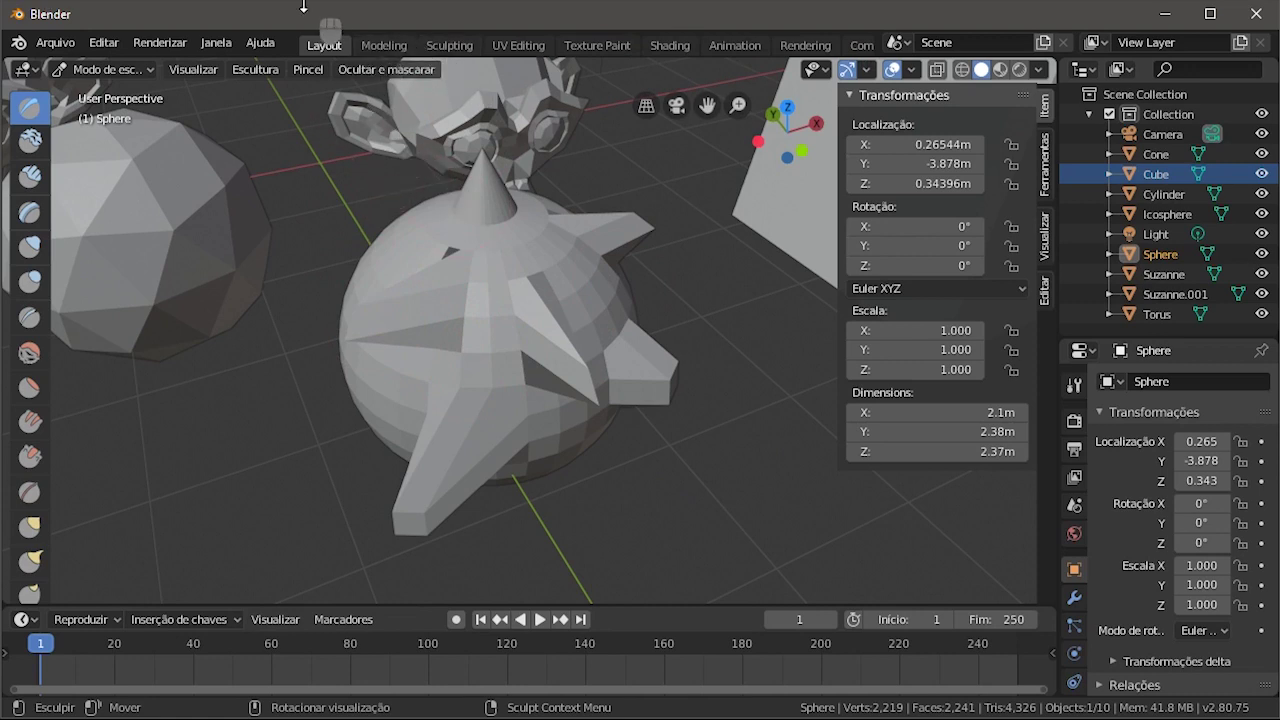
- Go through the Modeling, Sculpting, UV Editing, Texture Paint, Shading, Animation, Rendering, Compositing and Scripting workspaces one after another
click(385, 47)
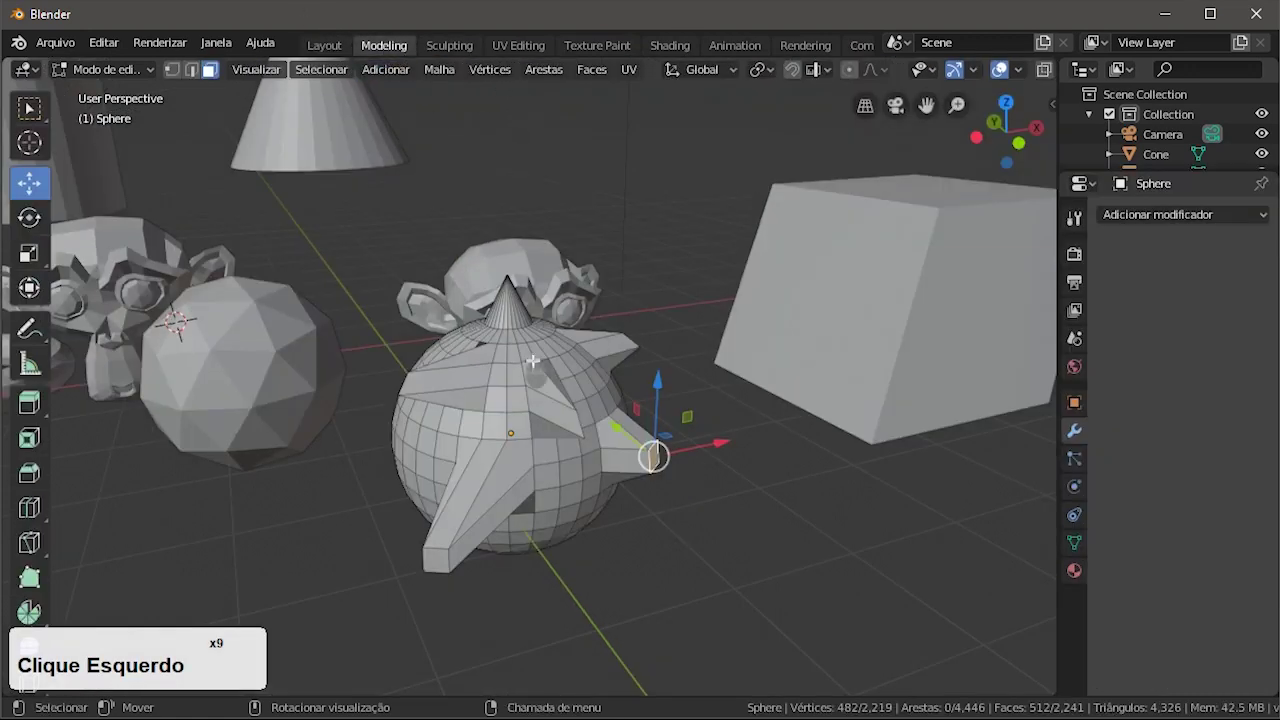
click(448, 46)
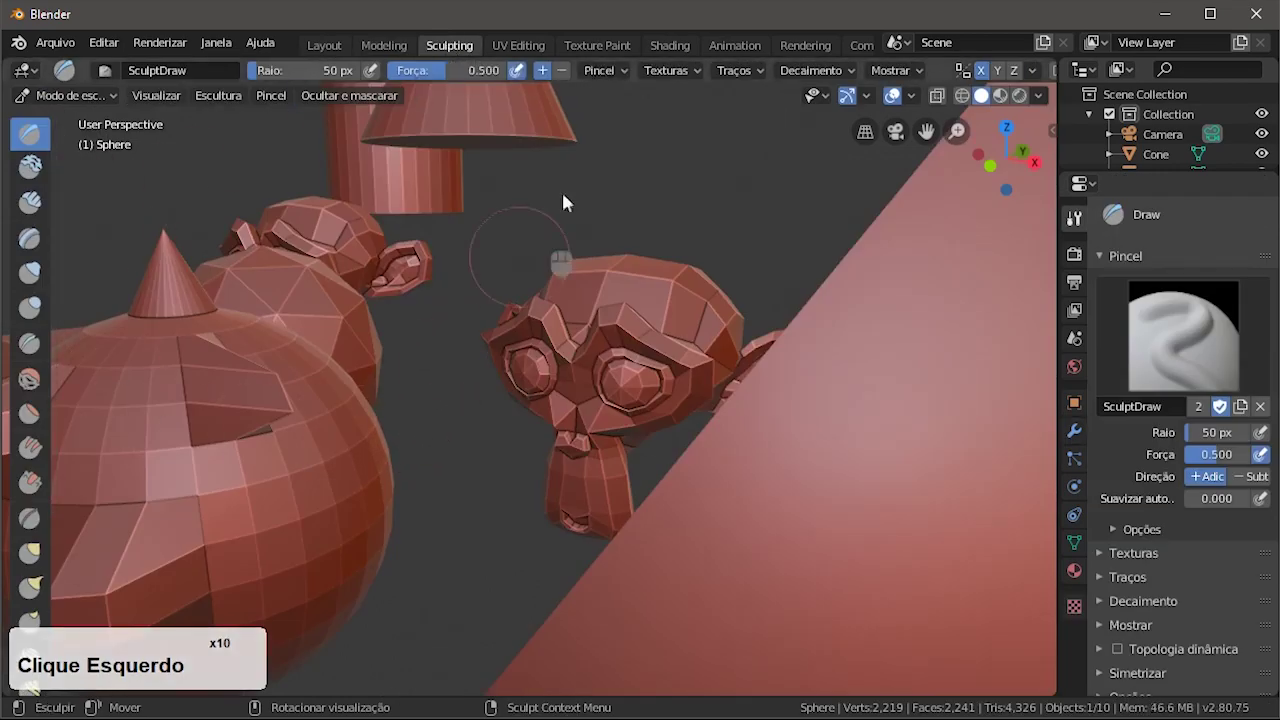
click(510, 46)
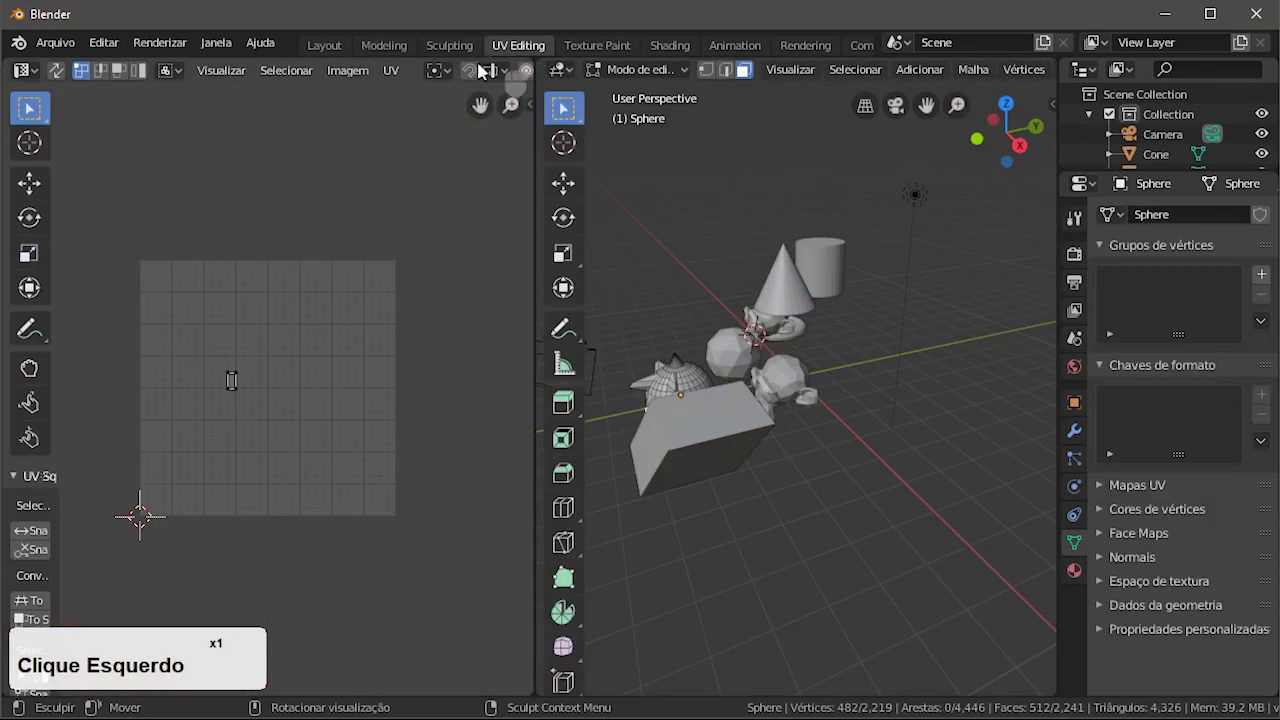
click(615, 47)
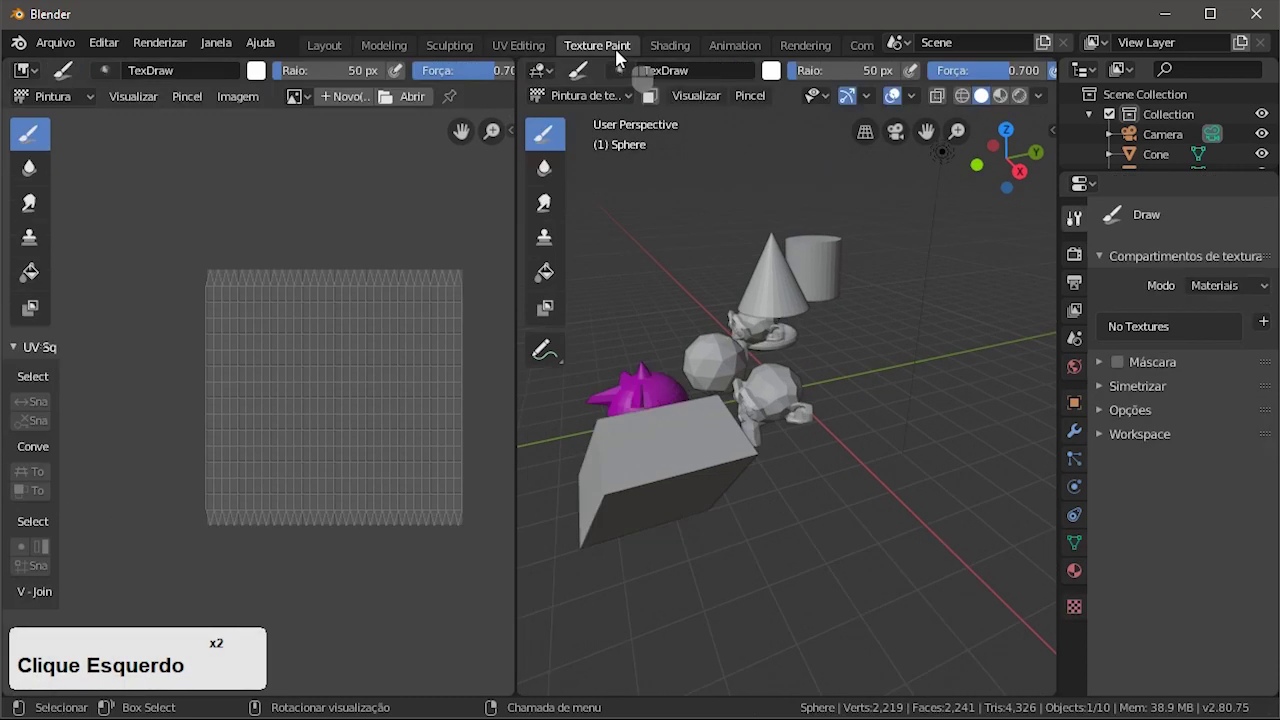
click(675, 46)
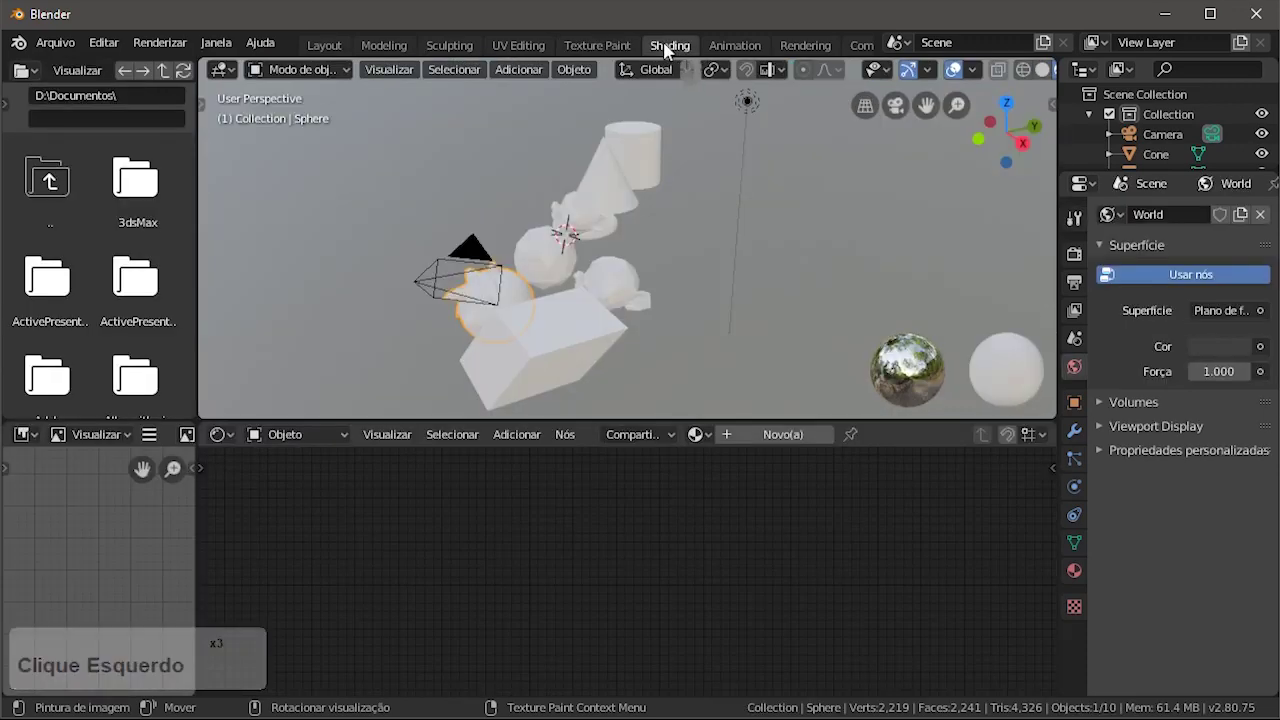
click(735, 46)
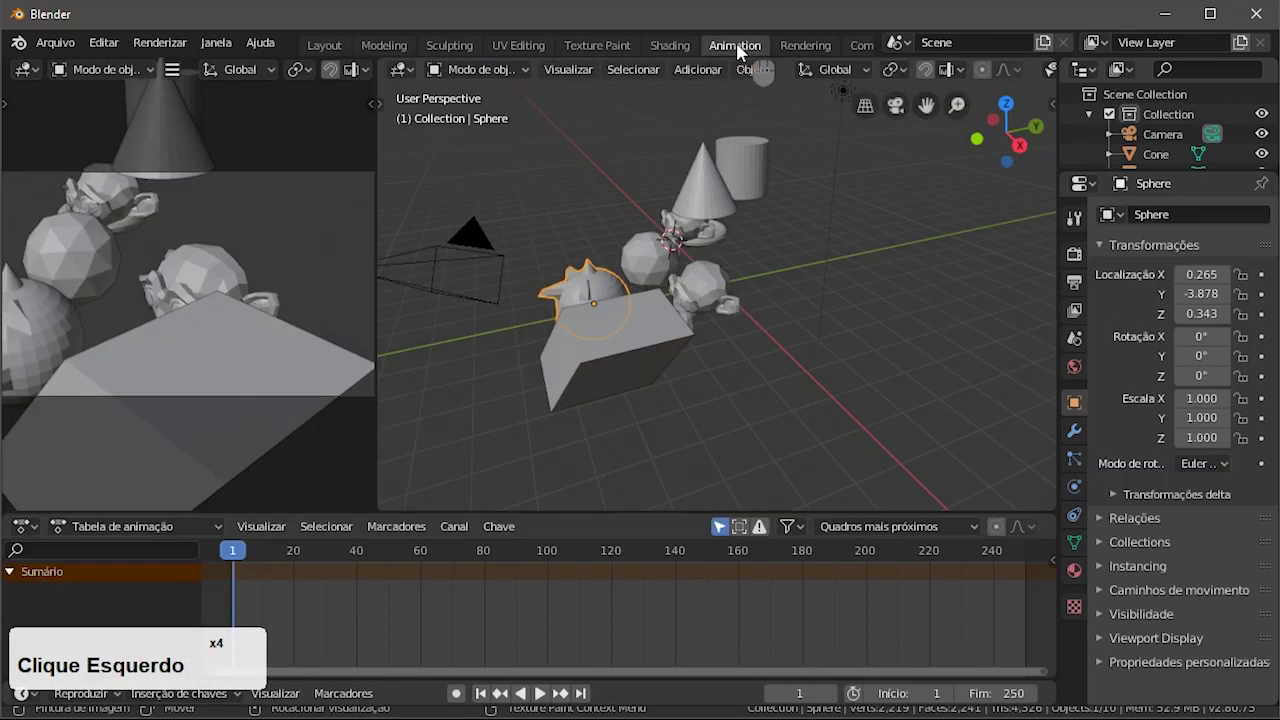
click(791, 44)
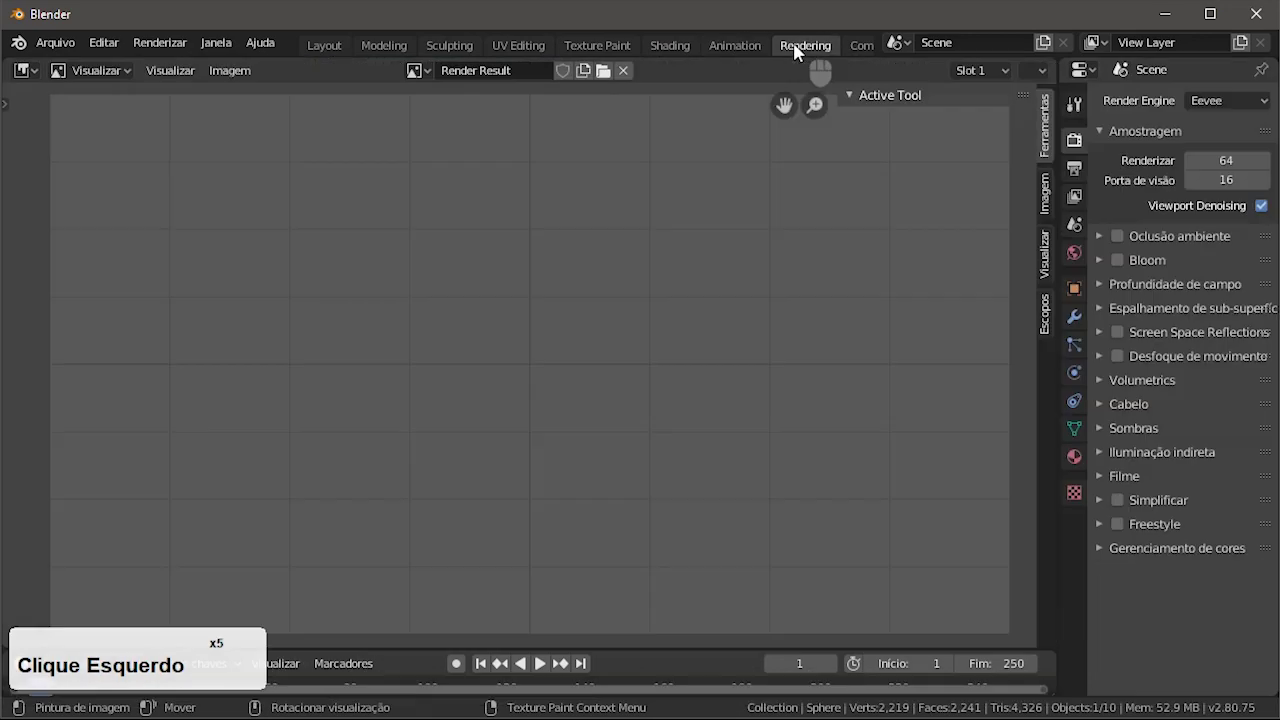
click(860, 45)
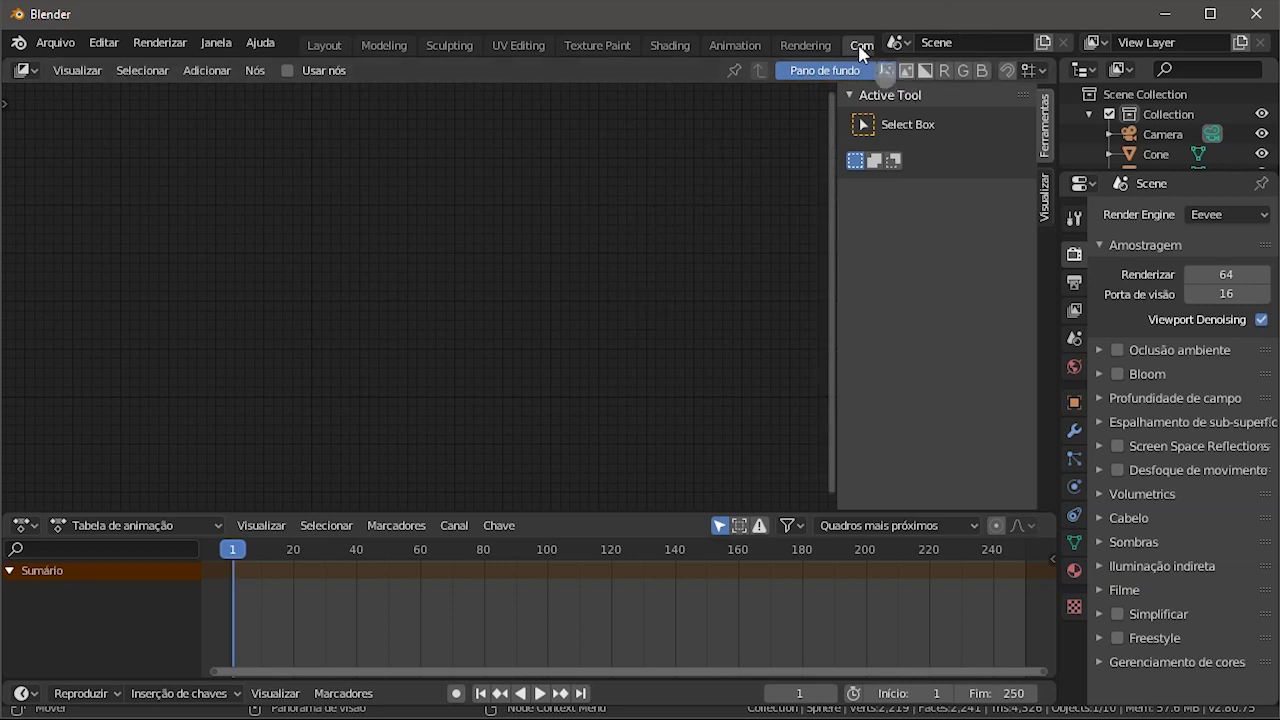
middle_drag(860, 48, 728, 62)
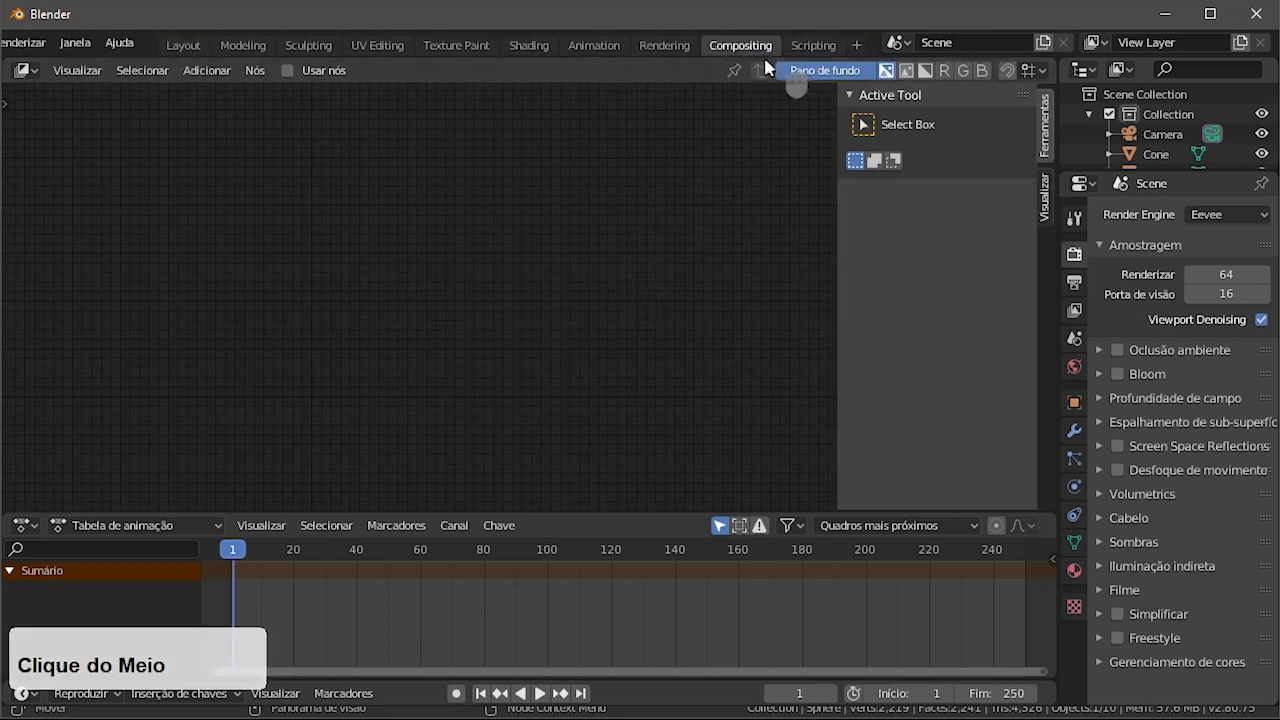
click(811, 45)
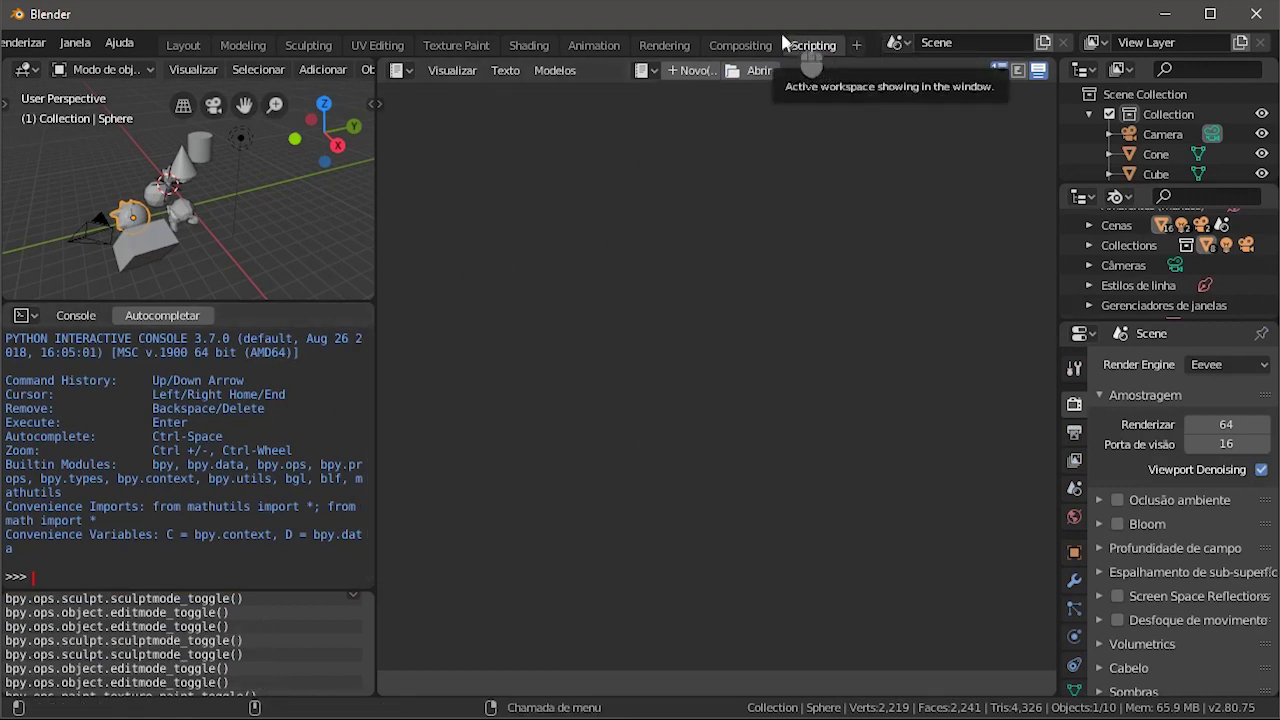
- Revisit the Layout, Modeling and Sculpting workspaces, and return to the Scripting workspace
click(183, 45)
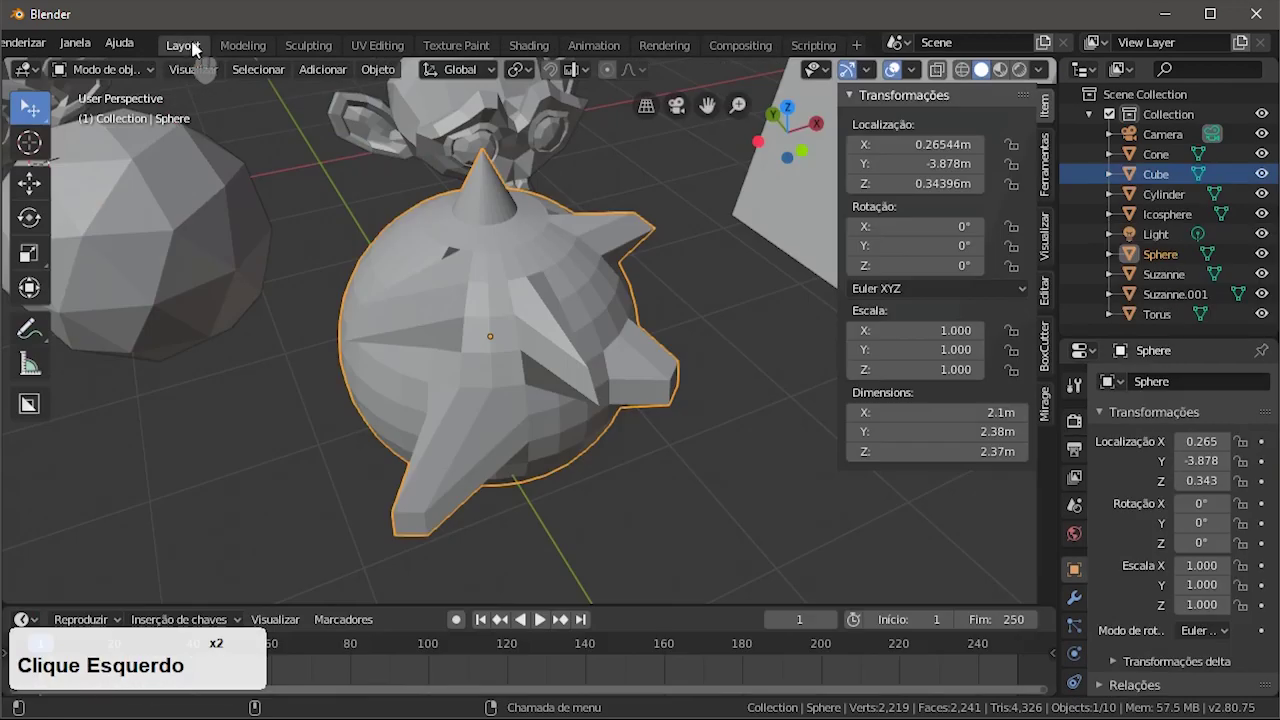
click(243, 45)
click(308, 45)
click(810, 46)
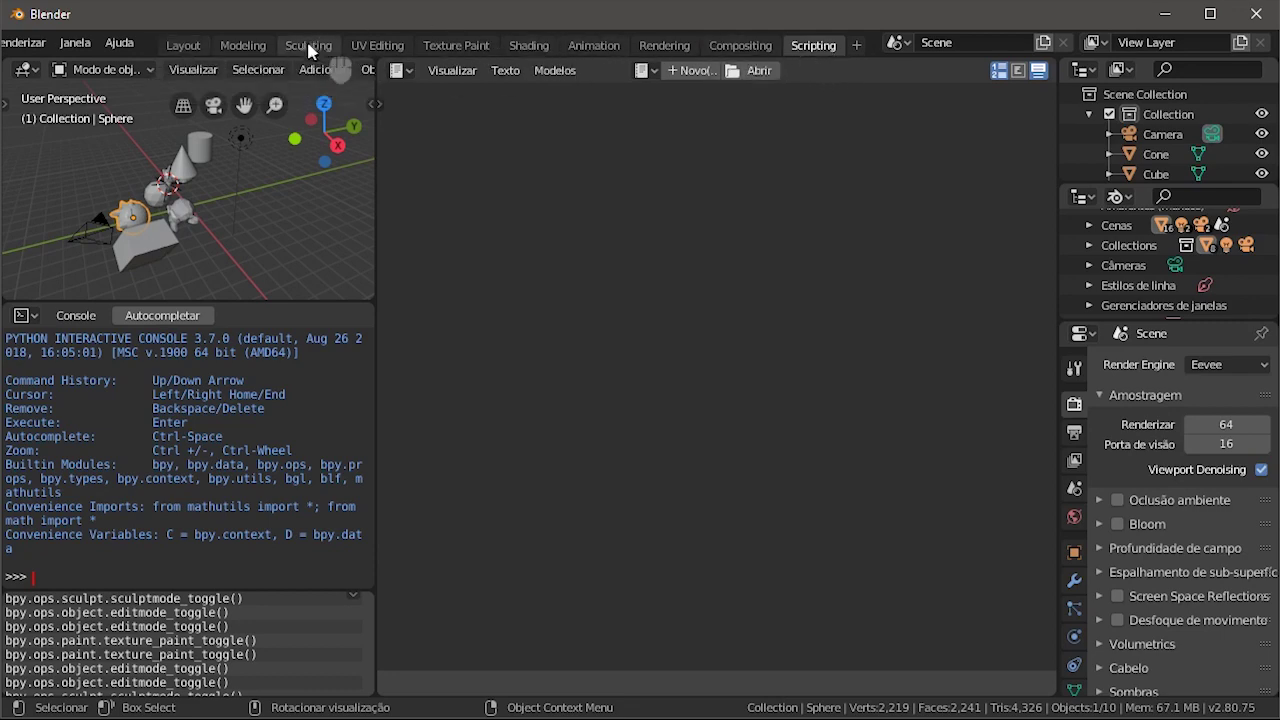
- Cycle through all ten workspaces in order, from Layout to Scripting, to see how the interface is arranged in each
click(183, 45)
click(243, 45)
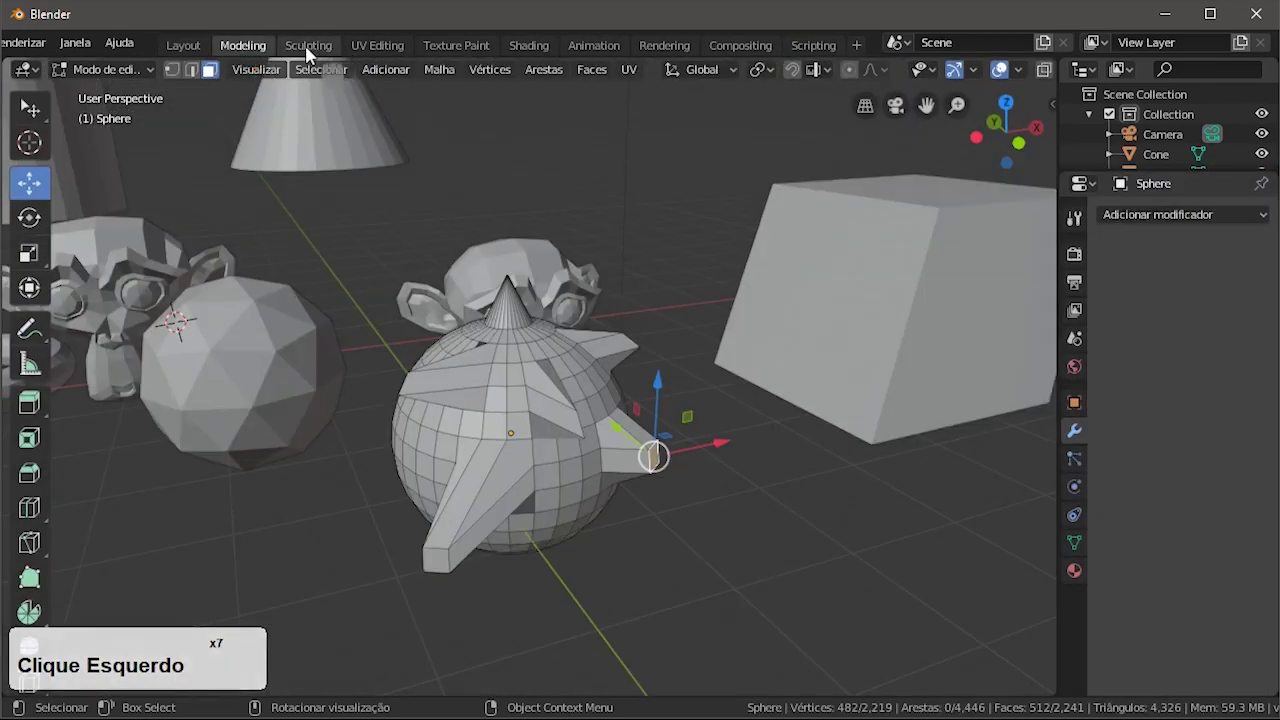
click(308, 45)
click(377, 45)
click(456, 45)
click(529, 45)
click(594, 45)
click(664, 45)
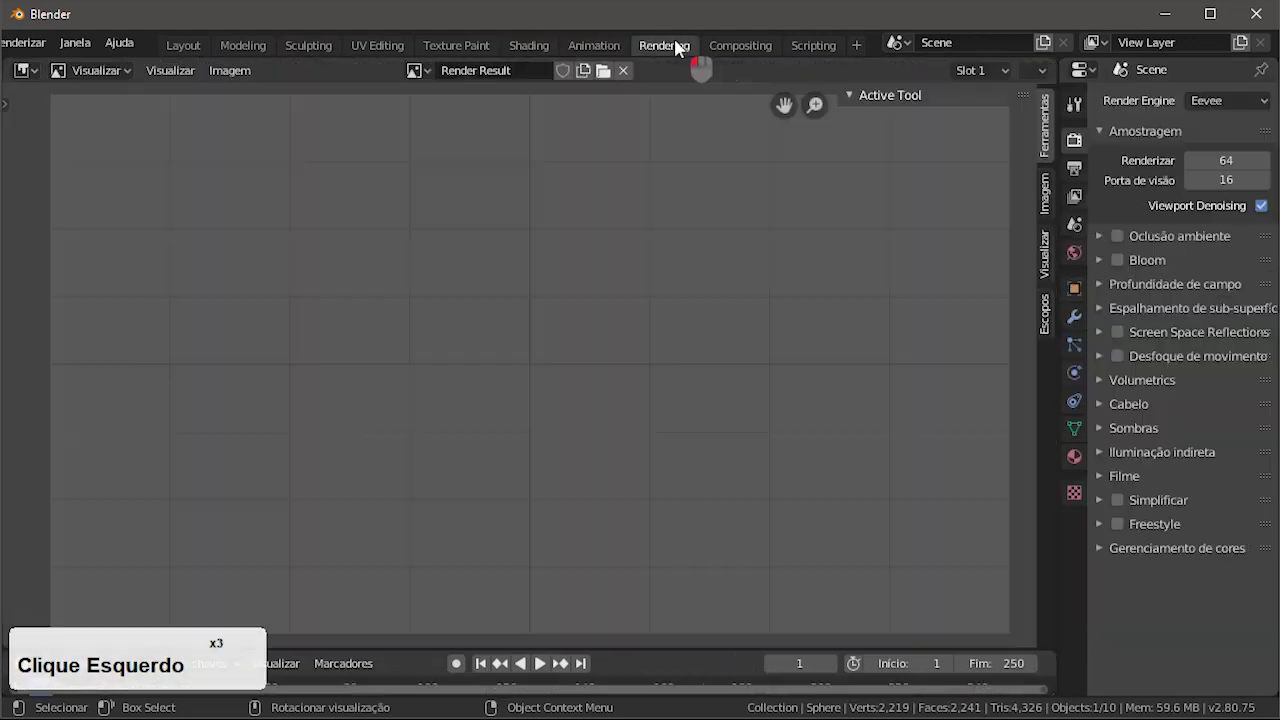
click(740, 45)
click(813, 45)
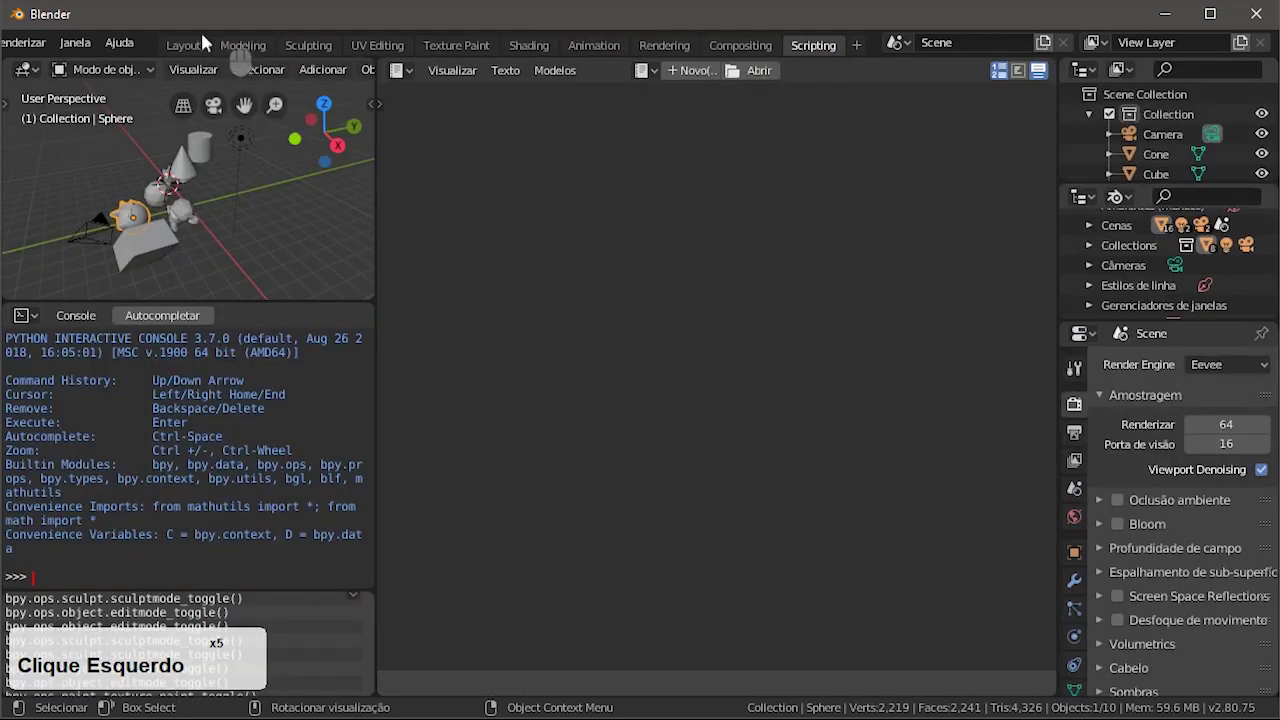
- Return to the Layout workspace and delete every object in the scene, including the camera and the light
click(176, 46)
scroll(485, 294, down, 4)
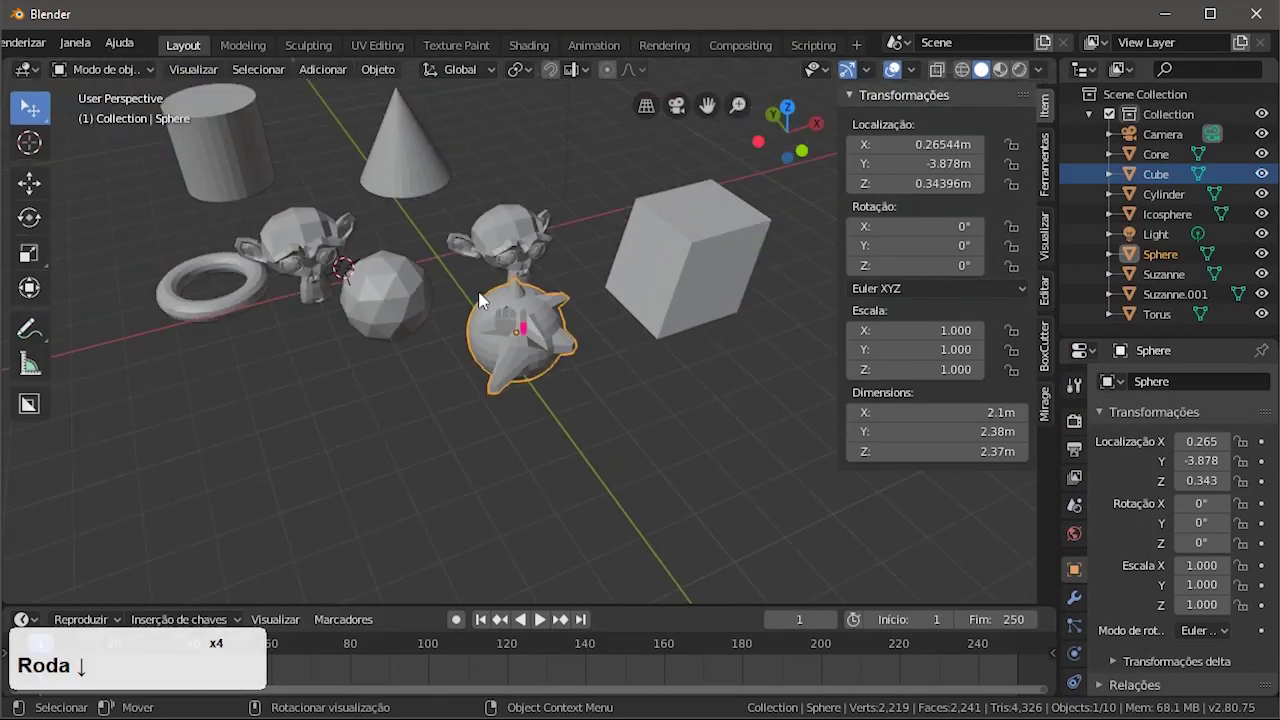
middle_drag(485, 294, 543, 316)
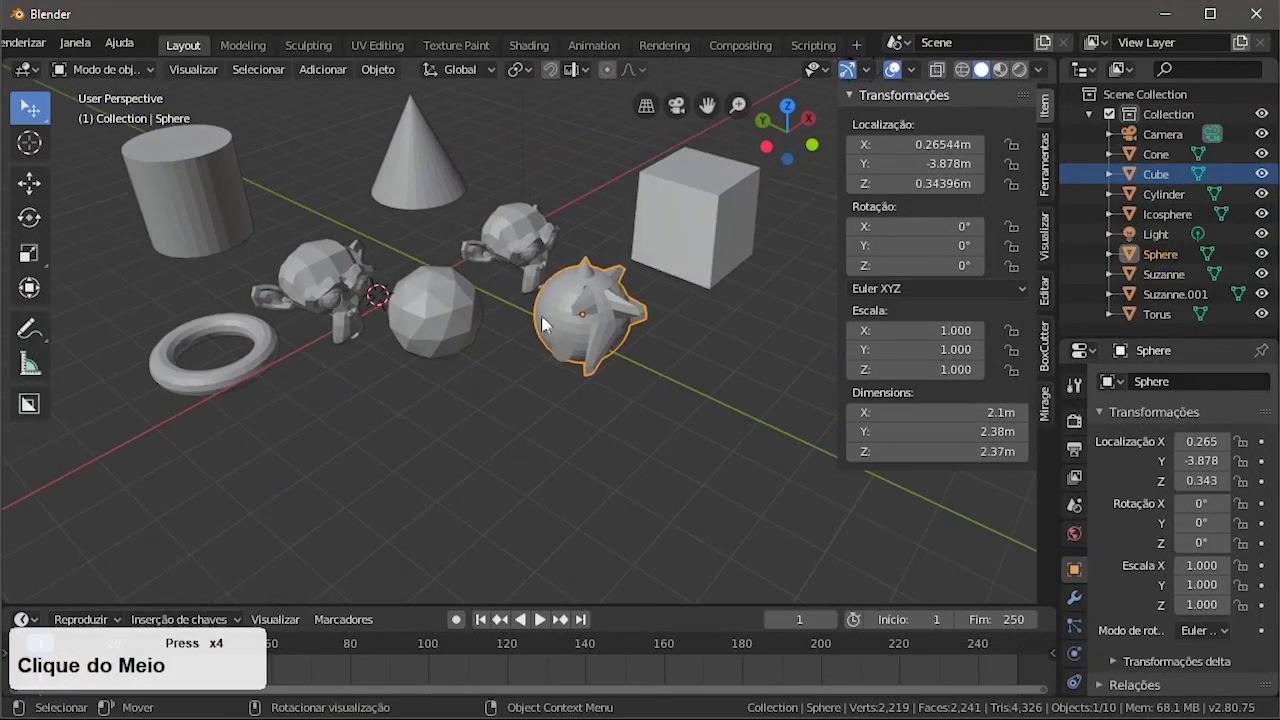
shift+middle_drag(661, 267, 659, 332)
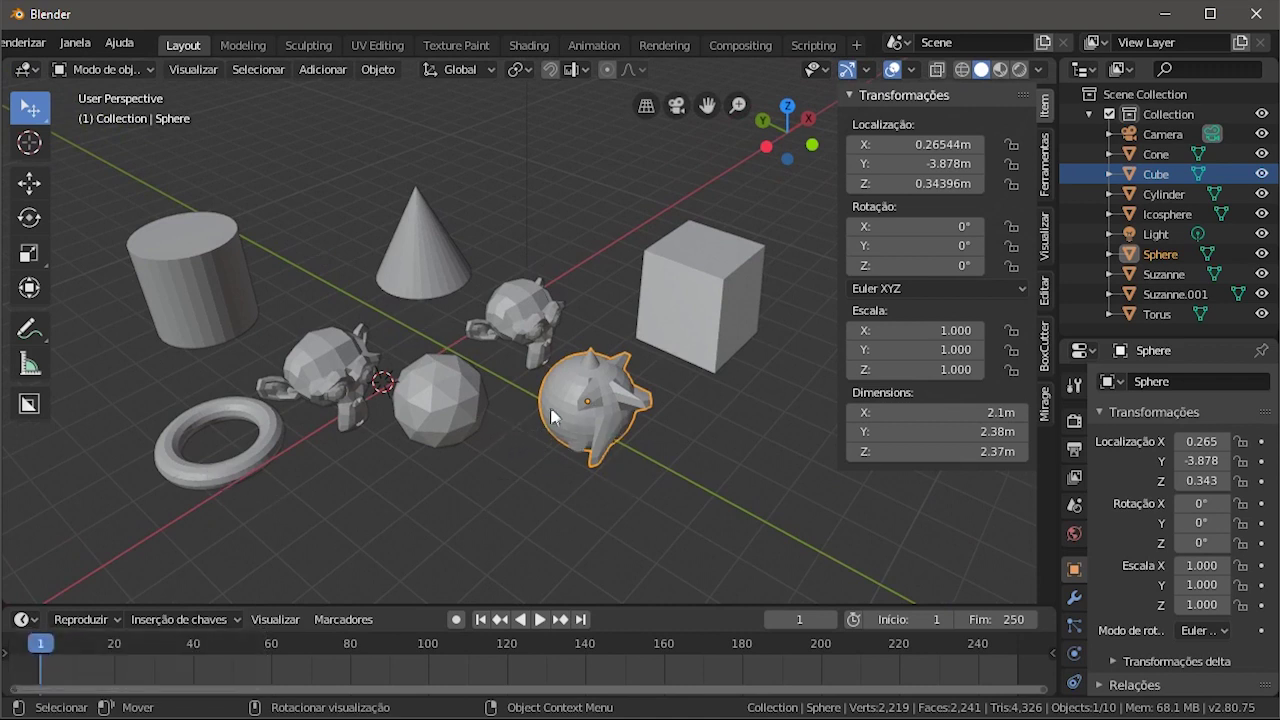
scroll(498, 336, down, 4)
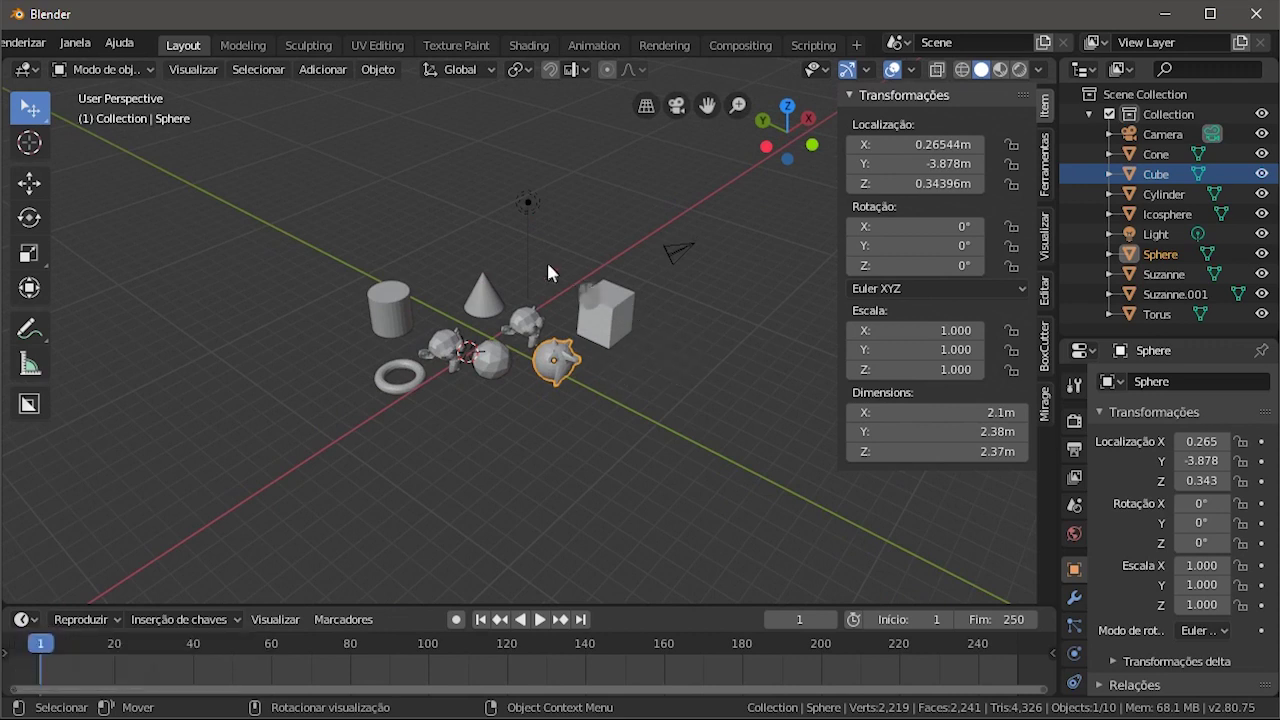
key(a)
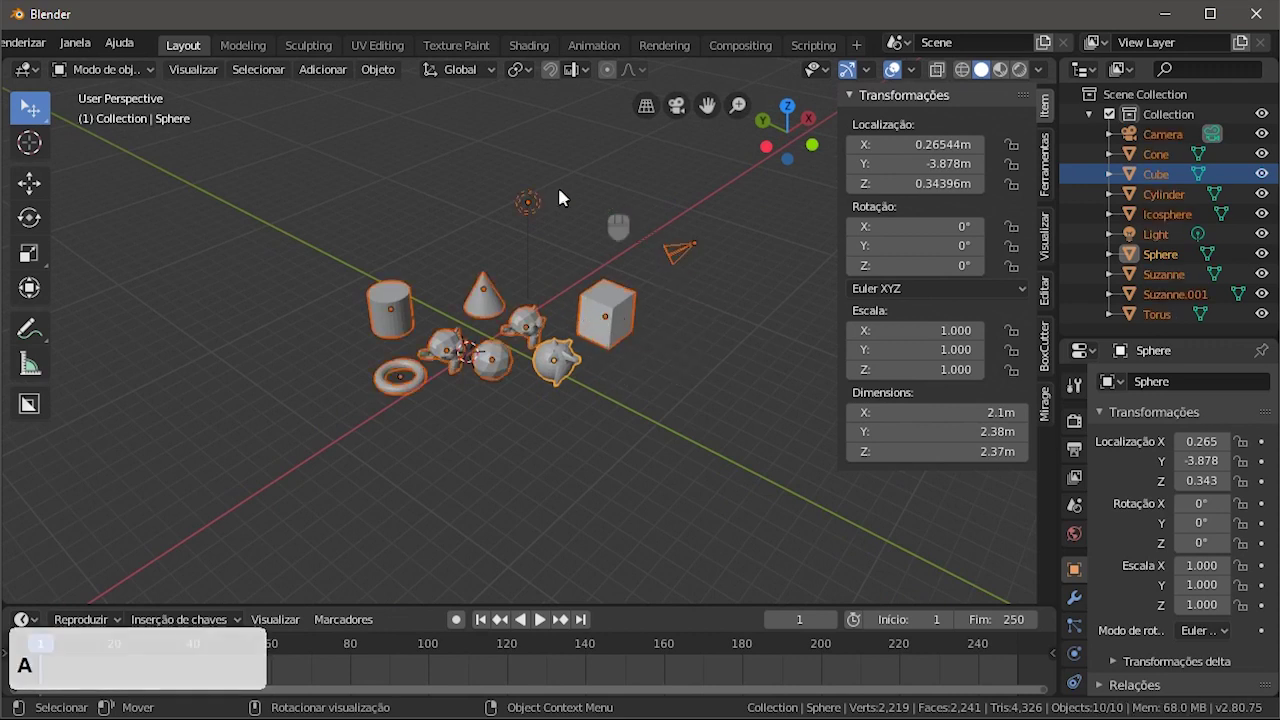
scroll(1151, 314, down, 1)
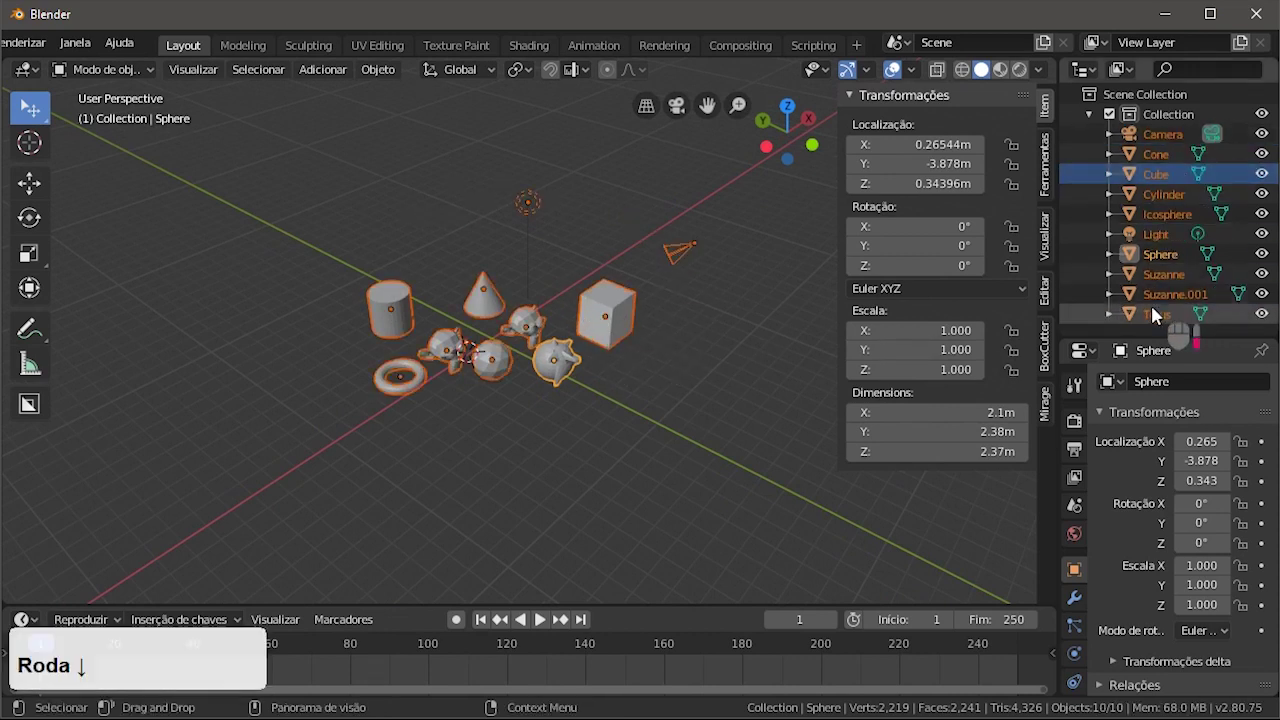
scroll(594, 343, up, 1)
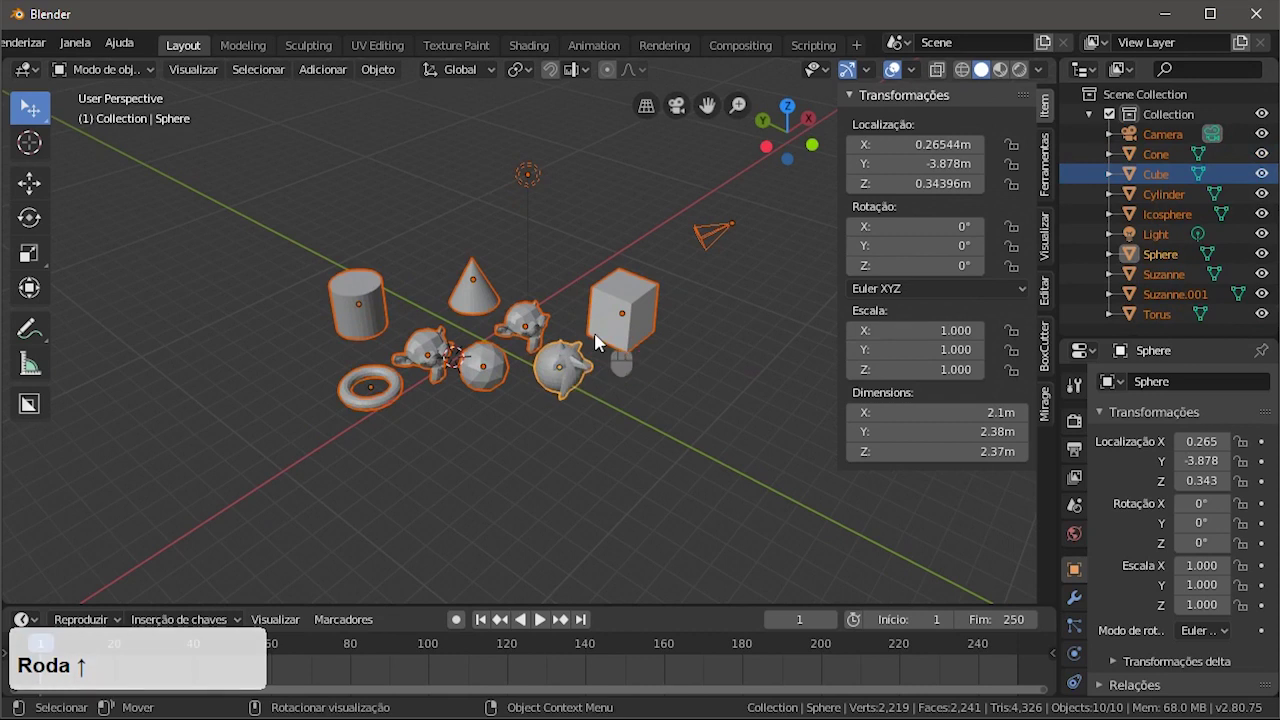
key(x)
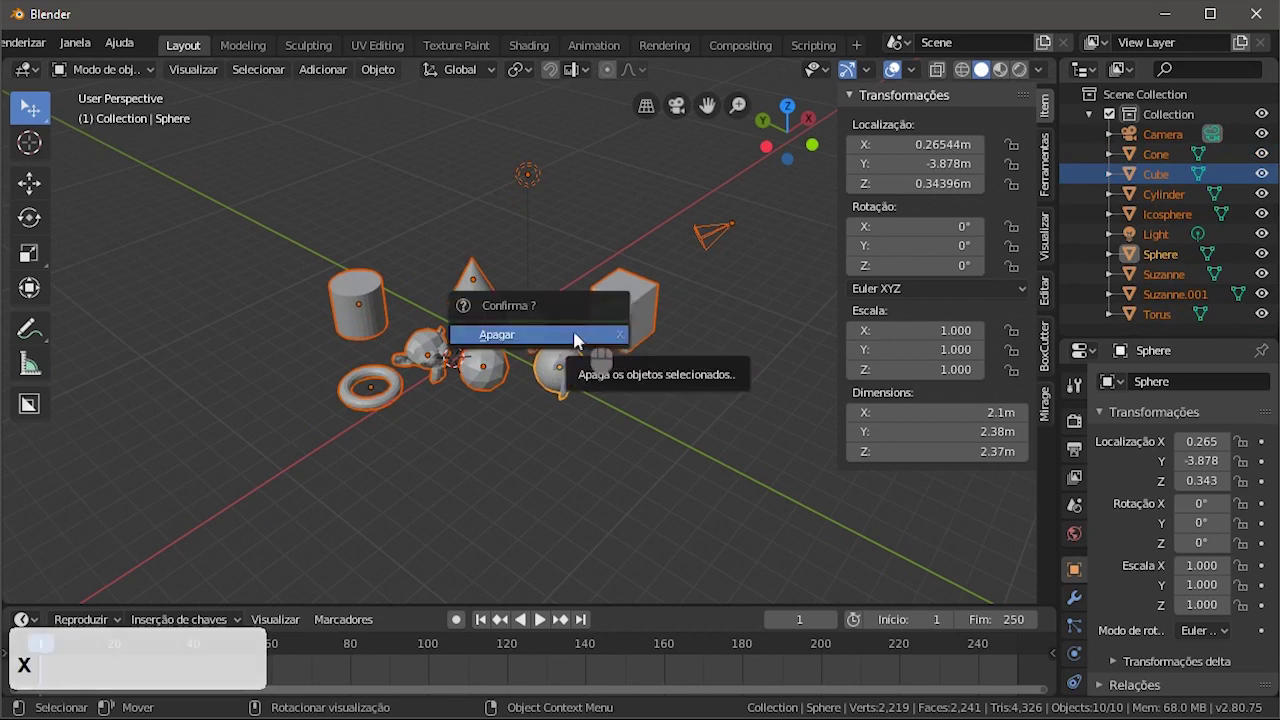
click(561, 338)
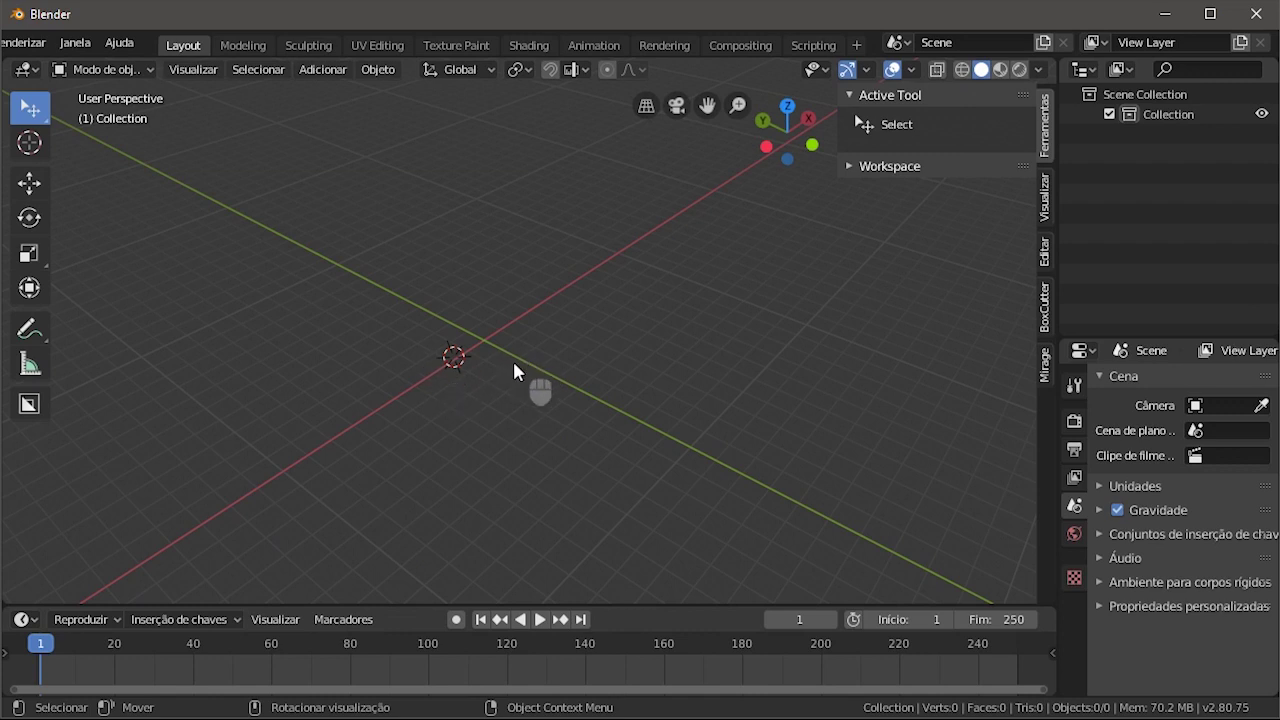
- Reset the 3D cursor to the world origin
middle_drag(494, 329, 623, 357)
shift+scroll(492, 317, up, 2)
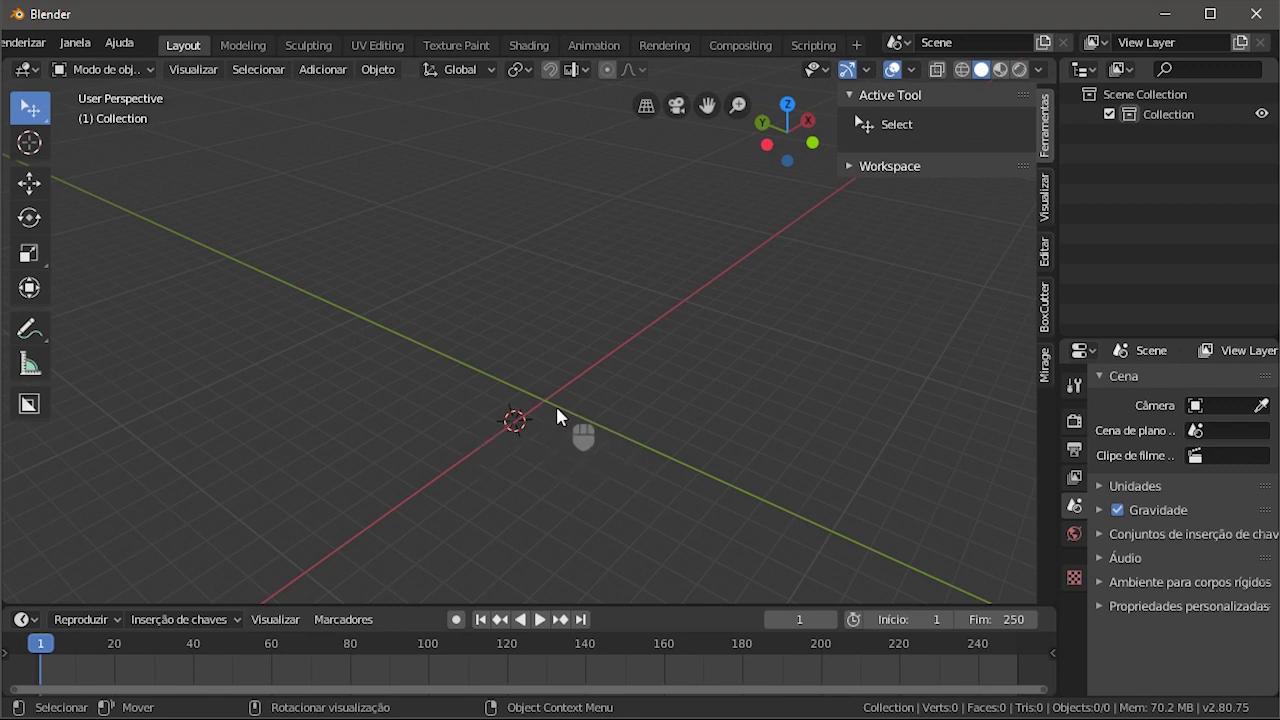
shift+middle_drag(557, 407, 557, 402)
key(shift+c)
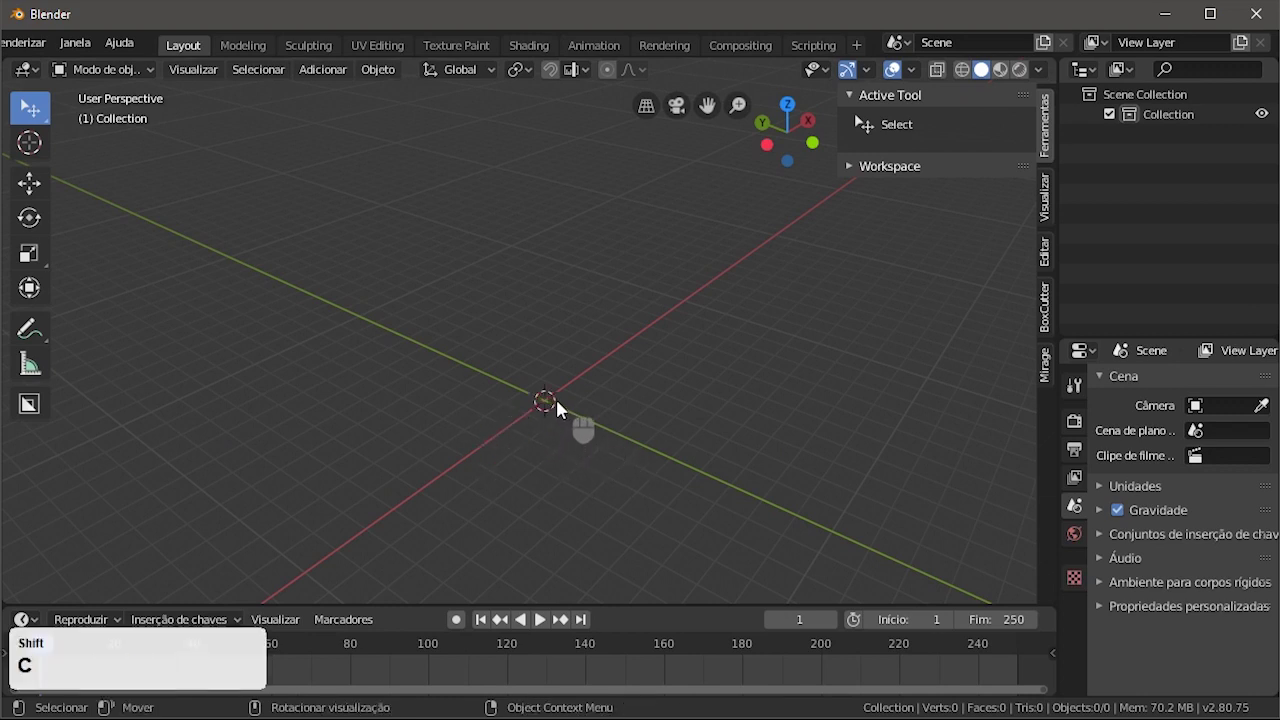
- Display the 3D cursor's properties and place the cursor away from the origin, near the far end of the Y axis
click(1045, 193)
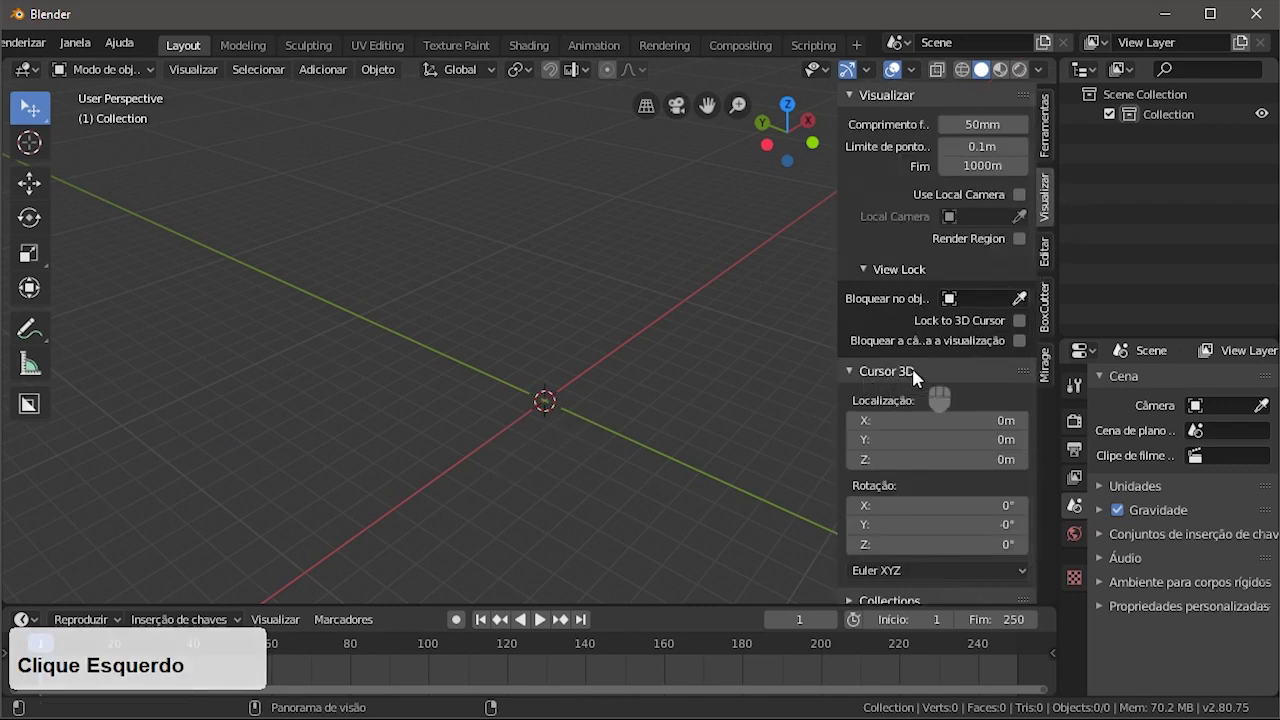
click(29, 142)
click(257, 289)
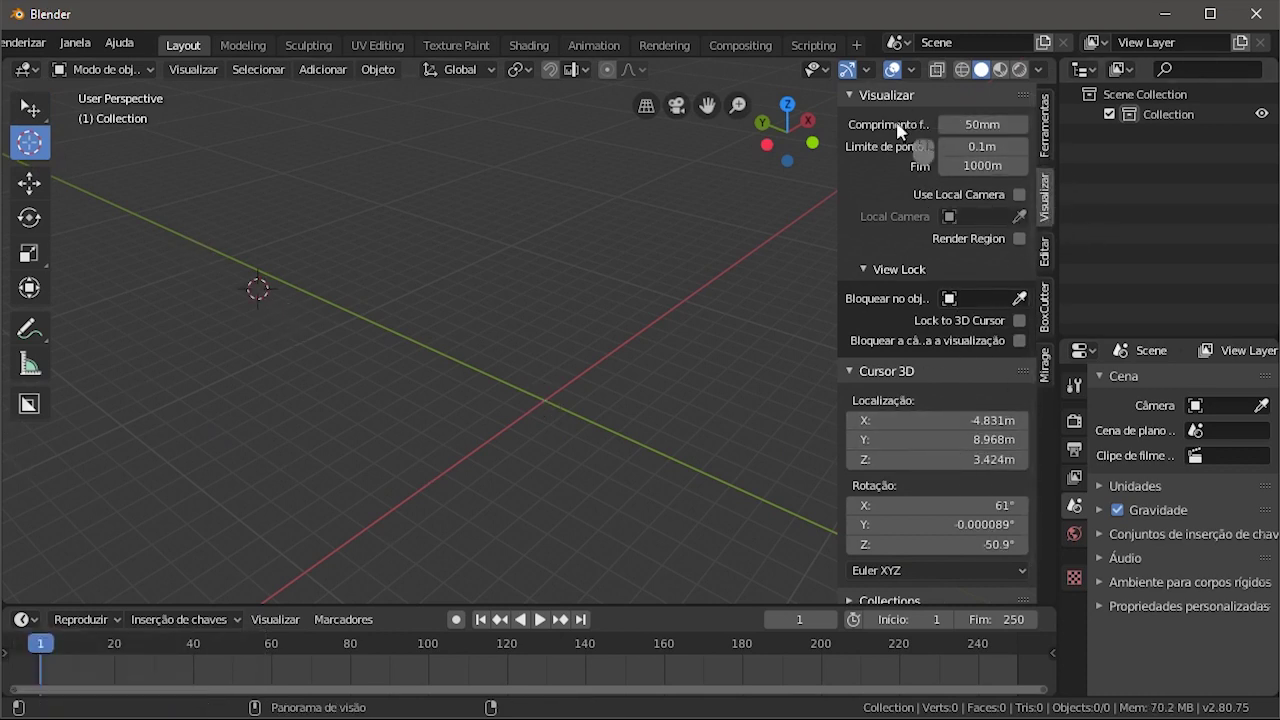
key(n)
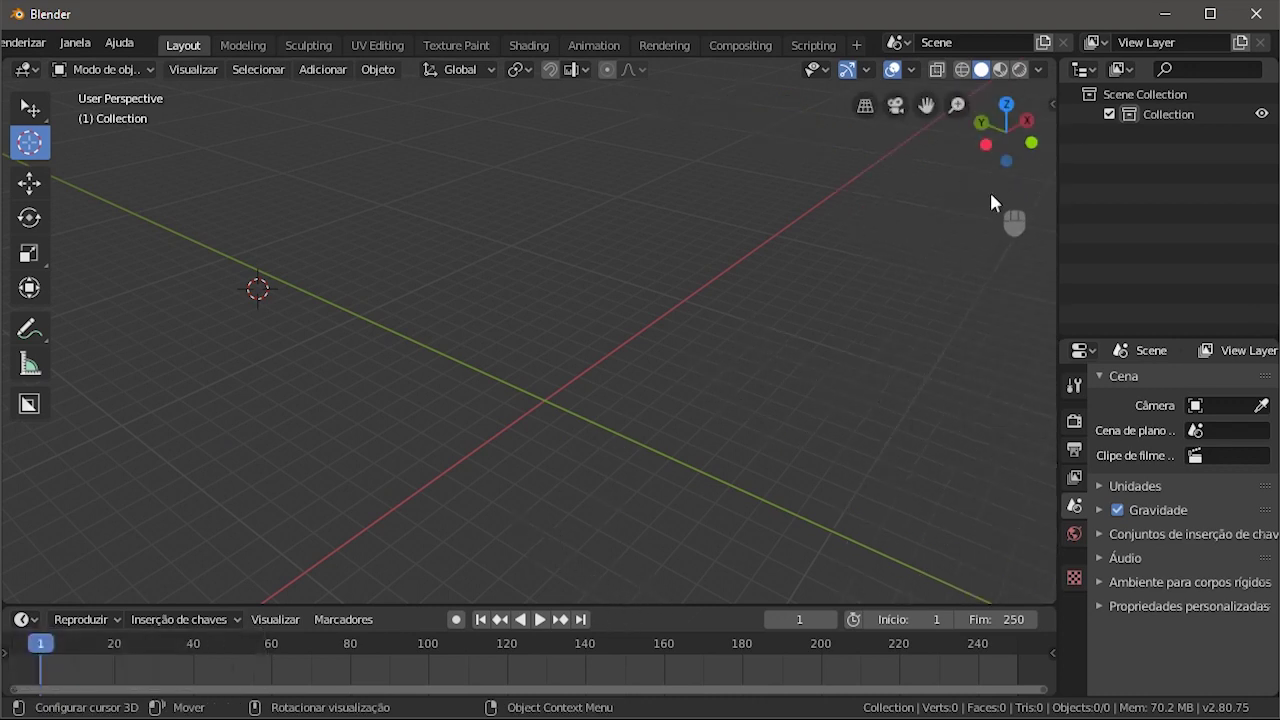
- Set the 3D cursor's X, Y and Z location to 0 m and hide the sidebar
key(n)
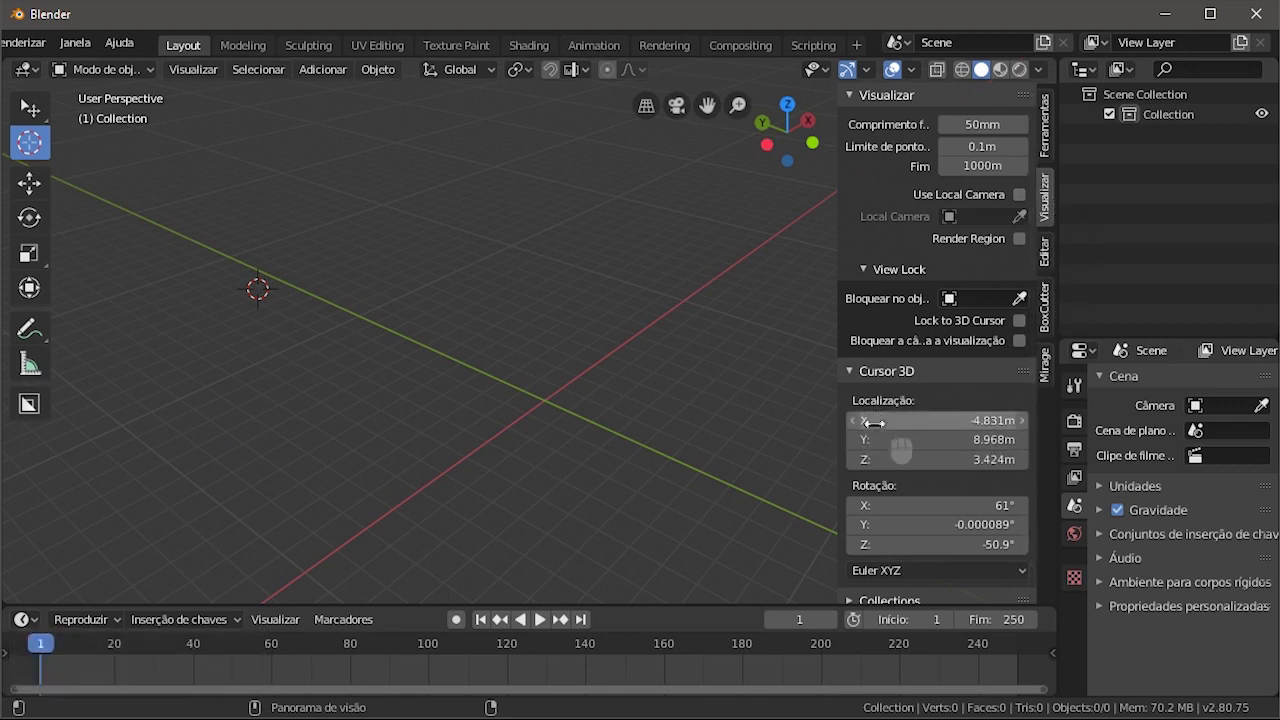
click(950, 421)
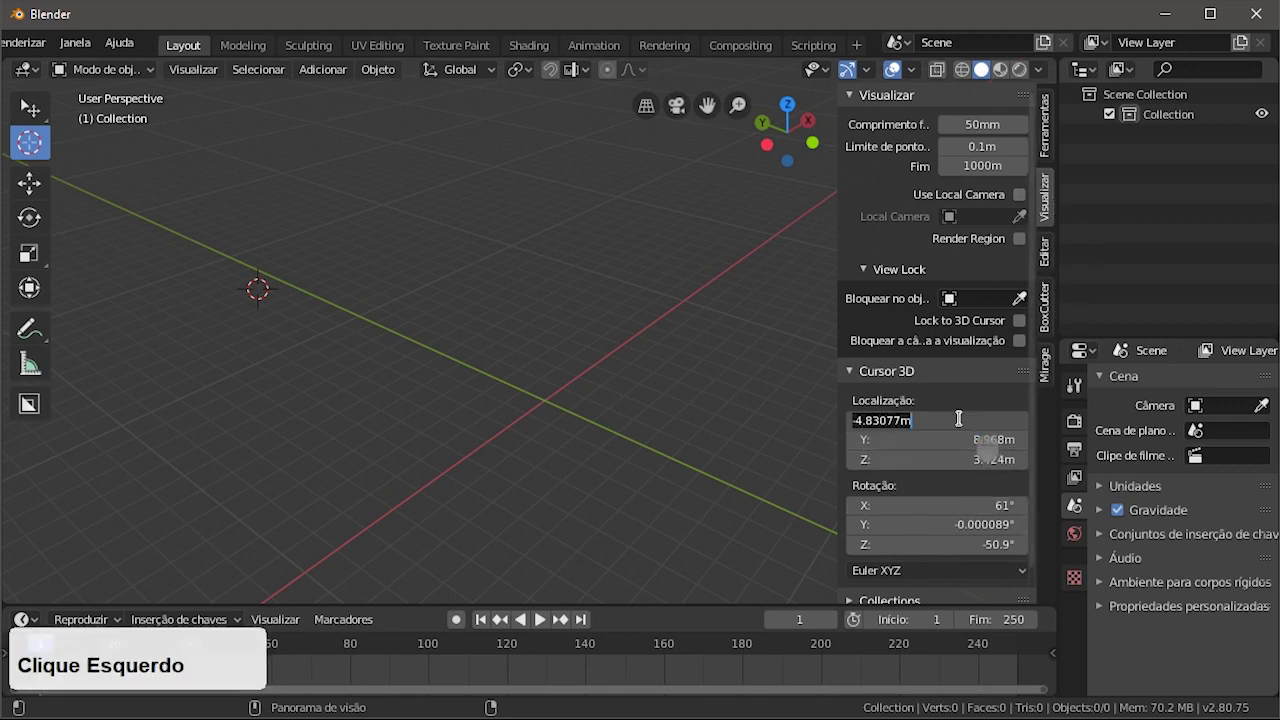
text(0)
click(965, 440)
text(0)
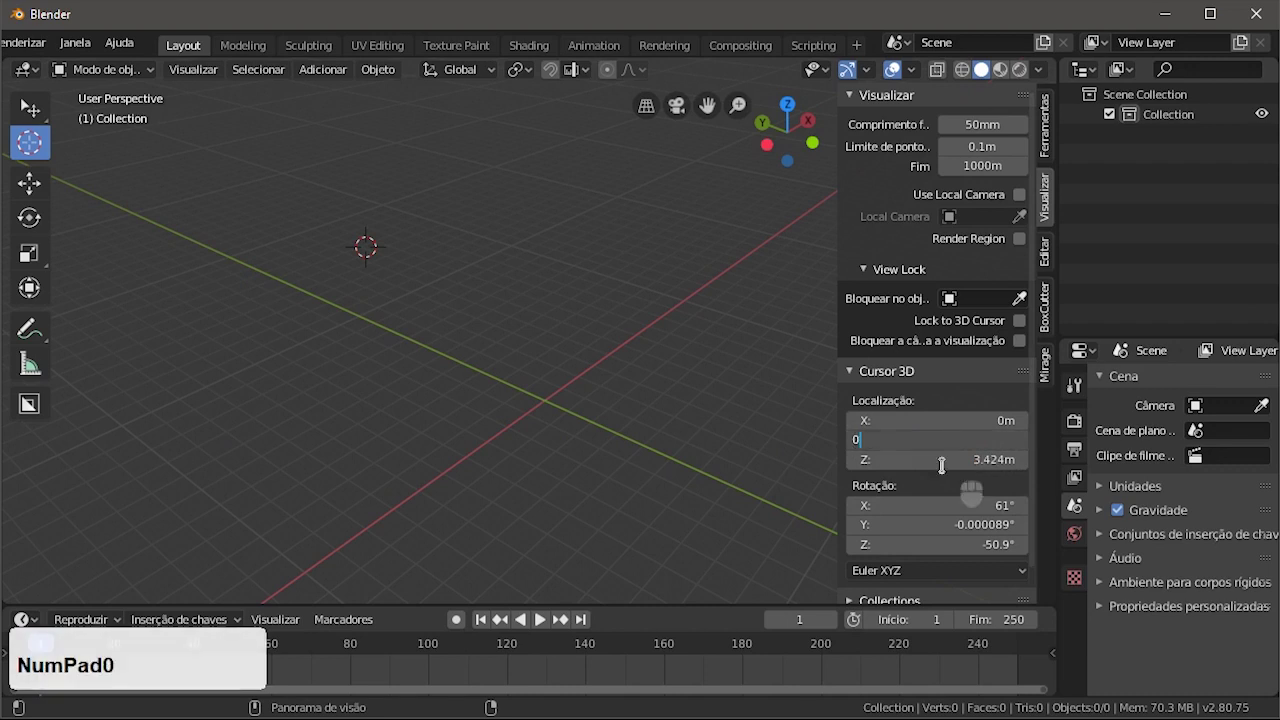
click(950, 461)
text(0)
key(Return)
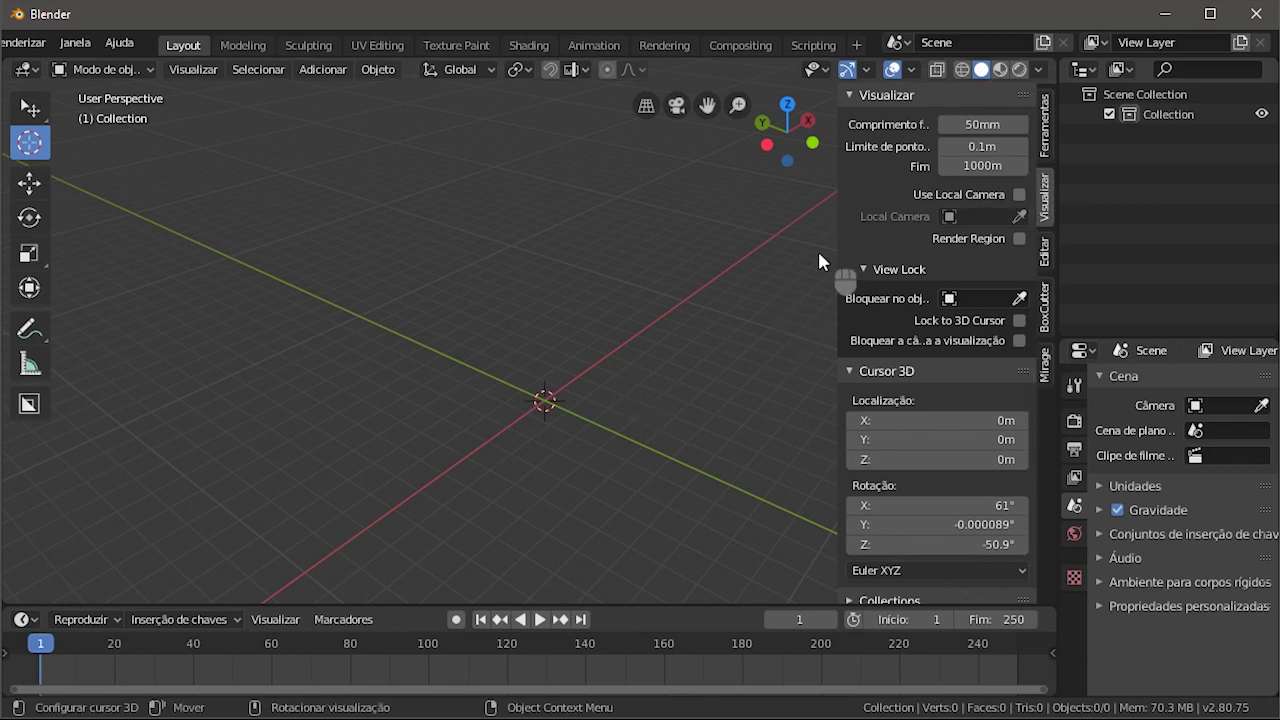
key(n)
middle_drag(607, 482, 603, 423)
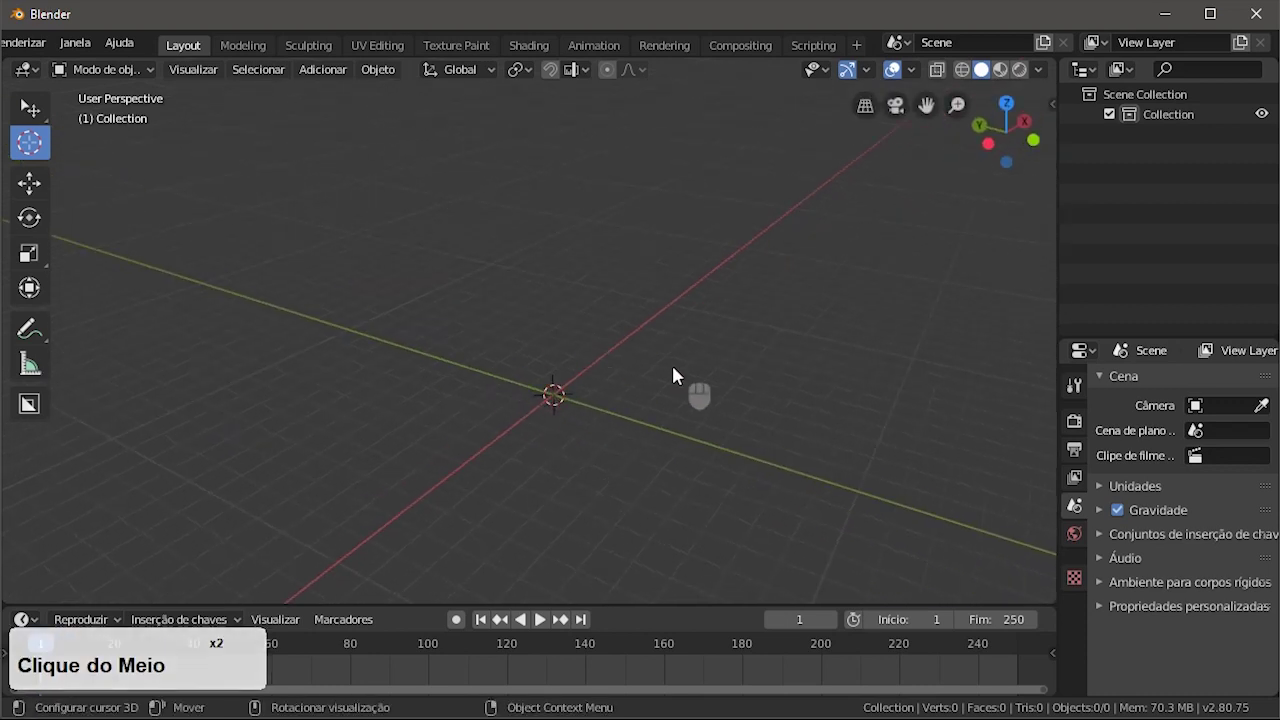
- Add a UV sphere (Esfera UV) at the 3D cursor and move it up along Z to about 1.02 m
click(328, 70)
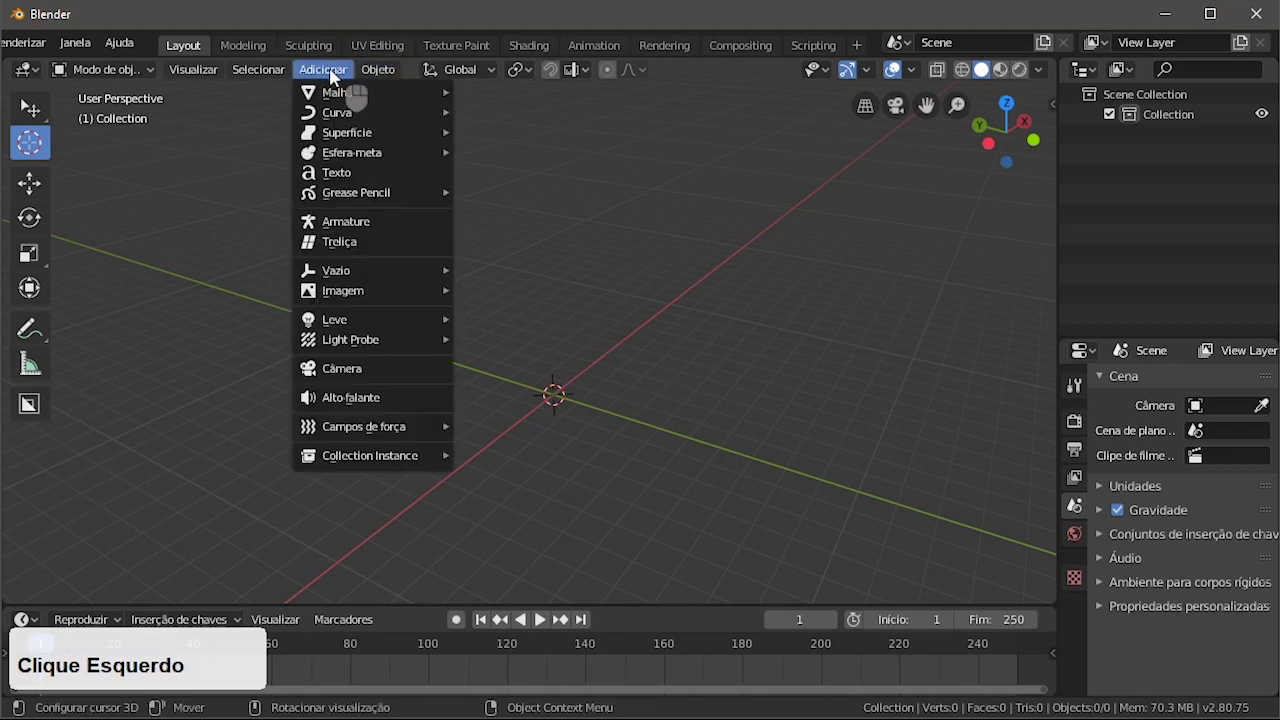
click(337, 93)
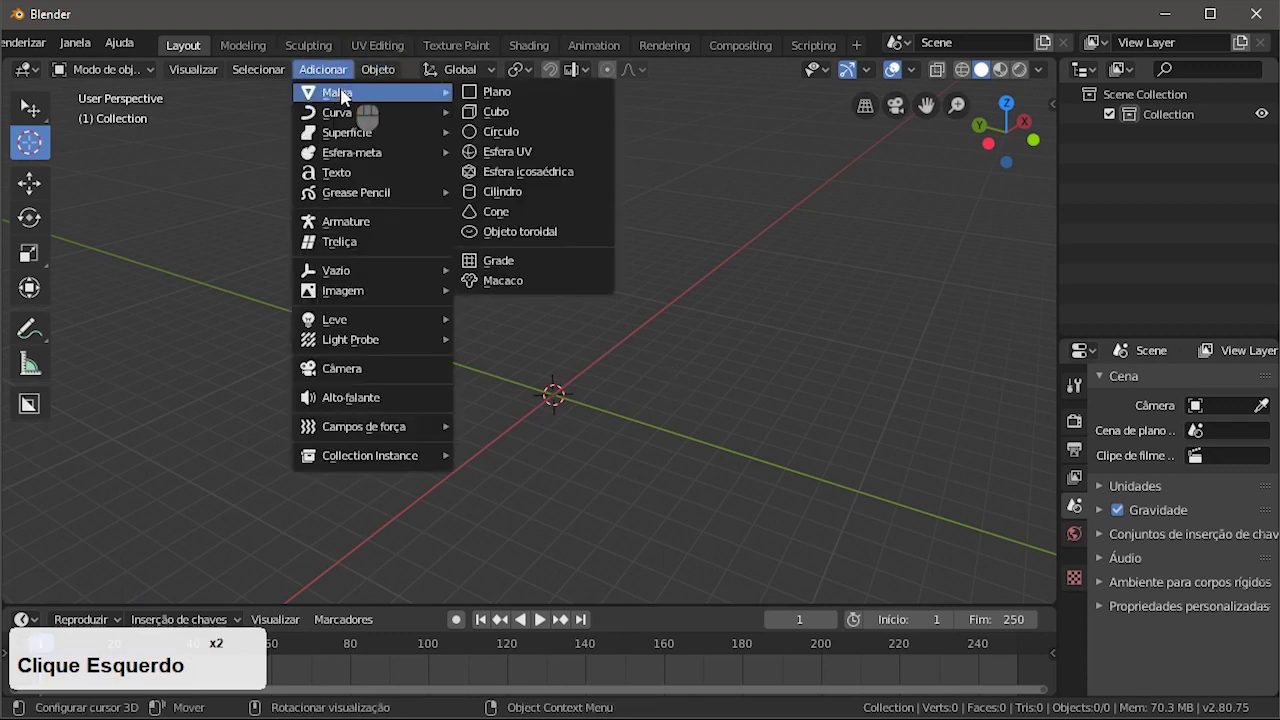
click(557, 152)
middle_drag(576, 412, 587, 393)
scroll(588, 402, up, 2)
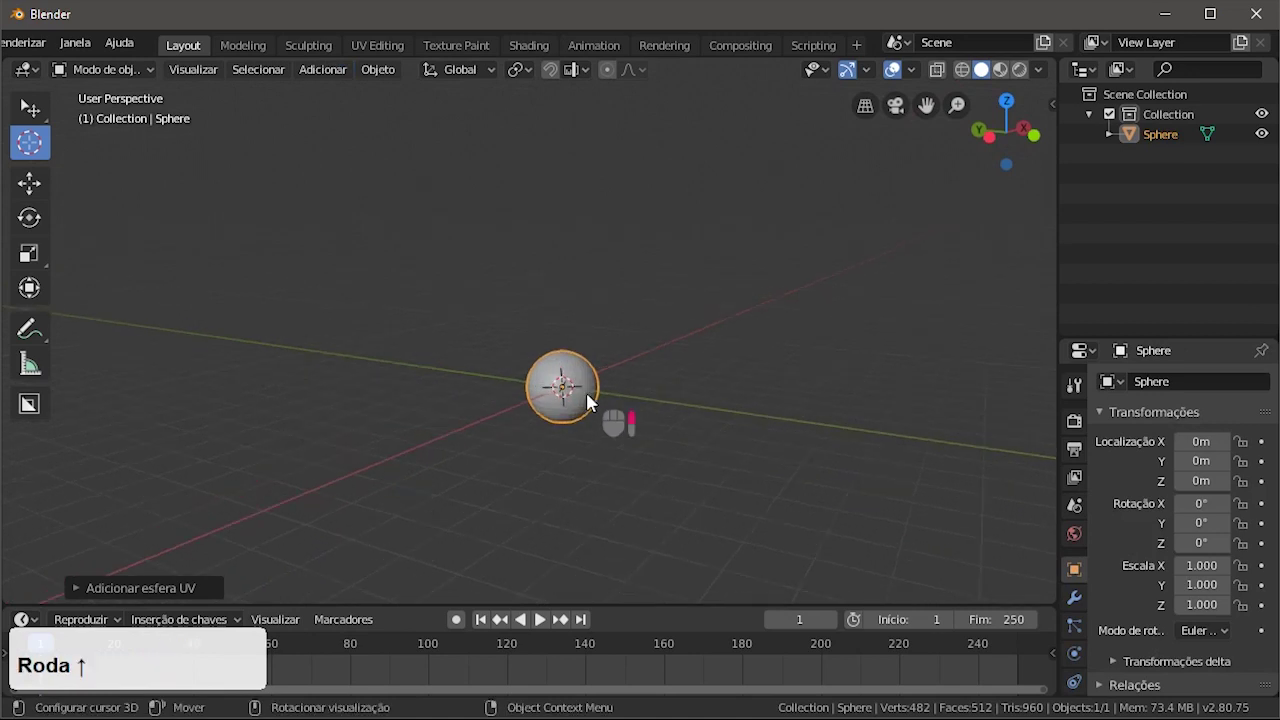
scroll(589, 400, up, 3)
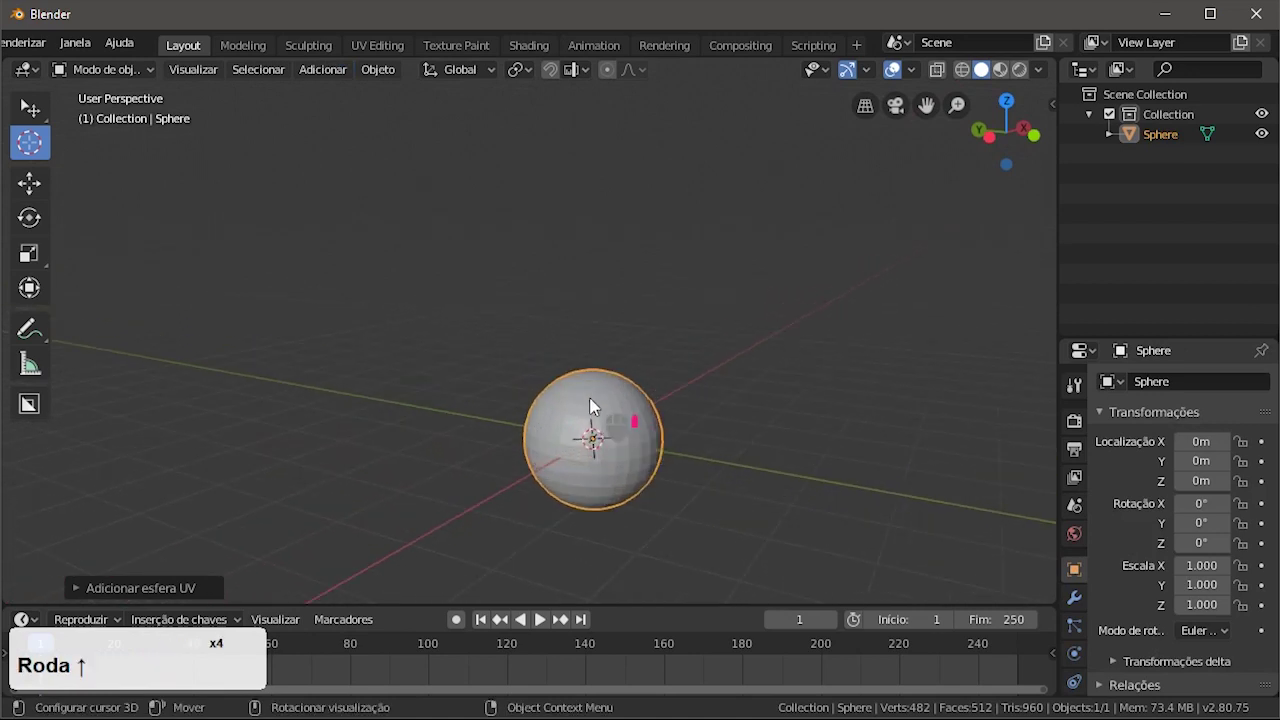
click(29, 183)
drag(594, 360, 592, 291)
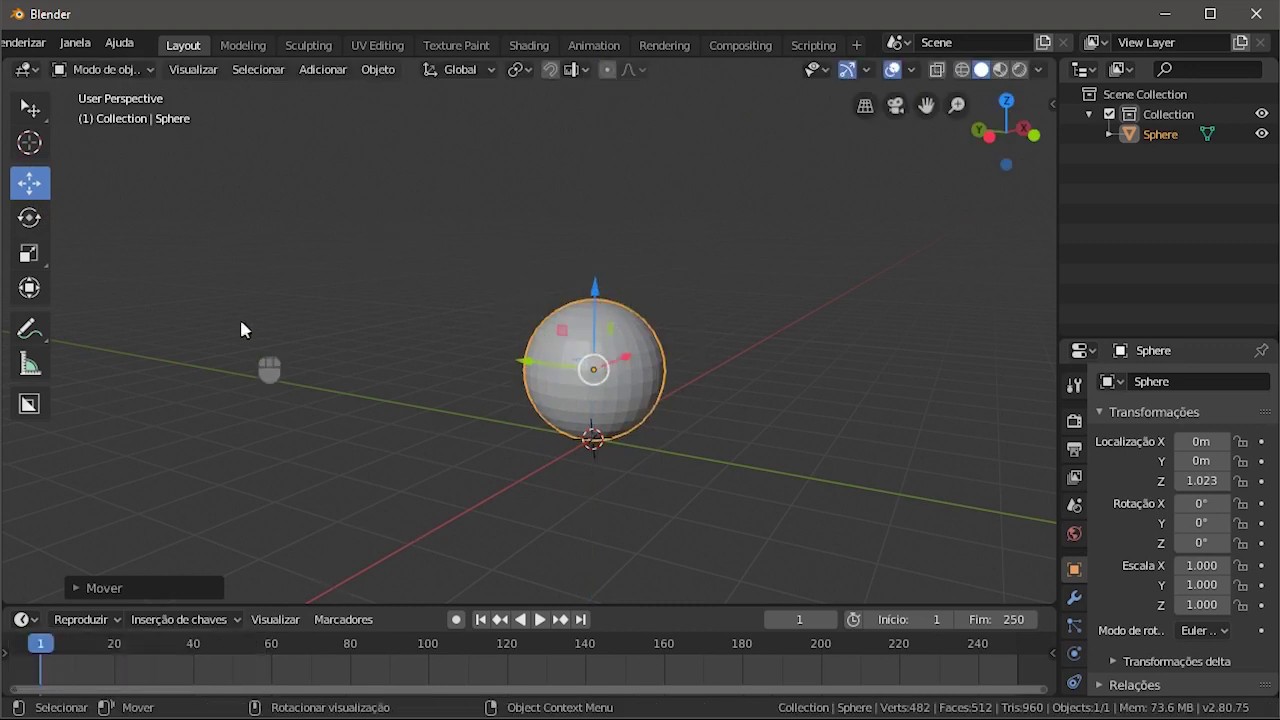
- Add a second UV sphere and move it up along Z to about 3 m, on top of the first sphere
click(322, 69)
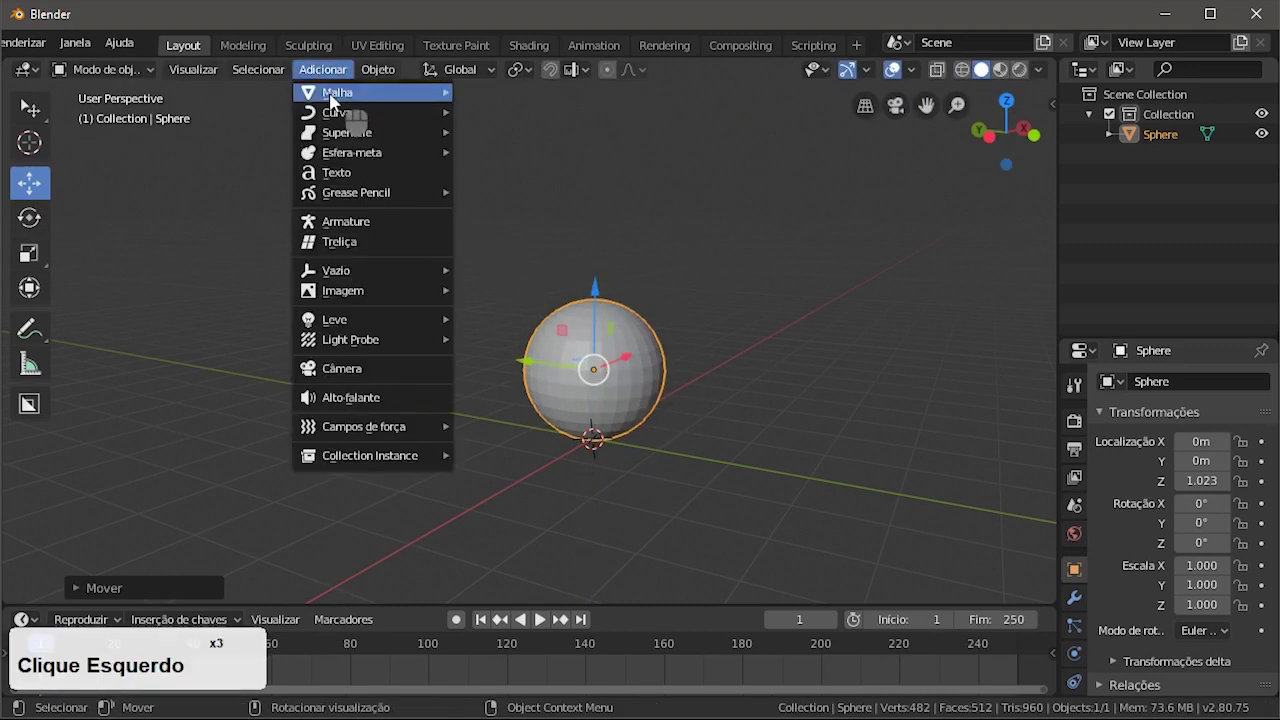
click(335, 92)
click(565, 155)
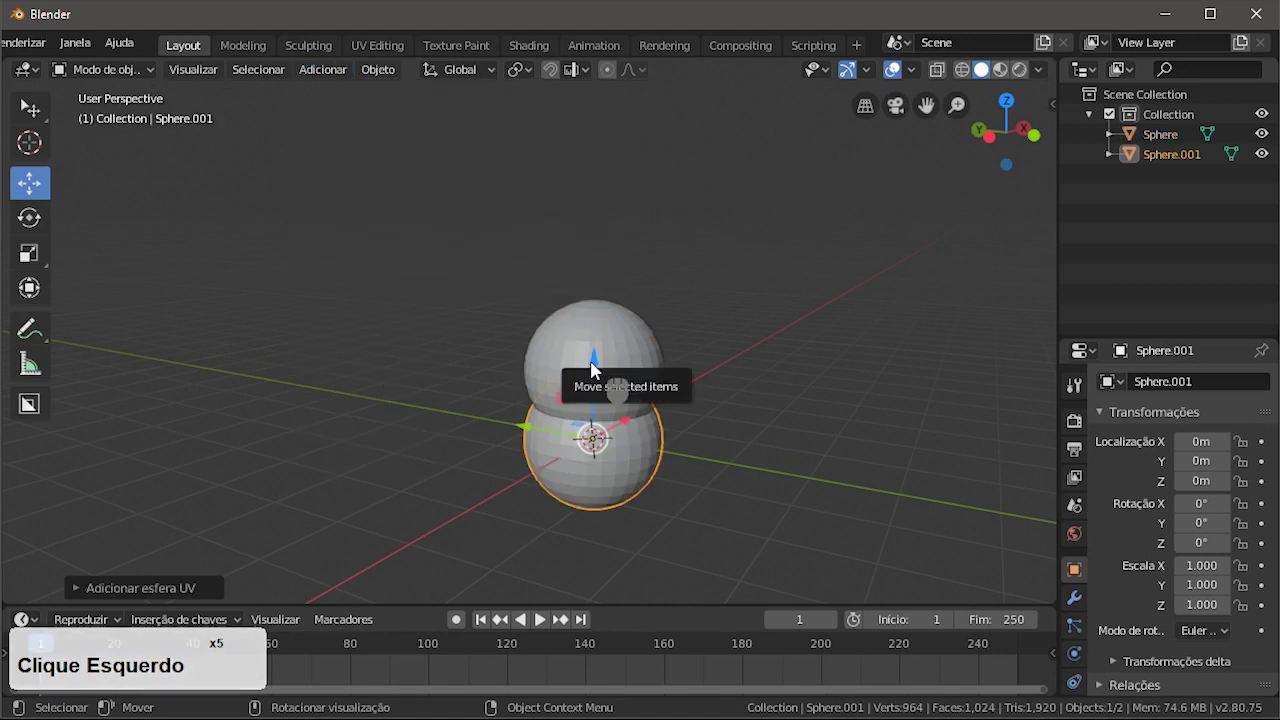
drag(588, 371, 595, 153)
- Scale the upper sphere uniformly to about 1.14 and return to the Select tool
click(27, 254)
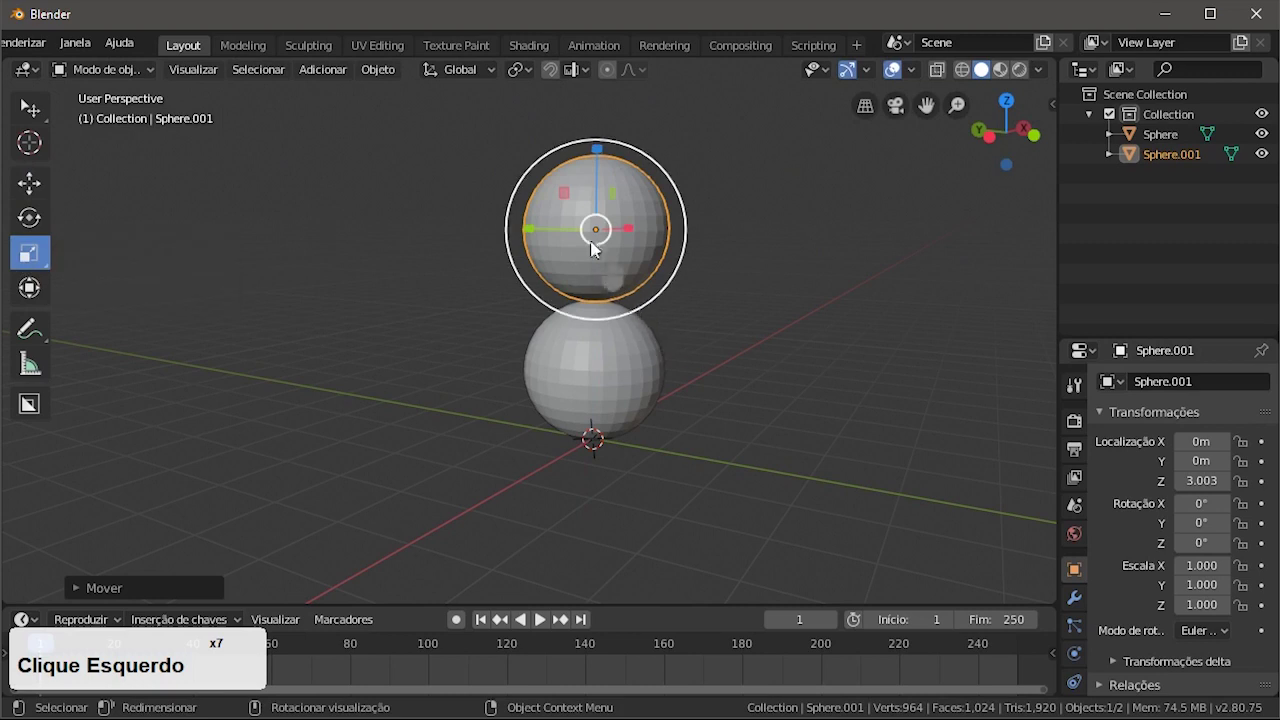
drag(608, 230, 599, 226)
middle_drag(531, 414, 85, 165)
click(29, 108)
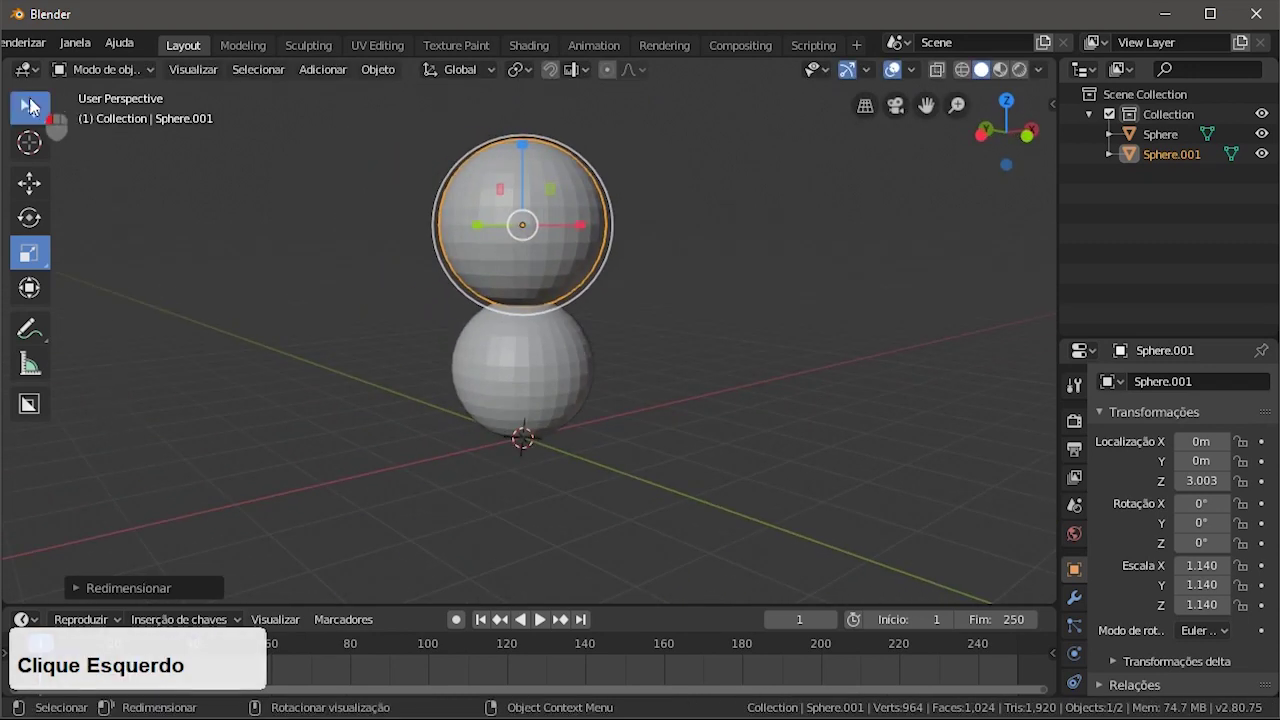
- Add a third UV sphere at the 3D cursor, below the two stacked spheres
click(322, 69)
mouse_move(337, 92)
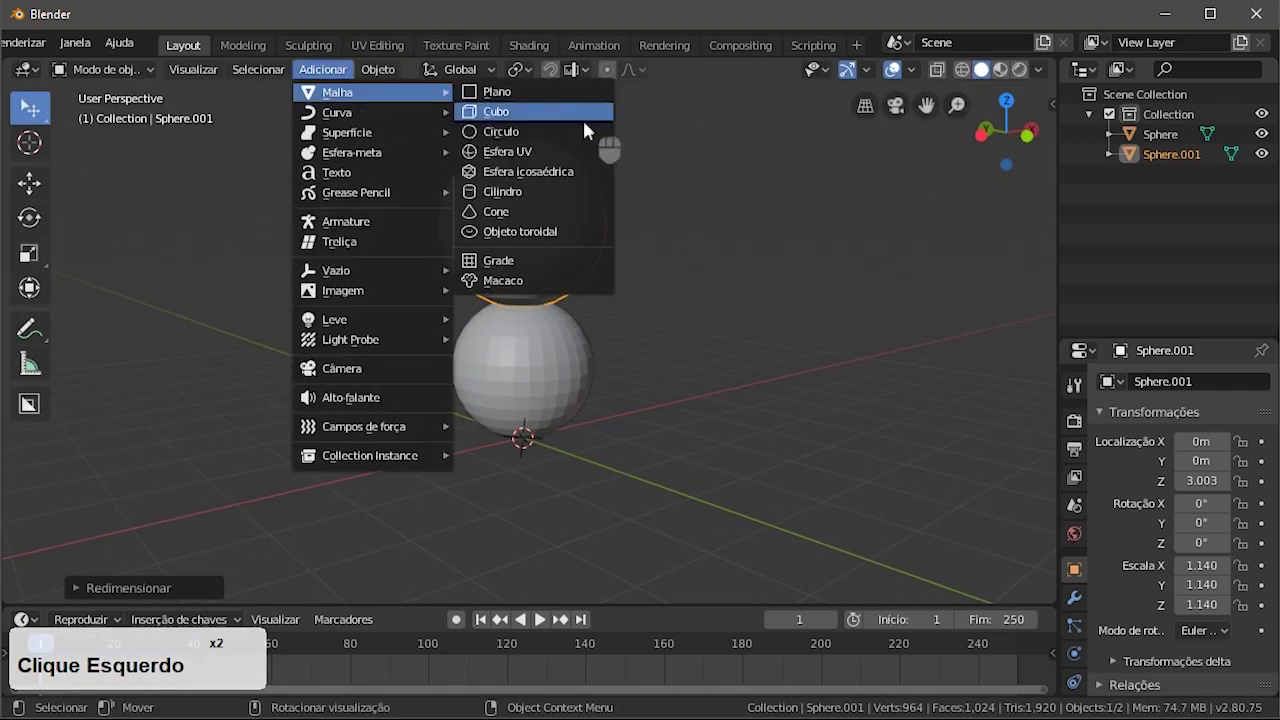
click(535, 155)
middle_drag(590, 250, 655, 377)
scroll(652, 377, up, 2)
scroll(514, 413, down, 2)
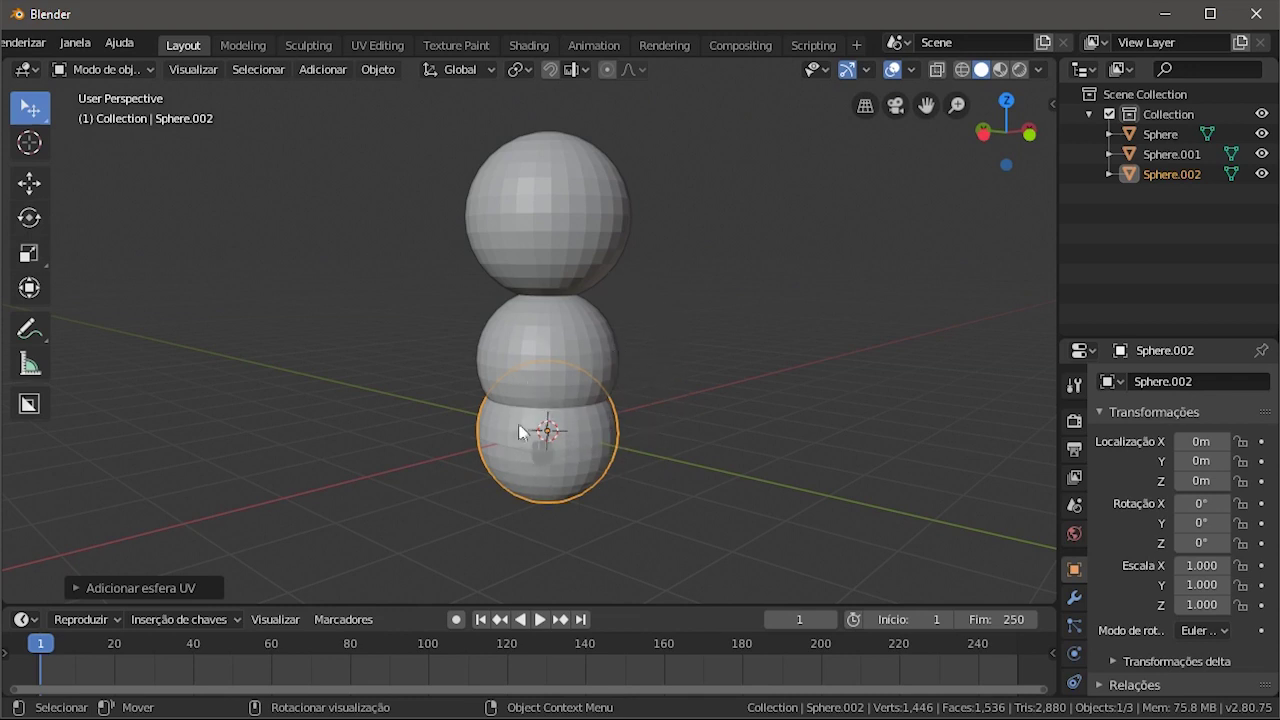
- Move the third sphere to the front of the upper sphere, about Y -0.872 m and Z 2.296 m, and scale it uniformly to 0.657
click(27, 191)
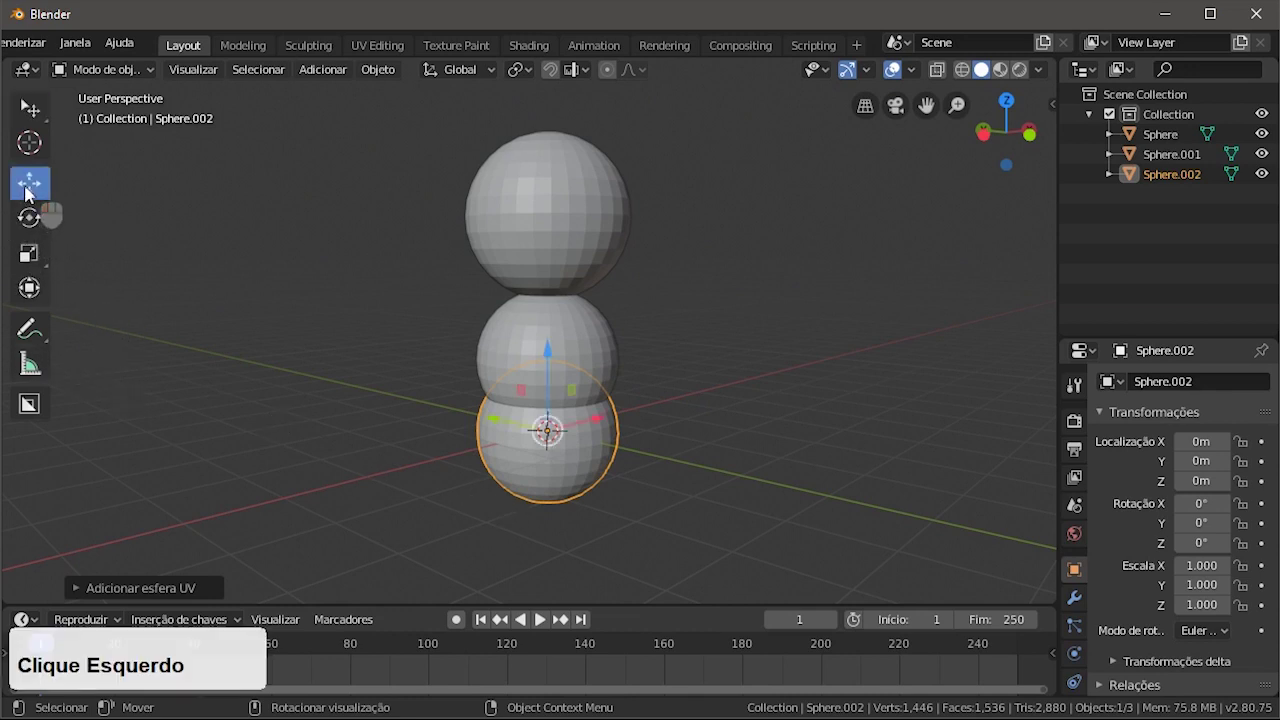
drag(490, 420, 540, 431)
drag(597, 363, 597, 191)
click(33, 256)
drag(615, 259, 604, 267)
click(31, 110)
scroll(755, 254, up, 2)
drag(926, 107, 882, 164)
drag(1010, 130, 950, 133)
click(29, 258)
drag(572, 383, 616, 406)
middle_drag(689, 395, 800, 390)
scroll(800, 390, up, 2)
- Reposition the muzzle sphere to about Y -1.021 m and Z 2.535 m on the front of the head
click(29, 184)
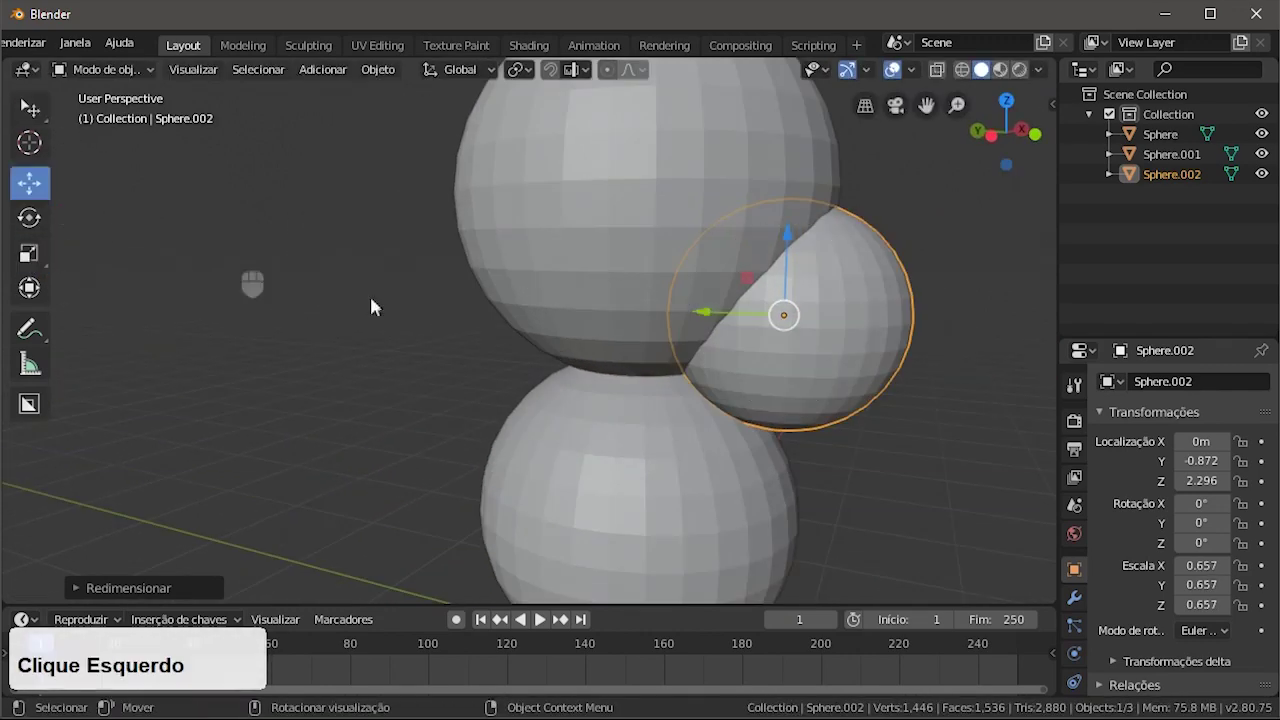
scroll(500, 308, down, 2)
drag(644, 318, 664, 318)
drag(746, 260, 746, 229)
middle_drag(730, 325, 642, 372)
- Add a UV sphere (Esfera UV) and move it in front of the head to about Y -2.247 m, Z 3.288 m
click(323, 70)
mouse_move(335, 93)
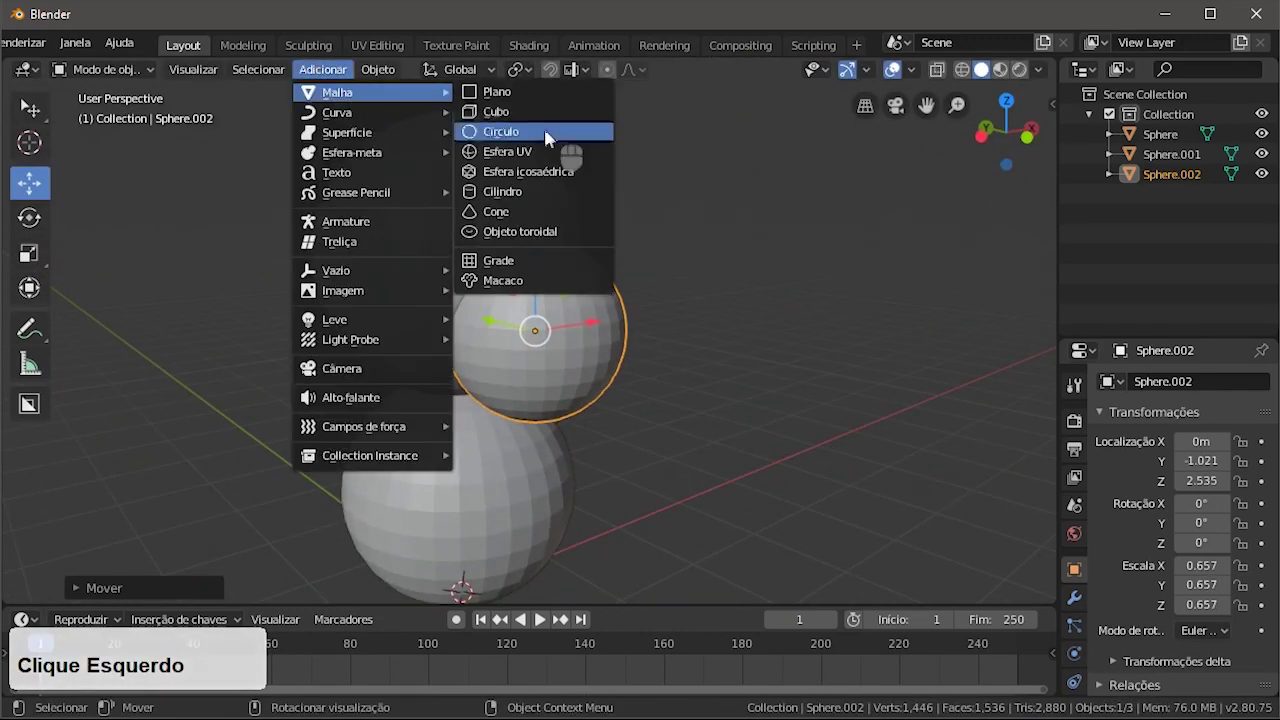
click(517, 151)
scroll(489, 477, down, 2)
drag(475, 462, 475, 166)
middle_drag(490, 280, 635, 300)
drag(566, 294, 790, 314)
middle_drag(800, 318, 750, 315)
- Scale the new sphere uniformly to 0.177 and place it on the muzzle as a nose at about Y -1.540 m, Z 2.894 m
click(29, 255)
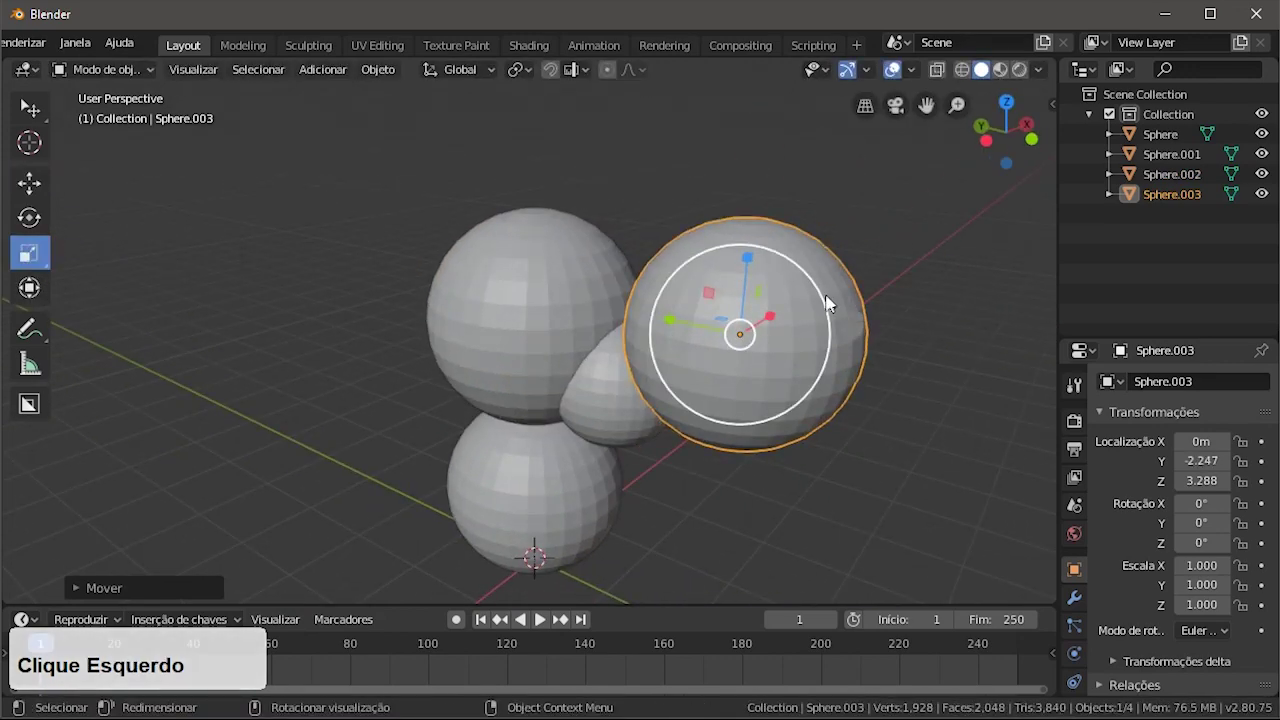
drag(829, 303, 758, 329)
click(29, 108)
click(29, 184)
drag(667, 325, 617, 318)
middle_drag(617, 322, 470, 285)
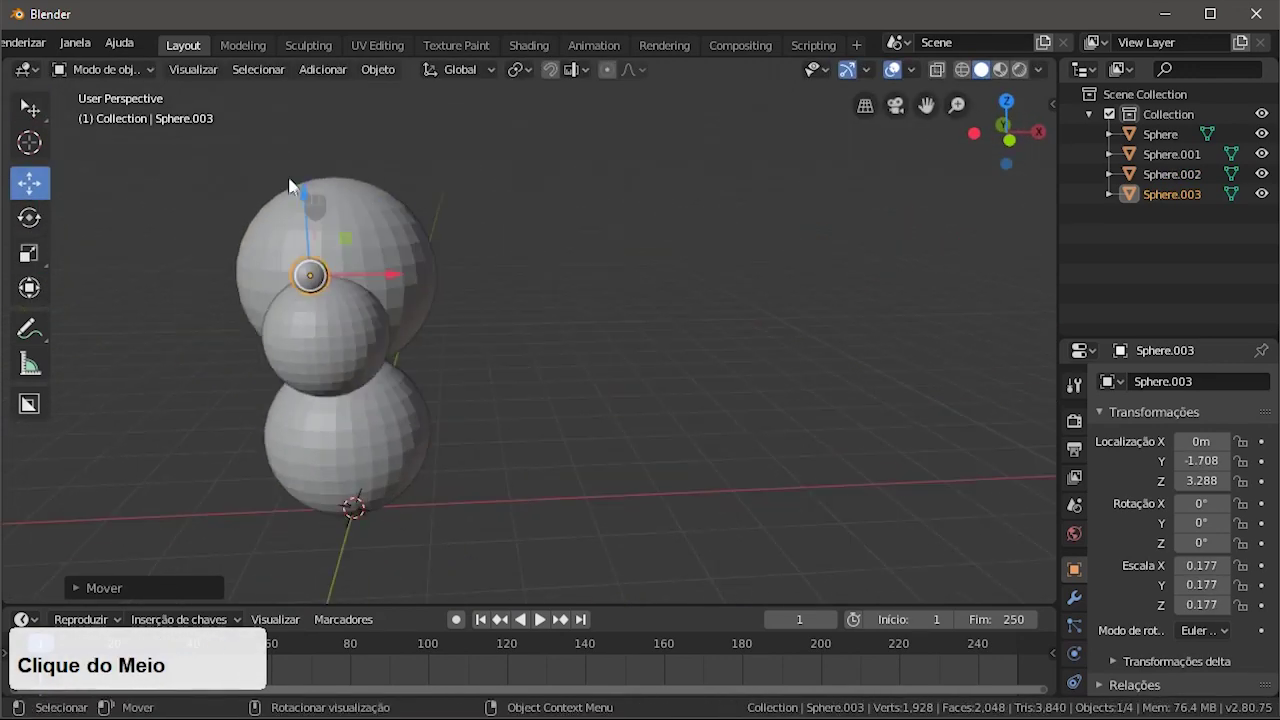
drag(300, 197, 301, 237)
middle_drag(330, 260, 460, 320)
drag(573, 369, 556, 363)
middle_drag(620, 385, 322, 403)
- Add another UV sphere and move it above one side of the head to about X -0.908 m, Z 4.533 m
click(323, 70)
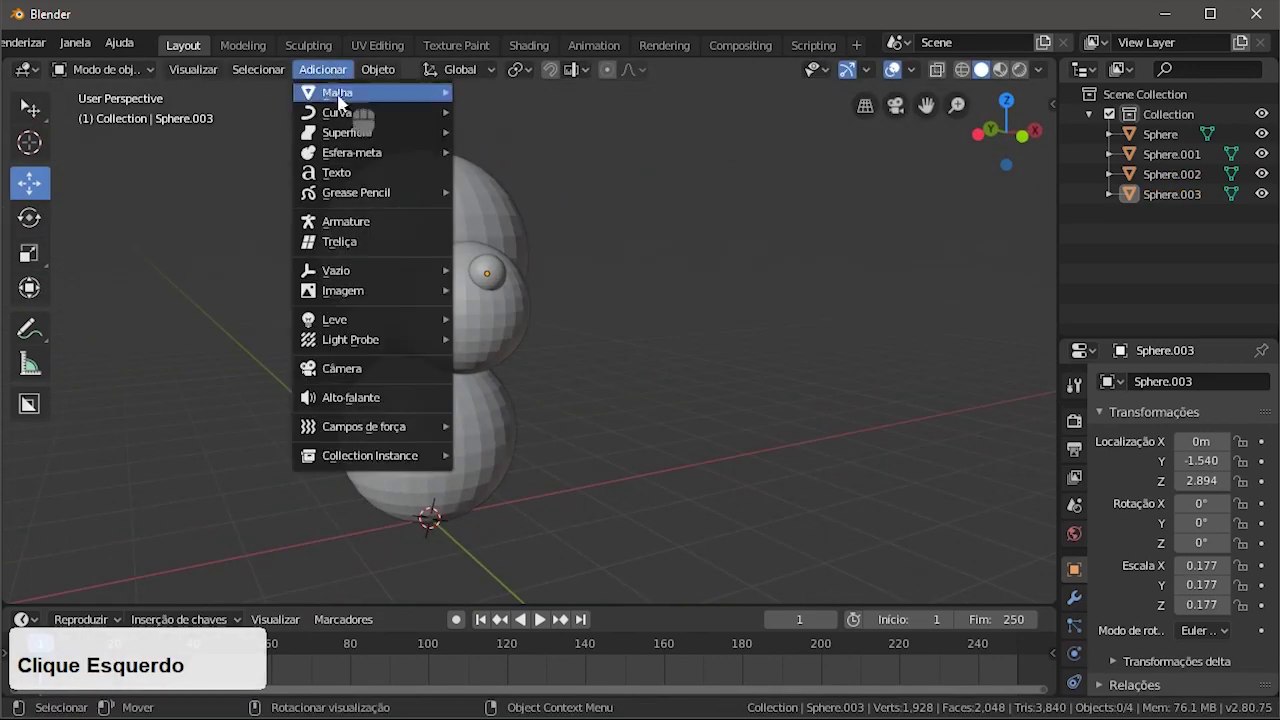
mouse_move(335, 93)
click(543, 163)
middle_drag(543, 163, 35, 250)
middle_drag(600, 466, 423, 477)
drag(383, 366, 383, 66)
drag(466, 124, 416, 126)
scroll(443, 163, up, 1)
middle_drag(443, 166, 474, 232)
drag(373, 204, 353, 206)
- Flatten the new sphere into an ear with scale 0.564, 0.240, 0.564 and lower it onto the head at about Z 4.212 m
click(40, 257)
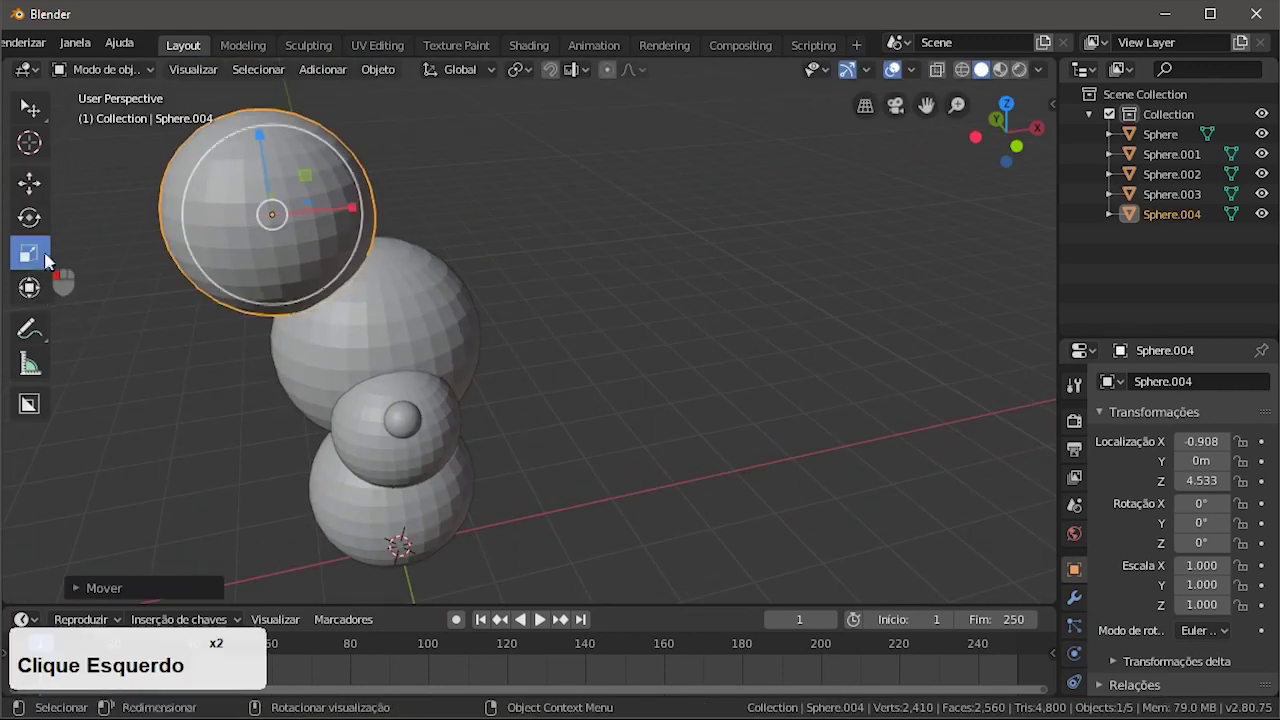
middle_drag(325, 245, 440, 250)
drag(457, 246, 498, 254)
middle_drag(520, 285, 425, 300)
drag(342, 139, 305, 162)
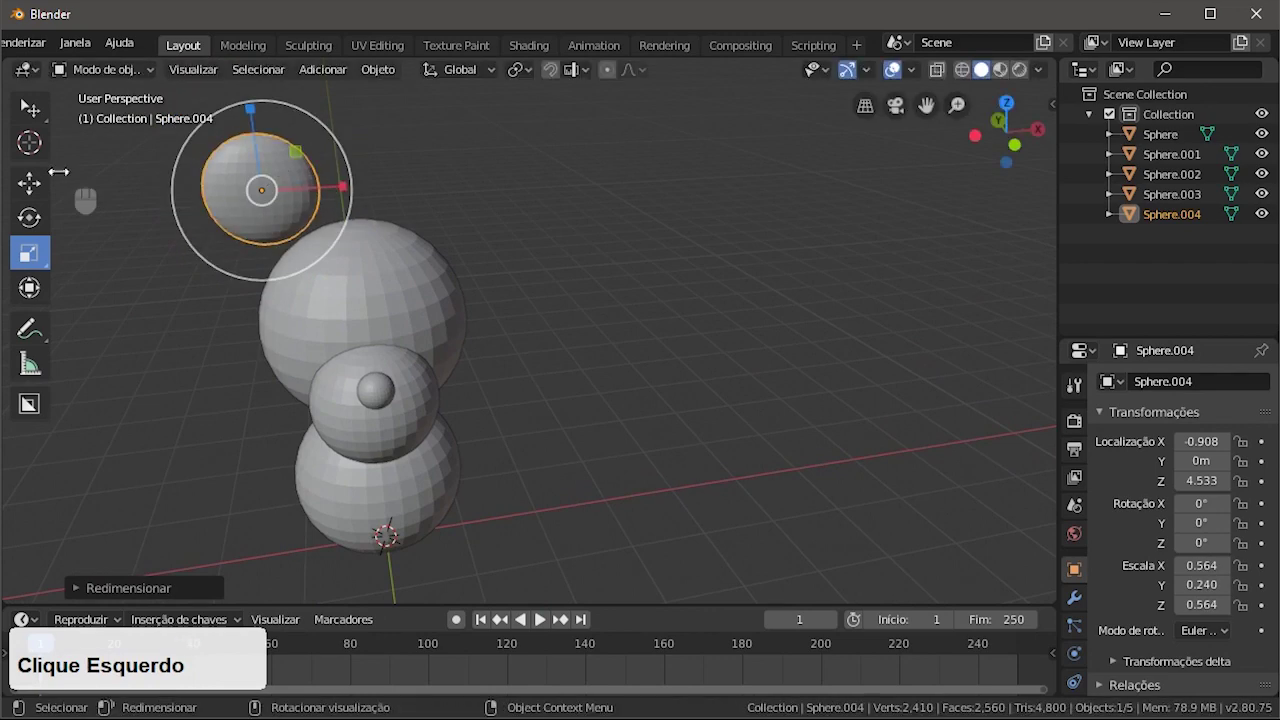
click(40, 181)
drag(251, 106, 251, 130)
middle_drag(345, 215, 530, 302)
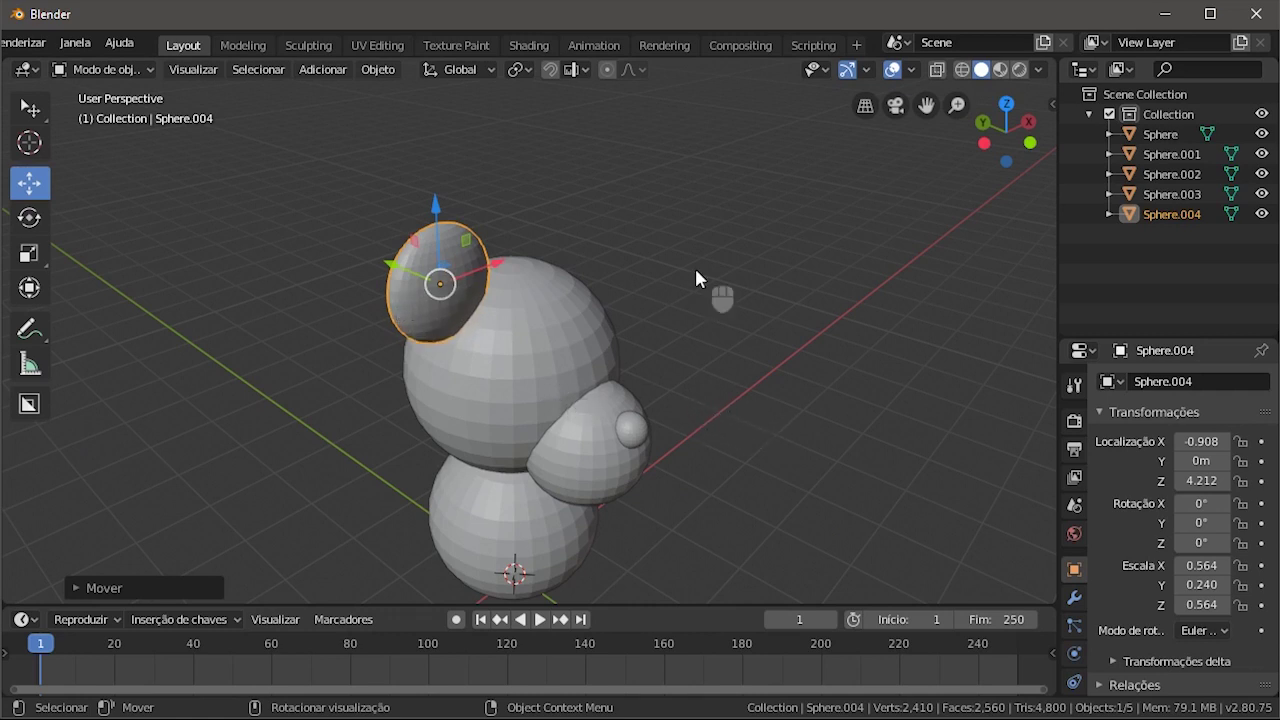
- Duplicate the ear sphere in place and move the copy forward along Y to about -0.190 m
shift+middle_click(437, 280)
key(shift+d)
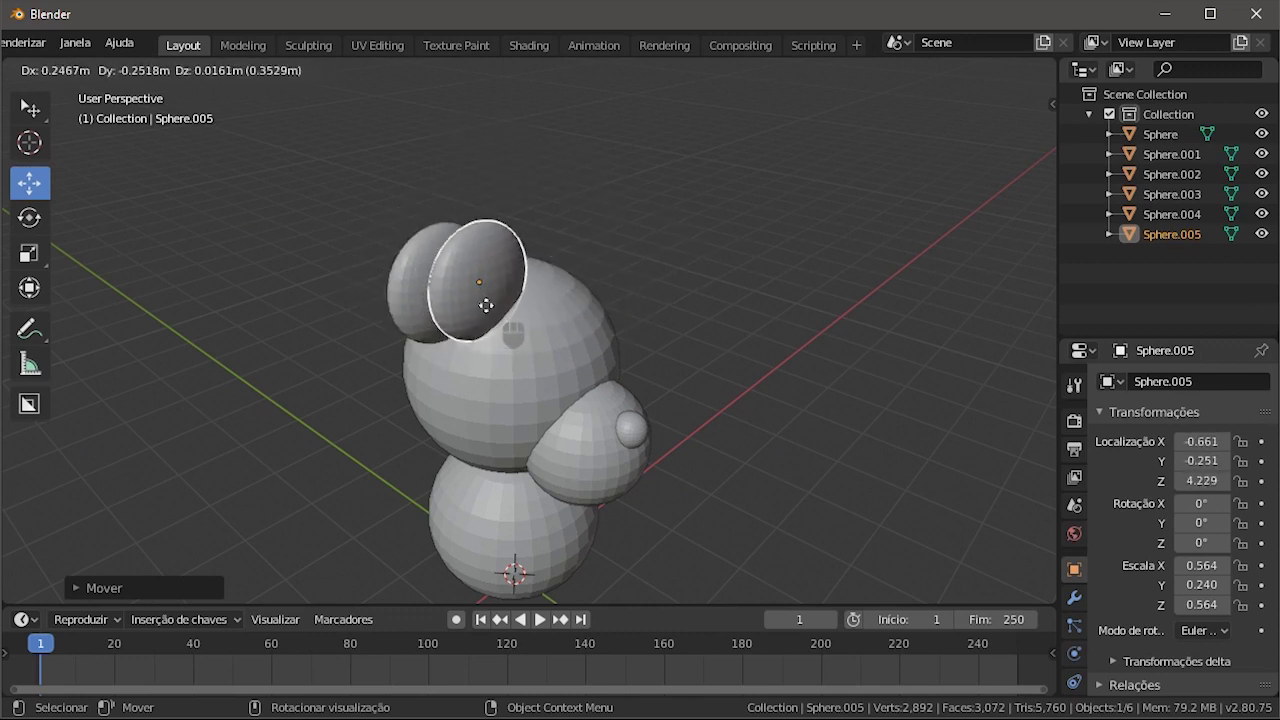
right_click(535, 327)
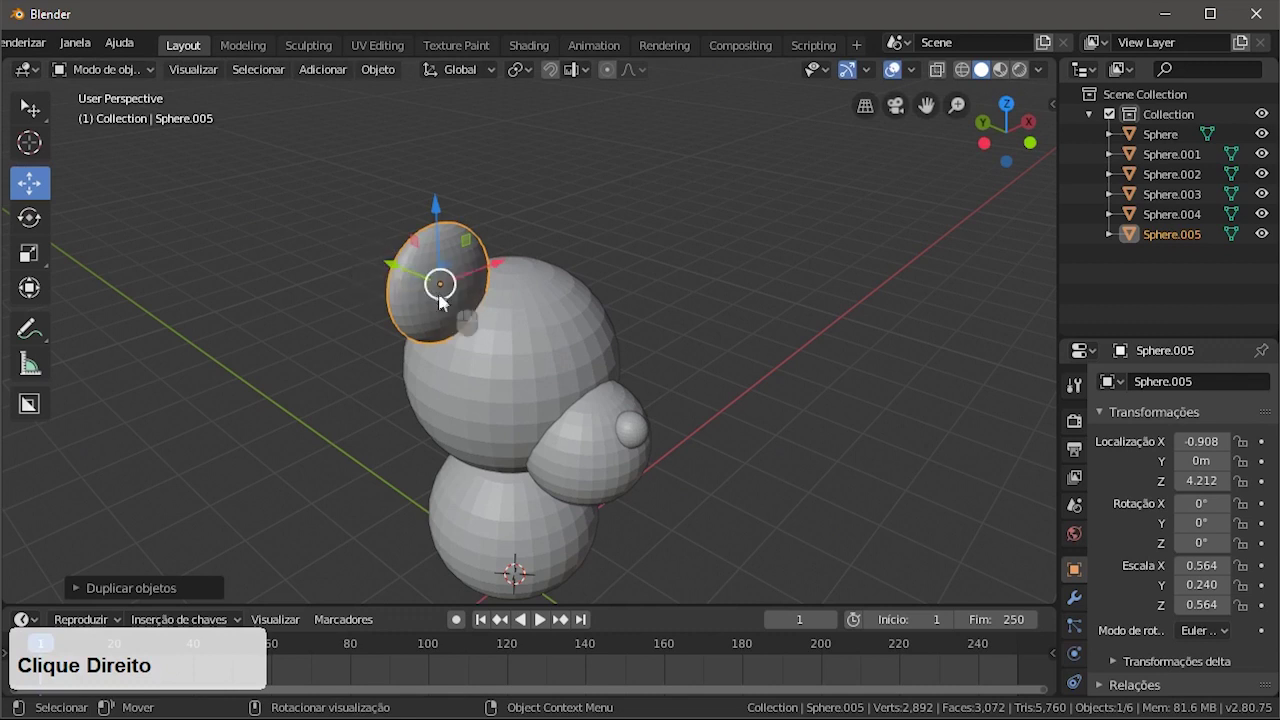
drag(390, 272, 221, 352)
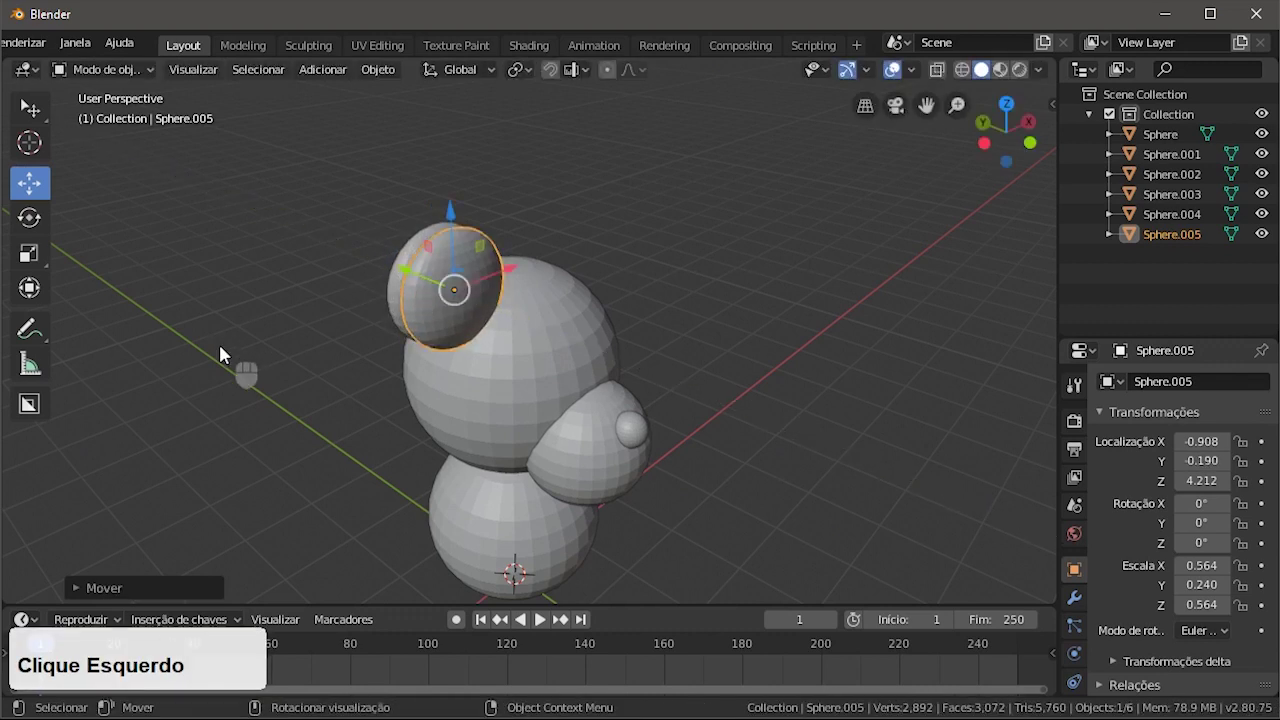
- Scale the inner ear copy down to 0.476, 0.203, 0.476 and set it into the ear at about Y -0.140 m
click(27, 257)
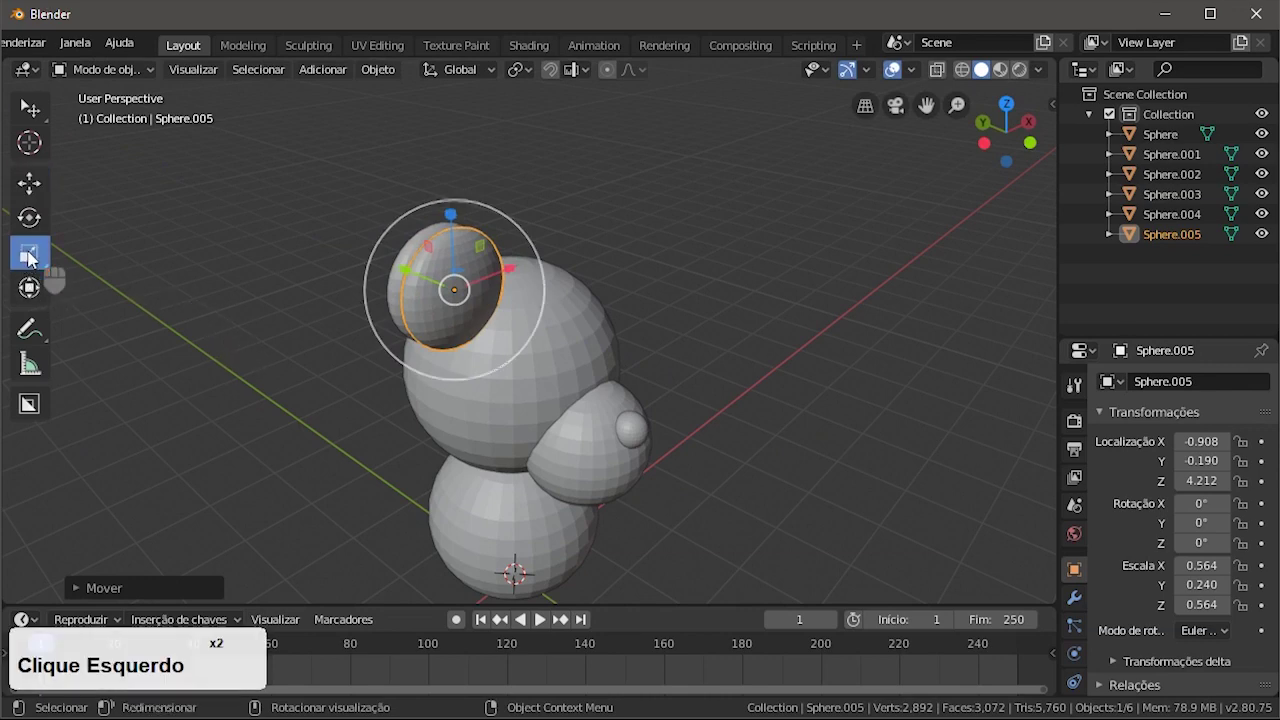
drag(528, 237, 512, 248)
click(29, 186)
drag(405, 270, 403, 269)
middle_drag(755, 290, 770, 320)
scroll(623, 374, up, 3)
drag(598, 350, 588, 348)
click(29, 255)
drag(731, 398, 738, 402)
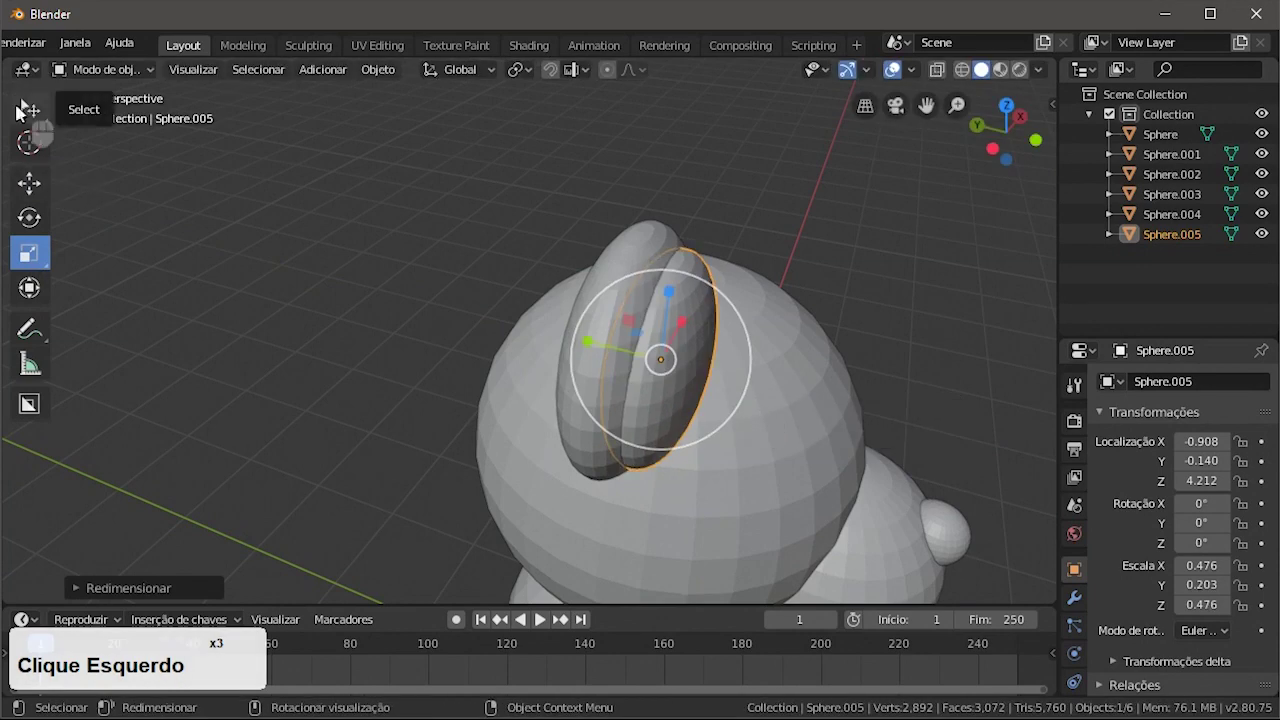
click(29, 108)
middle_drag(480, 388, 427, 392)
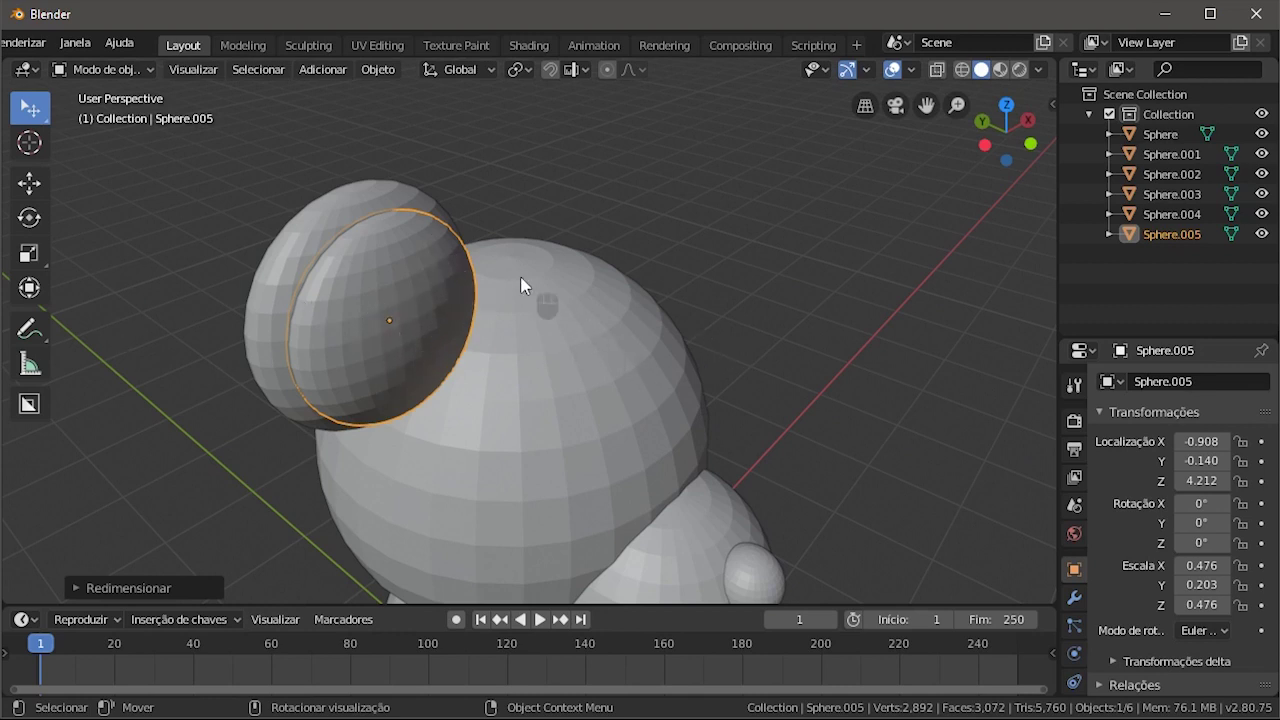
- Select both ear spheres, duplicate them and move the copies along X to about 0.881 m on the head's other side
click(405, 305)
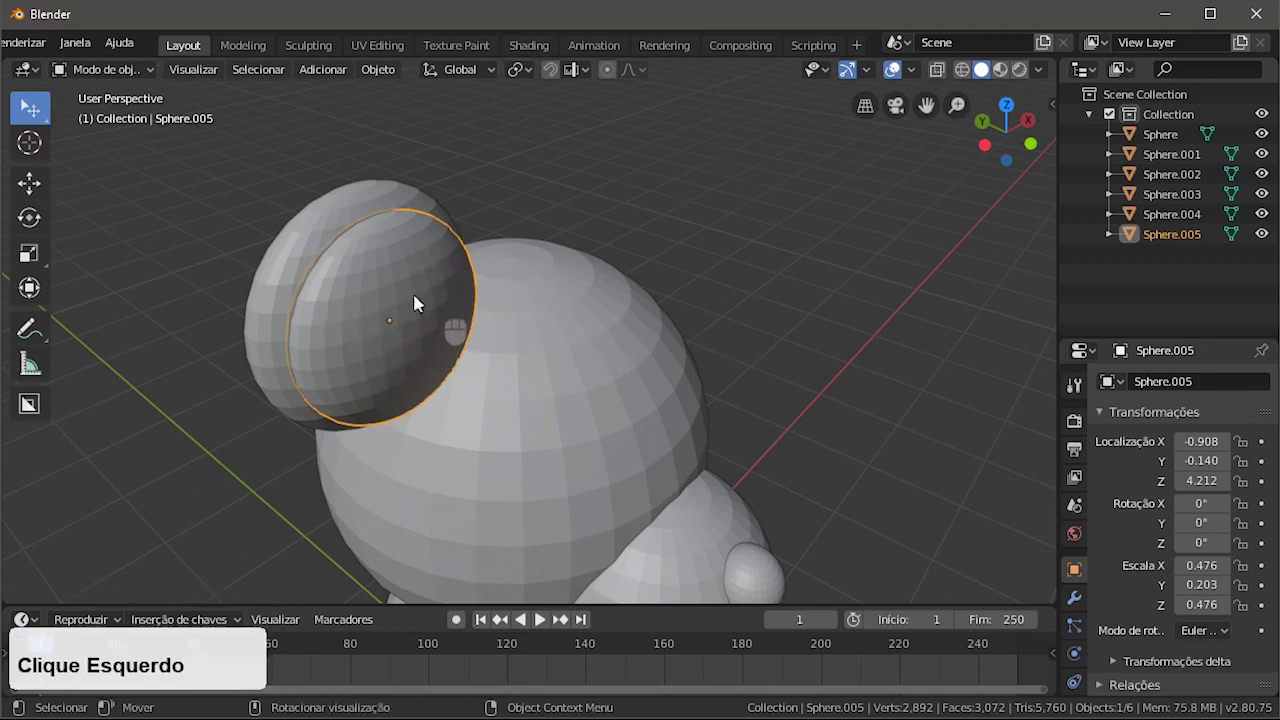
shift+click(281, 248)
middle_drag(280, 325, 283, 287)
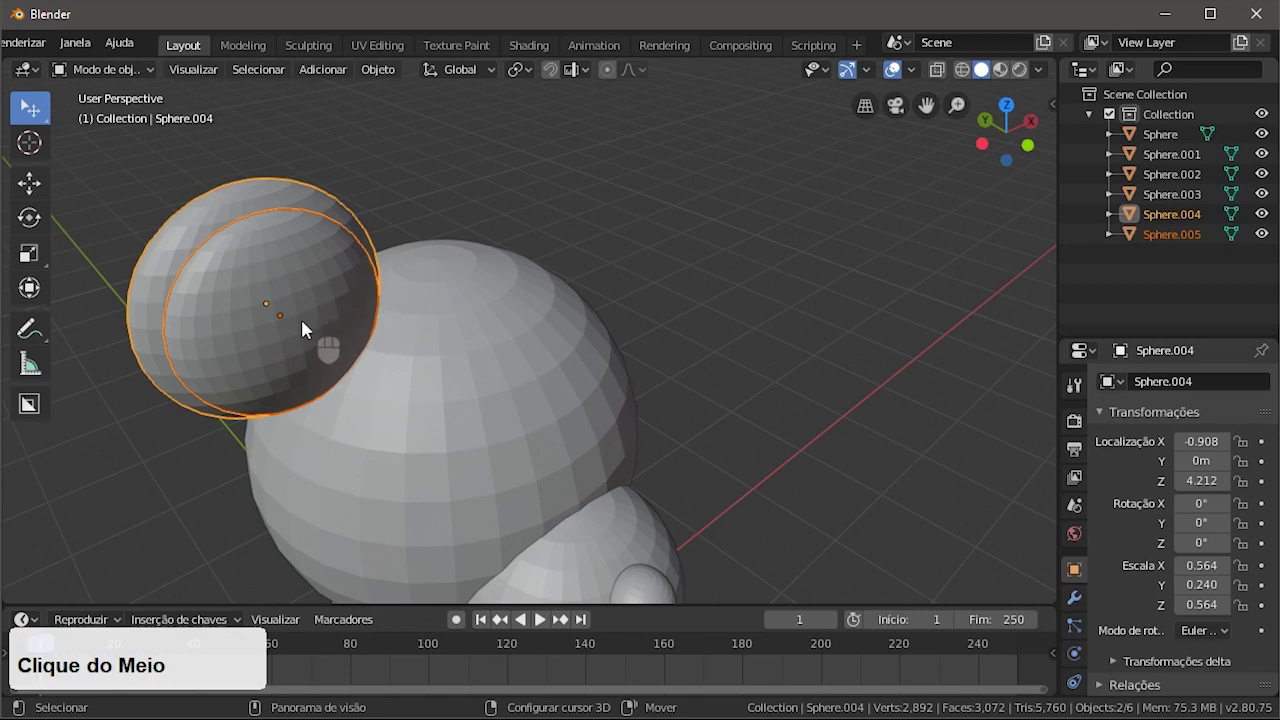
key(shift+d)
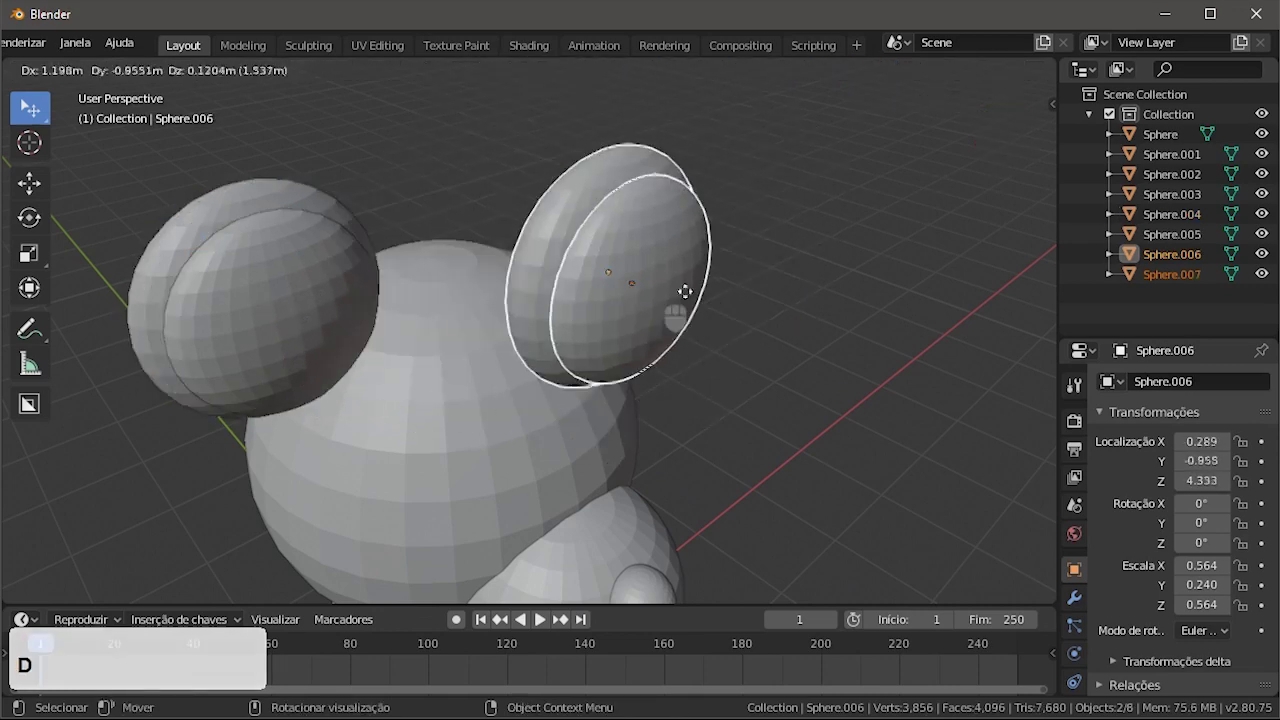
right_click(518, 272)
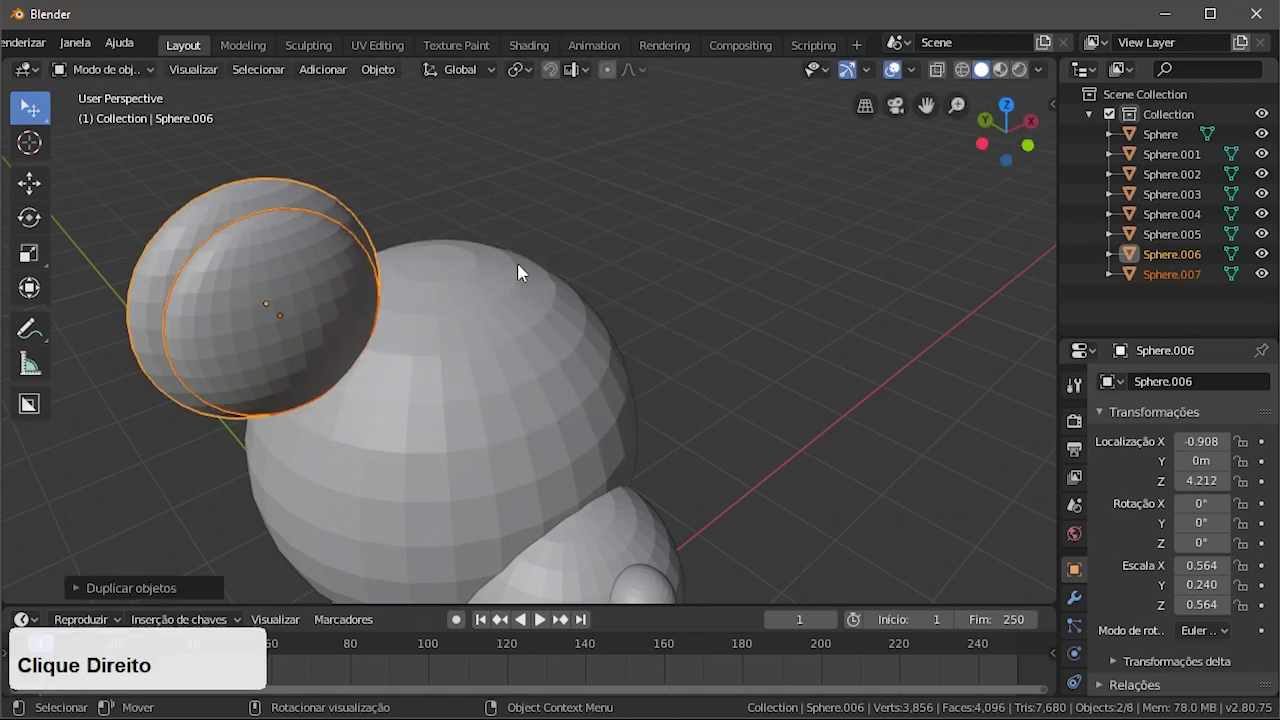
click(29, 182)
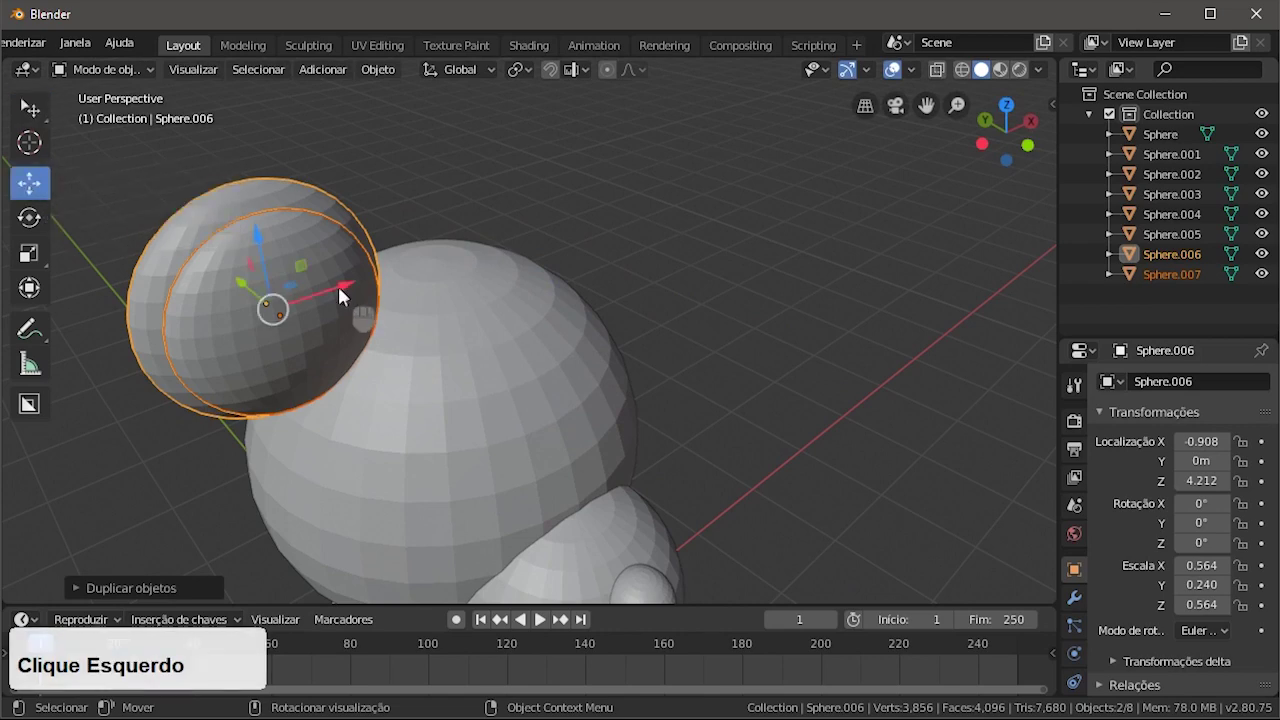
drag(346, 290, 663, 260)
middle_drag(663, 260, 549, 243)
scroll(729, 337, down, 3)
middle_drag(729, 337, 694, 329)
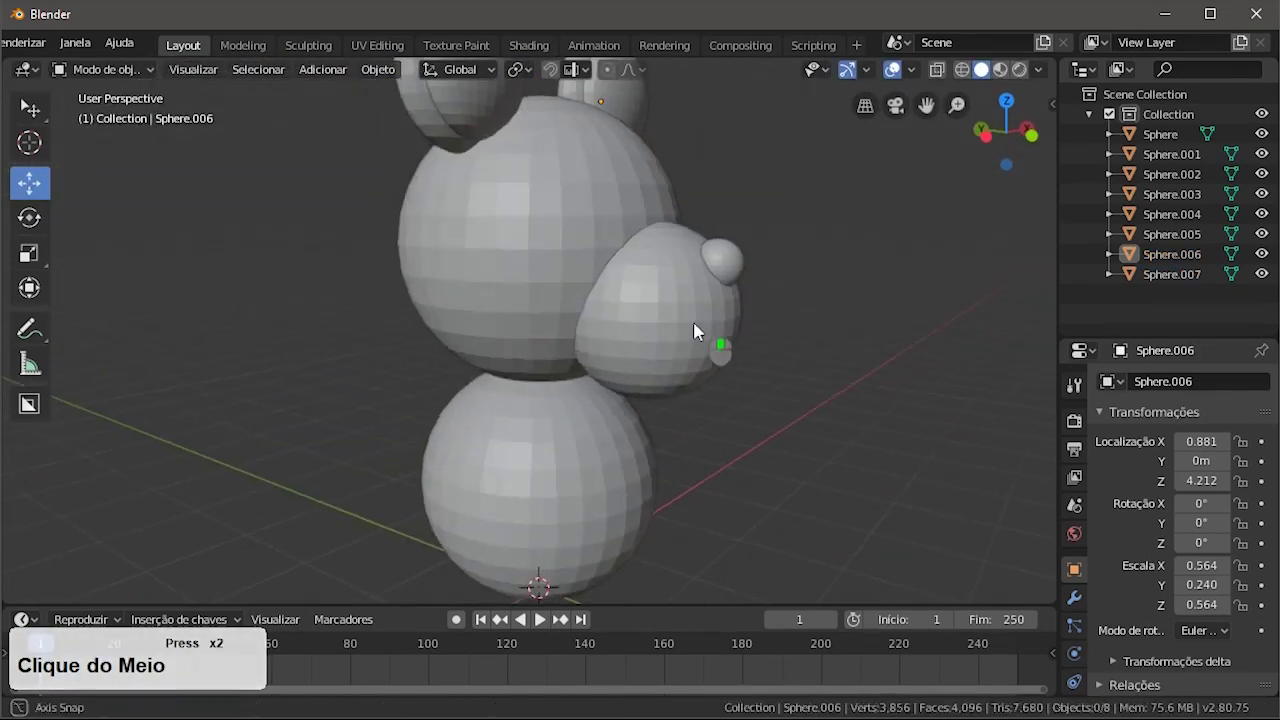
- Add a UV sphere and move it into the front of the body sphere at about Y -0.448 m, Z 1.084 m
click(323, 70)
click(520, 152)
scroll(570, 240, down, 2)
middle_drag(570, 250, 560, 300)
drag(331, 393, 332, 312)
drag(268, 383, 297, 386)
- Scale the belly sphere uniformly to 0.806
click(29, 253)
drag(457, 428, 445, 423)
middle_drag(445, 423, 316, 389)
scroll(606, 401, up, 3)
shift+middle_drag(330, 390, 430, 430)
shift+middle_drag(430, 430, 603, 383)
drag(424, 327, 418, 331)
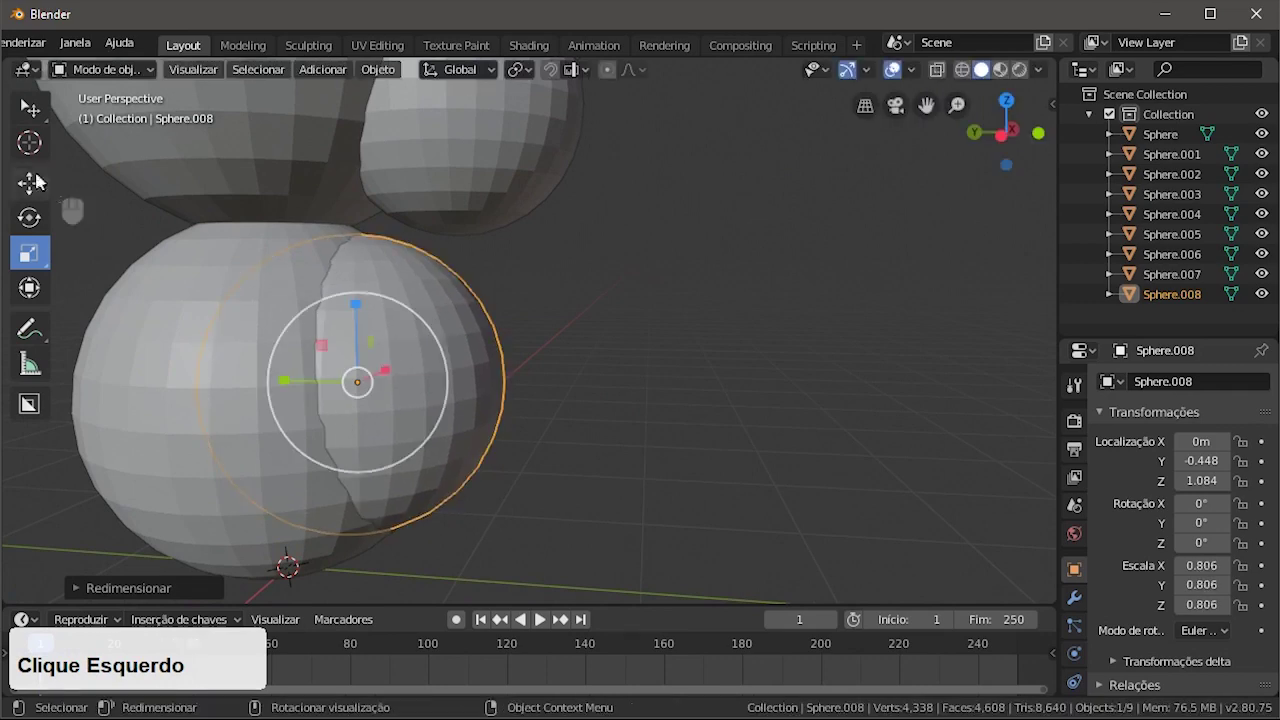
- Sink the belly sphere deeper into the body, to about Y -0.349 m and Z 1.057 m
click(23, 106)
click(20, 186)
drag(285, 380, 267, 379)
middle_drag(417, 454, 590, 435)
drag(561, 280, 561, 286)
middle_drag(780, 395, 640, 411)
scroll(551, 411, down, 3)
middle_drag(551, 413, 575, 300)
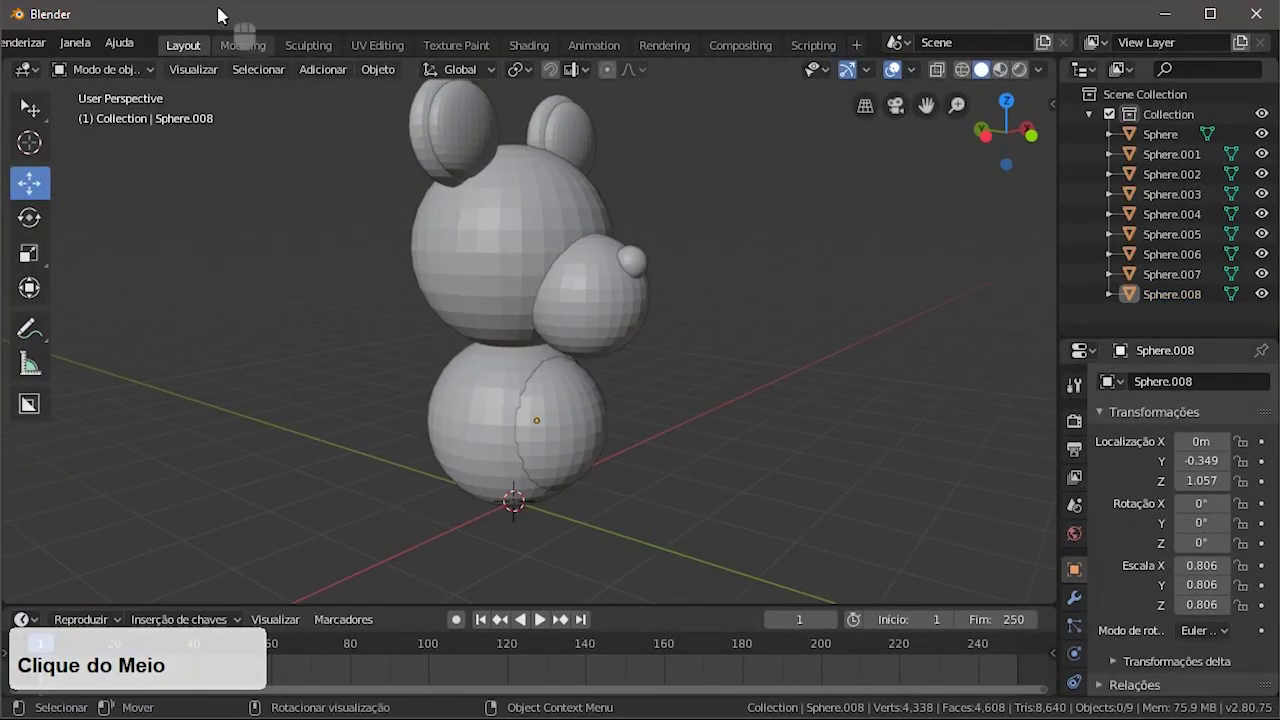
- Add a cylinder (Cilindro) and move it beside the body to about X -2.578 m, Z 1.665 m
click(322, 69)
click(337, 92)
click(538, 191)
middle_drag(540, 431, 410, 412)
drag(654, 512, 431, 512)
drag(339, 430, 312, 392)
- Scale the cylinder to 0.430, 0.430, 0.990 and rotate it 115° about Y
click(33, 258)
drag(371, 345, 370, 346)
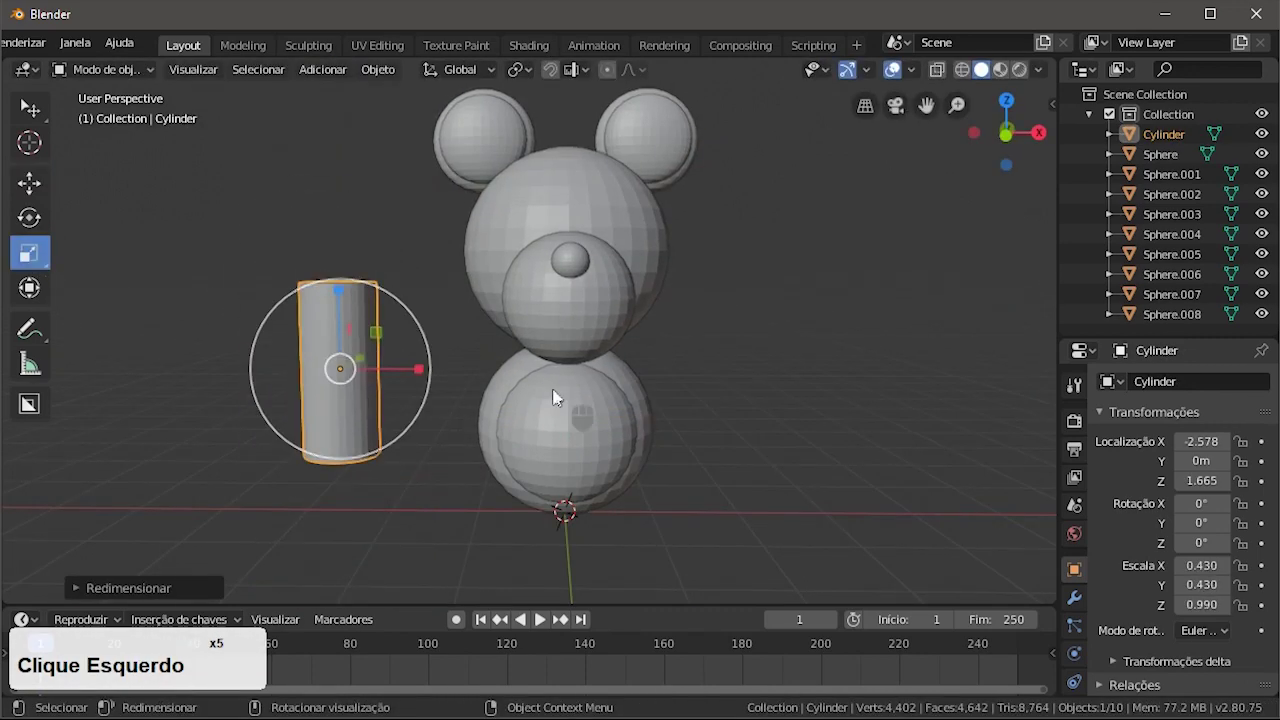
scroll(548, 397, up, 1)
middle_drag(490, 378, 540, 392)
click(29, 221)
drag(280, 321, 380, 456)
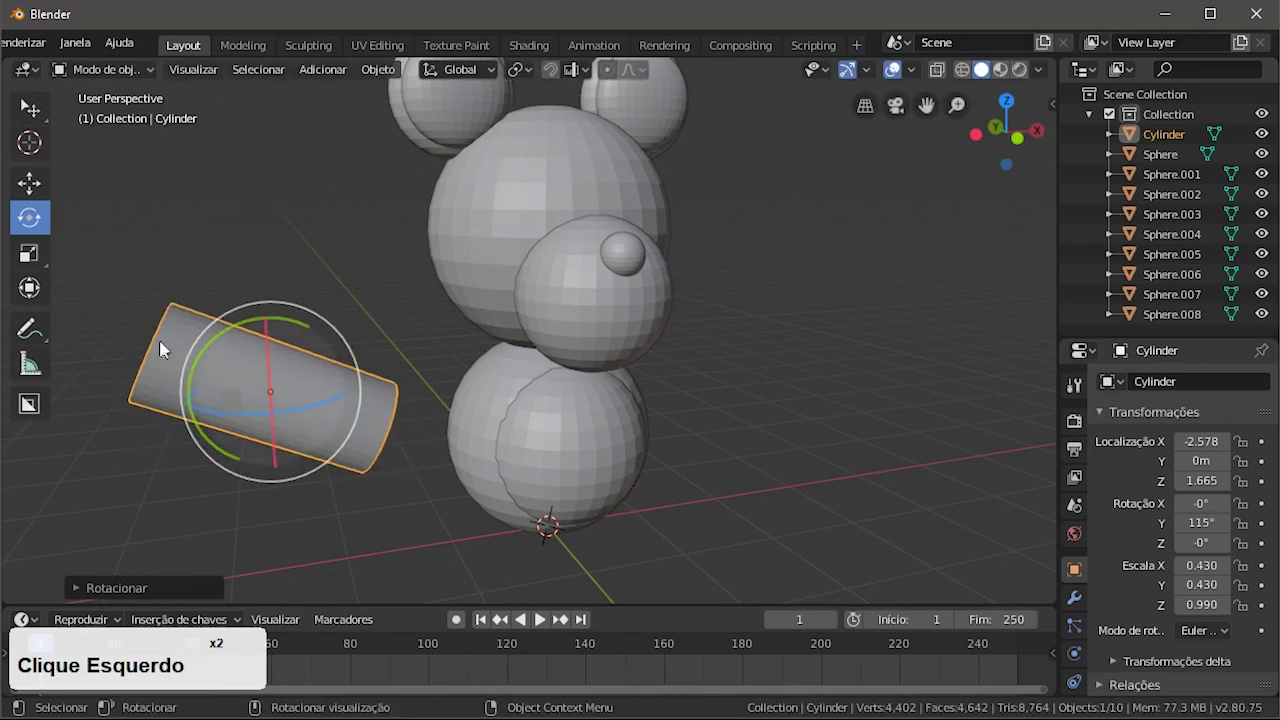
- Attach the cylinder to the body's side as an arm, scaled down to 0.323, 0.323, 0.745 and raised to about Z 1.812 m
click(29, 184)
drag(344, 381, 480, 366)
mouse_move(480, 366)
middle_down()
mouse_move(592, 352)
mouse_move(475, 350)
middle_up()
click(29, 253)
drag(475, 350, 459, 364)
click(29, 184)
middle_drag(163, 280, 24, 260)
drag(435, 291, 435, 275)
key(shift+d)
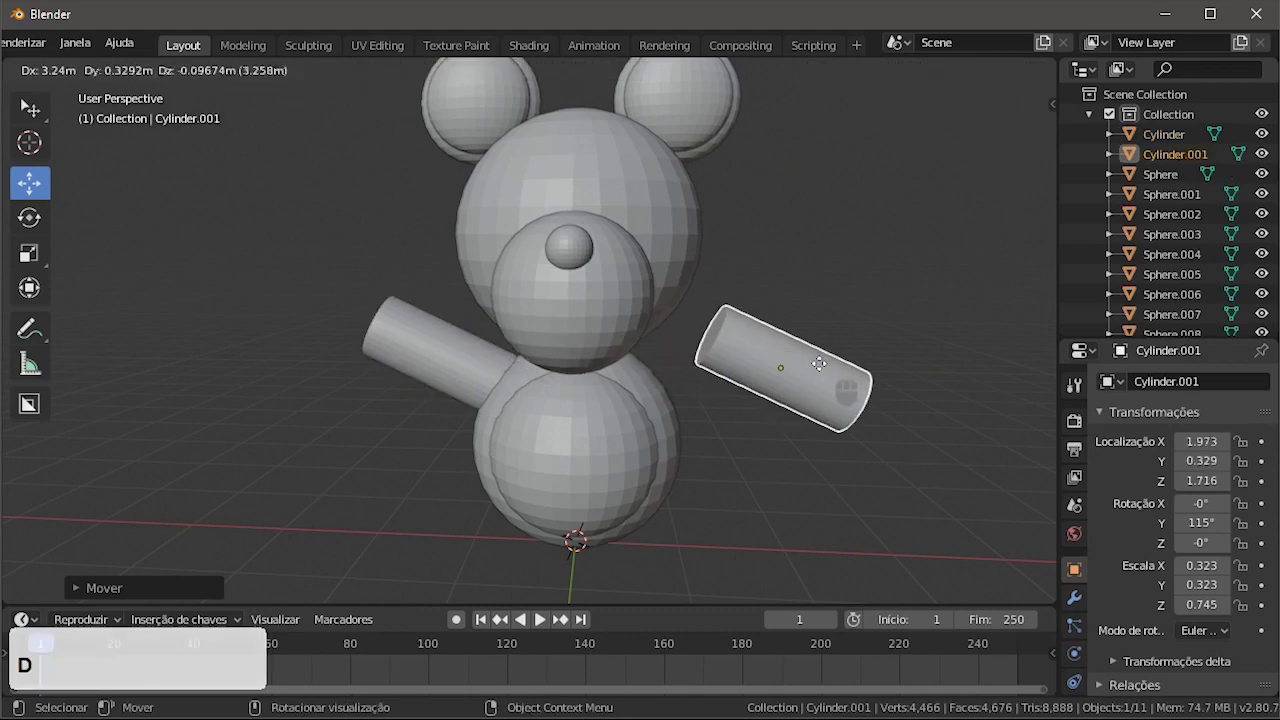
right_click(829, 360)
key(x)
click(430, 376)
- Duplicate the arm cylinder in place and move the copy along X to about 1.441 m on the body's other side
click(447, 354)
key(shift+d)
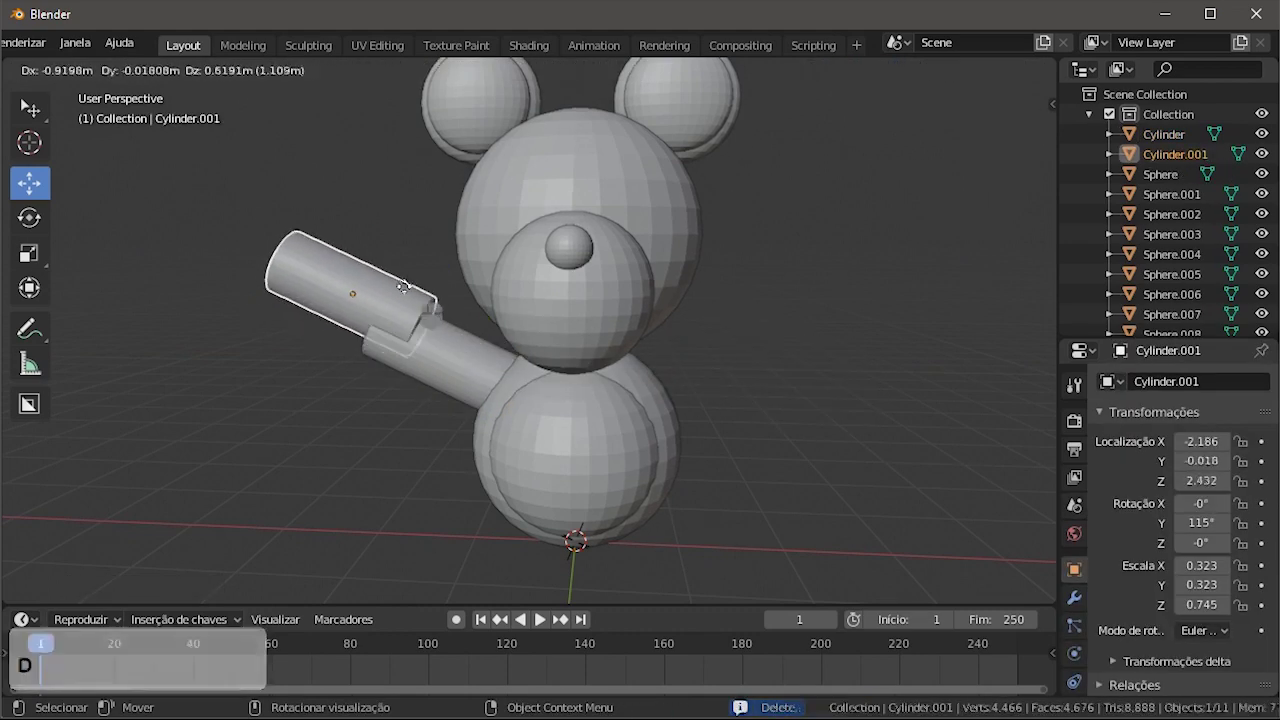
right_click(403, 286)
drag(528, 366, 826, 372)
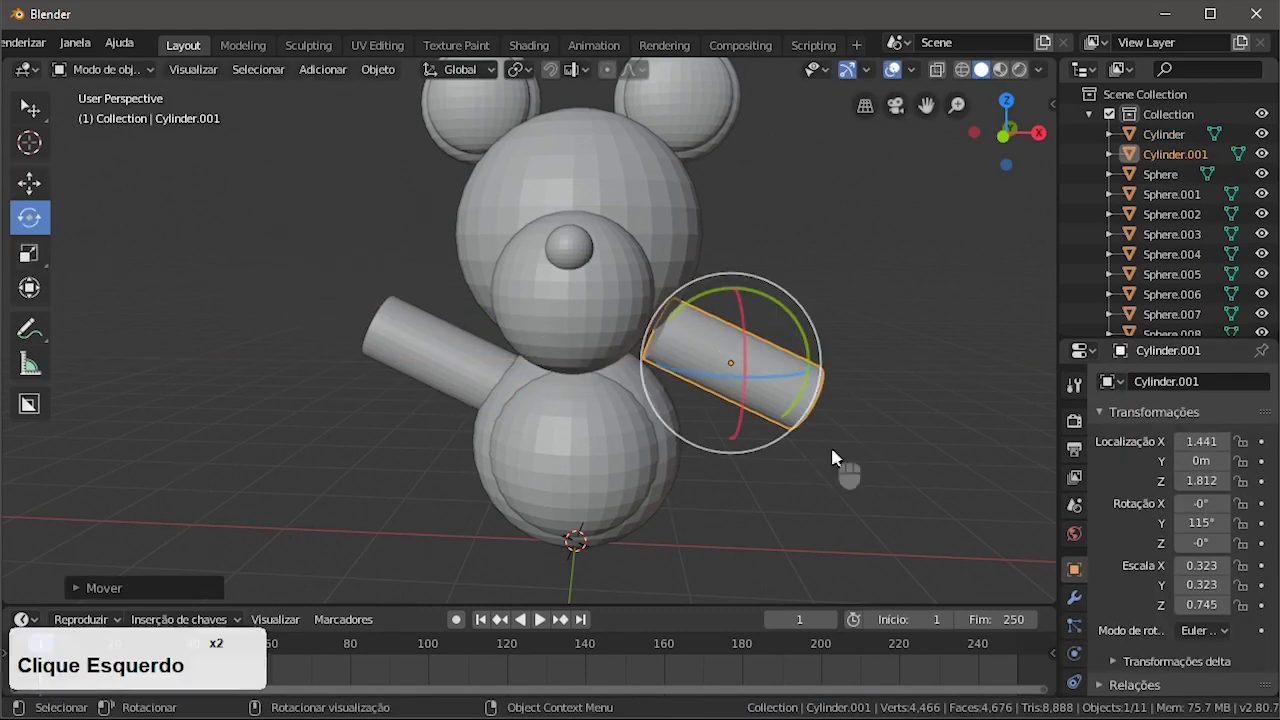
- Rotate the copied arm about Y to mirror the first arm and move it along X against the body
ctrl+drag(794, 428, 965, 602)
ctrl+drag(725, 307, 723, 307)
click(31, 180)
drag(820, 367, 800, 365)
click(721, 463)
middle_drag(752, 435, 885, 450)
click(480, 382)
middle_drag(486, 402, 570, 425)
- Add a second cylinder for a leg and move it to about X -3.085 m, Z 0.562 m
click(318, 74)
mouse_move(331, 96)
click(536, 193)
middle_drag(492, 412, 365, 358)
drag(637, 466, 443, 466)
drag(363, 384, 363, 271)
- Scale the leg cylinder to 0.544, 0.544, 1.057 and rotate it -90° about X so it lies flat
click(31, 252)
drag(425, 360, 408, 378)
click(20, 110)
middle_drag(380, 385, 519, 388)
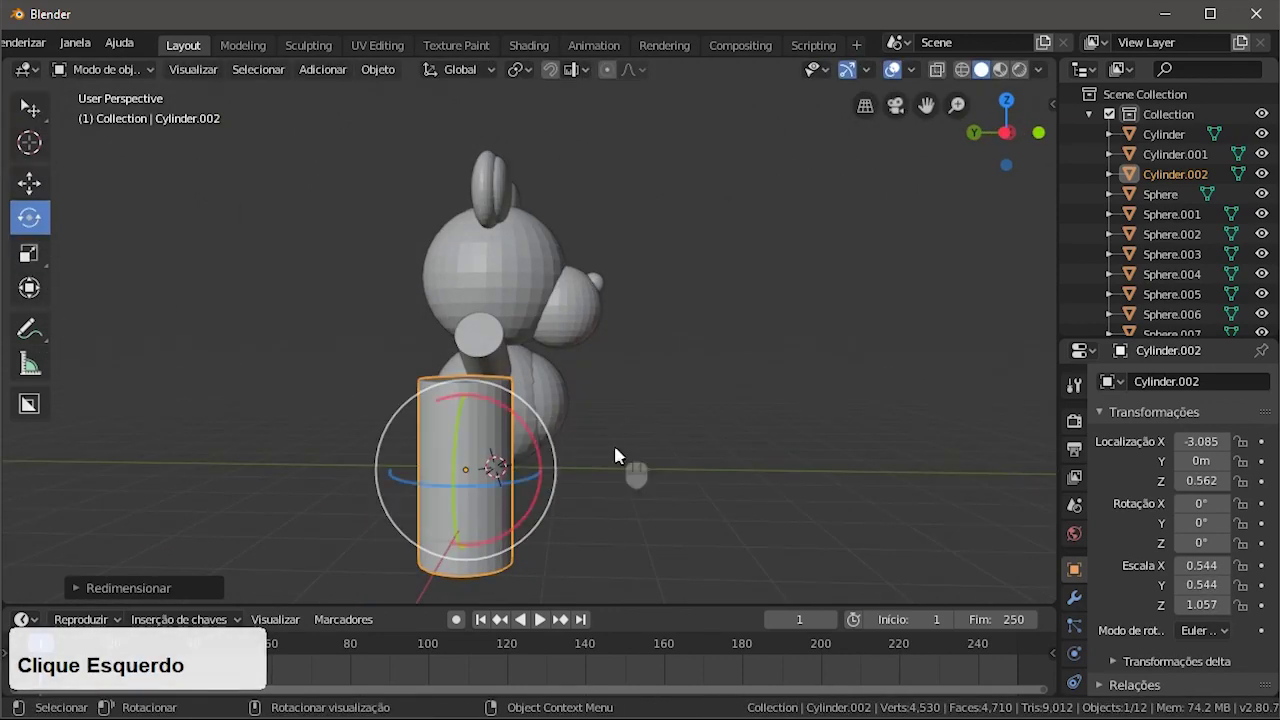
drag(541, 455, 513, 405)
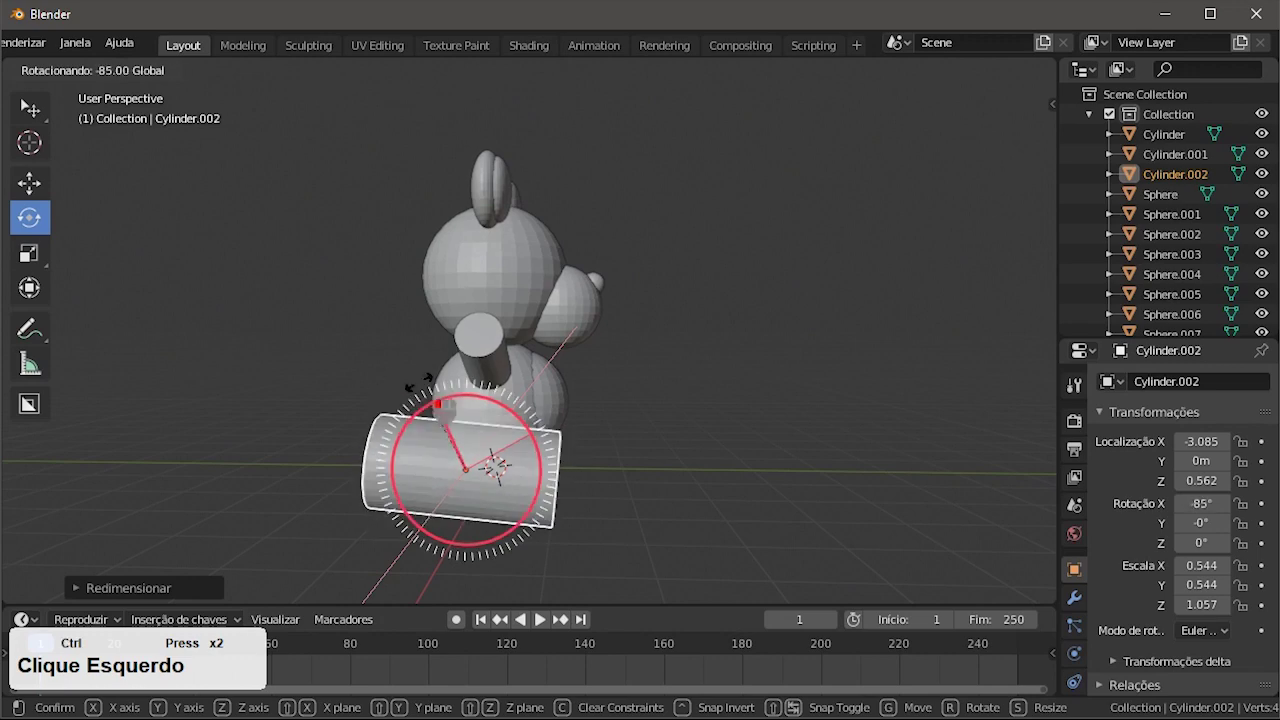
middle_drag(403, 383, 255, 378)
- Move the leg cylinder to the lower front of the body at about X -0.817 m, Y -1.191 m
click(30, 183)
drag(463, 405, 575, 420)
middle_drag(575, 420, 710, 424)
drag(395, 440, 485, 452)
middle_drag(715, 446, 571, 443)
mouse_move(575, 443)
mouse_down()
mouse_move(595, 443)
mouse_move(568, 466)
mouse_up()
- Rotate the leg cylinder about Z to -30.8° and scale it down to 0.341, 0.341, 0.662
click(29, 217)
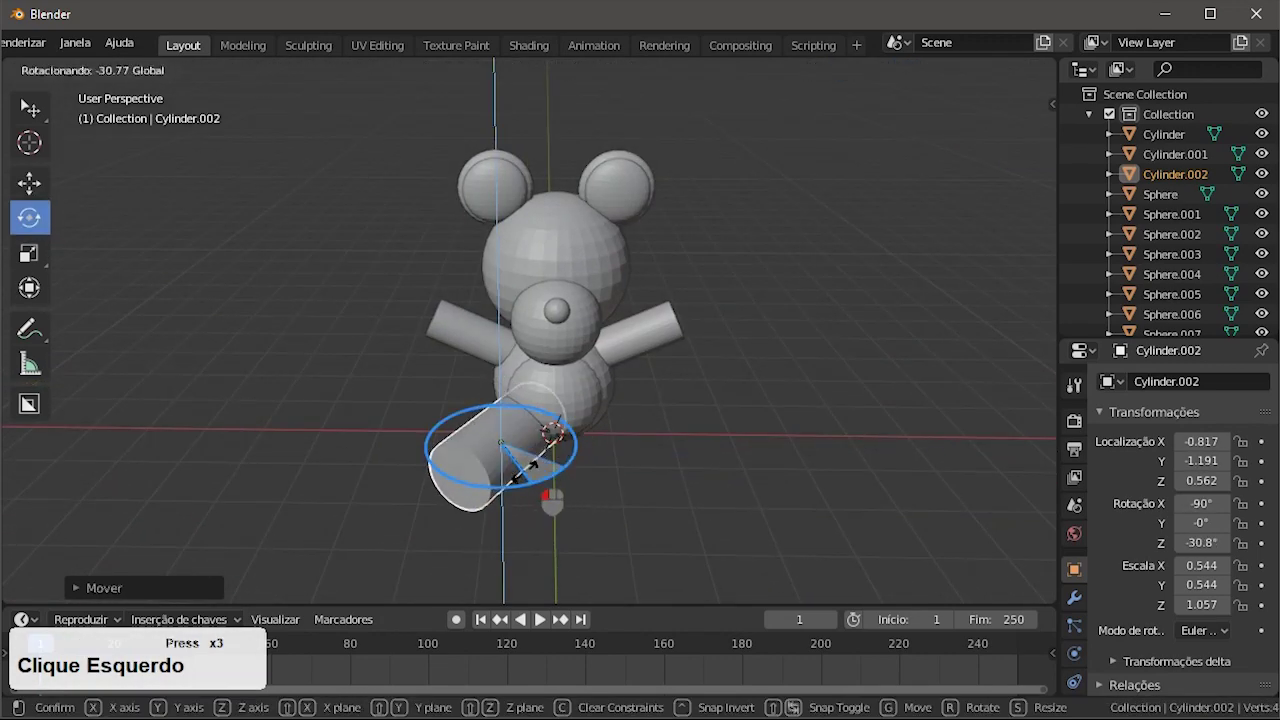
click(29, 253)
drag(566, 384, 543, 406)
- Move the leg cylinder back against the lower body at about X -0.896 m, Y -0.893 m
click(30, 183)
drag(581, 441, 572, 441)
scroll(617, 507, up, 1)
middle_drag(552, 447, 698, 385)
drag(527, 492, 495, 492)
middle_drag(645, 425, 515, 490)
drag(558, 477, 563, 477)
click(655, 460)
mouse_move(660, 460)
middle_down()
mouse_move(680, 380)
mouse_move(668, 447)
middle_up()
- Duplicate the leg cylinder and move the copy along X to about 0.808 m on the body's other side
click(468, 510)
key(shift+d)
right_click(571, 520)
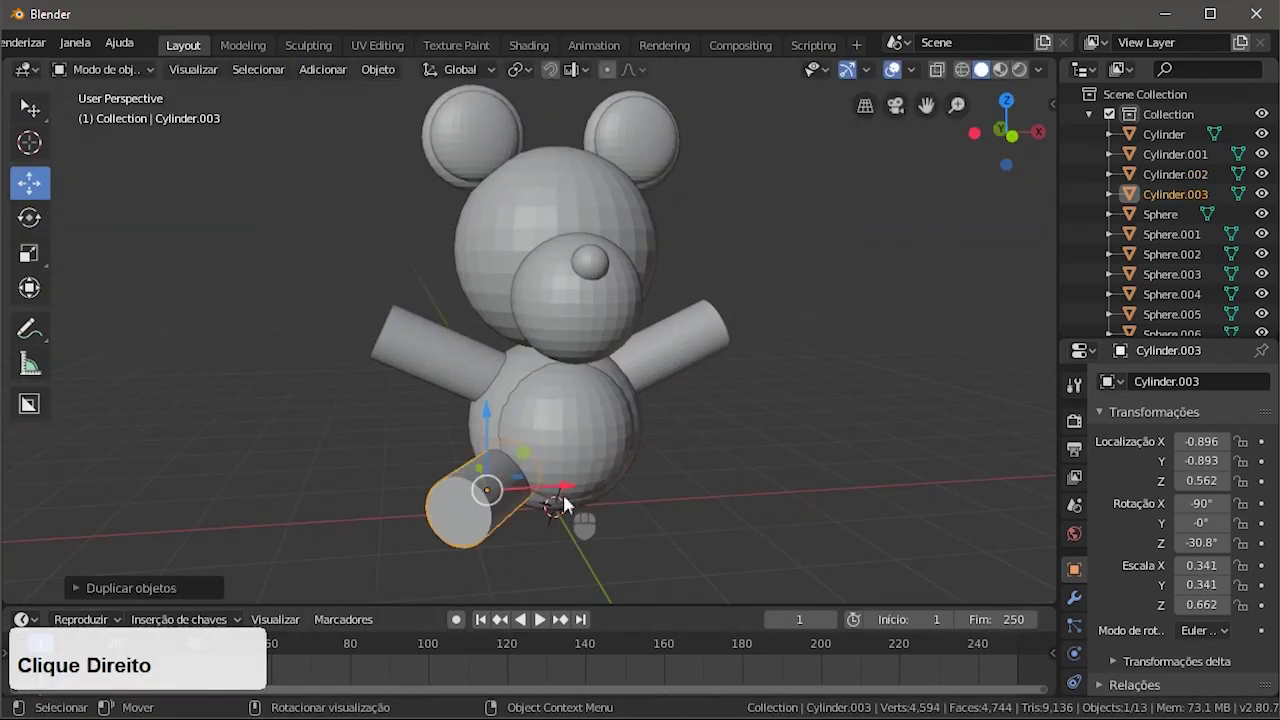
drag(562, 490, 706, 500)
- Rotate the copied leg about Z to 34.2° so that it mirrors the first leg
scroll(735, 530, up, 2)
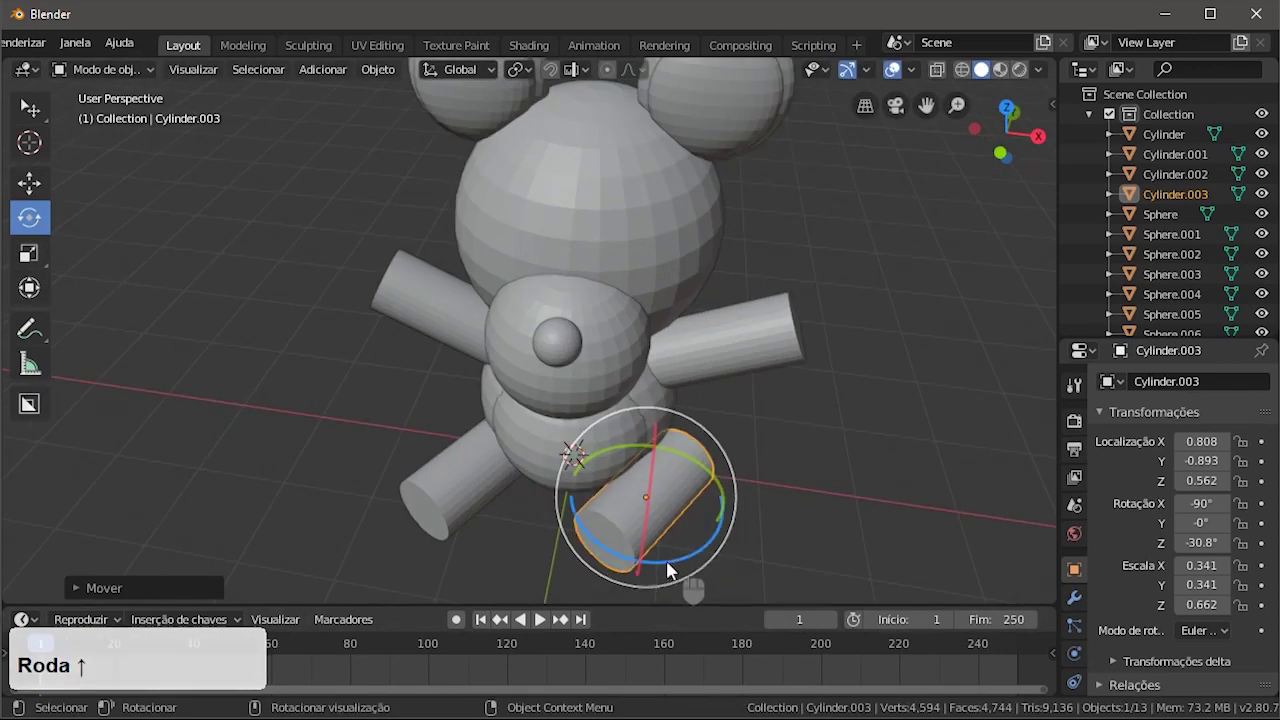
ctrl+drag(690, 560, 790, 545)
ctrl+drag(930, 536, 932, 538)
middle_drag(895, 515, 855, 400)
click(862, 405)
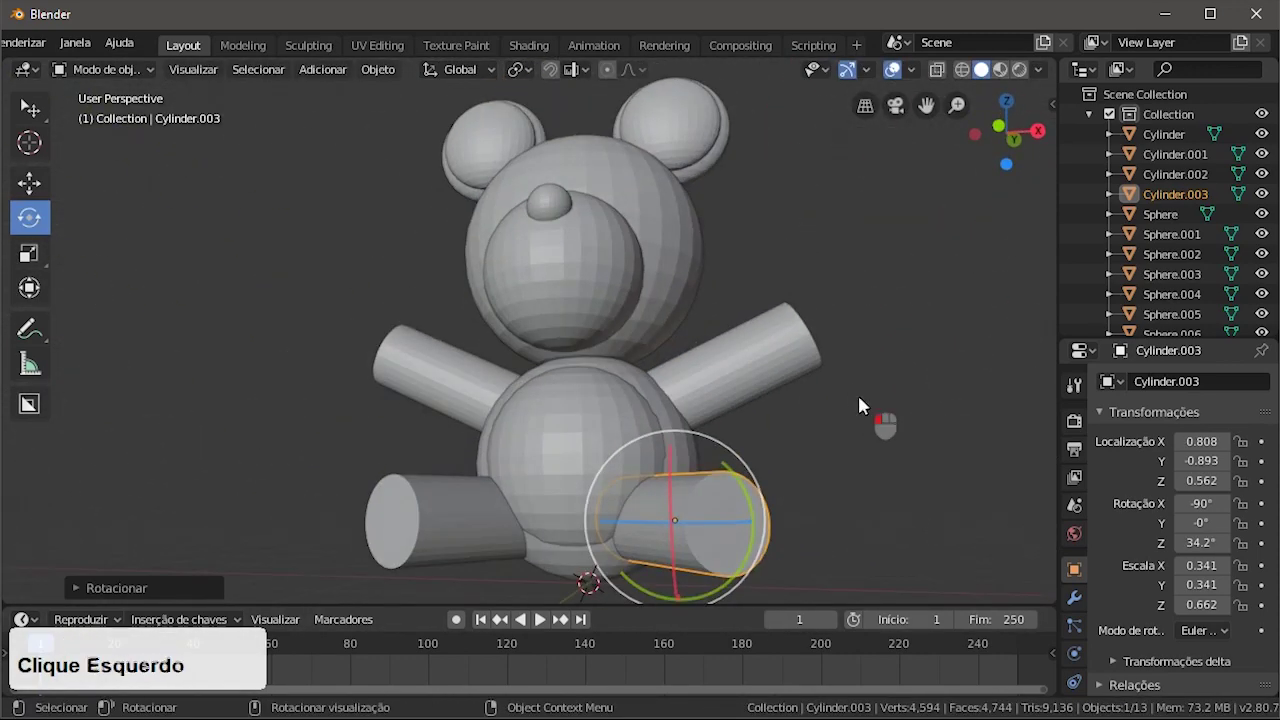
scroll(720, 400, down, 2)
middle_drag(415, 365, 503, 398)
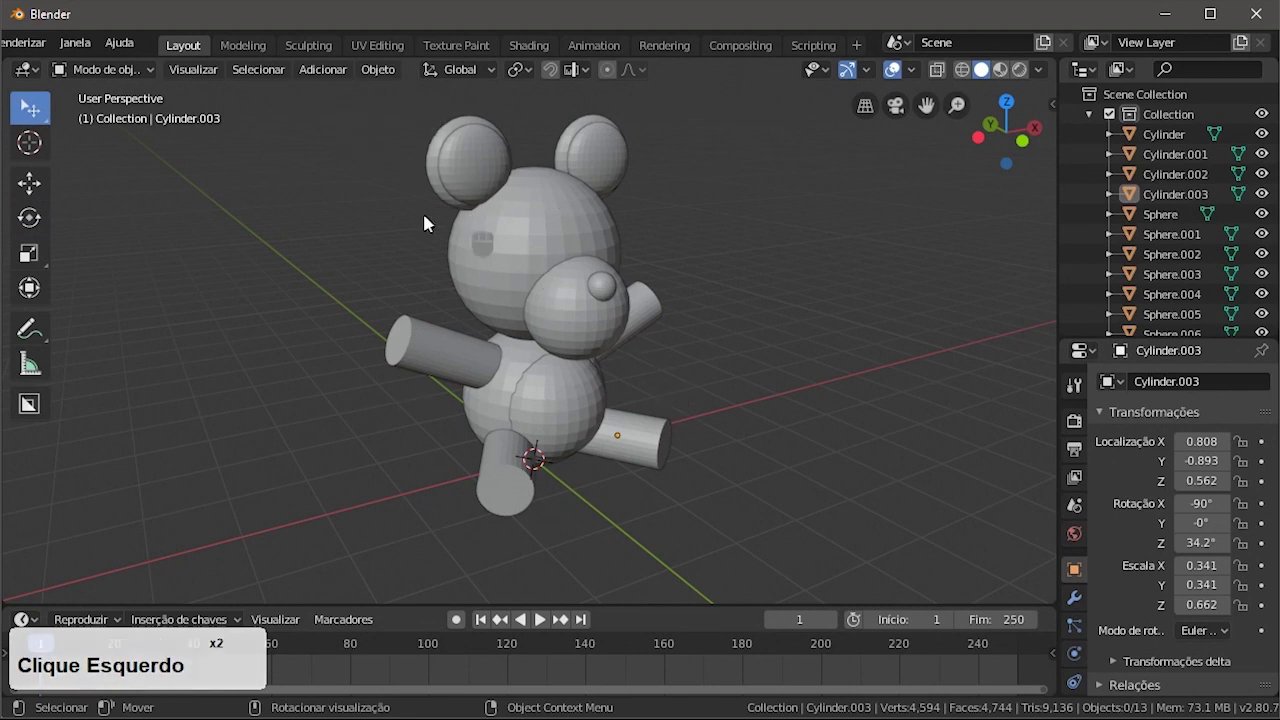
- Box-select all parts of the bear, apply smooth shading to them and deselect everything
click(35, 122)
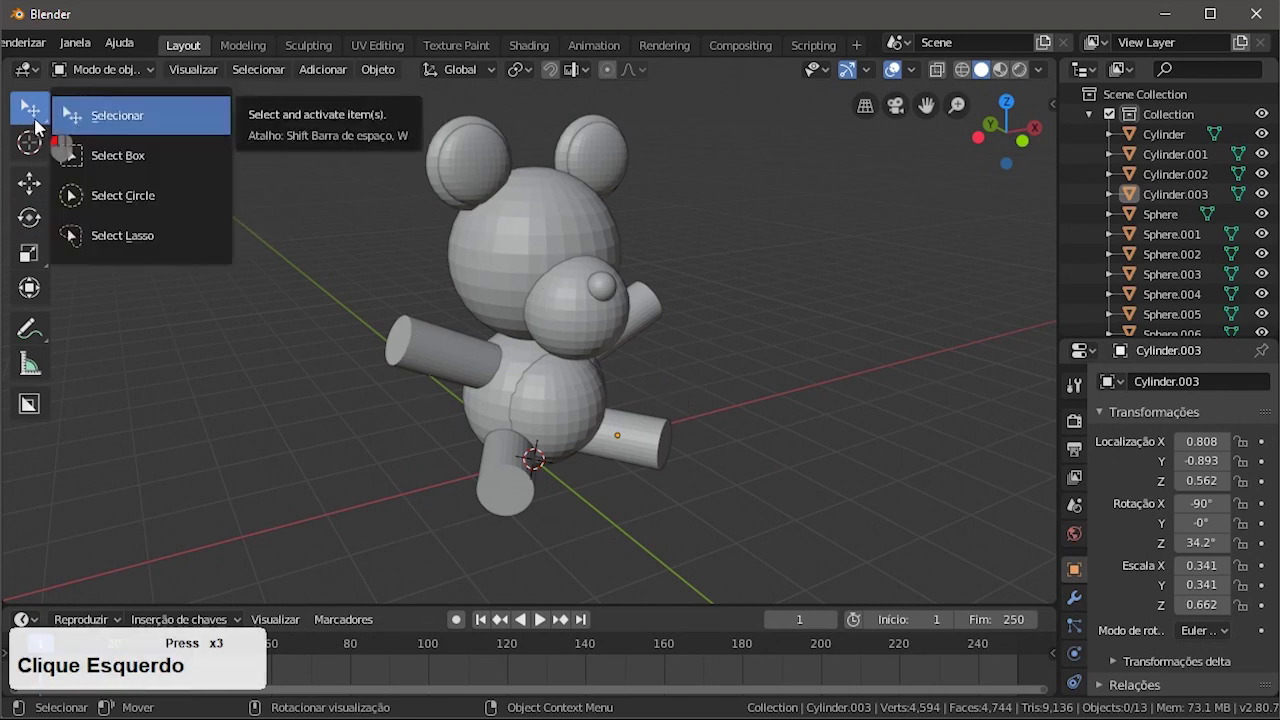
click(157, 165)
drag(336, 104, 768, 536)
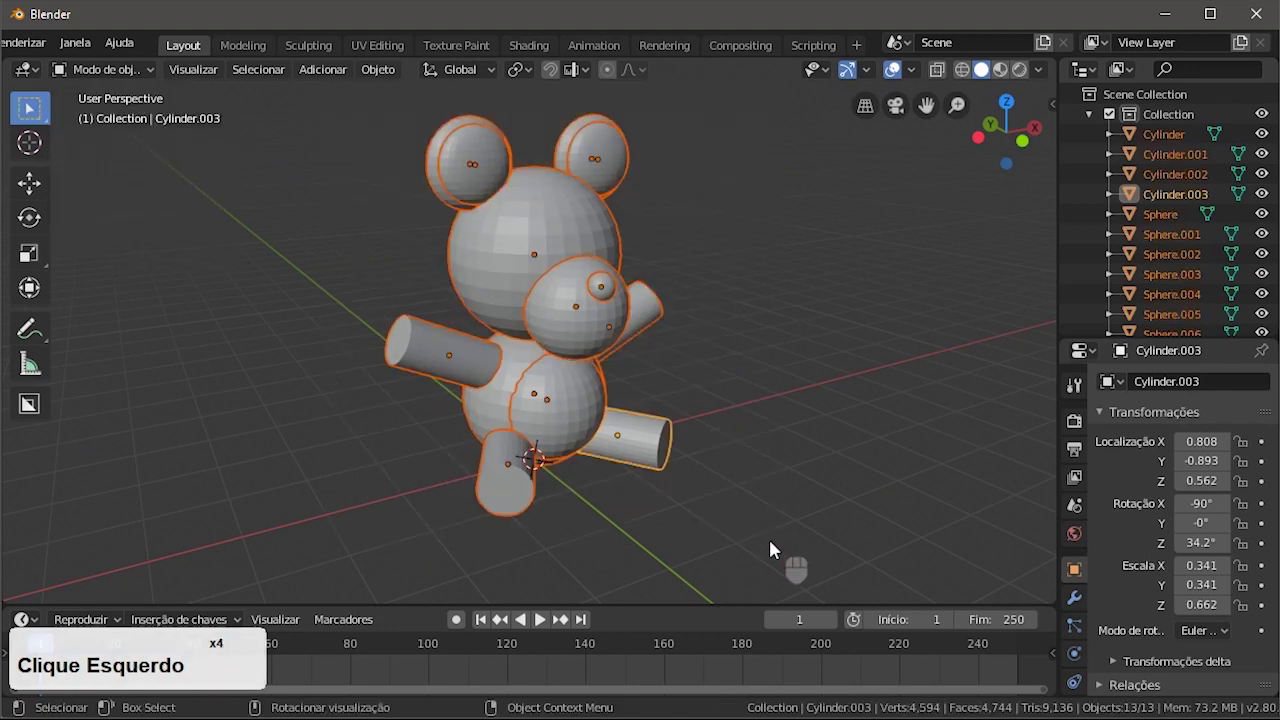
click(378, 70)
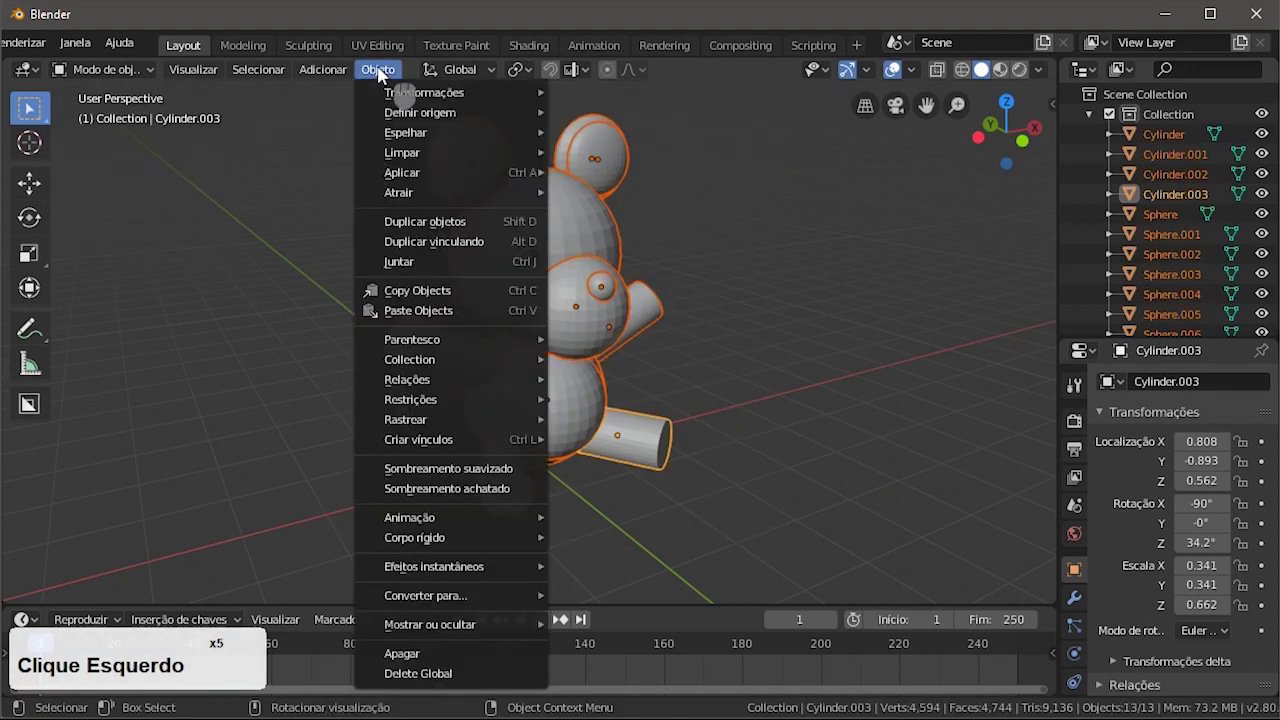
click(445, 476)
click(881, 317)
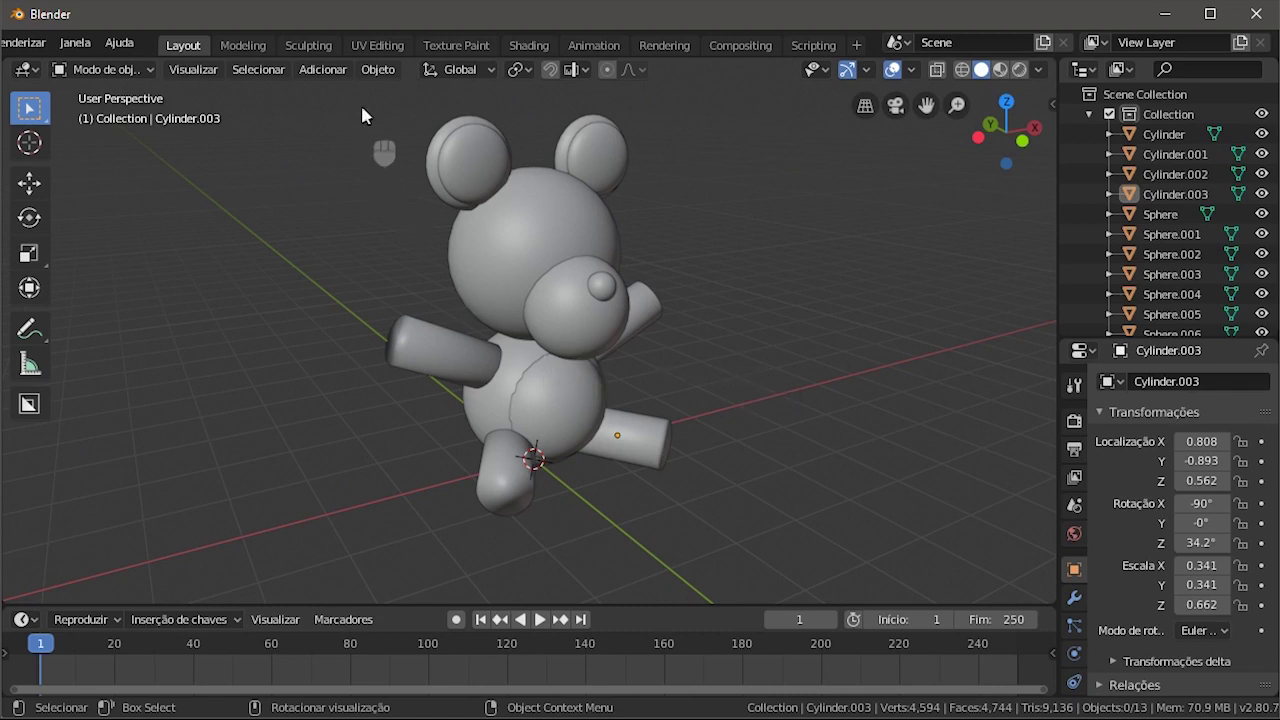
click(378, 70)
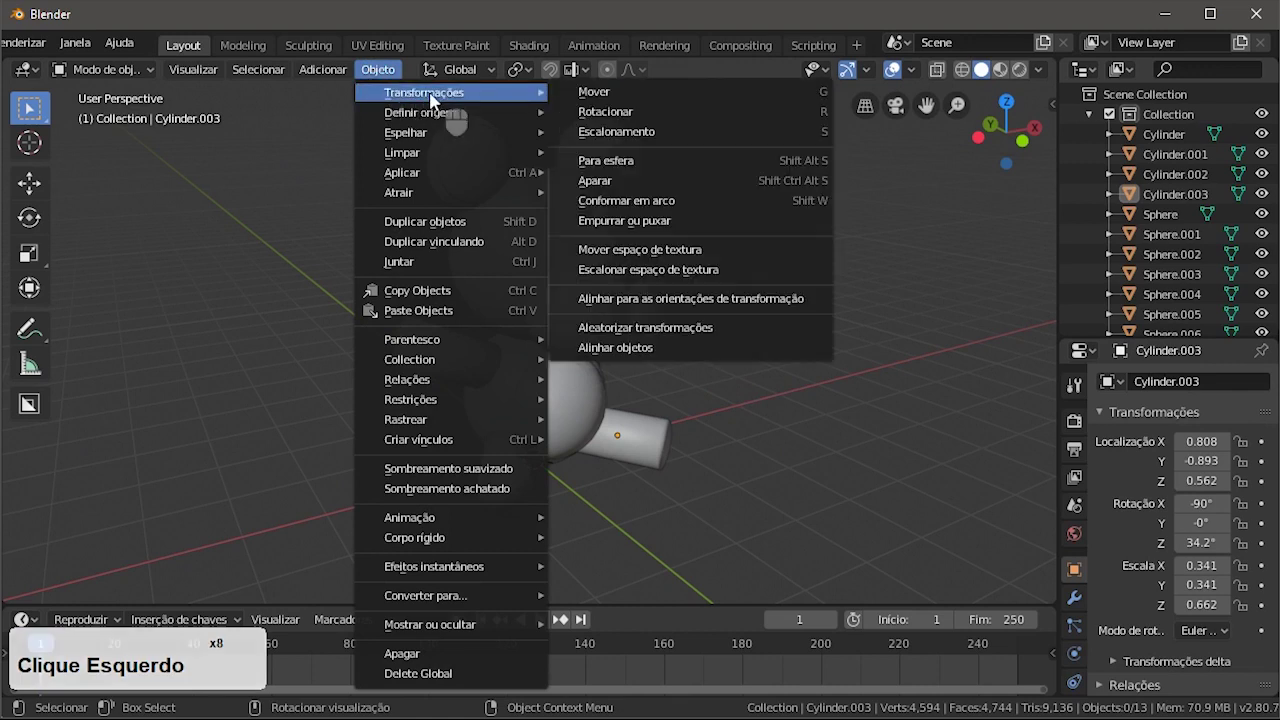
click(330, 70)
click(336, 71)
mouse_move(340, 93)
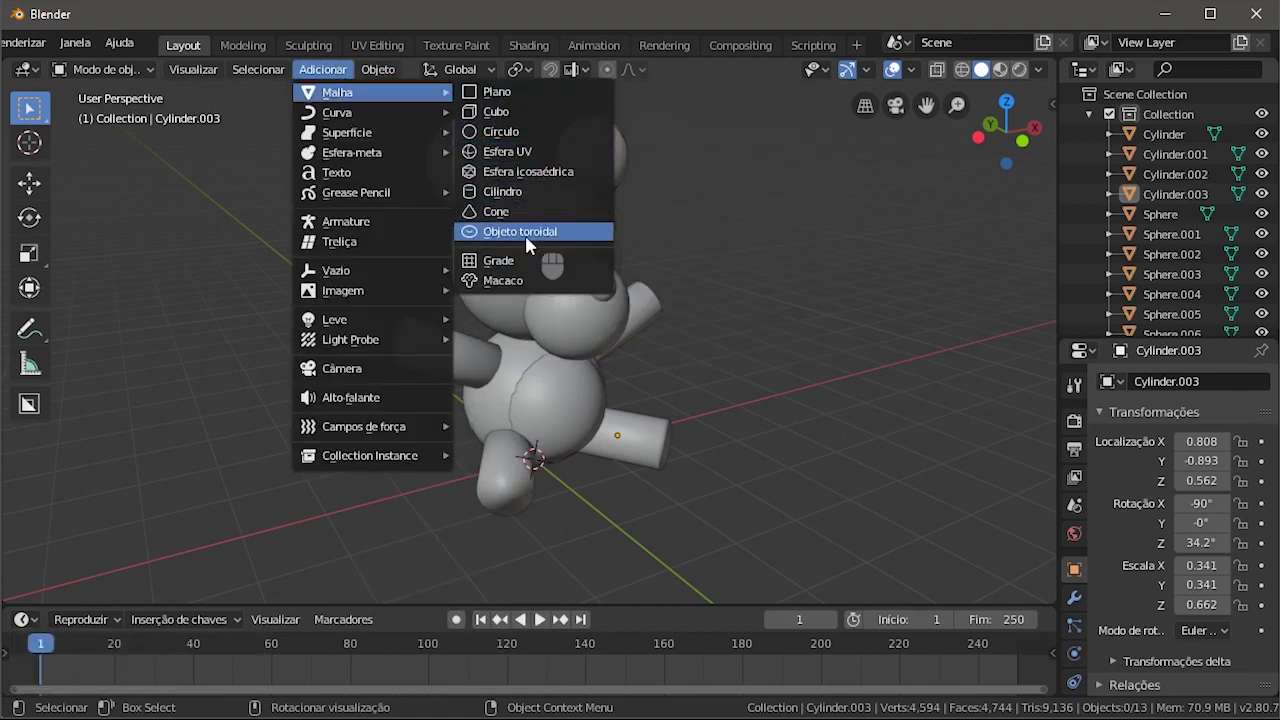
click(577, 347)
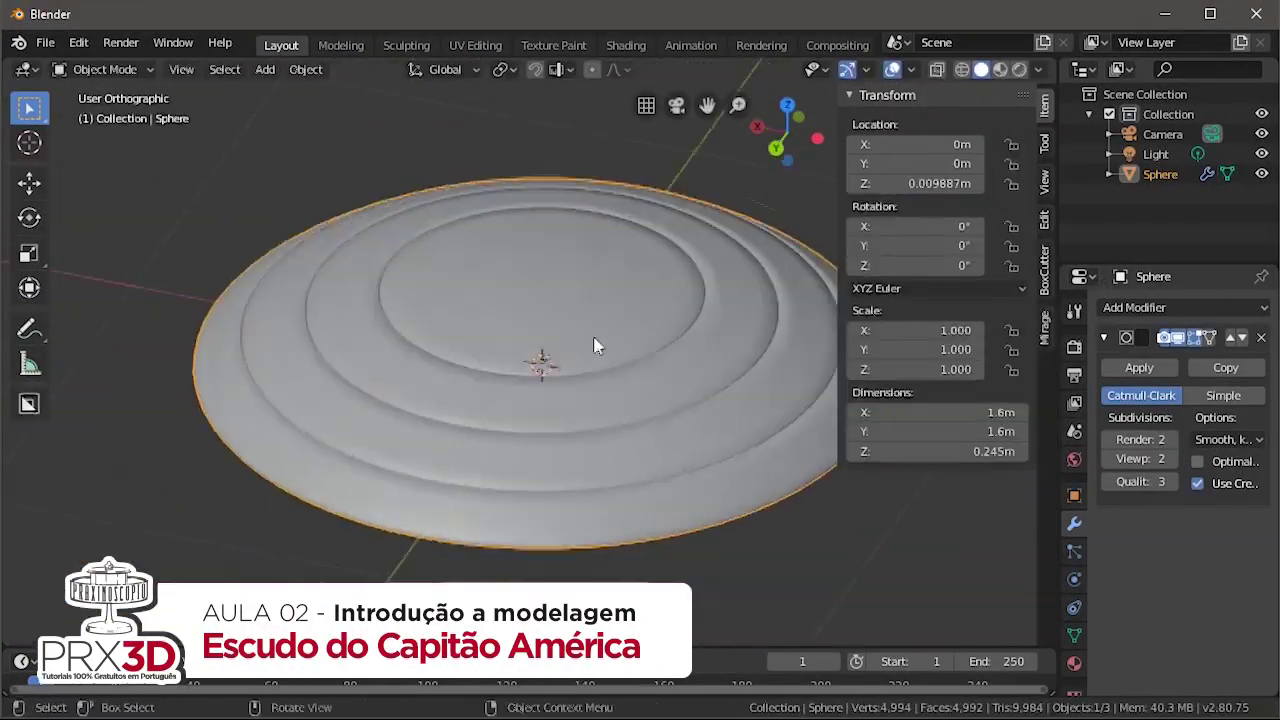
- Add a circle for the shield's star and move the star's selected centre and ridge vertices along Z
key(shift+a)
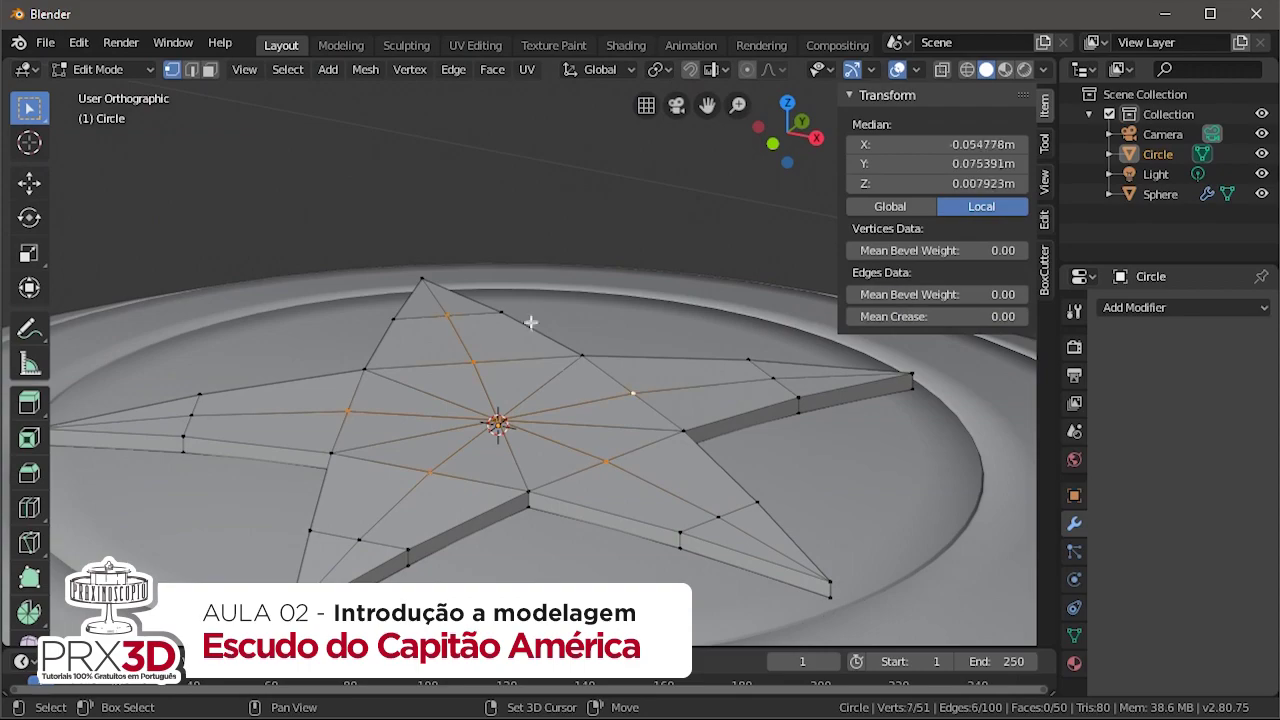
key(g)
key(z)
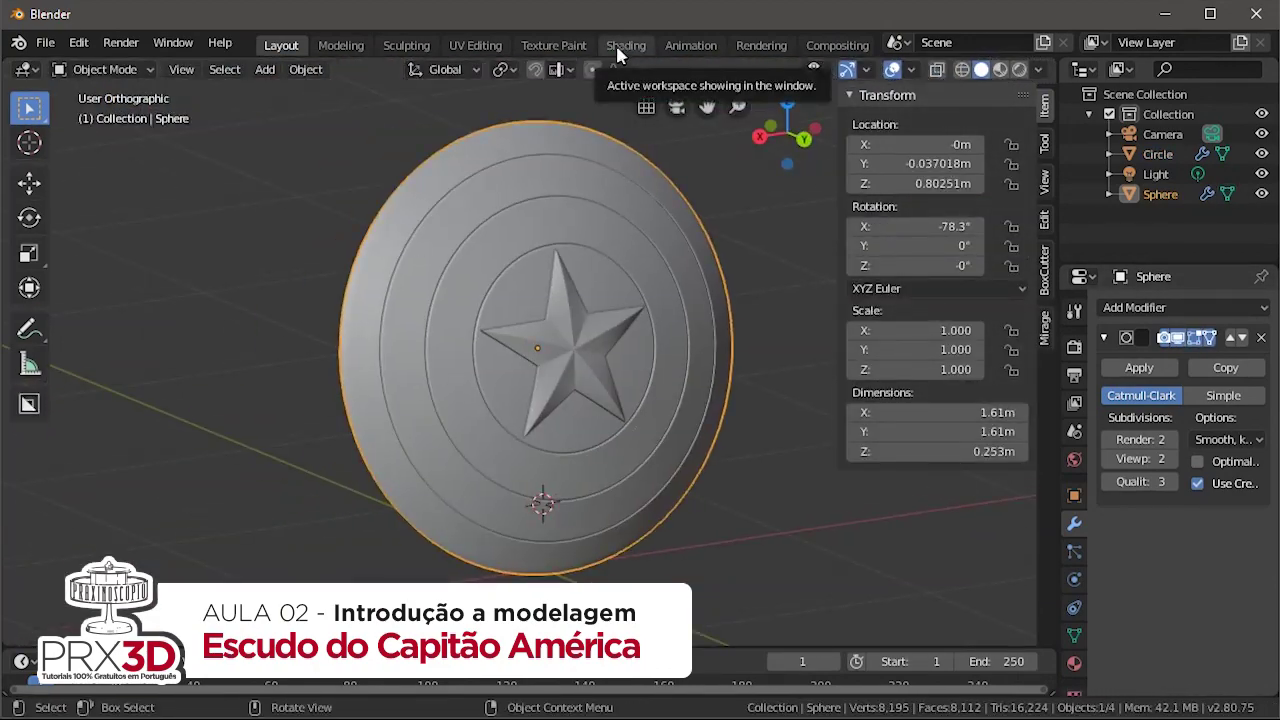
- Switch to the Shading workspace for the star shield
click(625, 45)
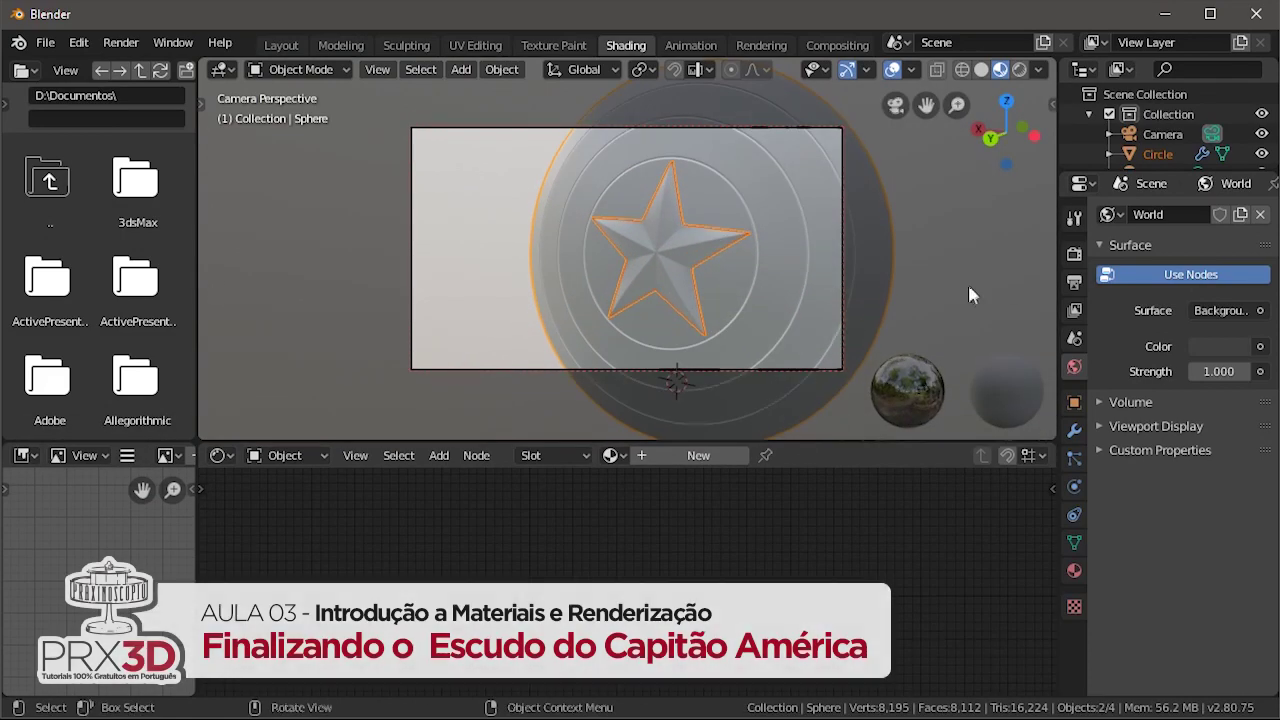